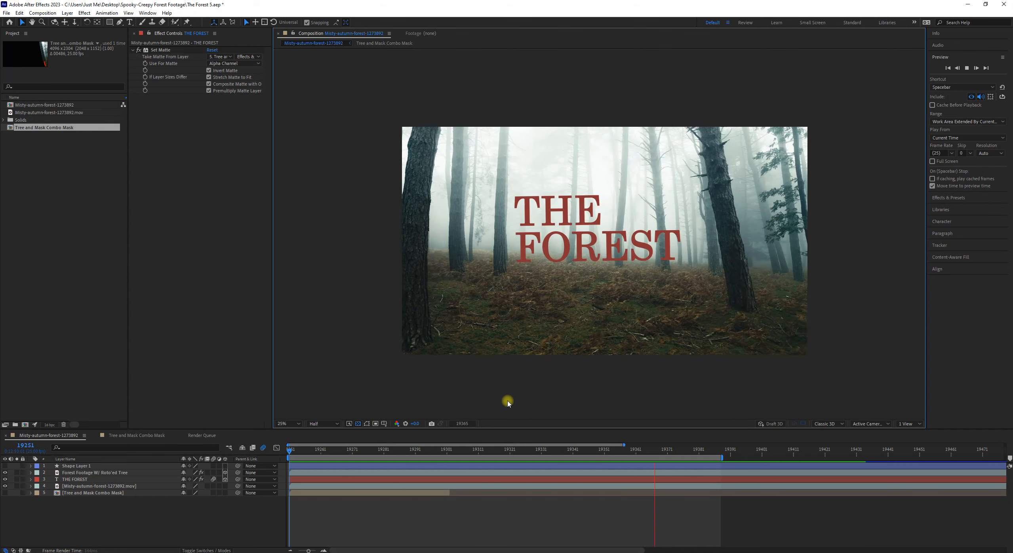
Play back the finished forest composition to examine how THE FOREST title is revealed behind the trees
key("space")
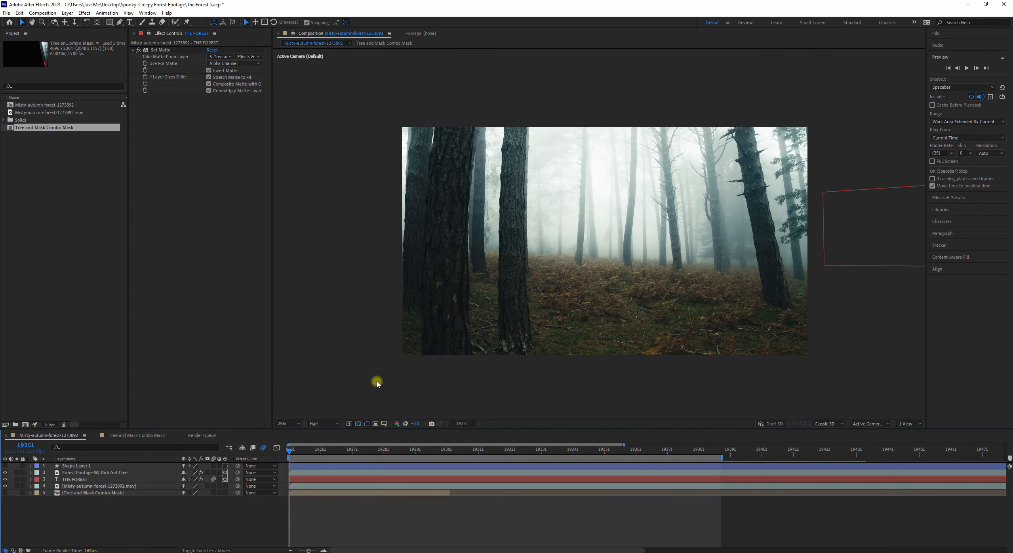
key("space")
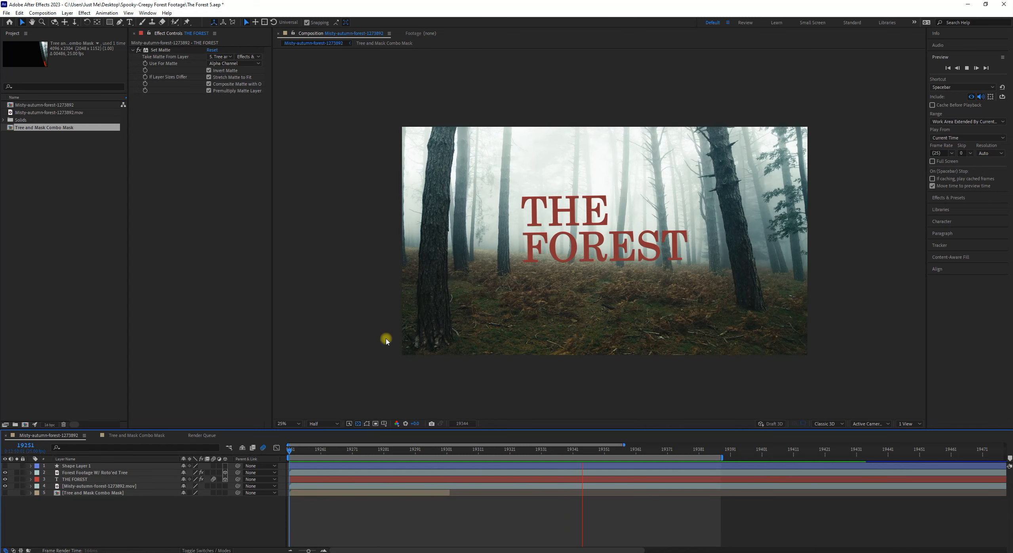
key("space")
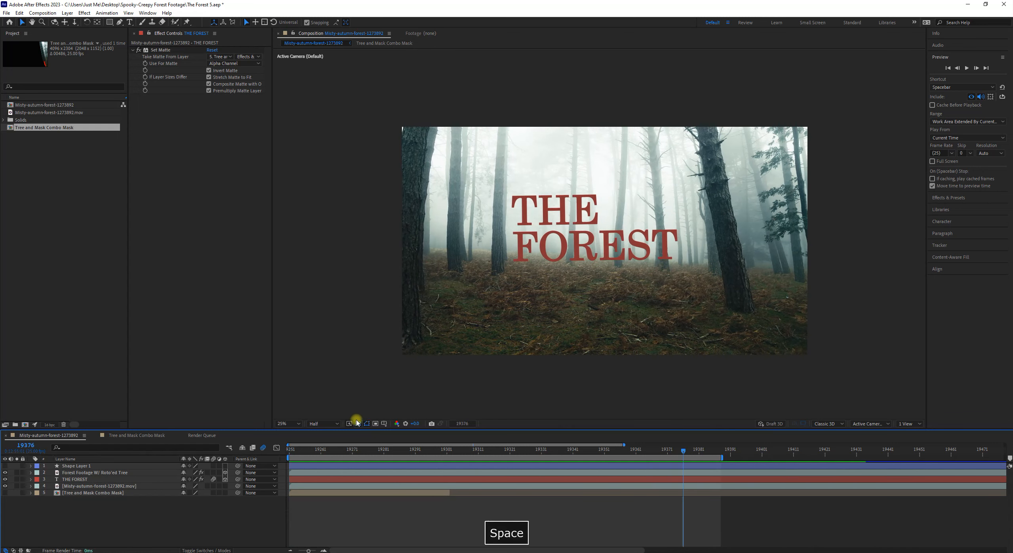
key("space")
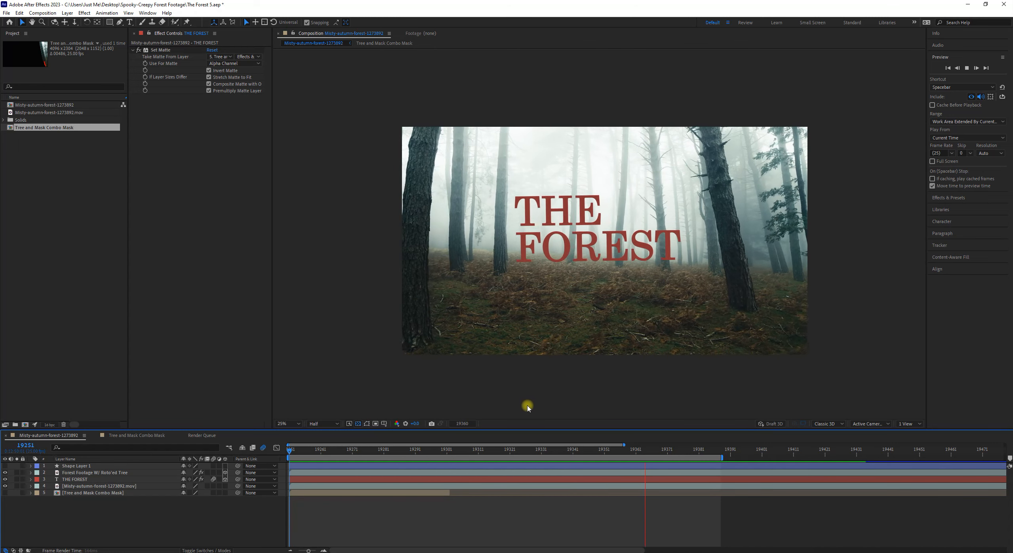
key("space")
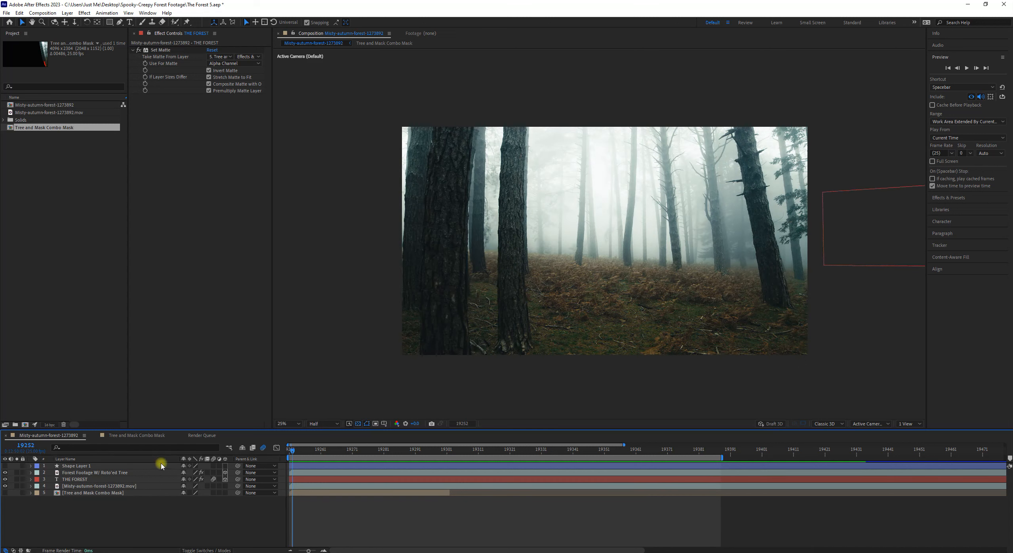
Scrub between frames 19298 and 19303 to examine THE FOREST title emerging from behind the leaning tree
left_click_drag(294, 452, 454, 451)
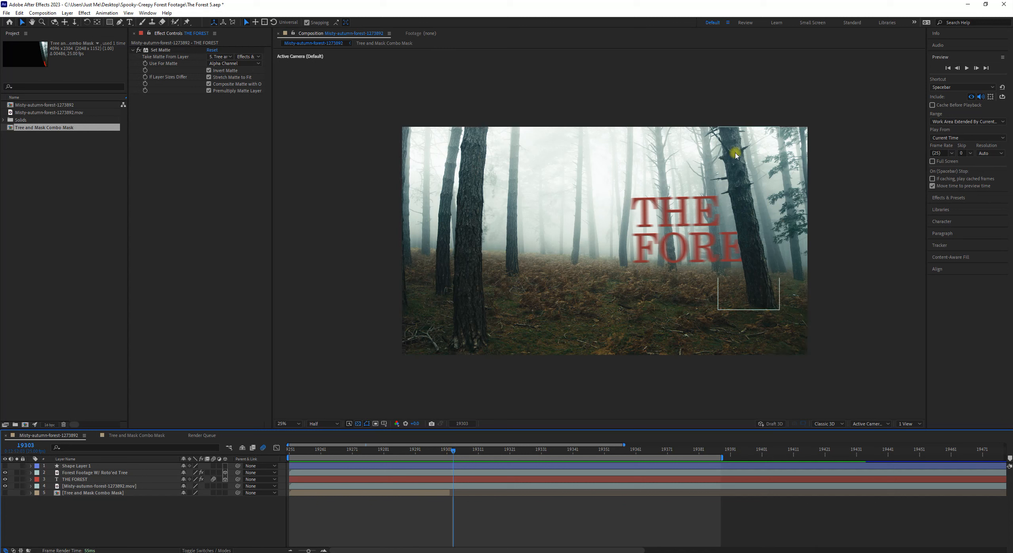
mouse_move(445, 455)
left_mouse_down()
mouse_move(373, 449)
mouse_move(436, 452)
left_mouse_up()
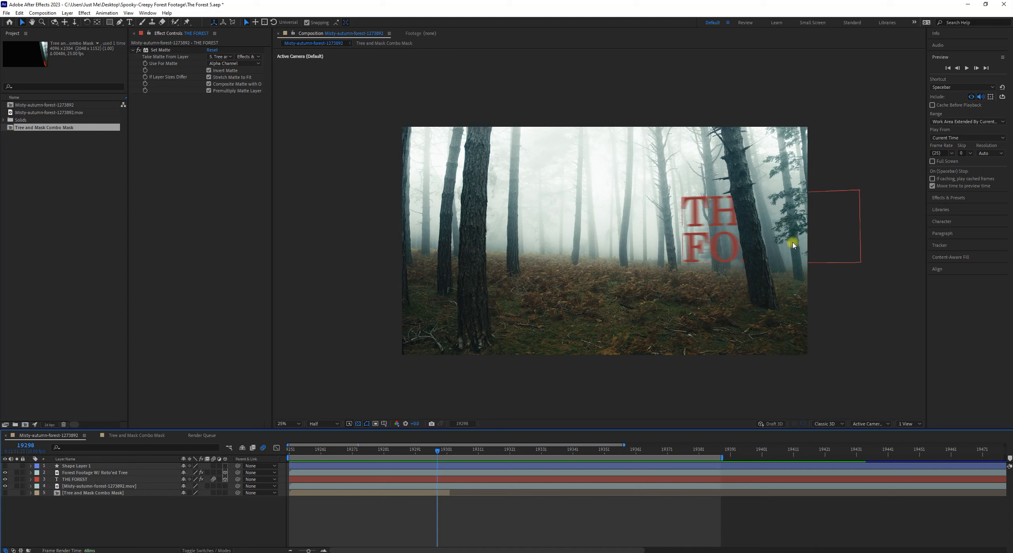
mouse_move(437, 455)
left_mouse_down()
mouse_move(381, 455)
mouse_move(443, 448)
left_mouse_up()
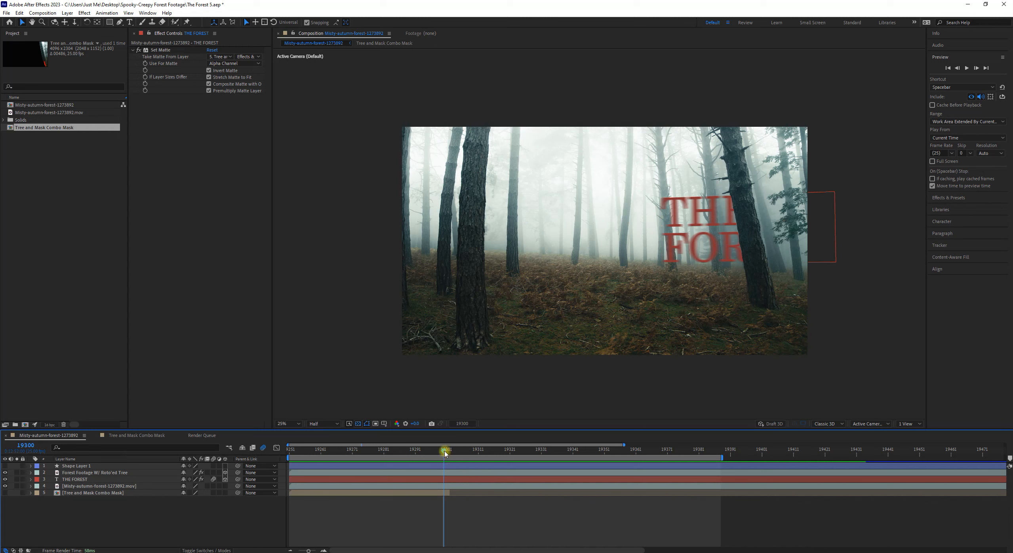
mouse_move(445, 453)
left_mouse_down()
mouse_move(517, 456)
mouse_move(437, 451)
left_mouse_up()
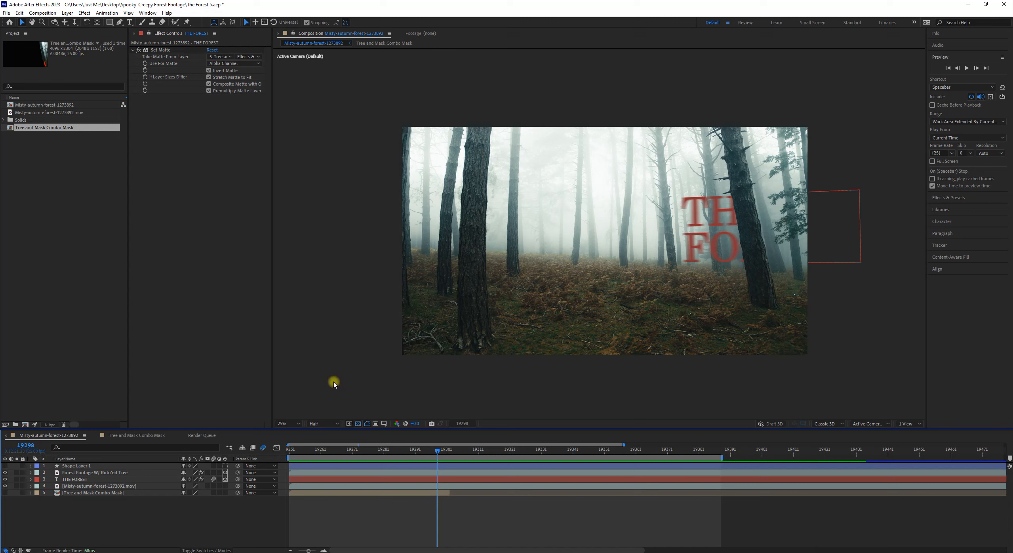
Solo the Forest Footage W/ Roto'ed Tree layer and scrub through to frame 19376 to inspect the masked tree
left_click(90, 472)
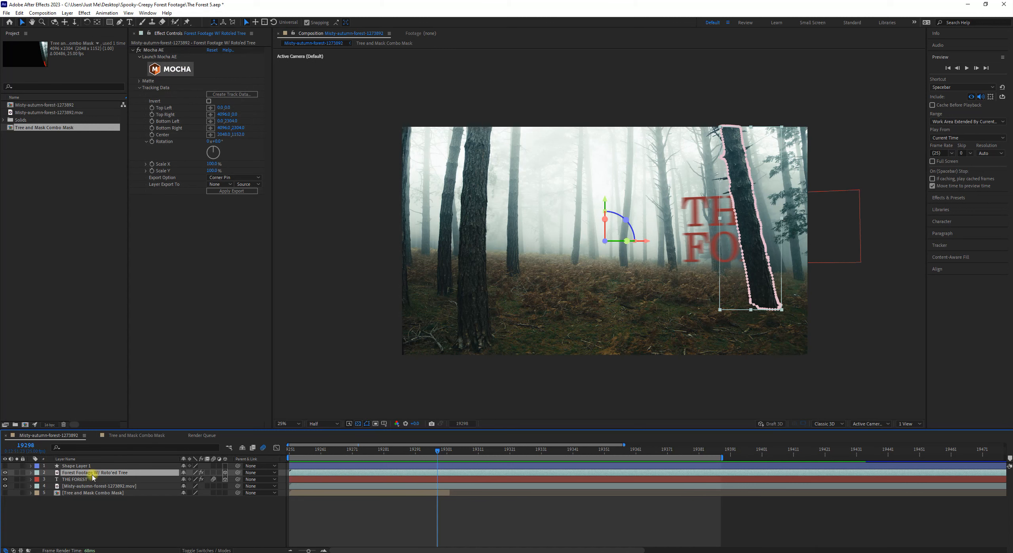
left_click(17, 473)
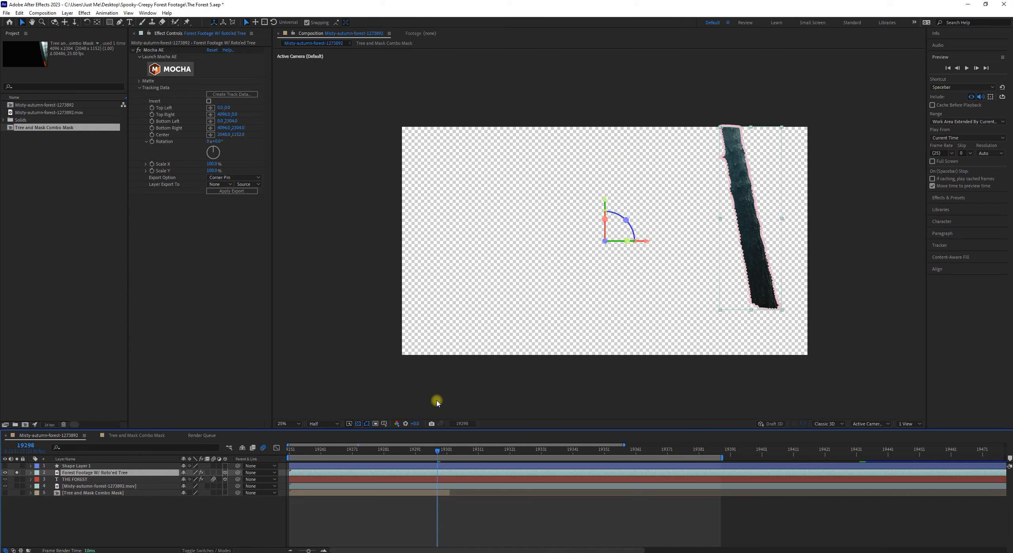
left_click(646, 226)
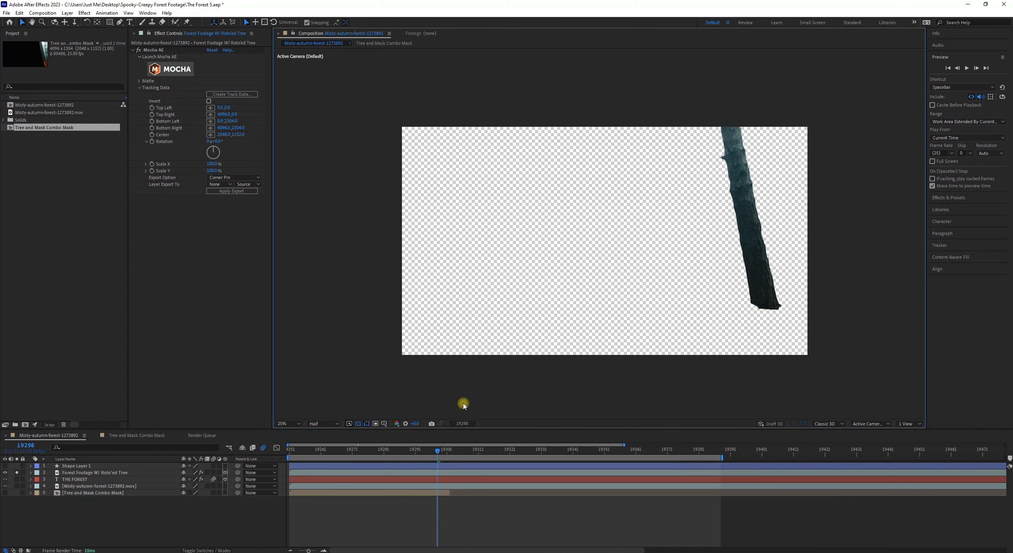
left_click_drag(438, 455, 548, 455)
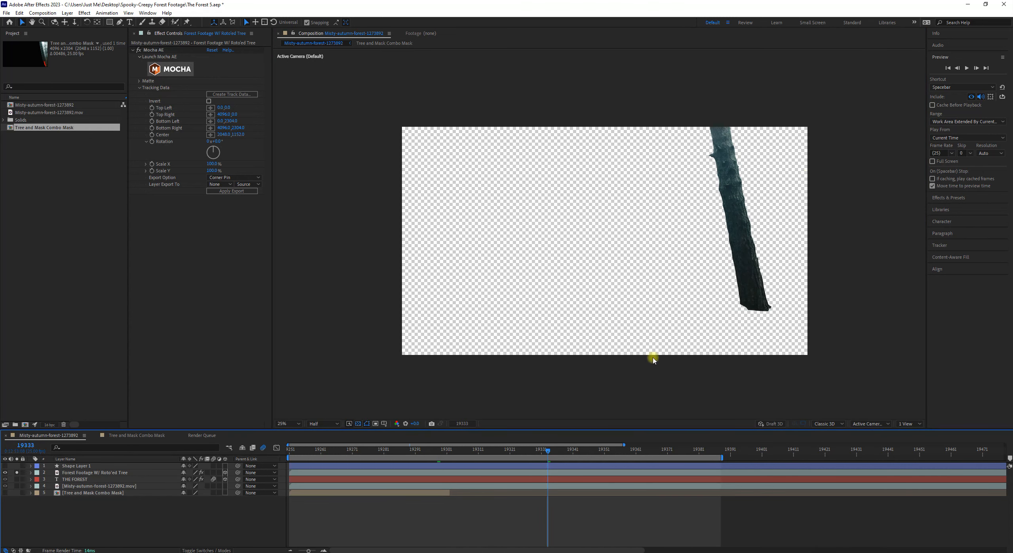
left_click(563, 473)
left_click_drag(545, 453, 450, 452)
left_click(636, 451)
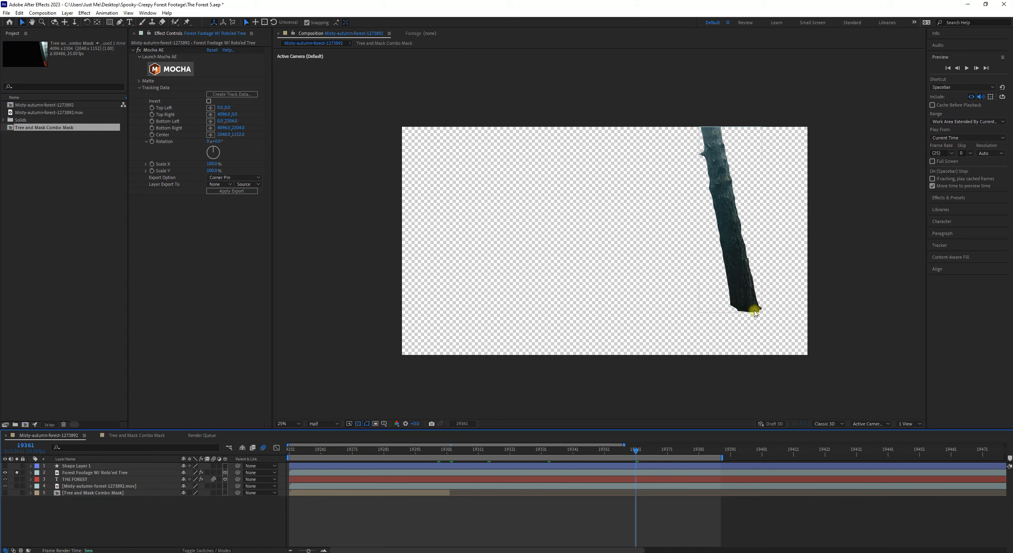
left_click(683, 451)
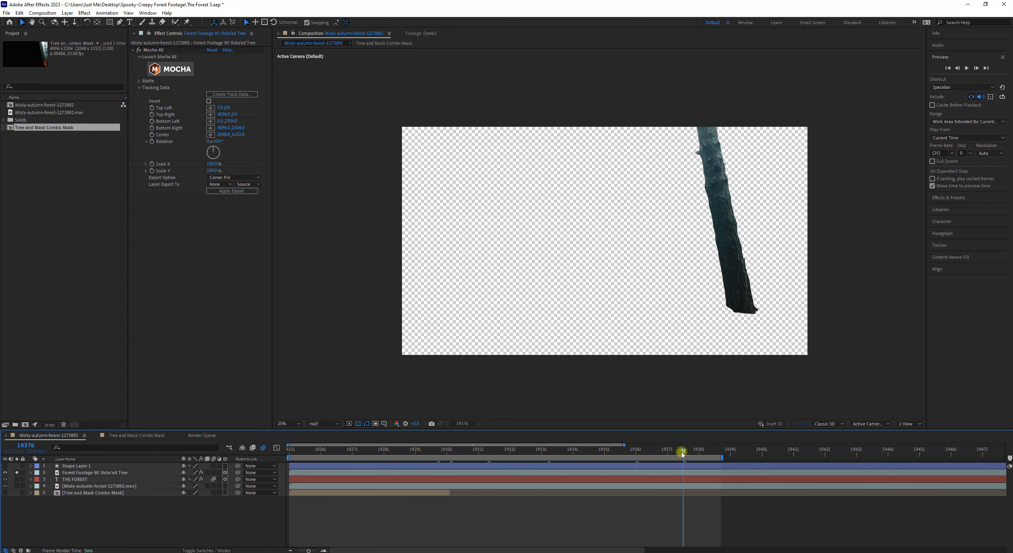
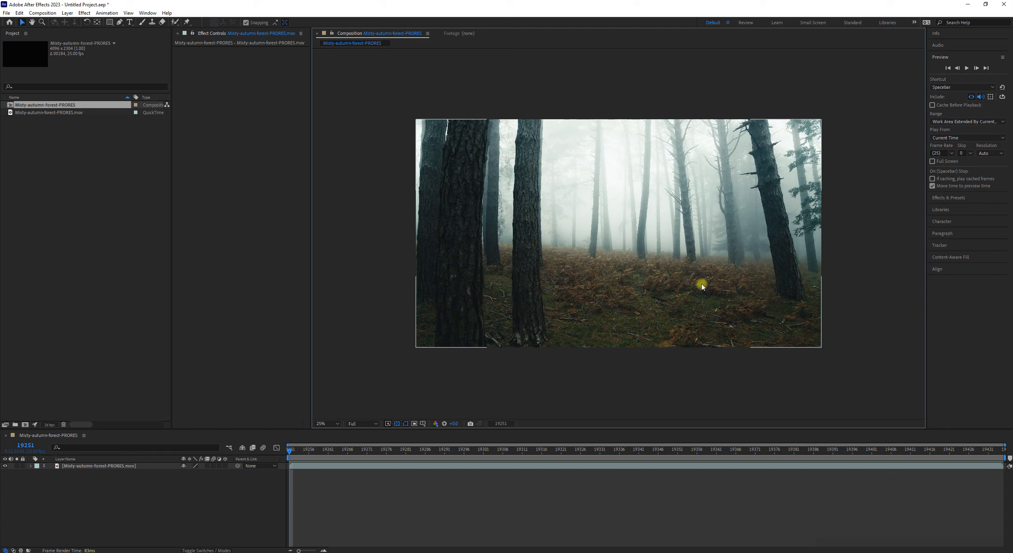
Rename the Misty-autumn-forest-PRORES composition as Main Comp in its composition settings
left_click(68, 466)
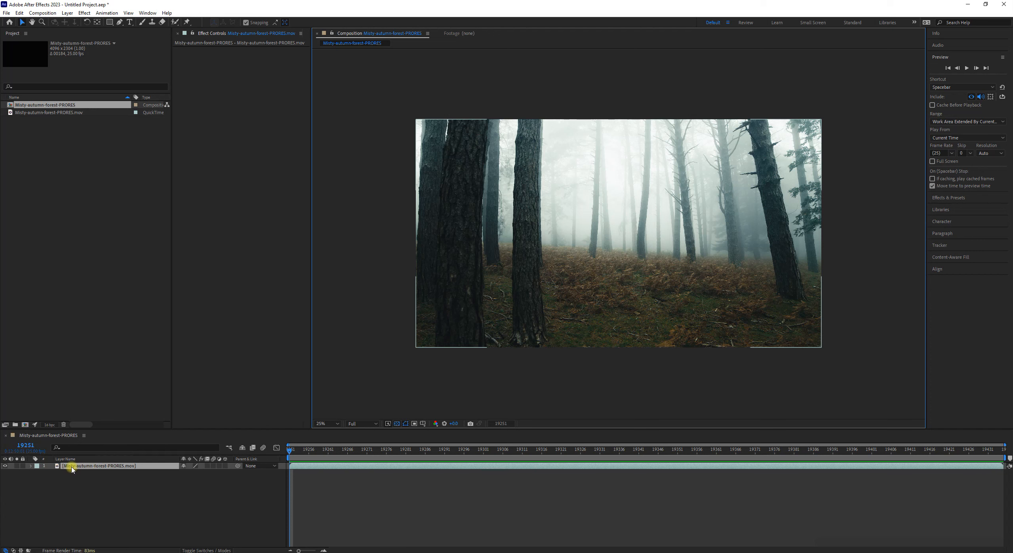
left_click(83, 292)
left_click(47, 105)
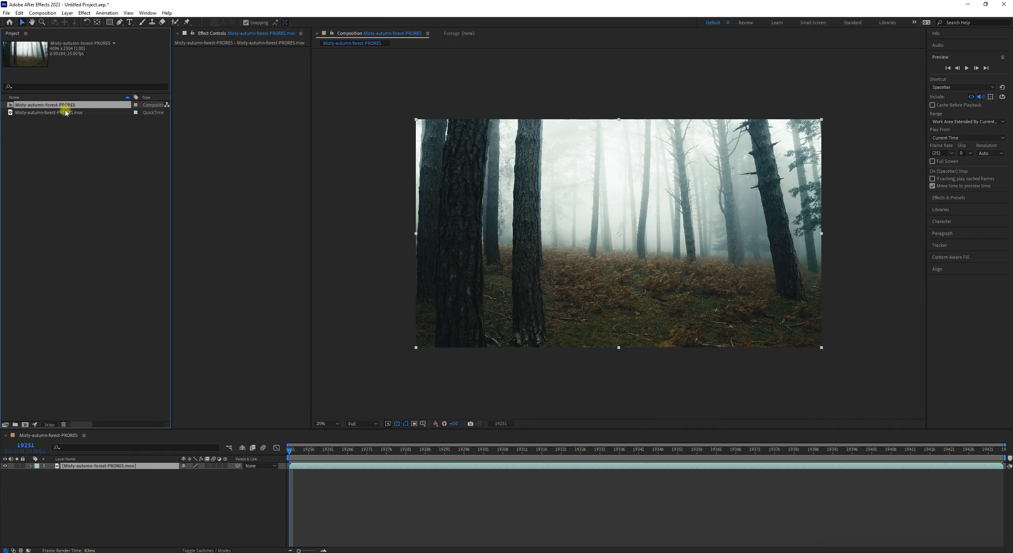
right_click(44, 105)
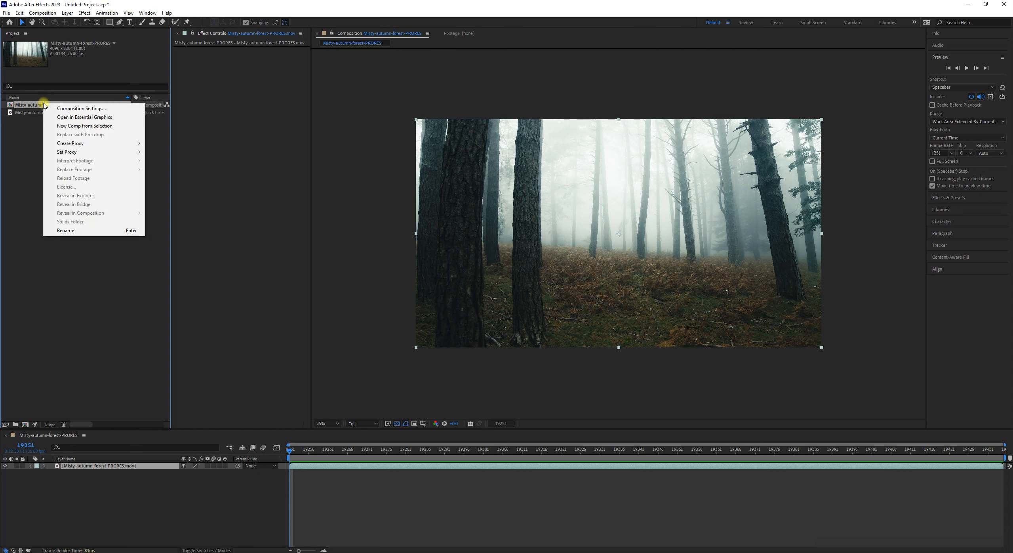
left_click(73, 108)
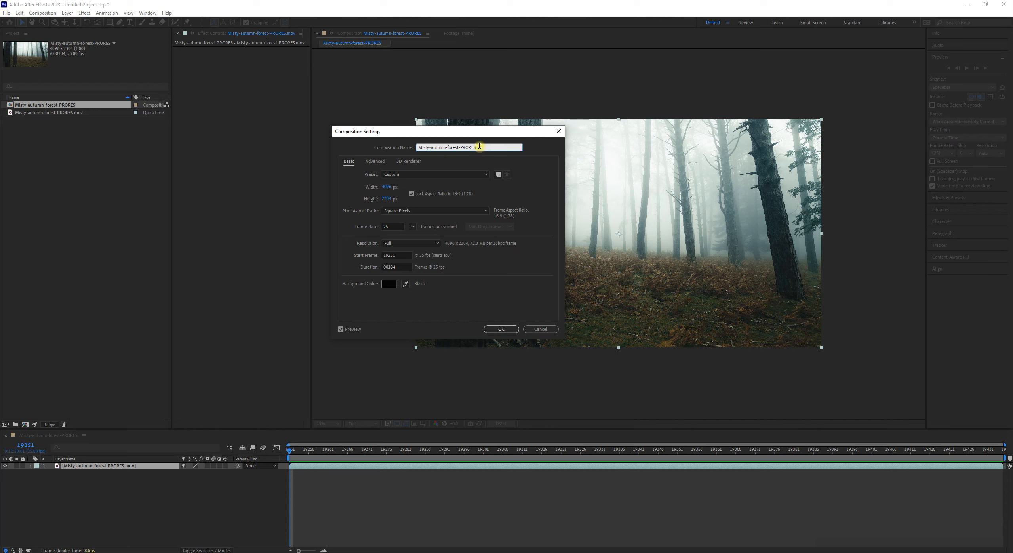
type("Main Comp")
left_click(502, 328)
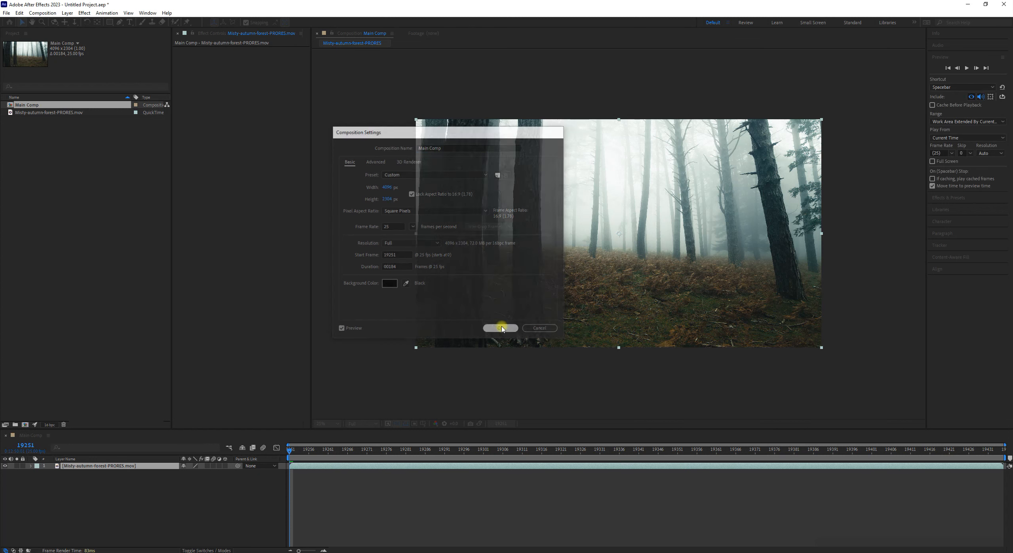
left_click_drag(369, 451, 79, 416)
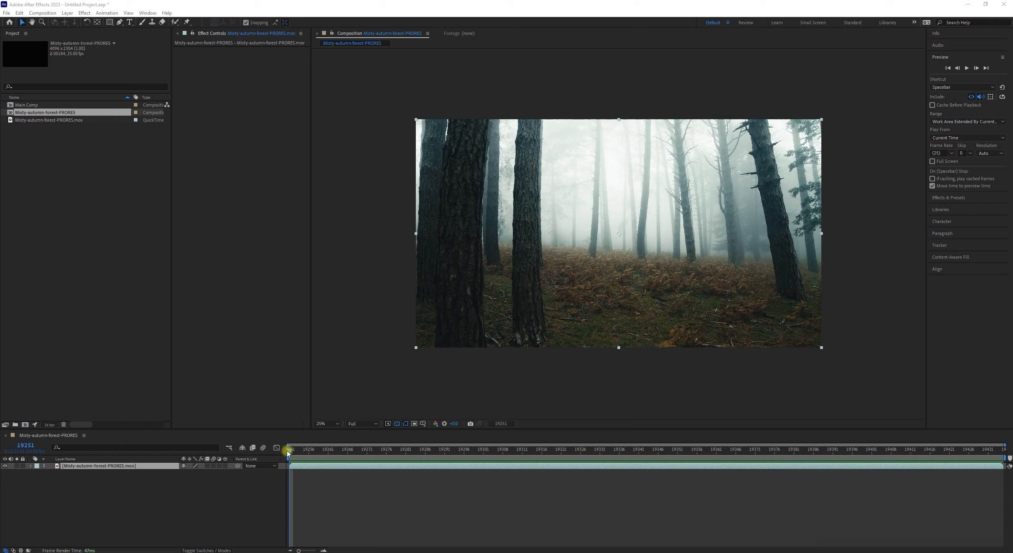
left_click_drag(501, 452, 126, 458)
key("space")
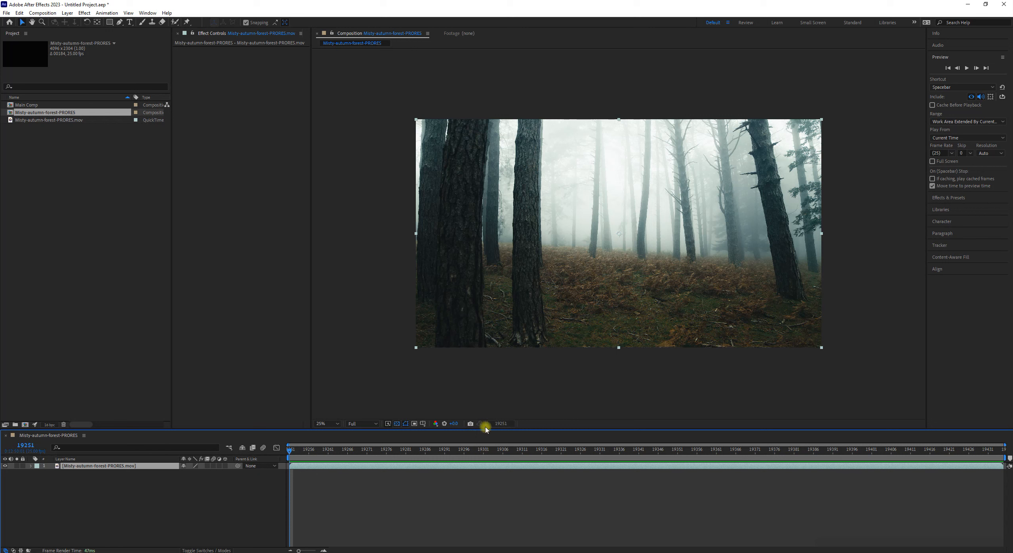
left_click_drag(380, 450, 66, 453)
Delete the extra Misty-autumn-forest-PRORES composition from the project and open Main Comp
left_click(70, 113)
key("Delete")
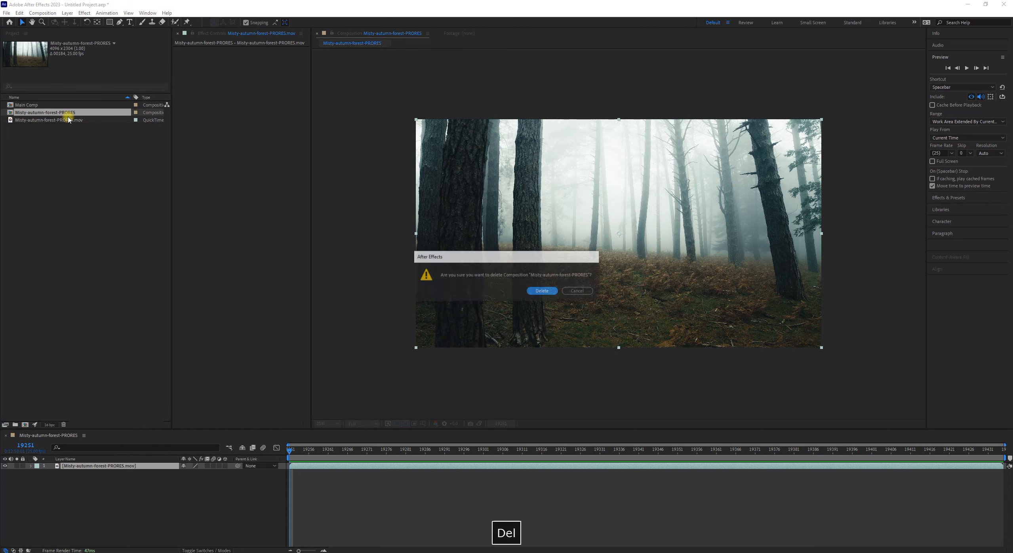
left_click(542, 291)
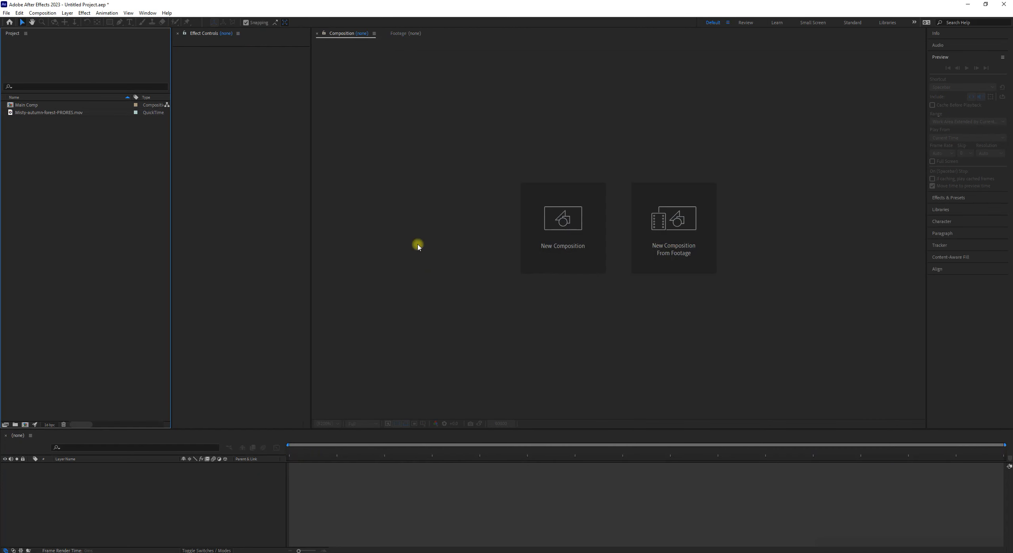
double_click(42, 105)
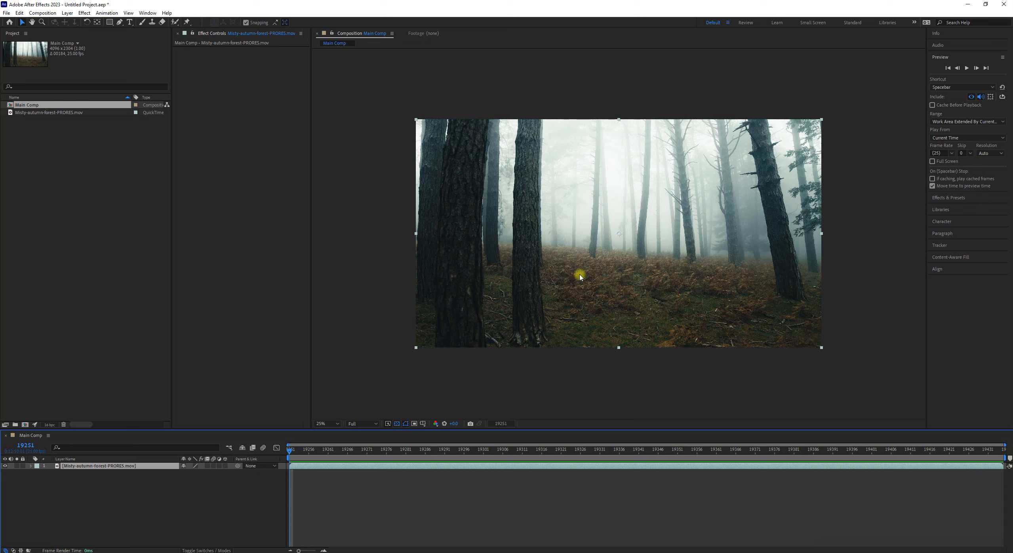
Review the composition settings of Main Comp and close them
right_click(82, 108)
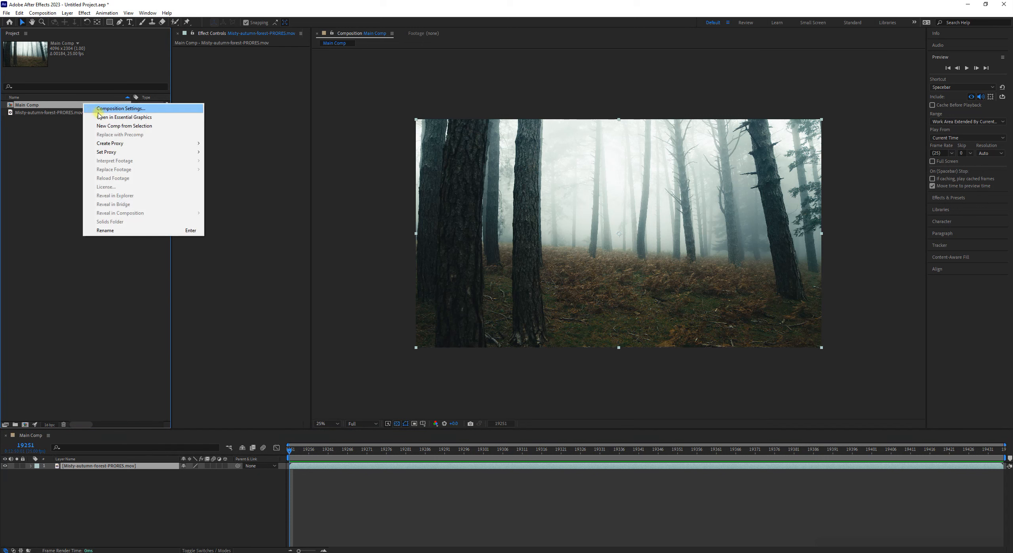
left_click(97, 108)
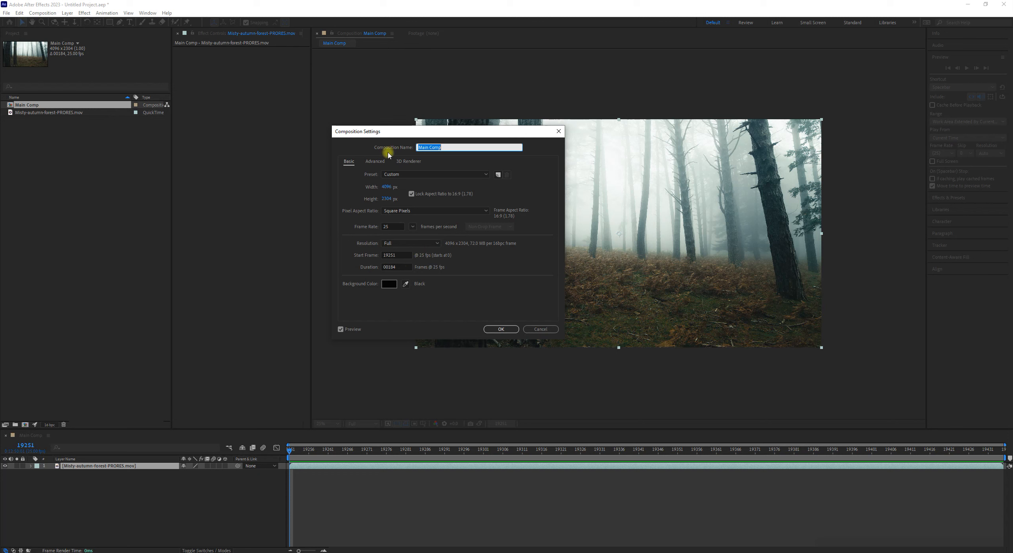
left_click(529, 329)
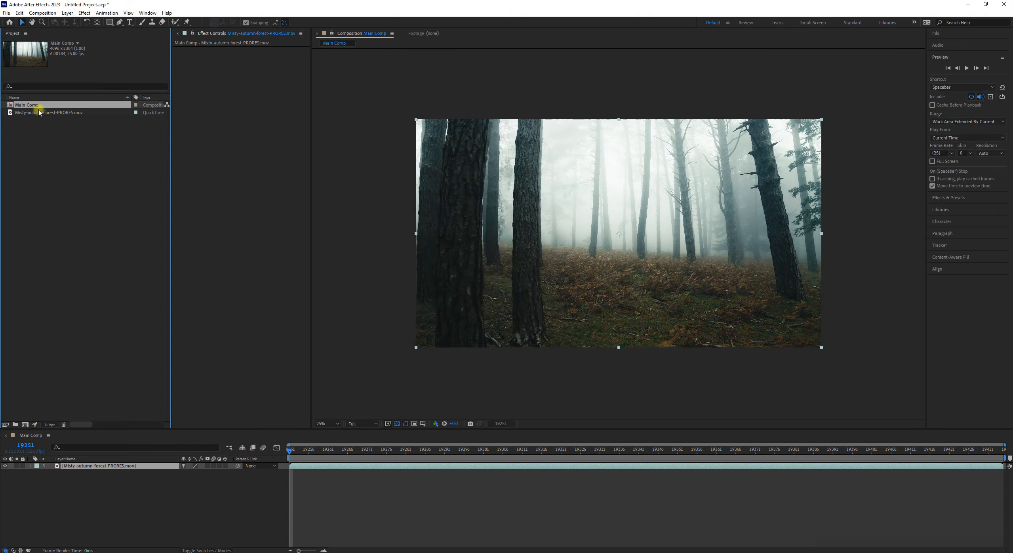
Apply Boris FX Mocha tracking to the Misty-autumn-forest-PRORES.mov layer and open the footage in Mocha AE
left_click(149, 491)
left_click(139, 466)
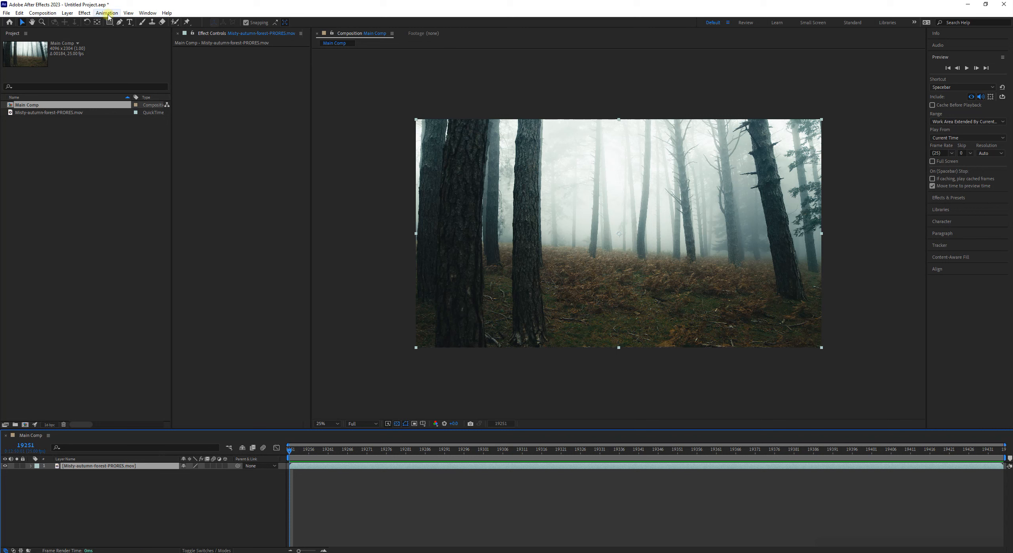
left_click(67, 13)
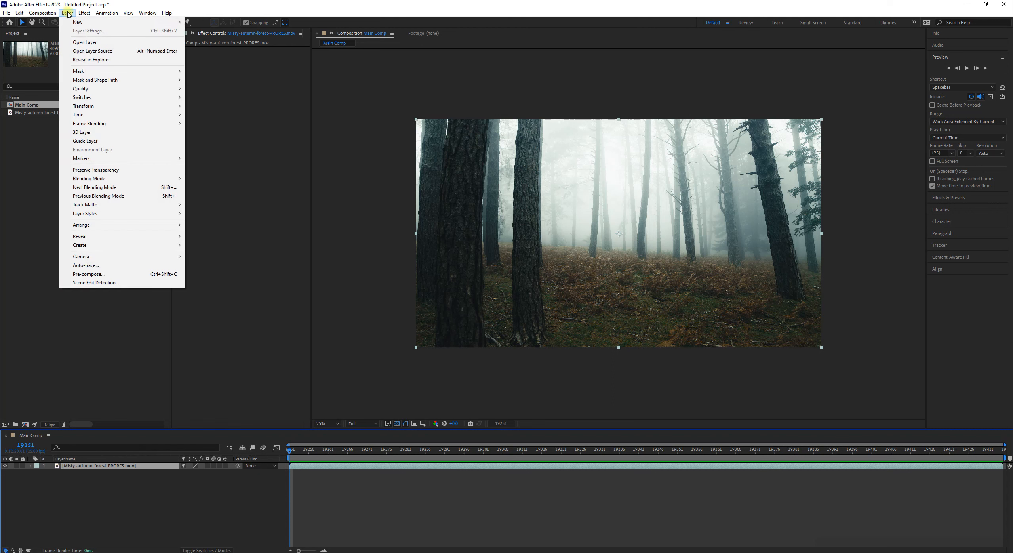
mouse_move(145, 207)
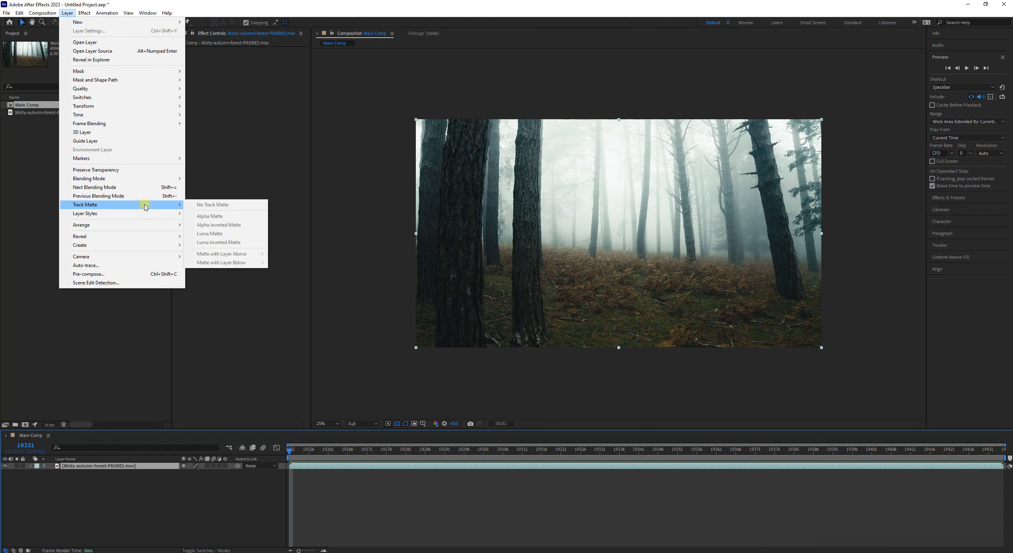
mouse_move(118, 15)
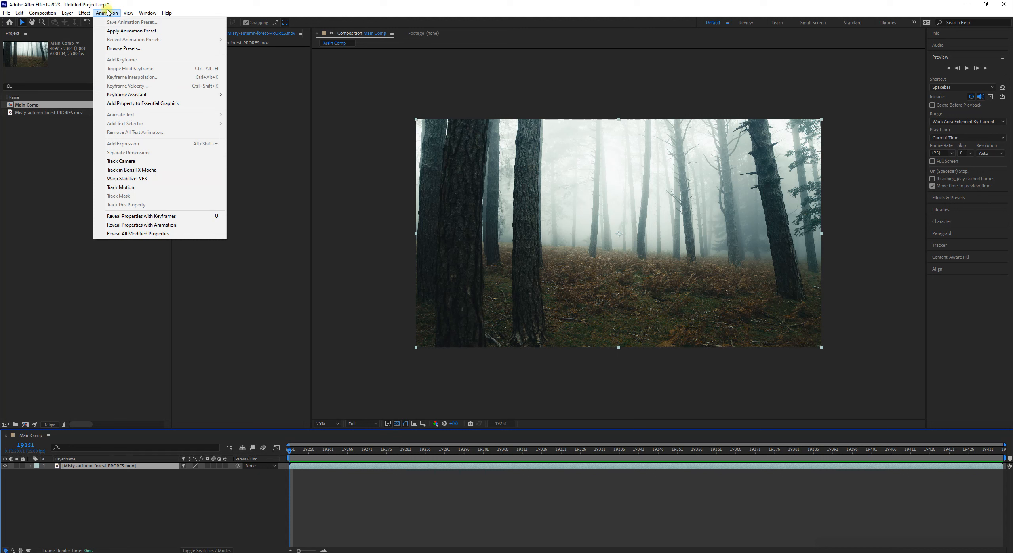
left_click(145, 171)
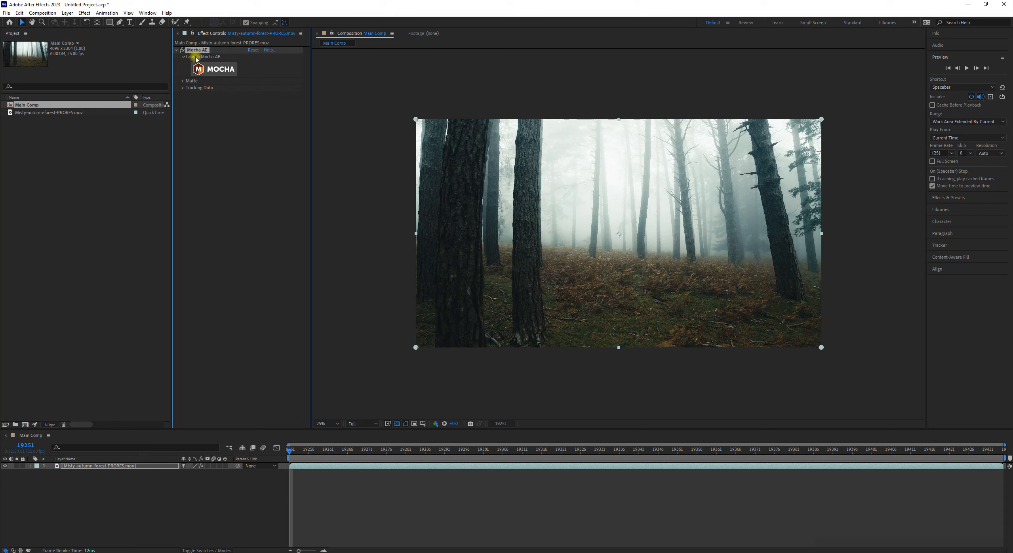
left_click(218, 74)
left_click(216, 70)
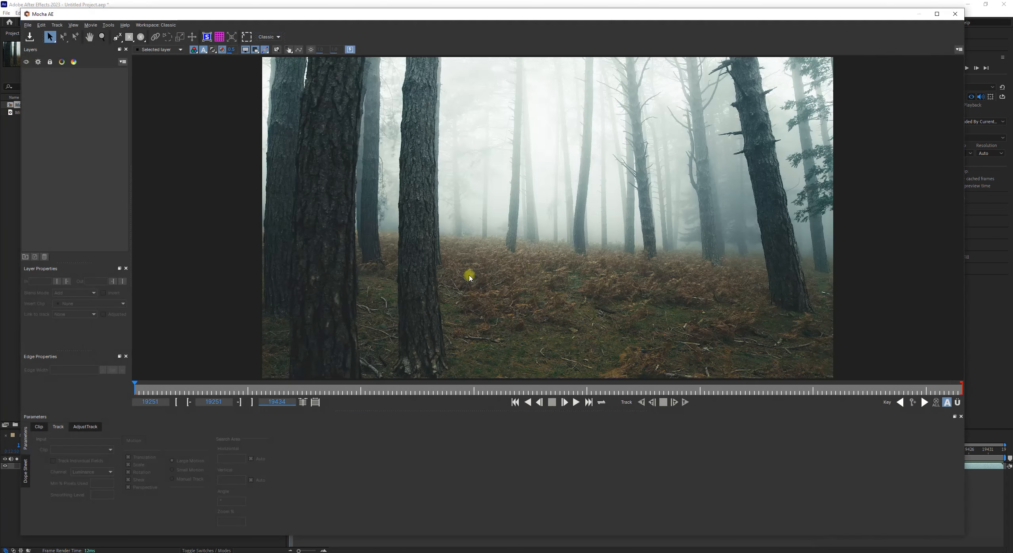
Maximize the Mocha AE window
left_click_drag(434, 19, 473, 18)
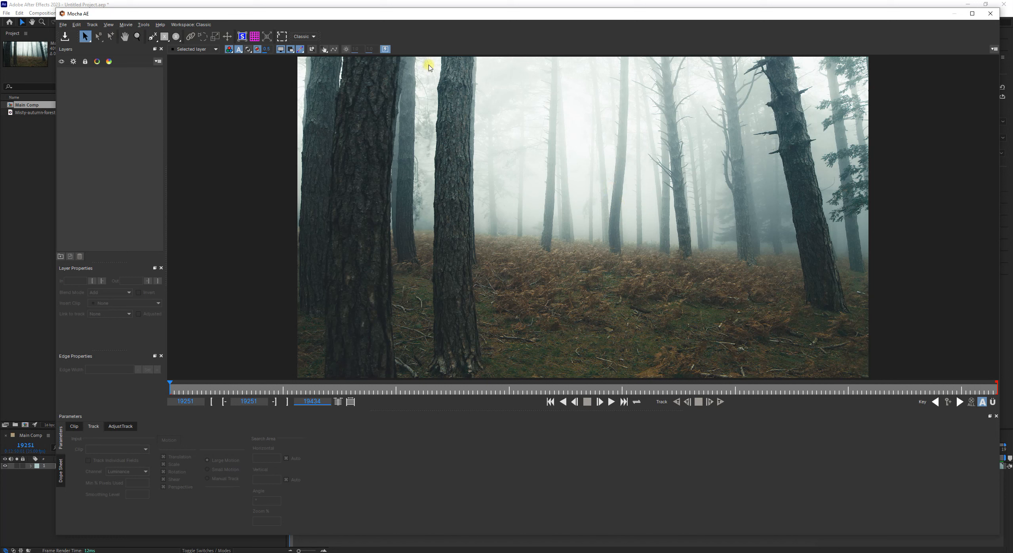
double_click(447, 15)
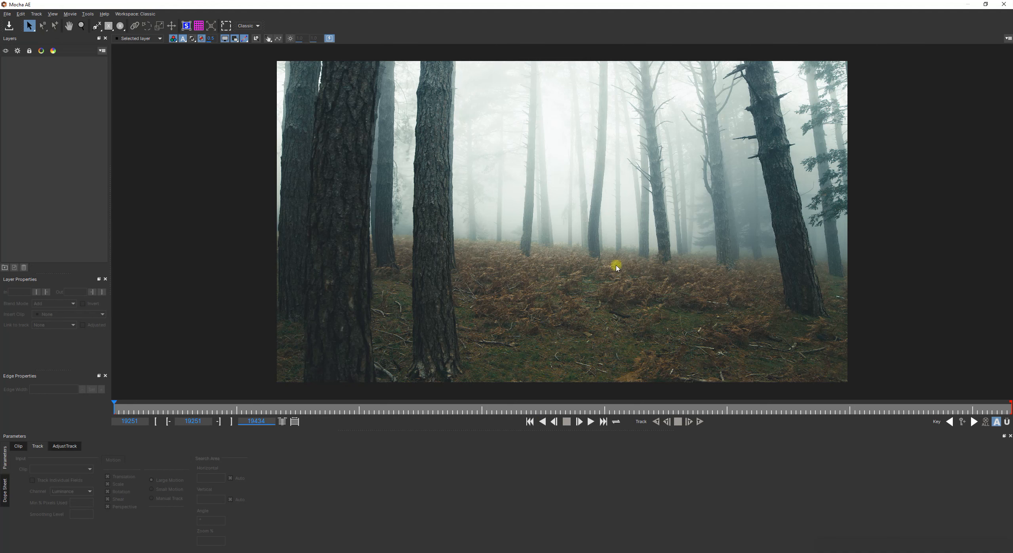
Preview the forest clip's camera movement and place the playhead on the last frame, 19434
left_click(592, 422)
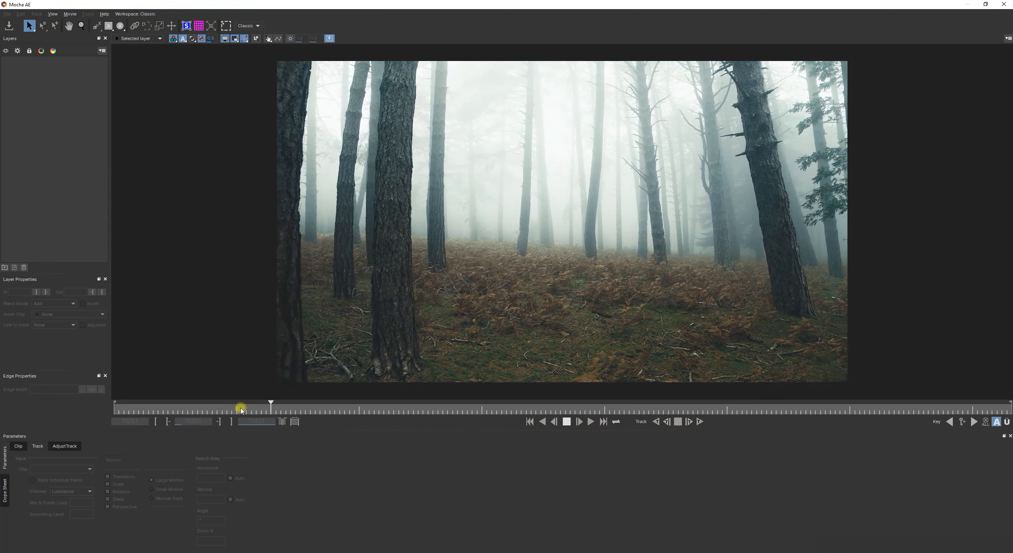
left_click(565, 421)
left_click(163, 407)
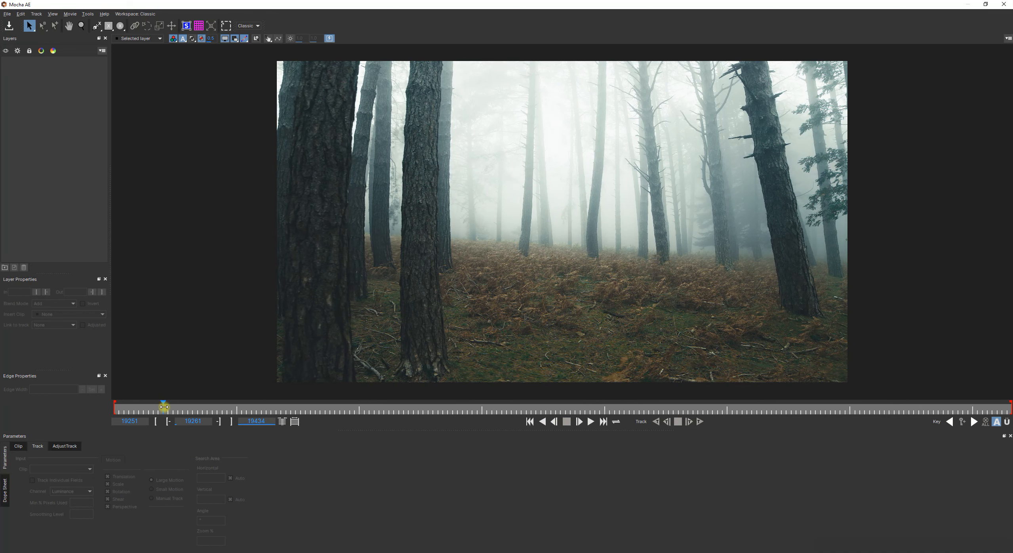
left_click_drag(164, 406, 89, 405)
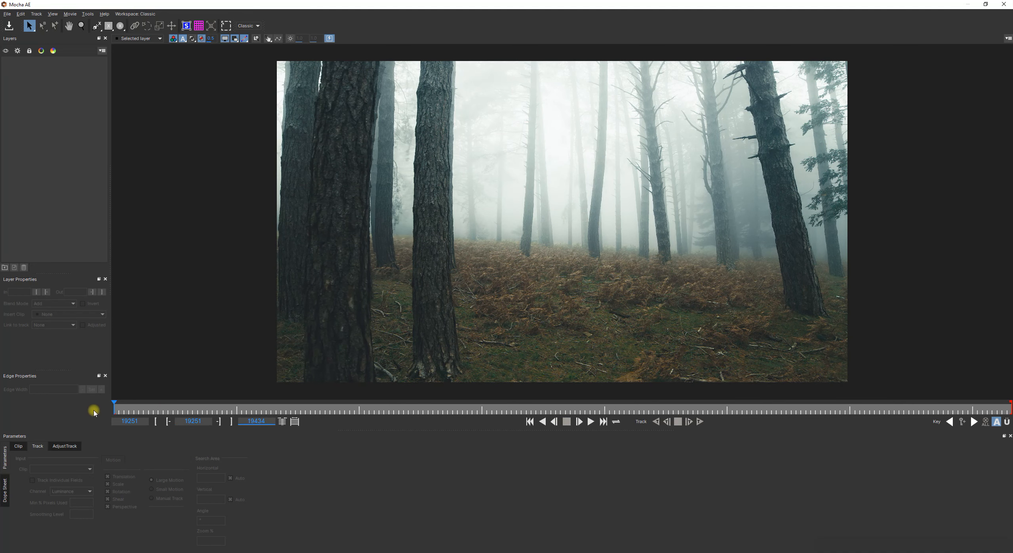
left_click_drag(113, 409, 1010, 412)
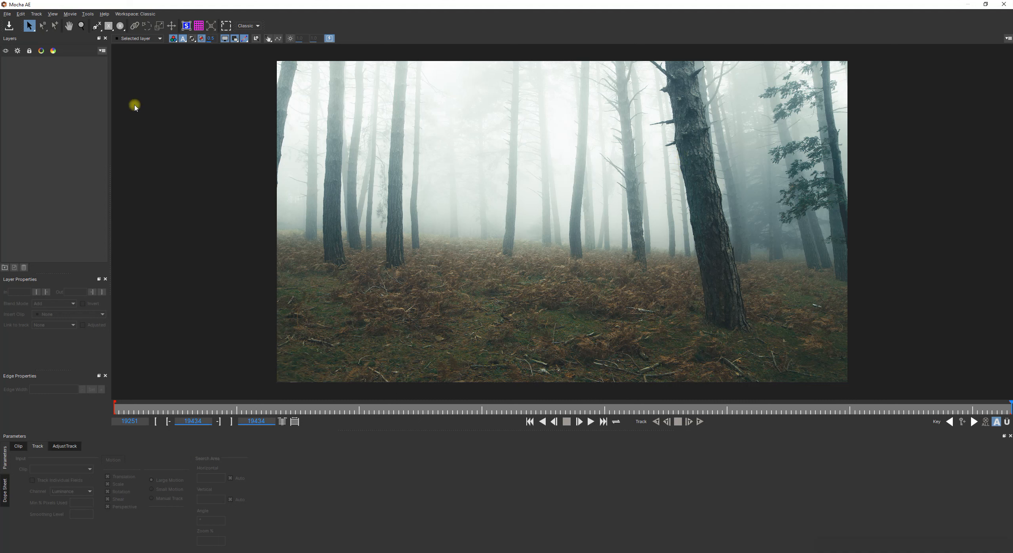
Activate the spline layer drawing tool and switch the workspace layout from Classic to Roto
left_click(101, 30)
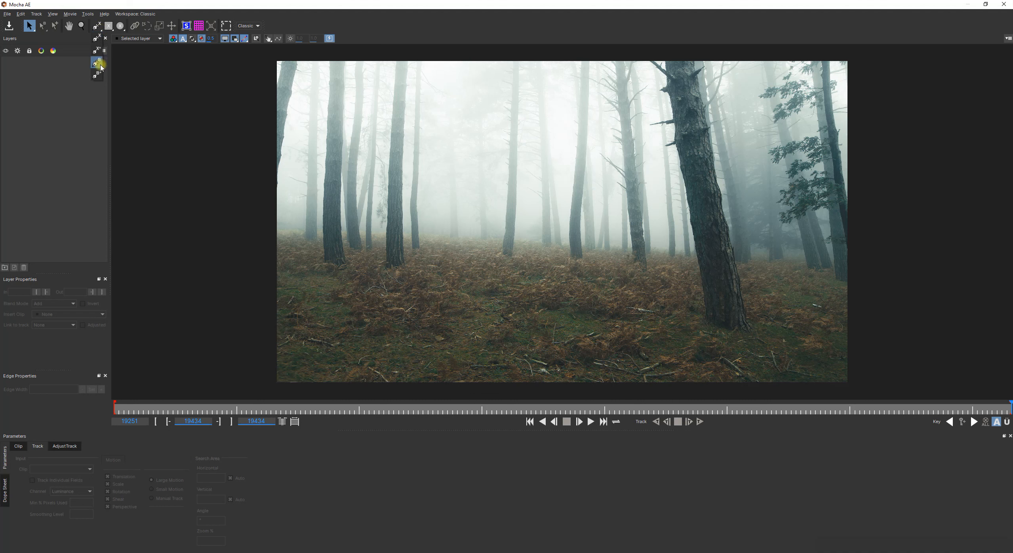
left_click(71, 120)
left_click(97, 26)
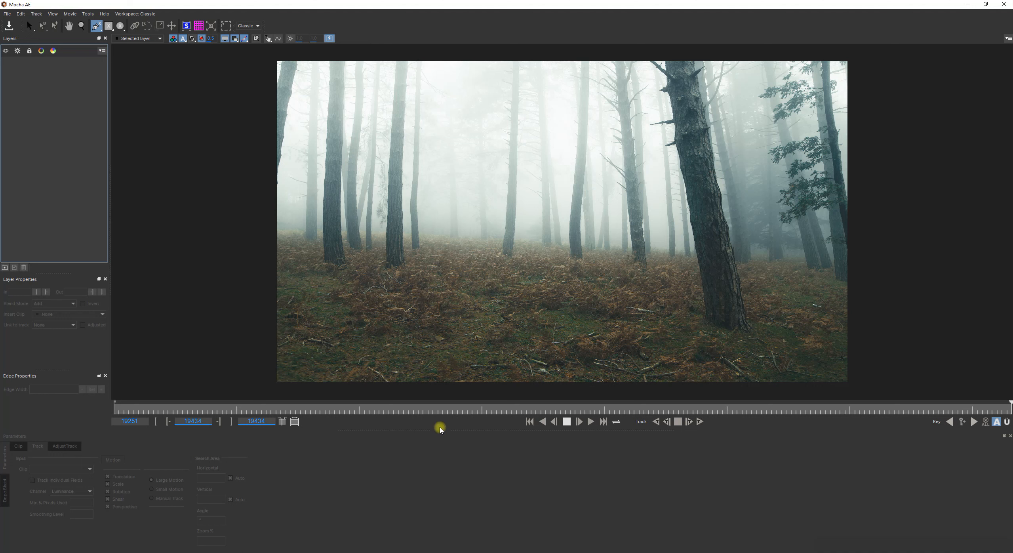
left_click(258, 26)
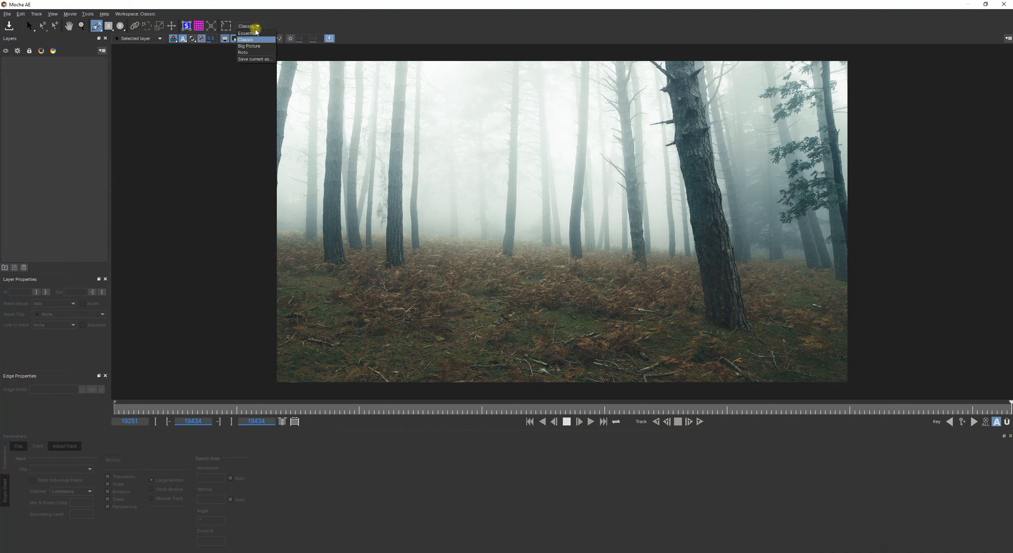
left_click(249, 53)
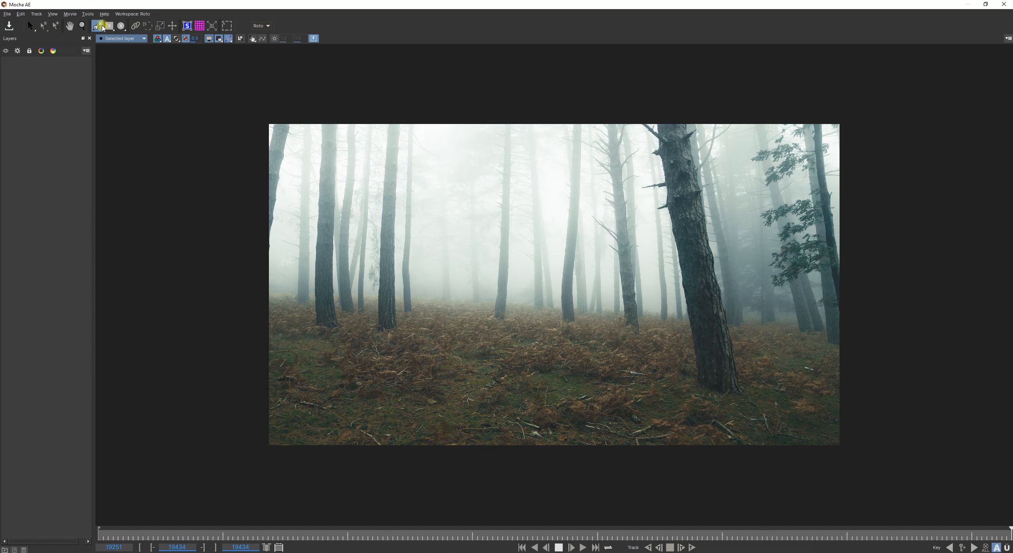
Examine the leaning foreground tree's trunk and upper branches up close at several magnifications
scroll(708, 208, "up", 1)
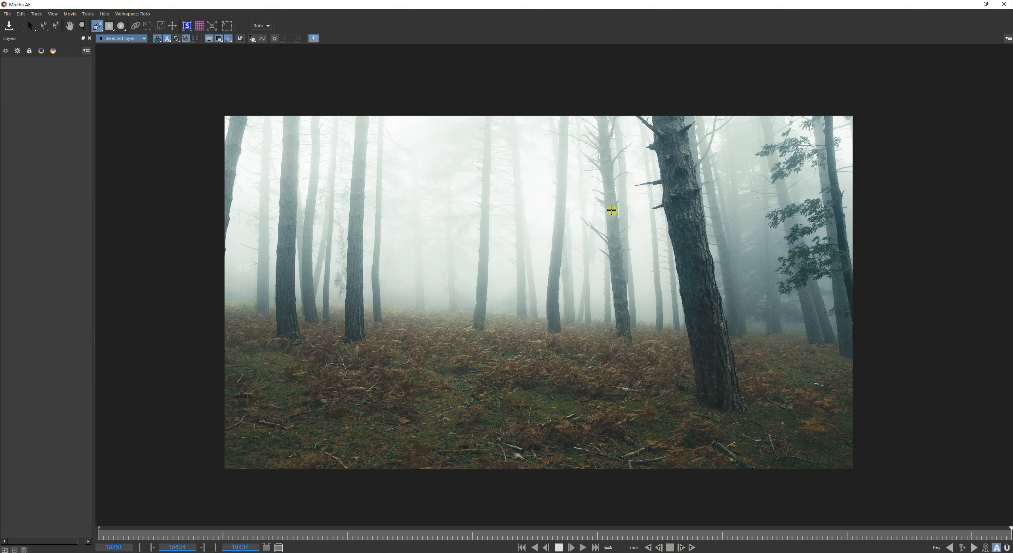
scroll(618, 278, "up", 3)
scroll(618, 275, "down", 3)
scroll(616, 273, "up", 2)
scroll(616, 274, "down", 2)
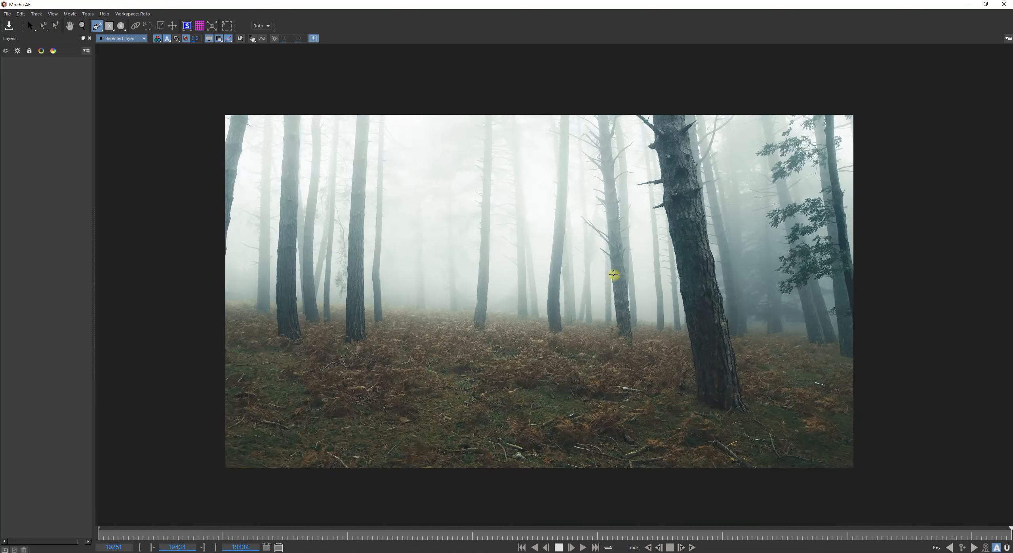
scroll(616, 277, "up", 3)
scroll(621, 281, "down", 3)
scroll(624, 277, "up", 2)
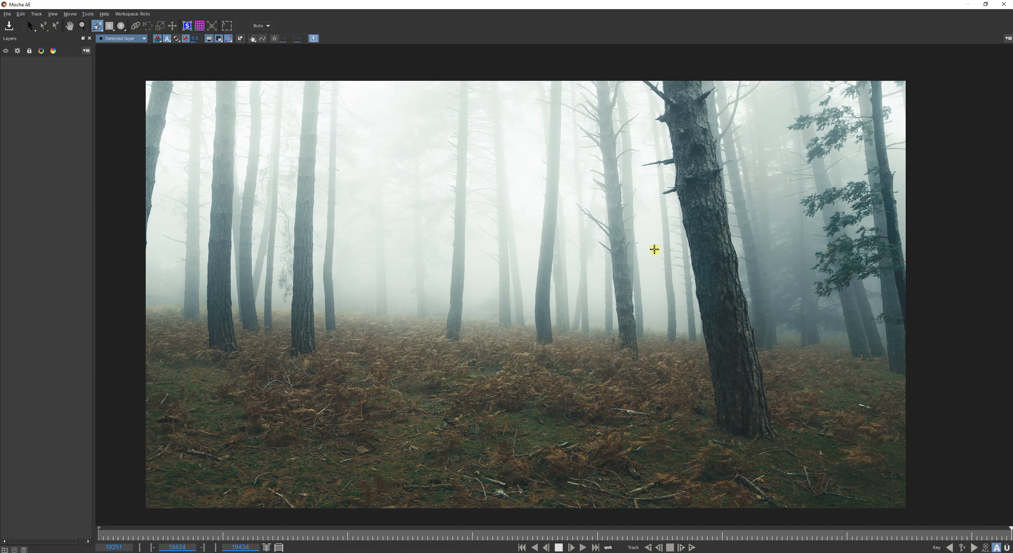
scroll(688, 293, "down", 2)
scroll(686, 295, "up", 2)
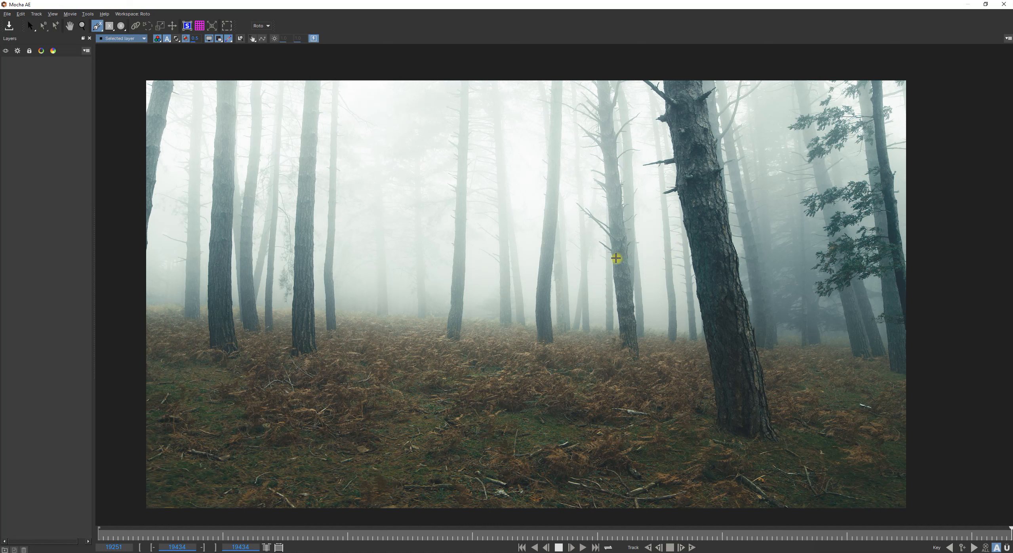
key("z")
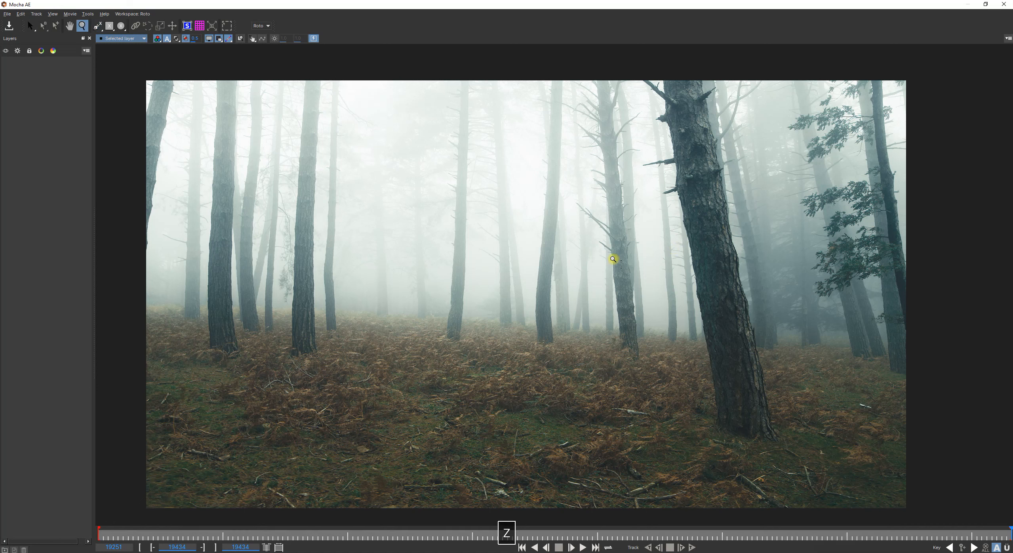
left_click_drag(613, 259, 692, 205)
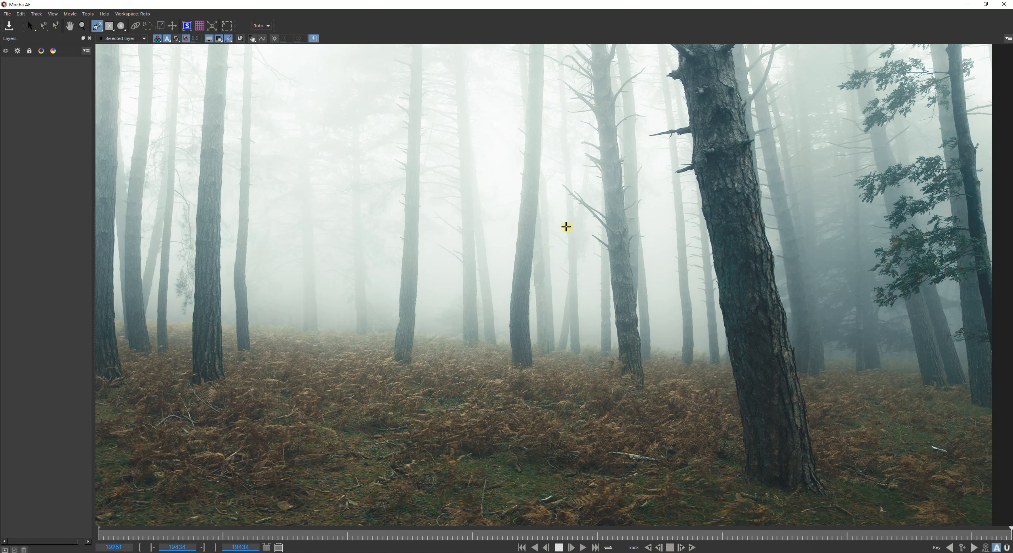
key("x")
left_click_drag(592, 227, 626, 260)
key("x")
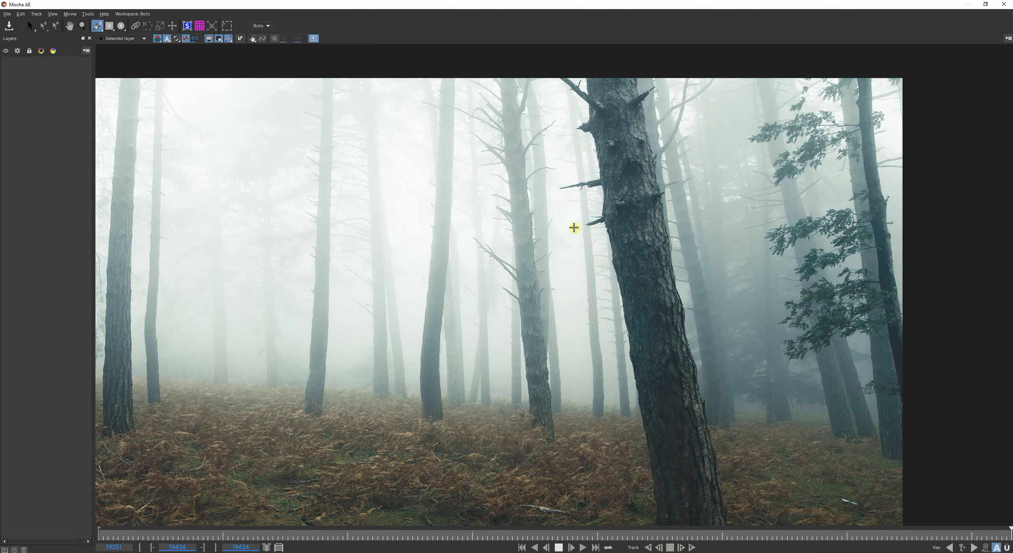
left_click_drag(572, 224, 569, 274)
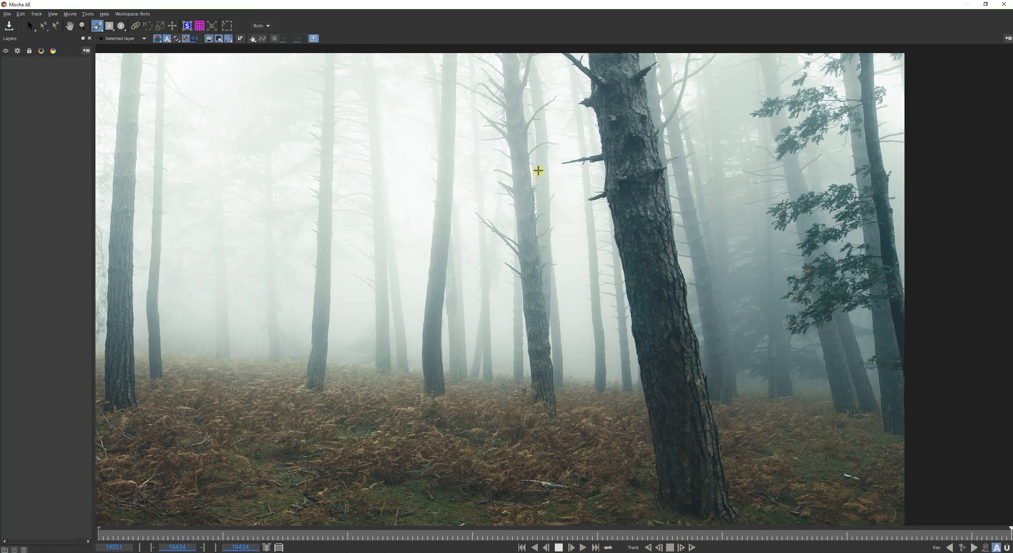
key("x")
left_click_drag(520, 142, 545, 237)
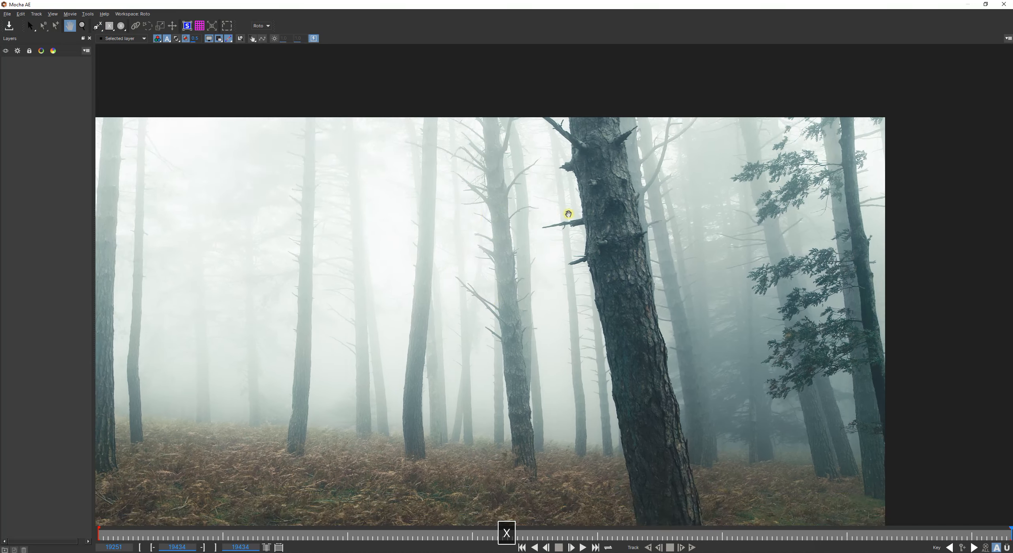
left_click_drag(593, 295, 635, 136)
left_click_drag(595, 233, 590, 268)
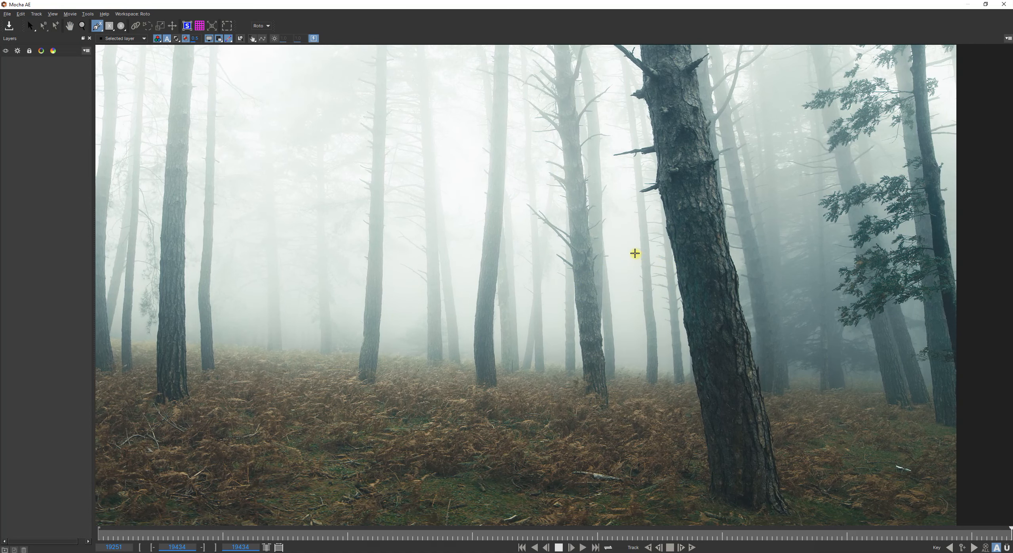
key("x")
left_click_drag(633, 301, 533, 226)
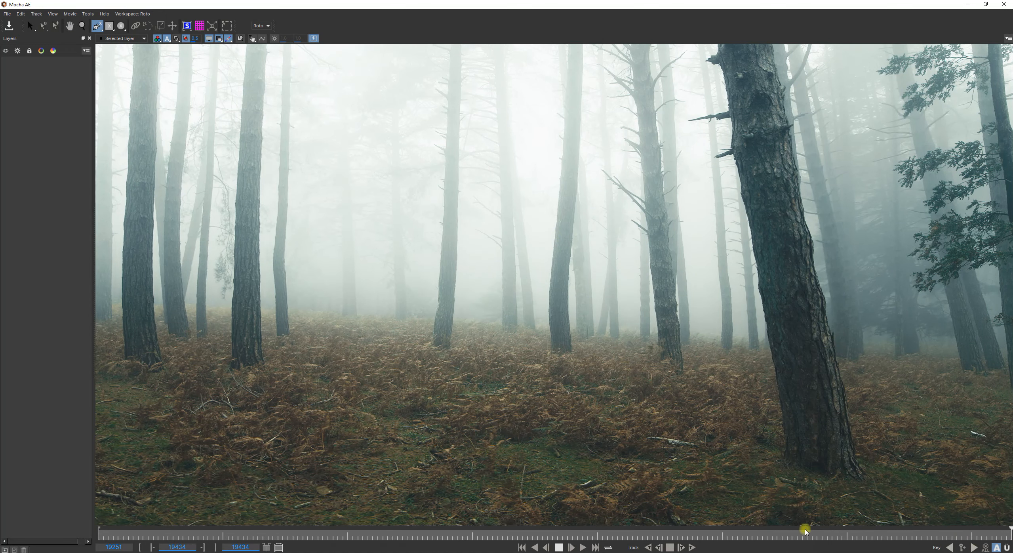
key("x")
left_click_drag(870, 419, 393, 340)
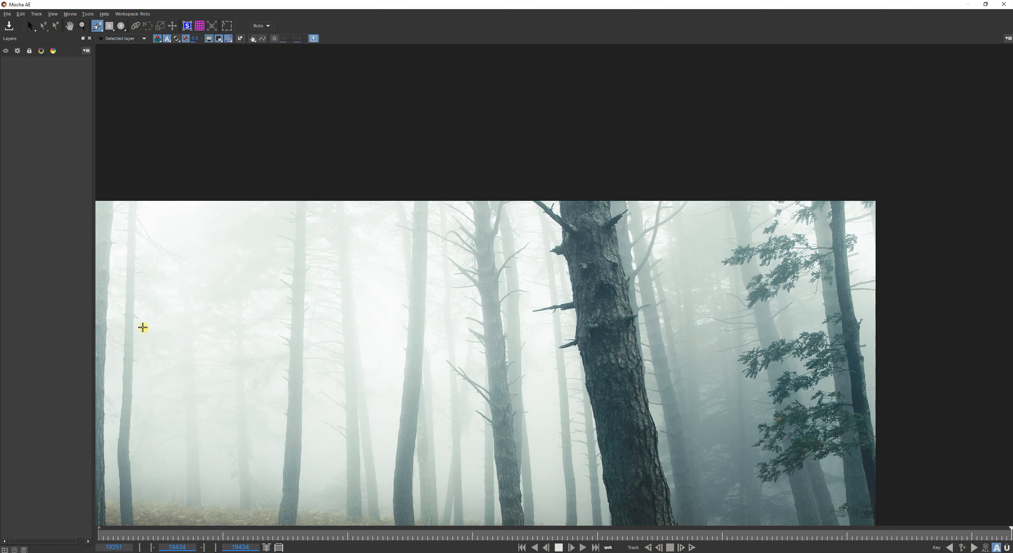
key("x")
left_click_drag(382, 334, 392, 262)
key("z")
left_click_drag(467, 343, 528, 411)
key("x")
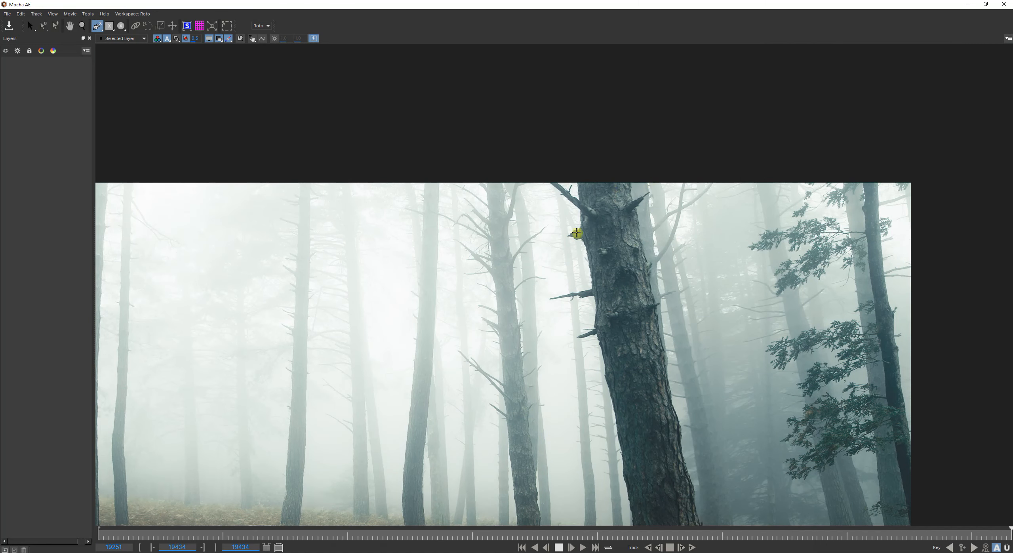
Start a spline just above the frame at the leaning tree and place points down its left edge past the highest branch
key("z")
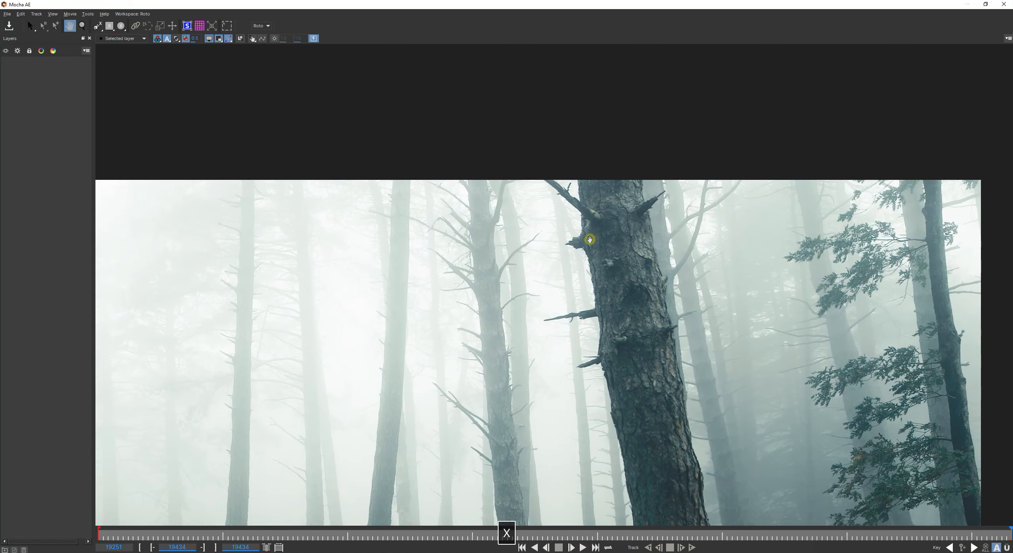
left_click_drag(584, 233, 515, 220)
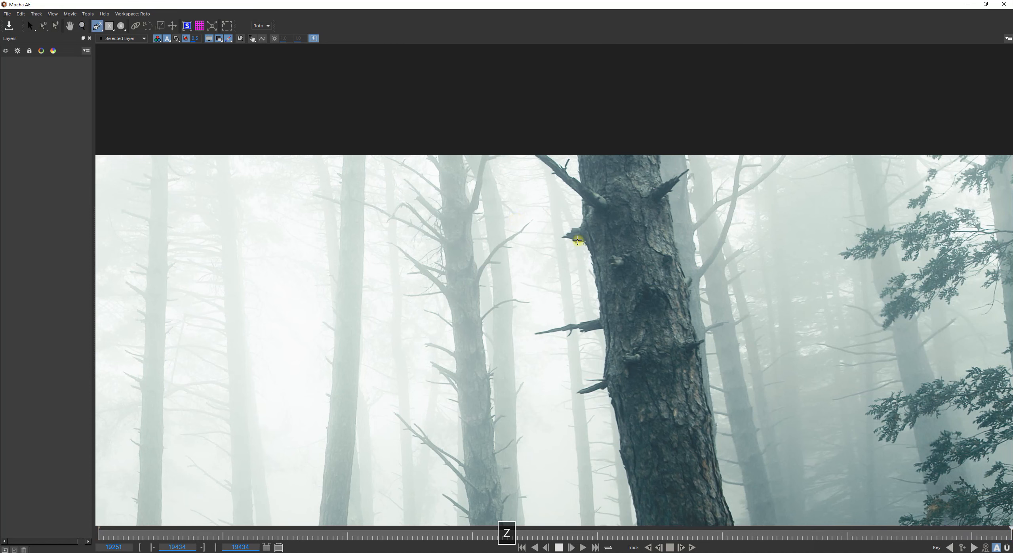
key("x")
left_click_drag(635, 317, 631, 265)
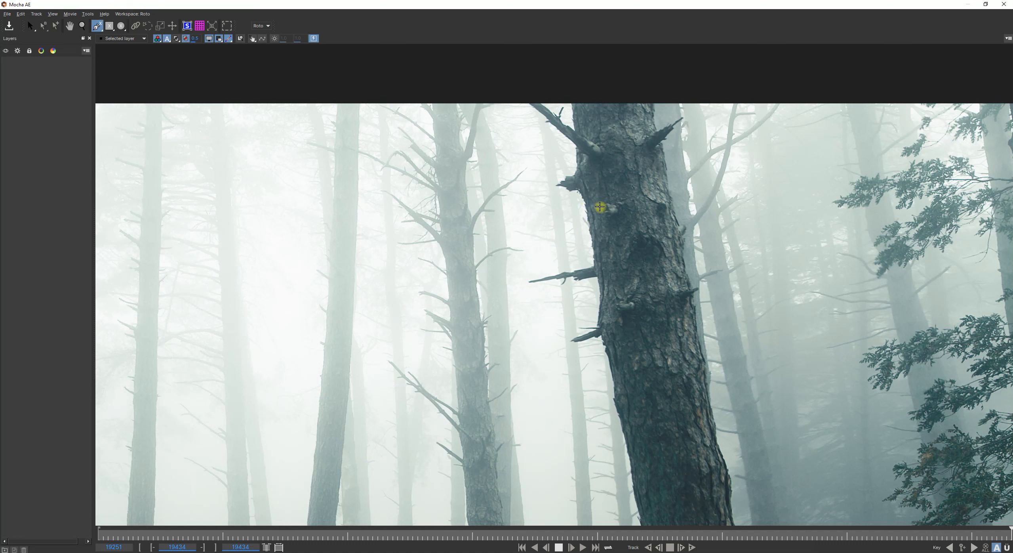
left_click(570, 95)
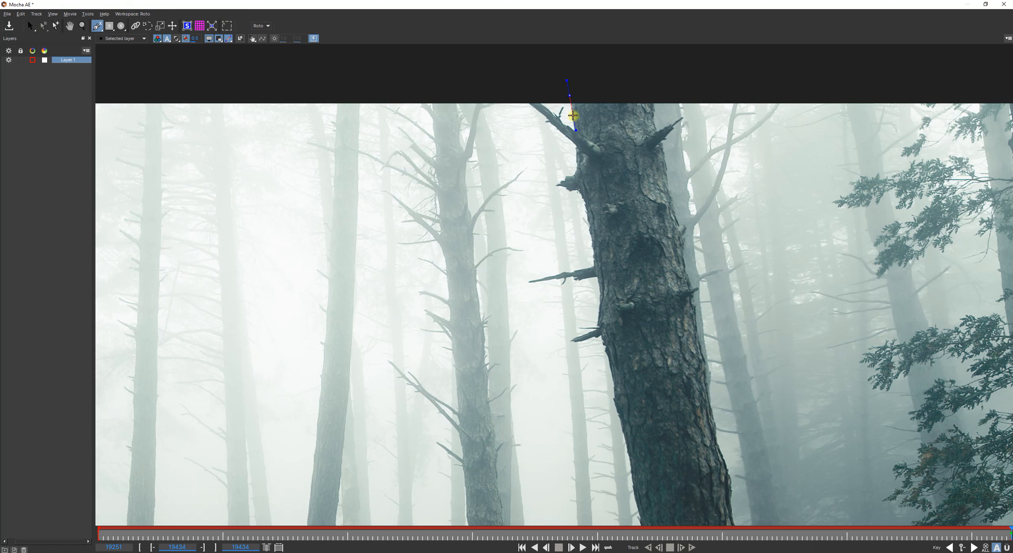
left_click(532, 157)
left_click_drag(532, 158, 571, 90)
left_click_drag(595, 182, 569, 127)
Try to trace the spline around the short broken stub and down the trunk's left edge onto the next branch
left_click_drag(461, 171, 576, 163)
left_click(463, 194)
left_click_drag(464, 194, 574, 175)
left_click(561, 180)
left_click_drag(567, 182, 580, 190)
left_click(586, 203)
left_click(589, 221)
left_click(592, 239)
left_click(593, 265)
left_click(573, 271)
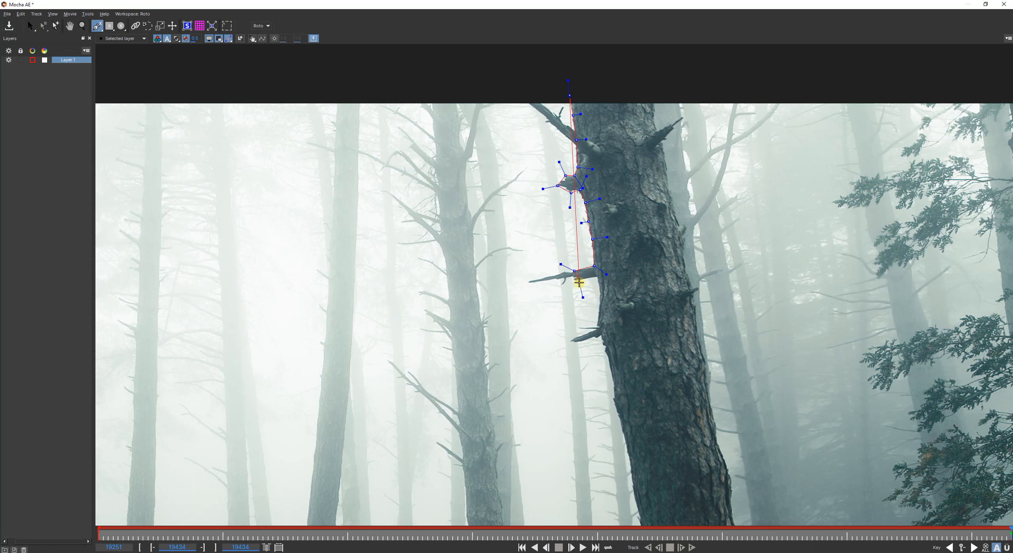
Undo the spline points placed around and below the short broken stub, back to the trunk edge just above it
key("ctrl+z")
key("ctrl+z")
key("z")
left_click_drag(611, 290, 592, 246)
key("x")
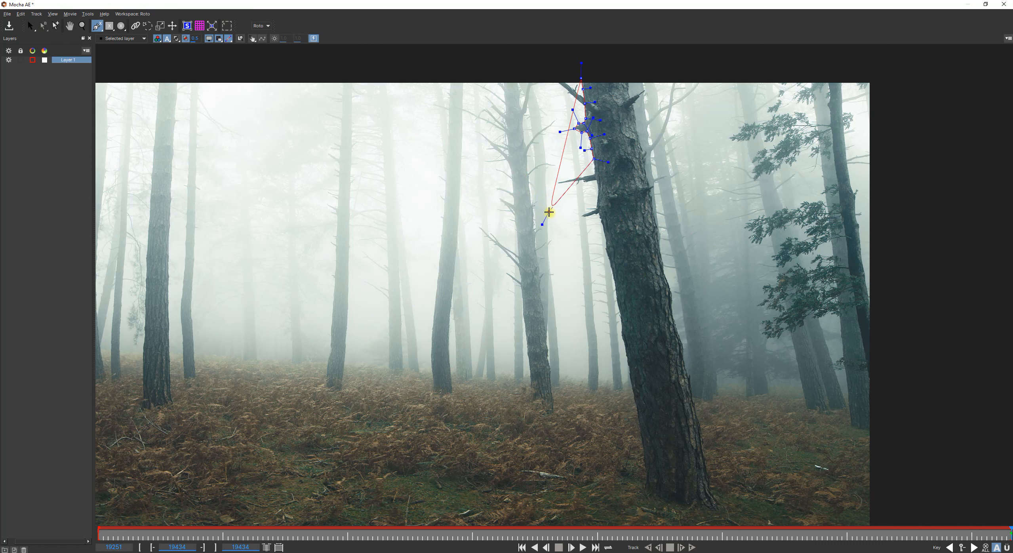
key("z")
left_click_drag(583, 226, 594, 27)
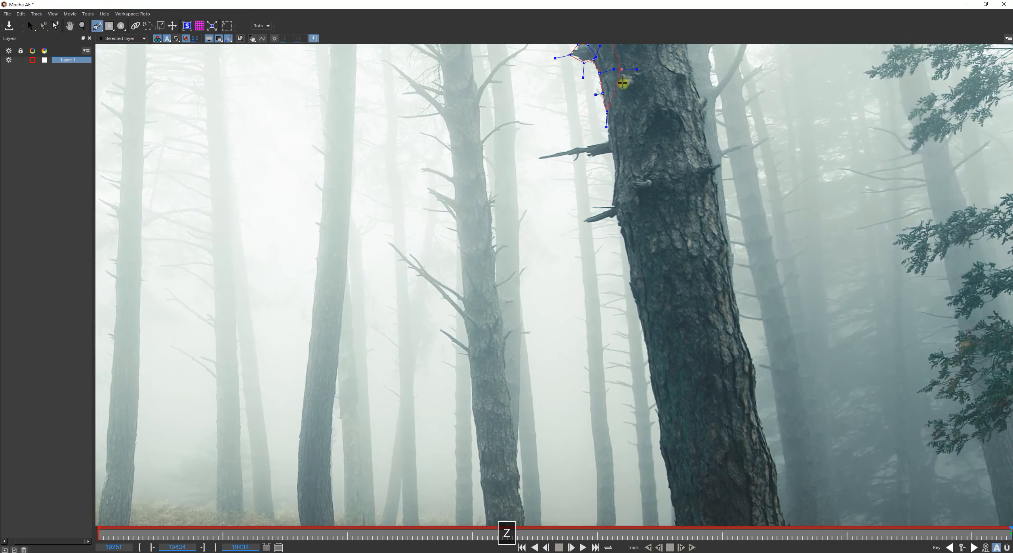
left_click(606, 114)
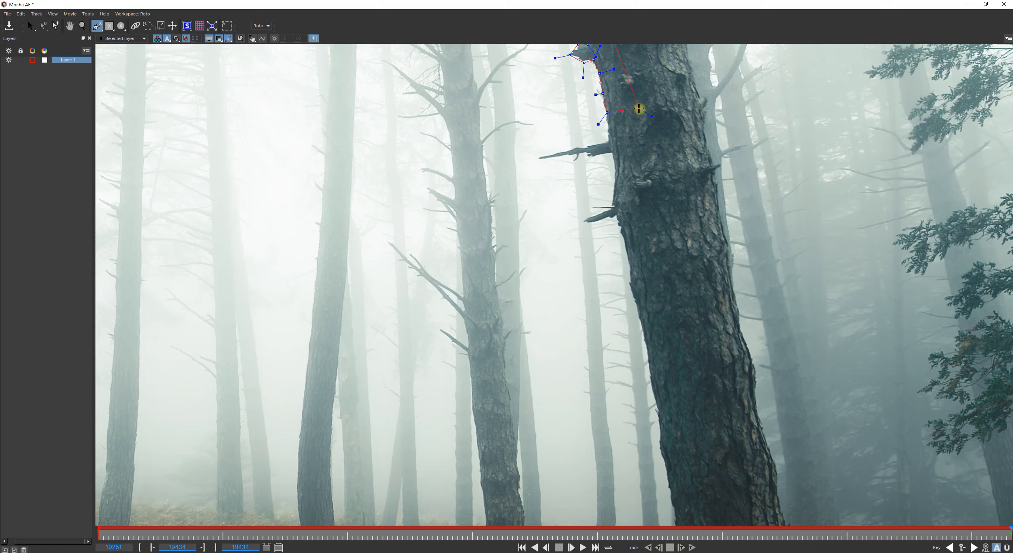
left_click_drag(638, 108, 621, 233)
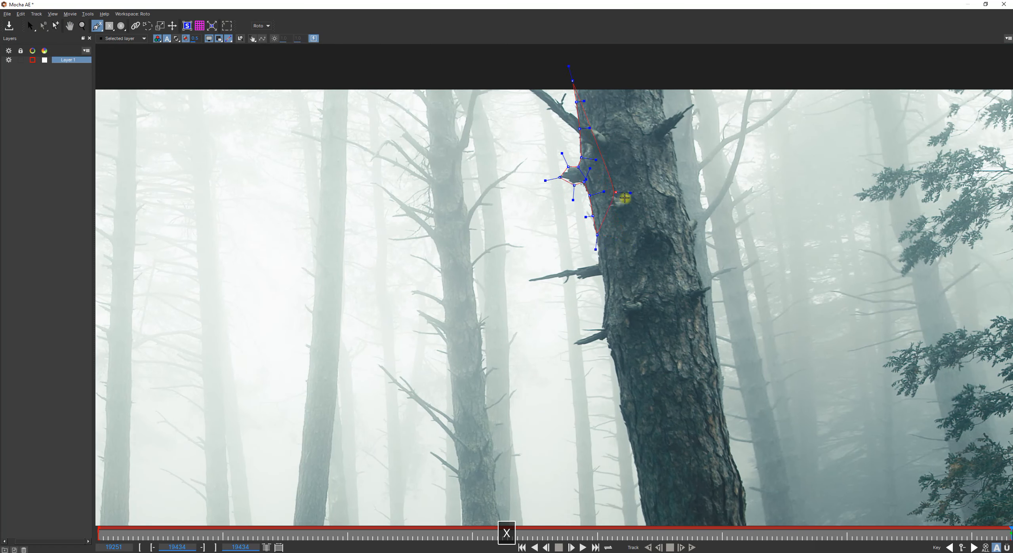
key("ctrl+z")
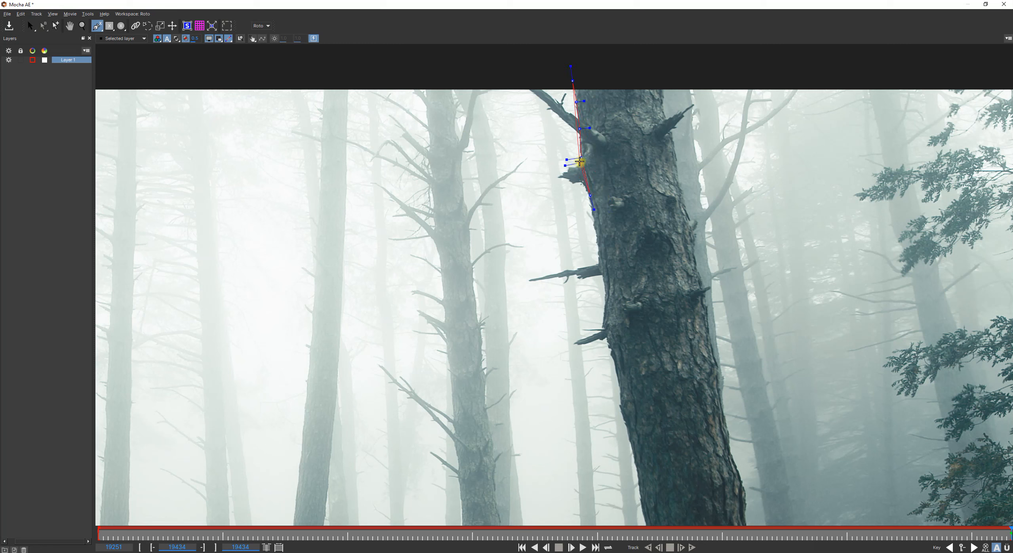
Continue the spline down the trunk's left edge from the short broken stub, past the long branch, to the next lower branch
left_click(593, 220)
left_click(597, 236)
left_click(598, 265)
left_click(603, 277)
key("x")
left_click_drag(677, 282, 716, 212)
key("x")
left_click_drag(732, 300, 719, 233)
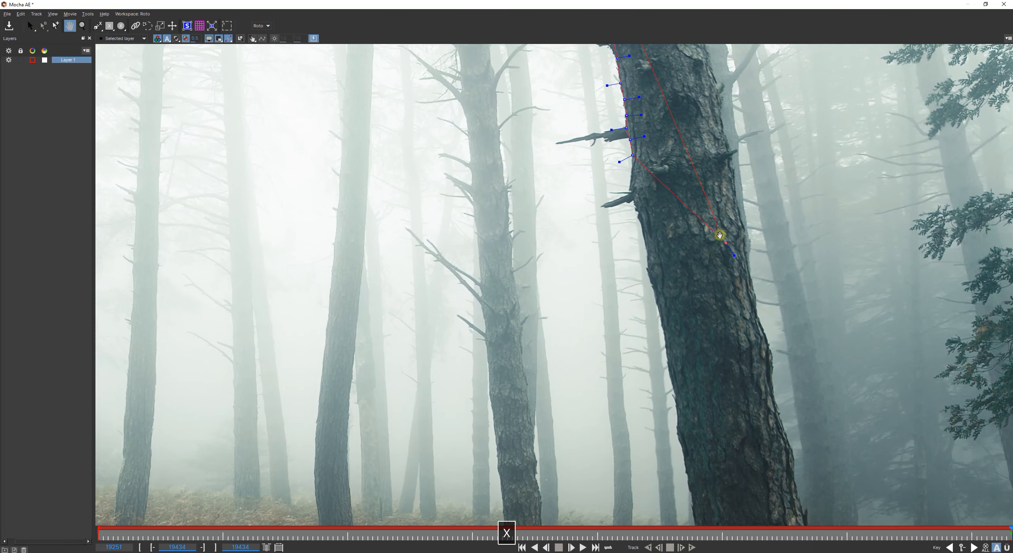
left_click(631, 190)
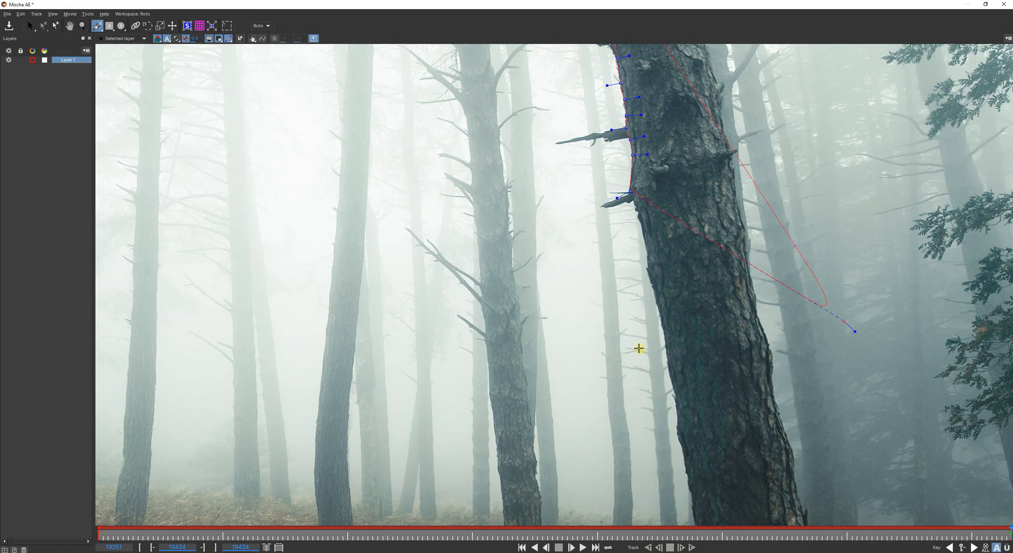
left_click(676, 197)
Trace the spline along the upper edge of the lower left branch, around its tip and onto its underside
key("x")
left_click_drag(631, 238, 870, 271)
key("z")
left_click_drag(659, 311, 610, 279)
key("x")
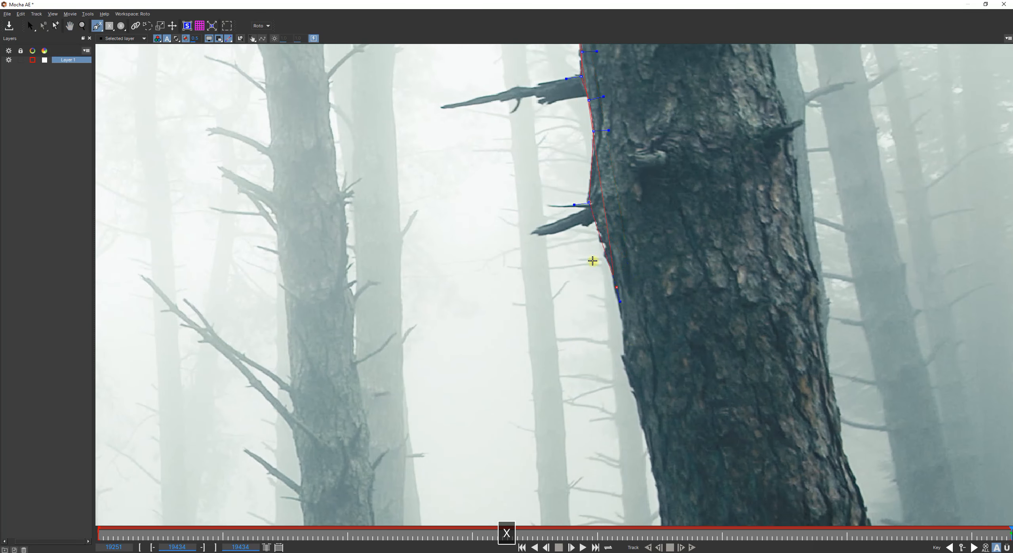
left_click(581, 208)
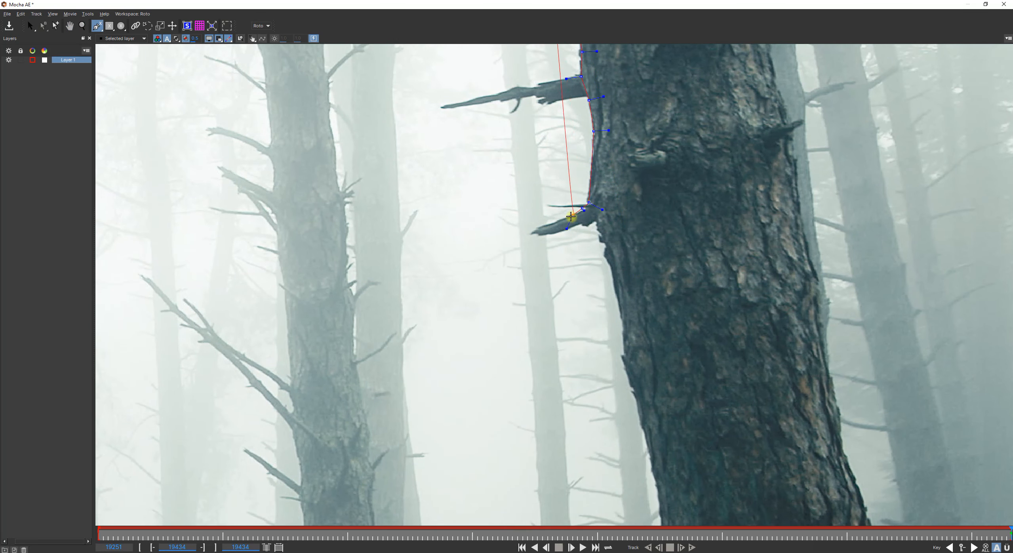
left_click(565, 217)
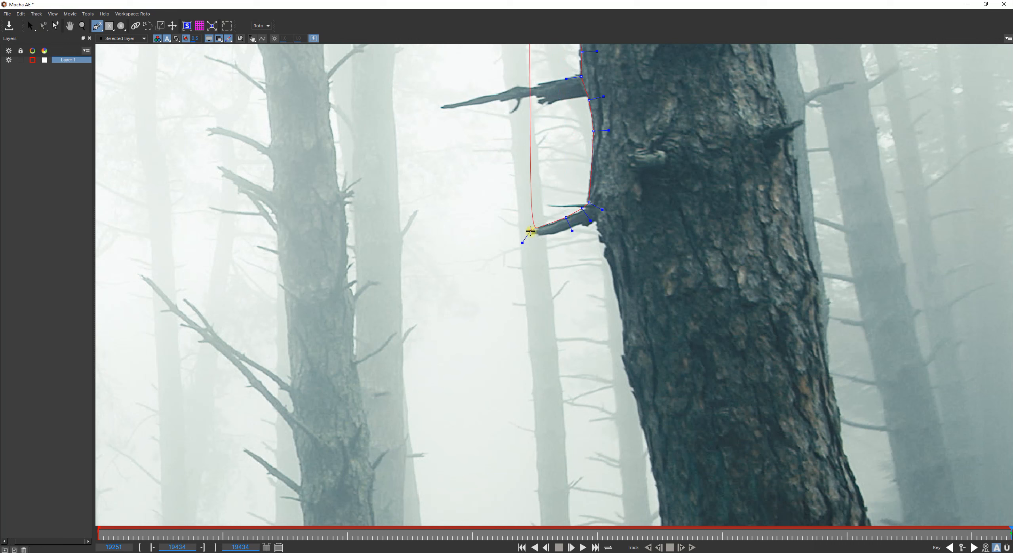
left_click(532, 229)
left_click(531, 234)
left_click(540, 235)
left_click(552, 235)
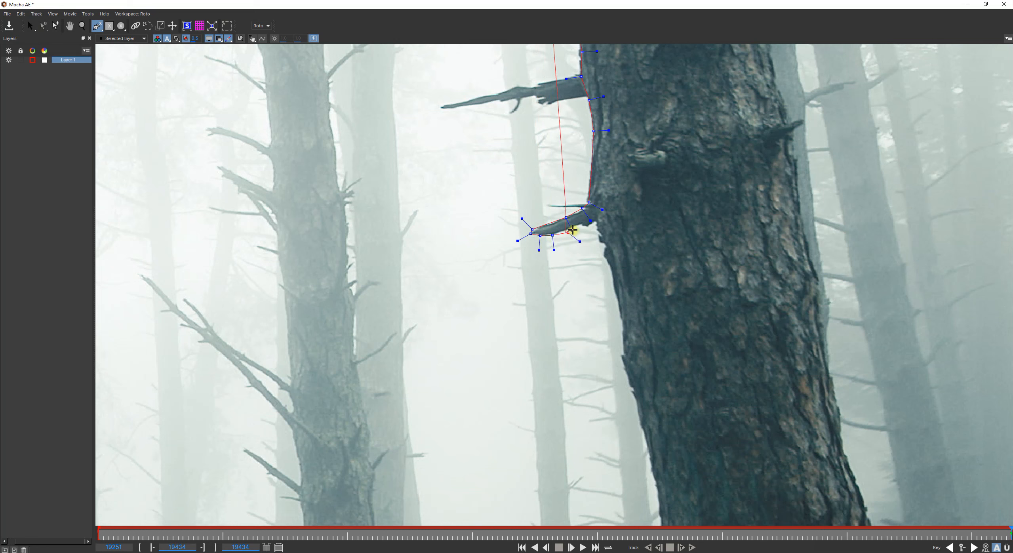
Trace the rest of the lower left branch's underside back to where it meets the trunk
left_click(583, 224)
left_click_drag(582, 224, 581, 223)
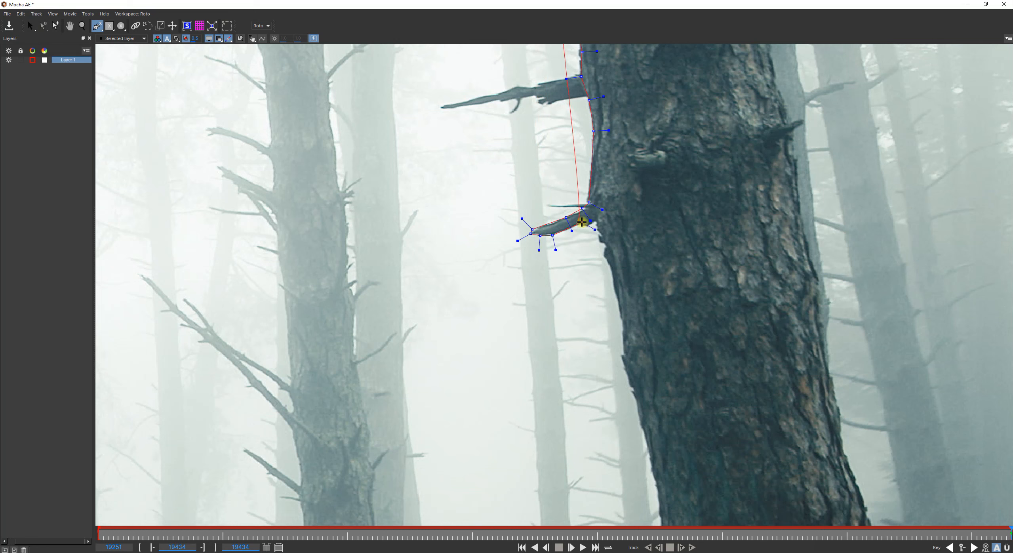
left_click(582, 222)
left_click(582, 227)
left_click(588, 226)
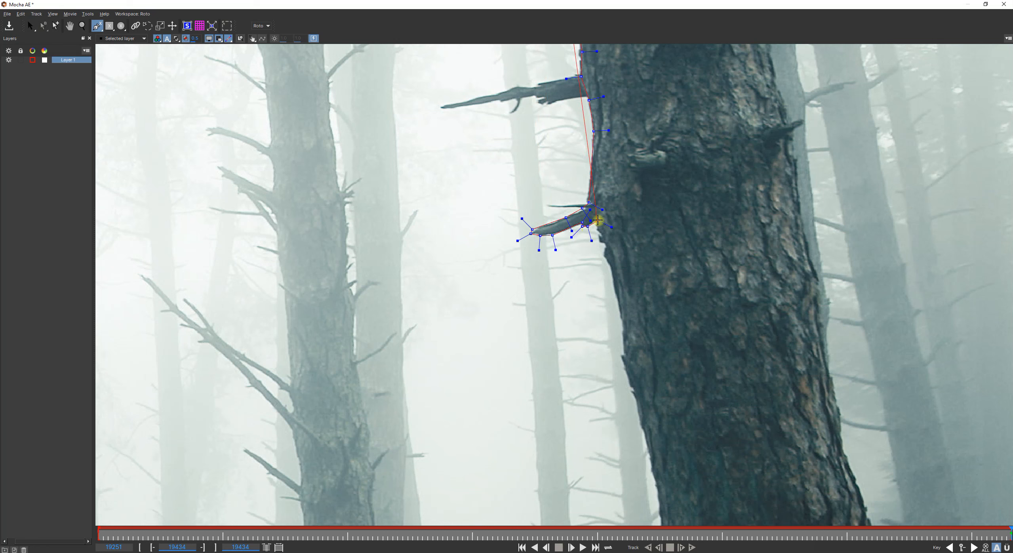
left_click(595, 220)
left_click(598, 230)
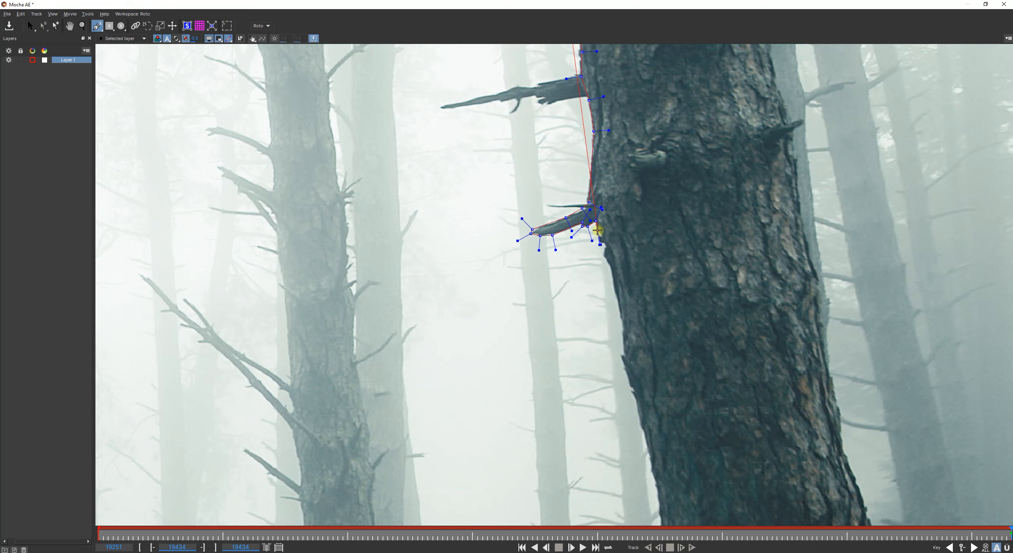
Place spline points down the trunk's left edge directly below the lower branch, following the bends in the bark
left_click(606, 249)
left_click(603, 254)
left_click(610, 263)
key("x")
left_click_drag(600, 286, 559, 199)
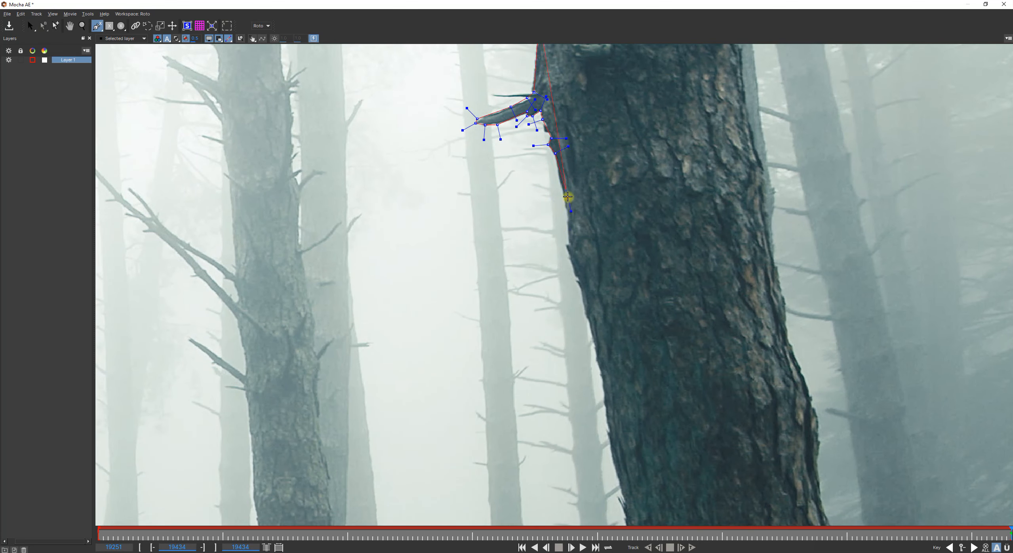
left_click(567, 230)
left_click(570, 245)
left_click(576, 281)
left_click(595, 319)
Extend the spline down the trunk's left edge to just above the peeling sliver of bark
key("x")
left_click_drag(657, 327, 572, 183)
left_click(555, 202)
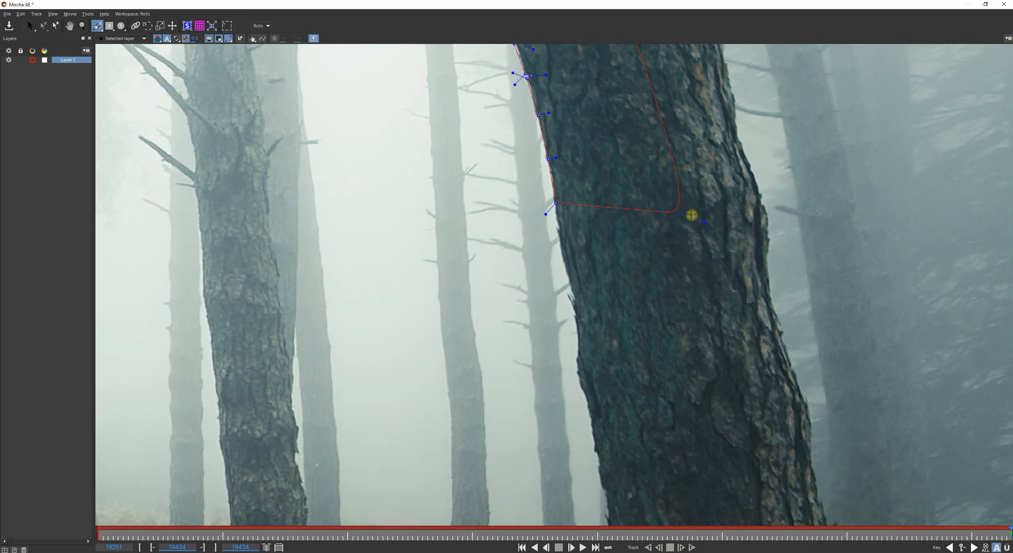
key("x")
left_click_drag(608, 254, 624, 190)
left_click(575, 177)
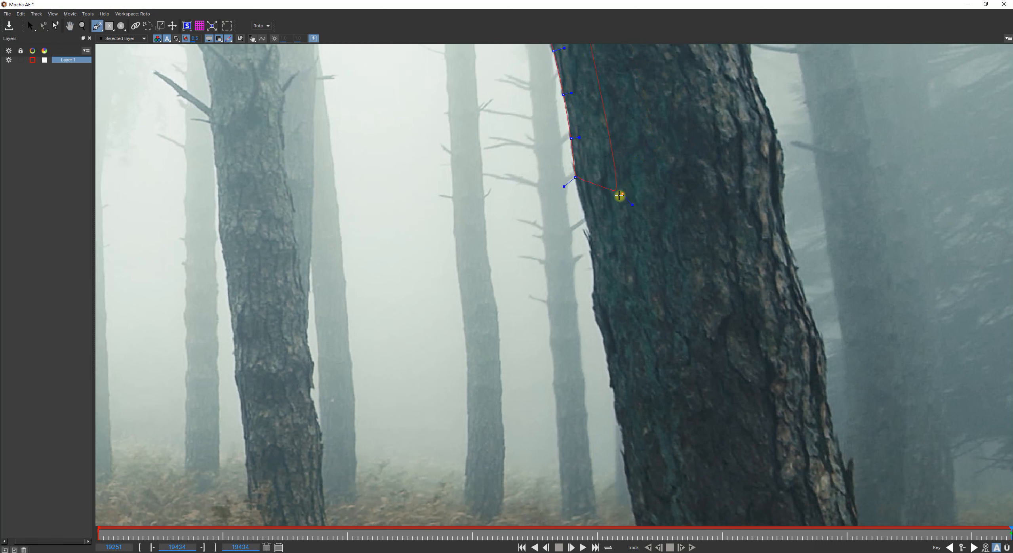
left_click(585, 213)
Trace the spline past the peeling bark sliver and along the slight bulge below it on the left edge
key("x")
left_click_drag(717, 306, 713, 194)
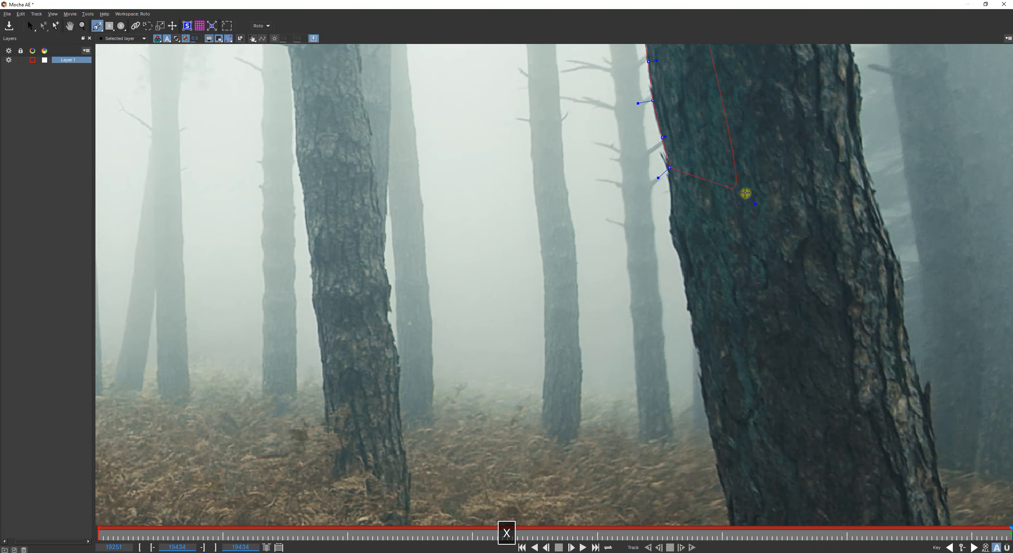
left_click(672, 203)
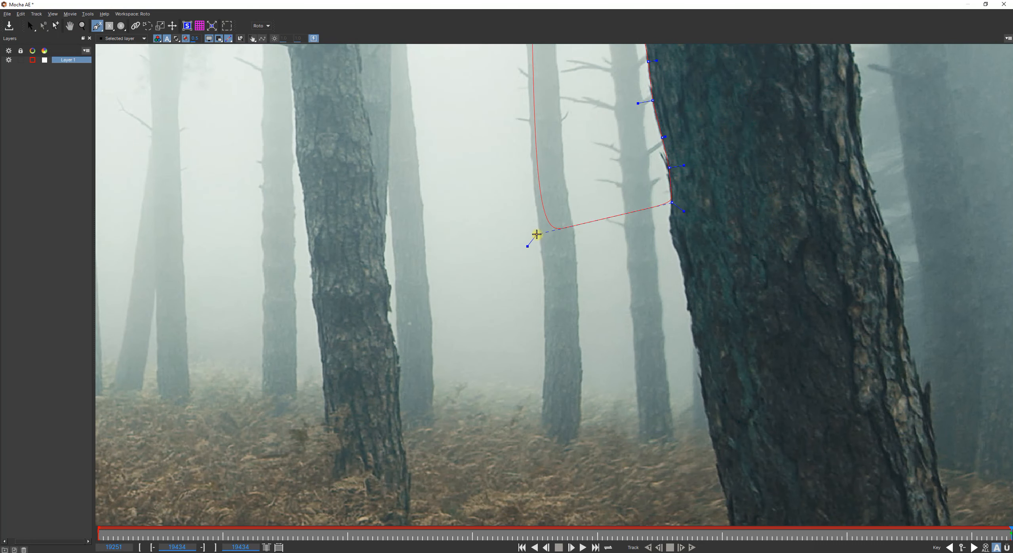
left_click(670, 220)
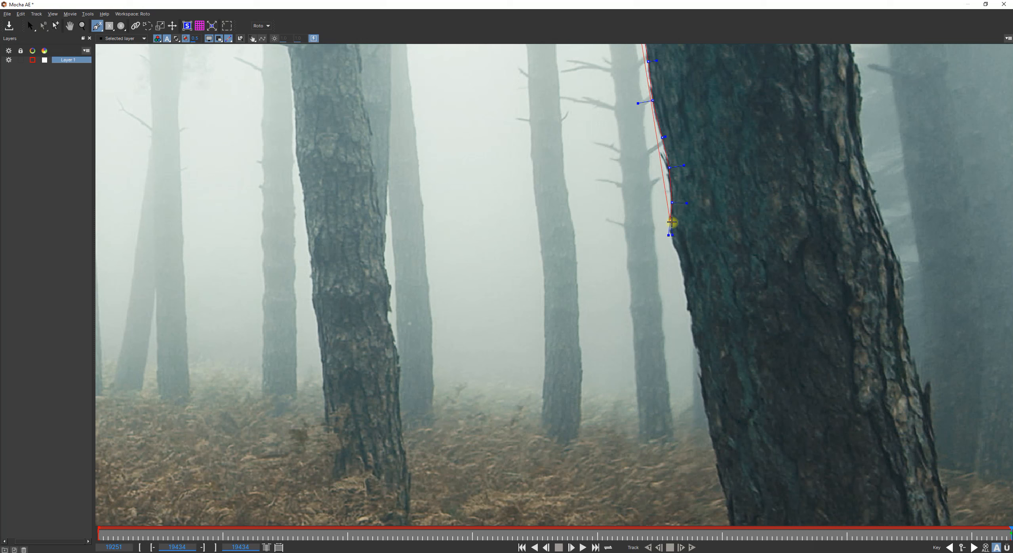
left_click(671, 236)
left_click(666, 153)
Follow the trunk's left edge with spline points from below the bulge down to where the ferns begin behind it
key("x")
left_click_drag(626, 232, 500, 235)
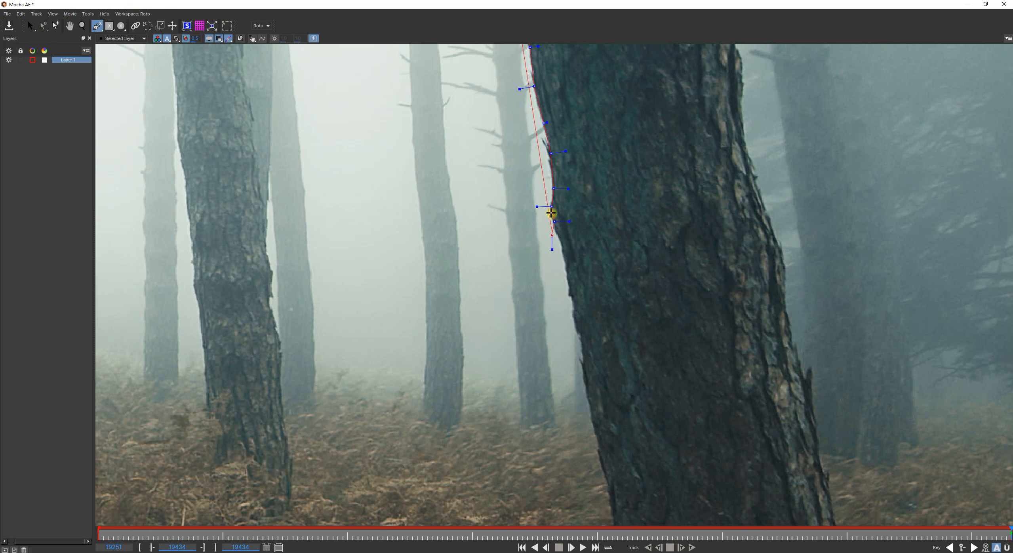
left_click(556, 234)
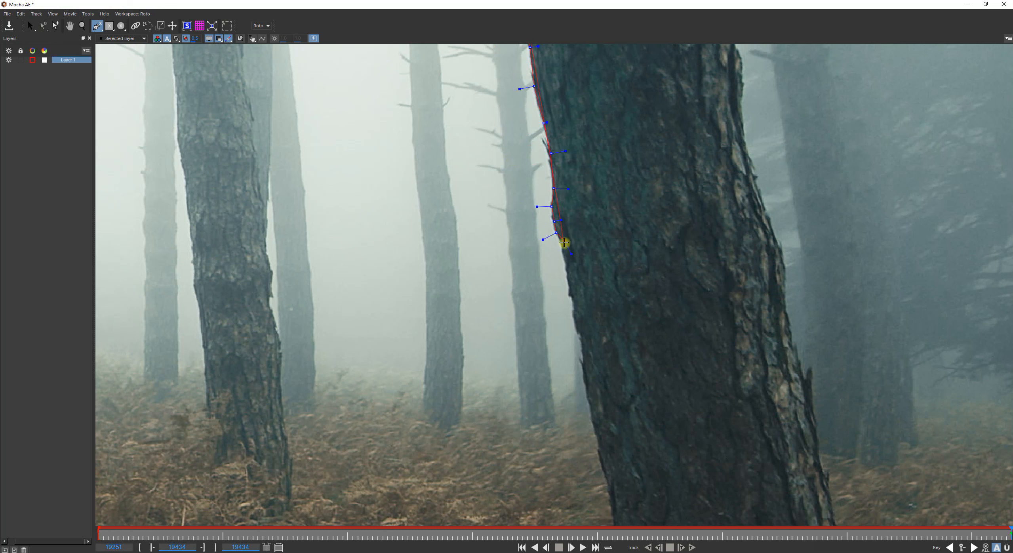
left_click(563, 247)
key("x")
left_click_drag(696, 338, 701, 222)
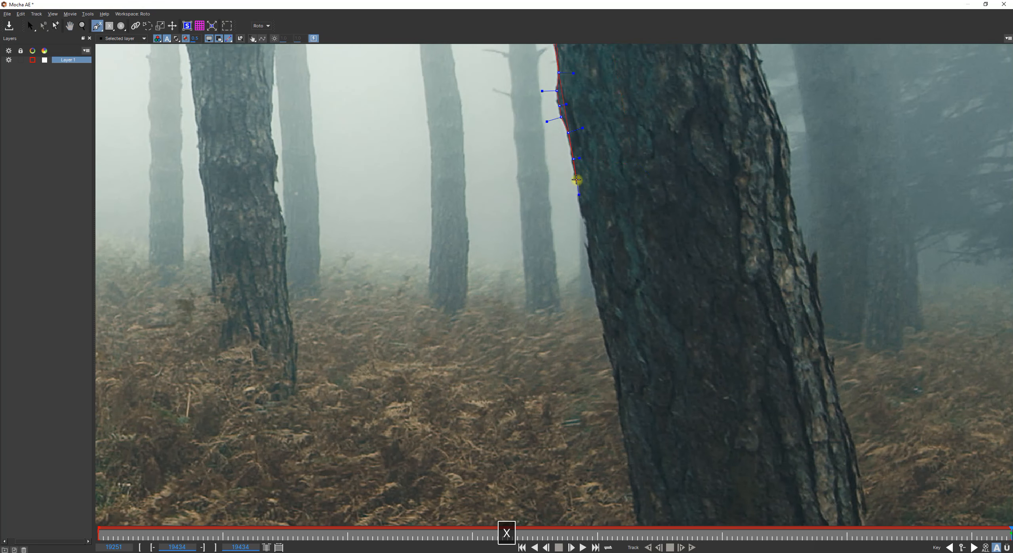
left_click(576, 180)
left_click(589, 223)
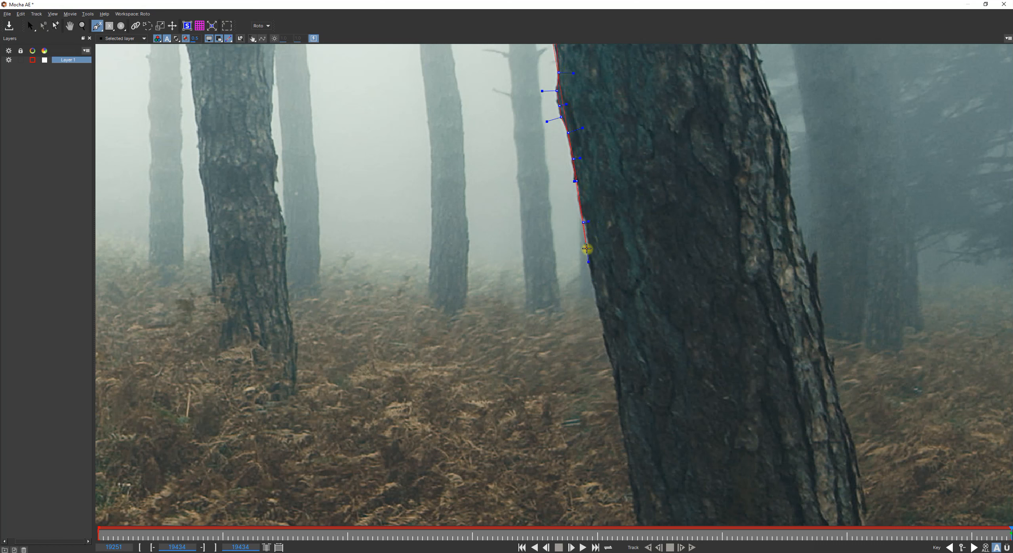
left_click(590, 260)
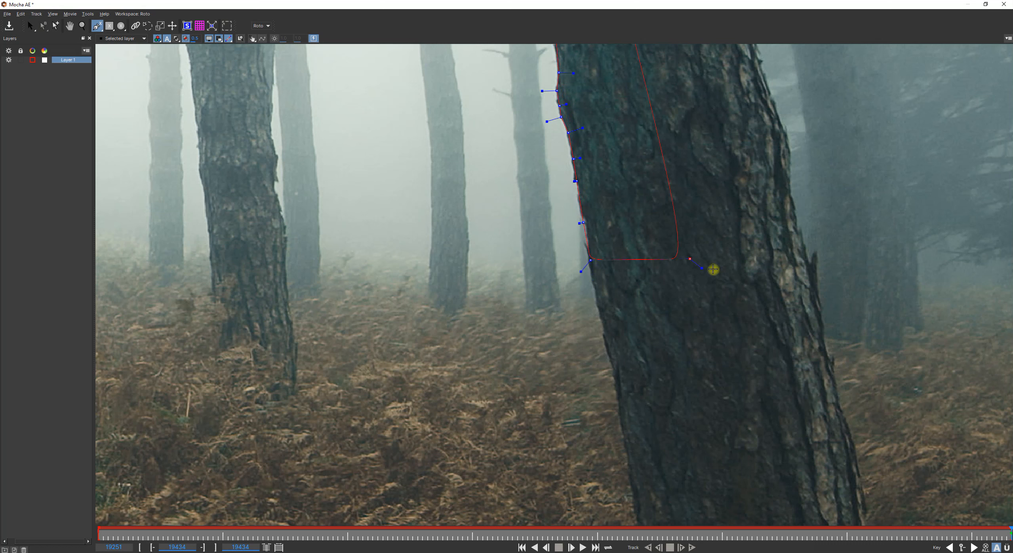
left_click(597, 302)
Extend the spline down the lower trunk's left edge where it borders the brown ferns
key("x")
left_click_drag(656, 385, 576, 236)
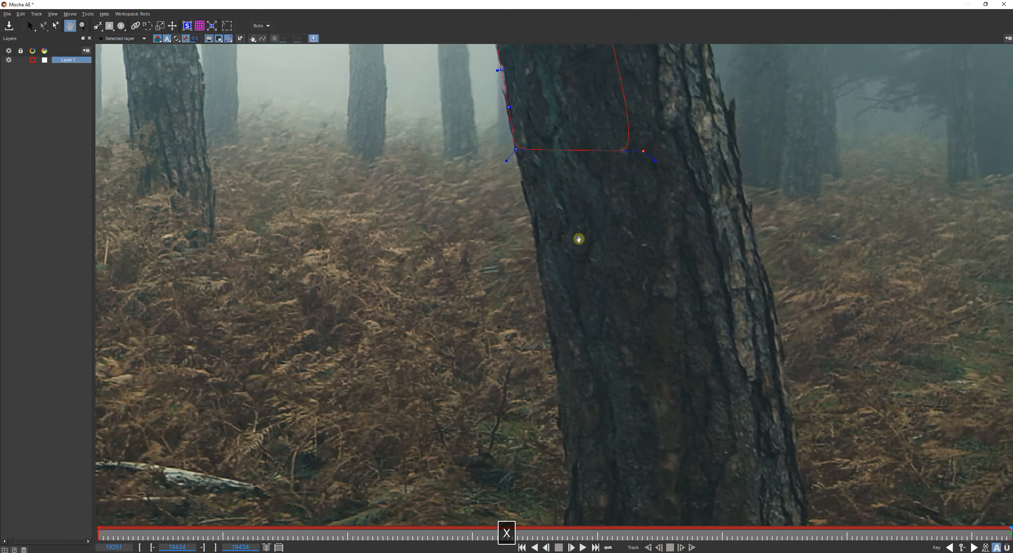
left_click(531, 207)
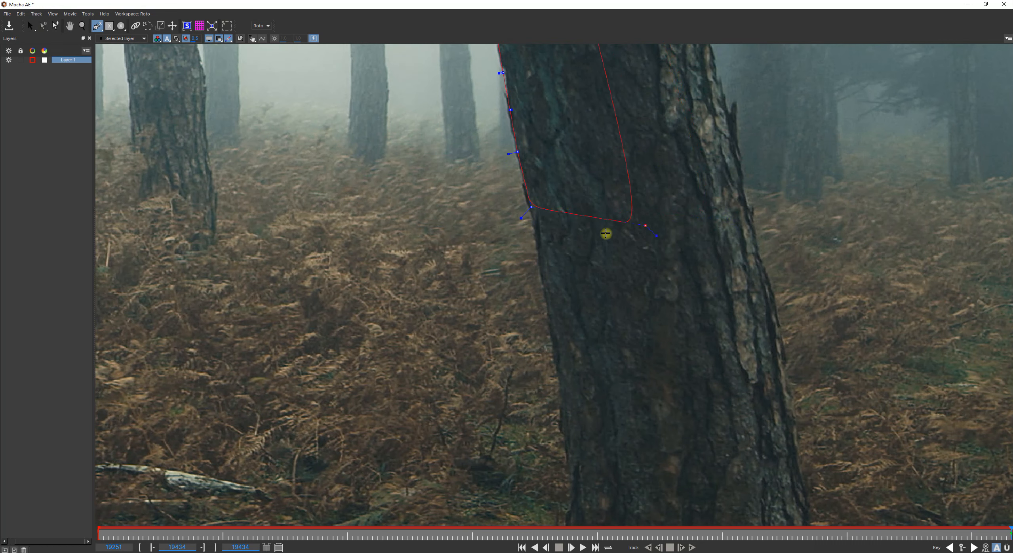
left_click(540, 248)
key("x")
left_click_drag(606, 318, 649, 217)
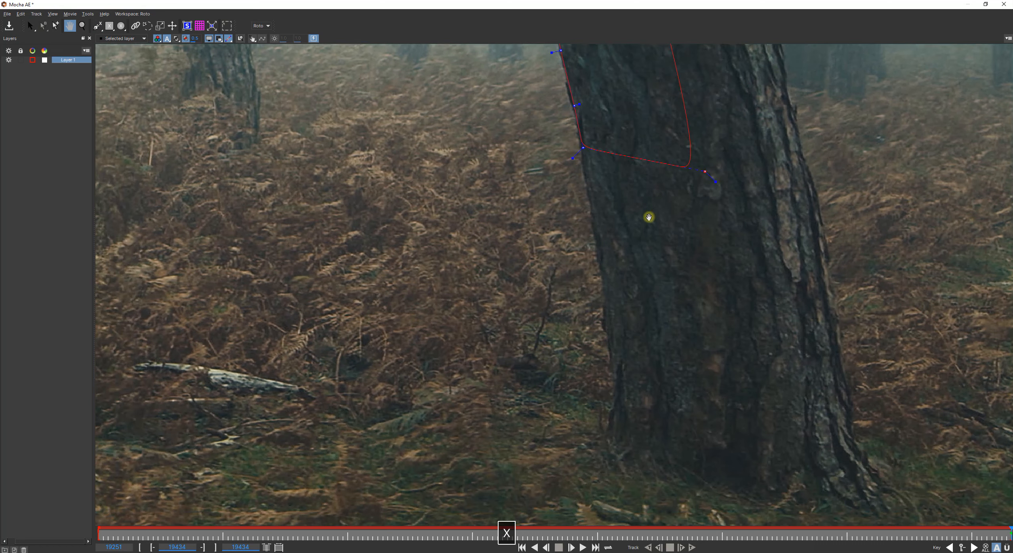
left_click(589, 191)
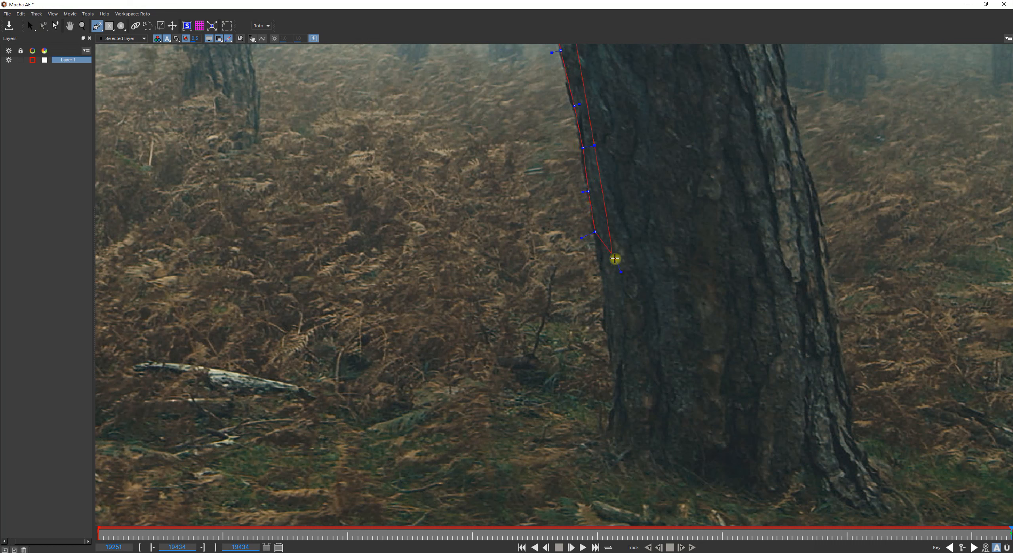
Trace the last stretch of the left edge closely, down to the notch just above the tree's base
key("z")
left_click_drag(615, 264, 610, 122)
key("x")
left_click_drag(632, 165, 524, 221)
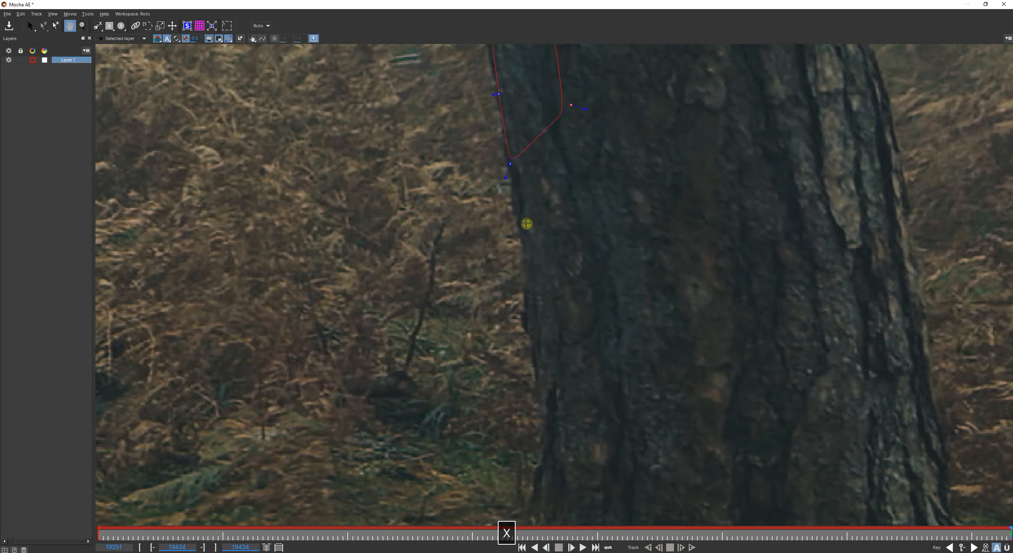
left_click(521, 242)
left_click(527, 321)
key("x")
left_click_drag(666, 357, 665, 187)
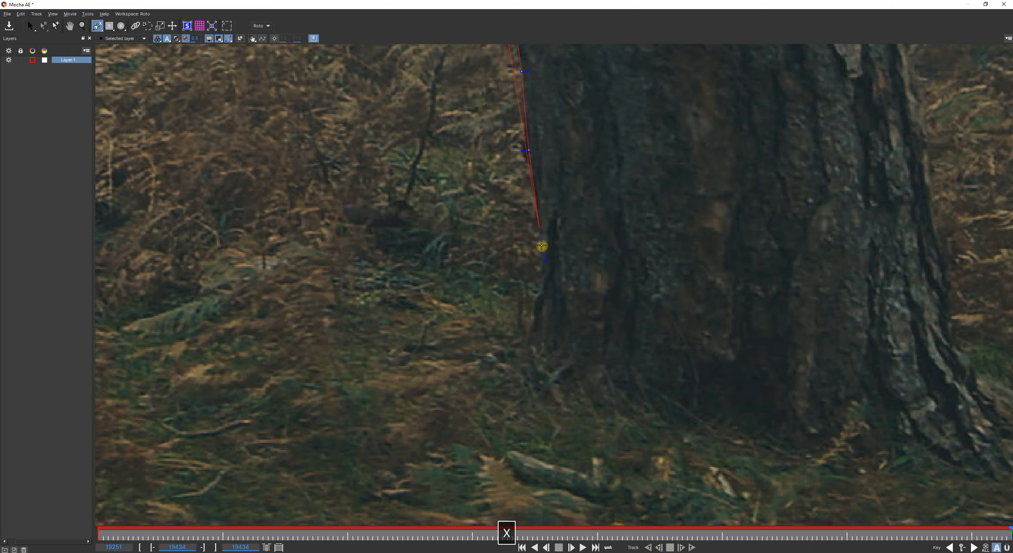
left_click(543, 245)
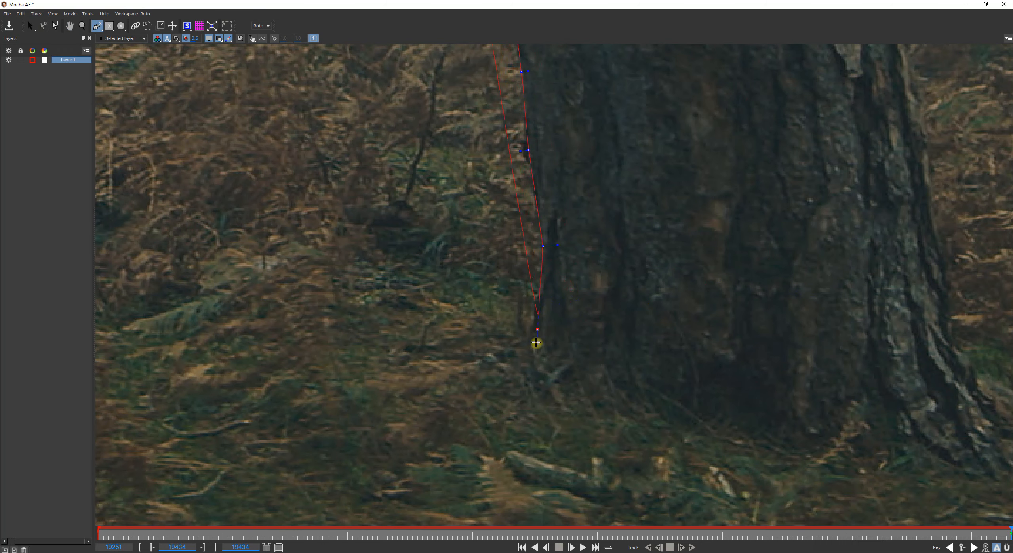
Carry the spline around the tree's lower-left corner and across its base to the tip of the right root
key("z")
left_click_drag(676, 217, 651, 350)
key("x")
left_click_drag(764, 226, 644, 357)
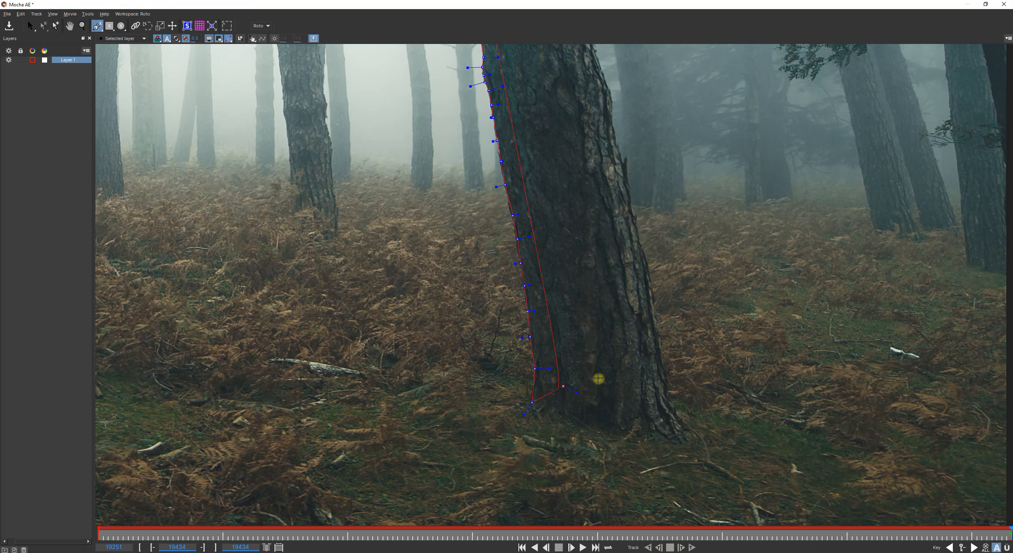
left_click(550, 394)
key("z")
left_click_drag(552, 400, 554, 203)
key("x")
left_click_drag(557, 373, 296, 293)
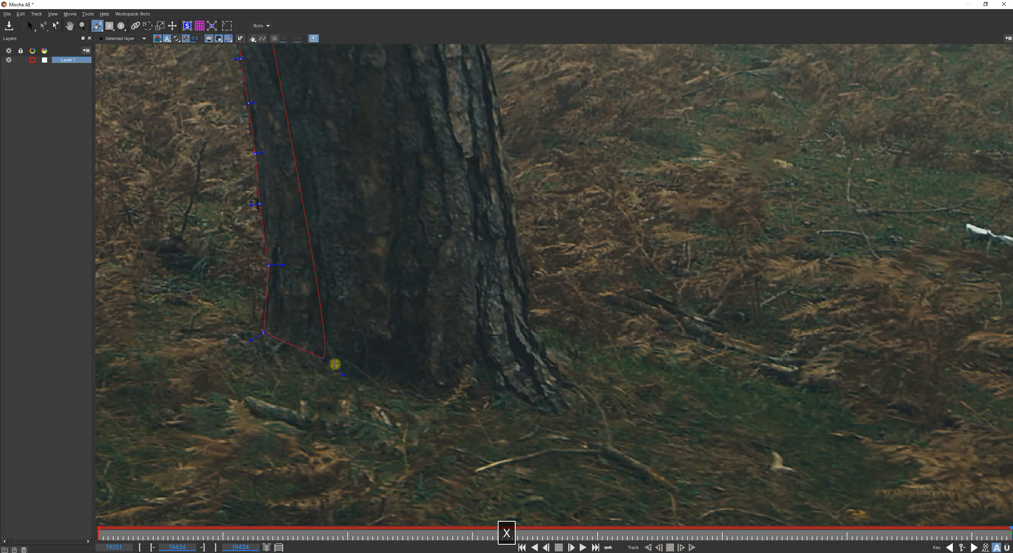
left_click(445, 391)
left_click(567, 407)
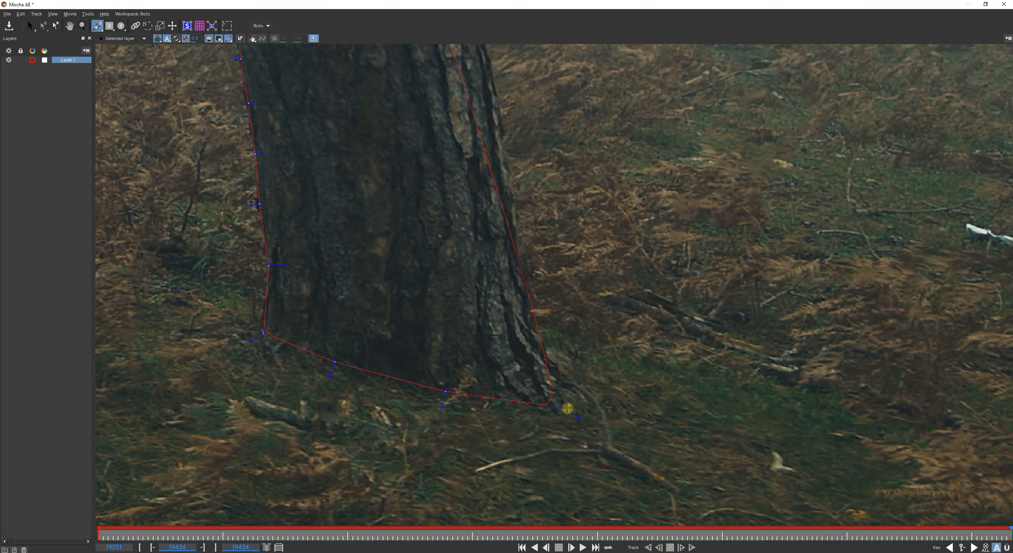
Trace the spline up from the right root along the lower part of the trunk's right edge
left_click(564, 386)
left_click_drag(558, 362, 528, 296)
left_click(536, 207)
left_click(517, 197)
key("x")
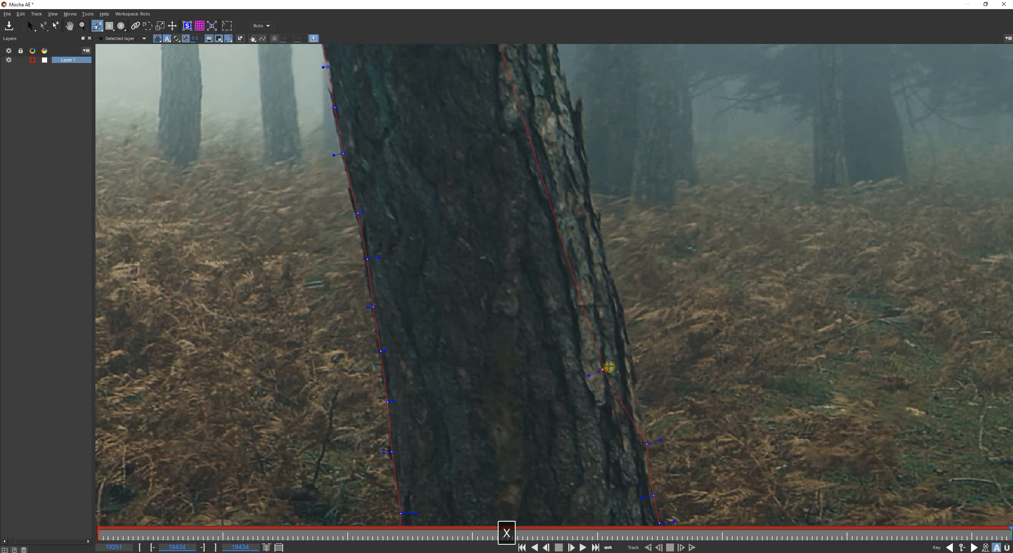
left_click_drag(613, 279, 630, 303)
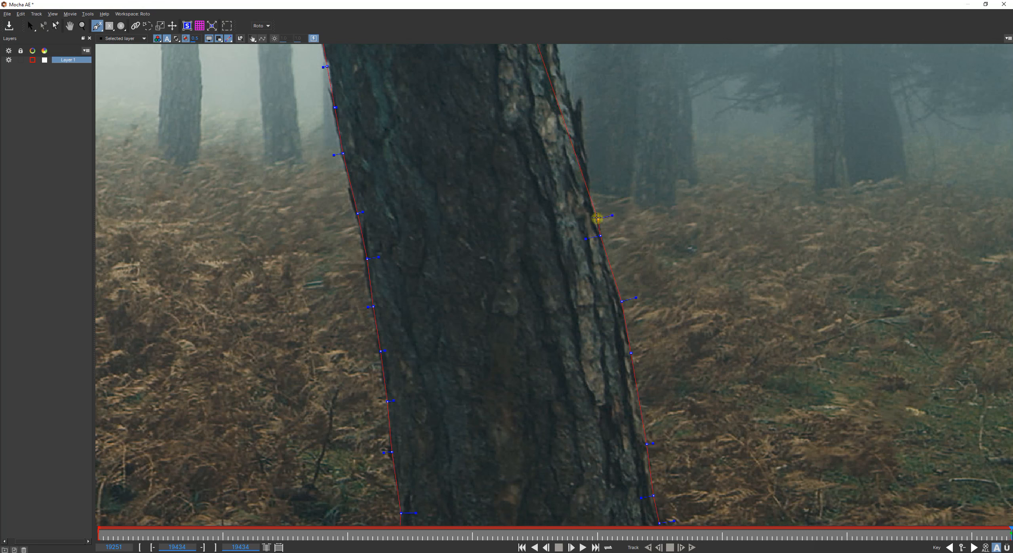
Undo the latest spline placement on the trunk's right edge, just below the protruding bark spike
key("x")
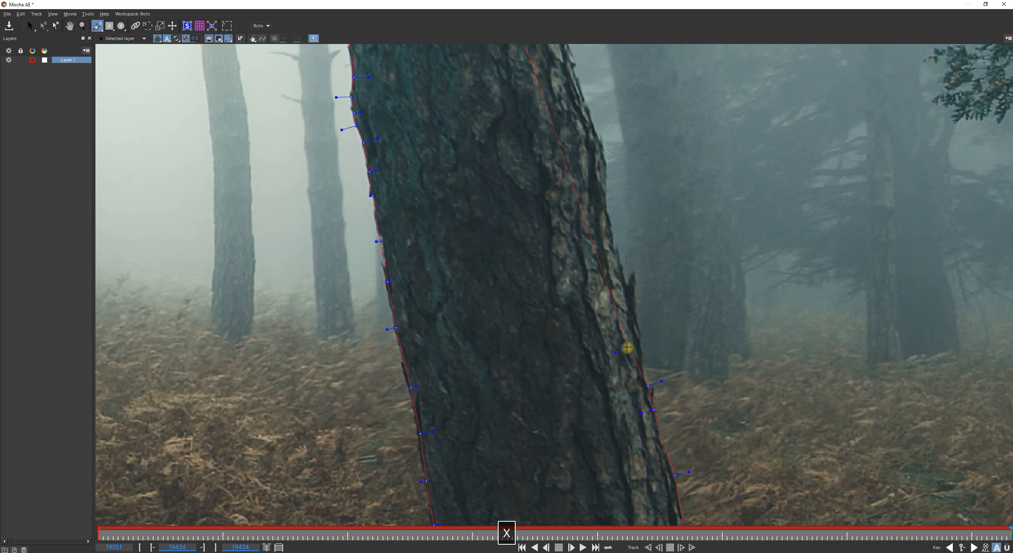
left_click_drag(639, 347, 644, 356)
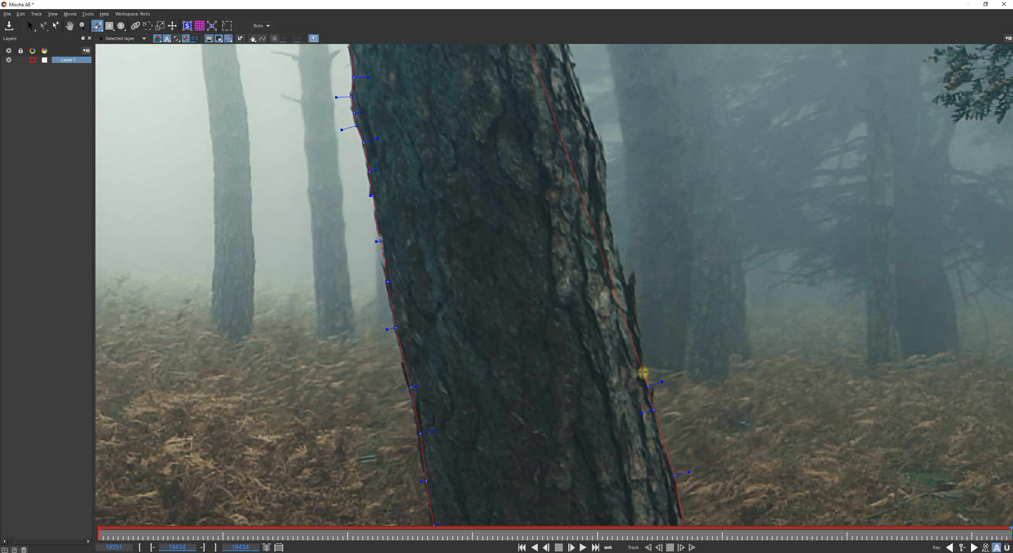
key("ctrl+z")
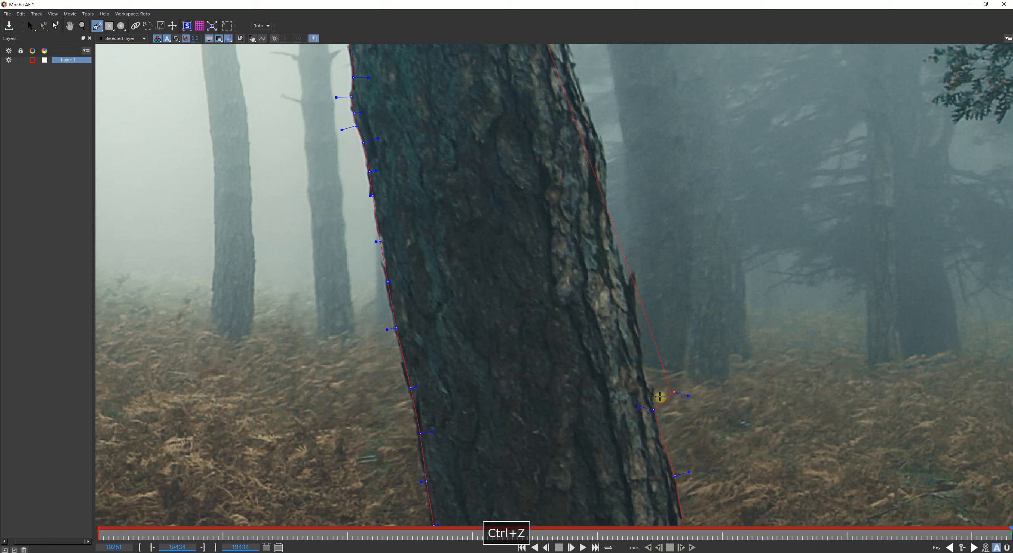
Trace the spline up the trunk's right edge and around the protruding bark spike
left_click(643, 368)
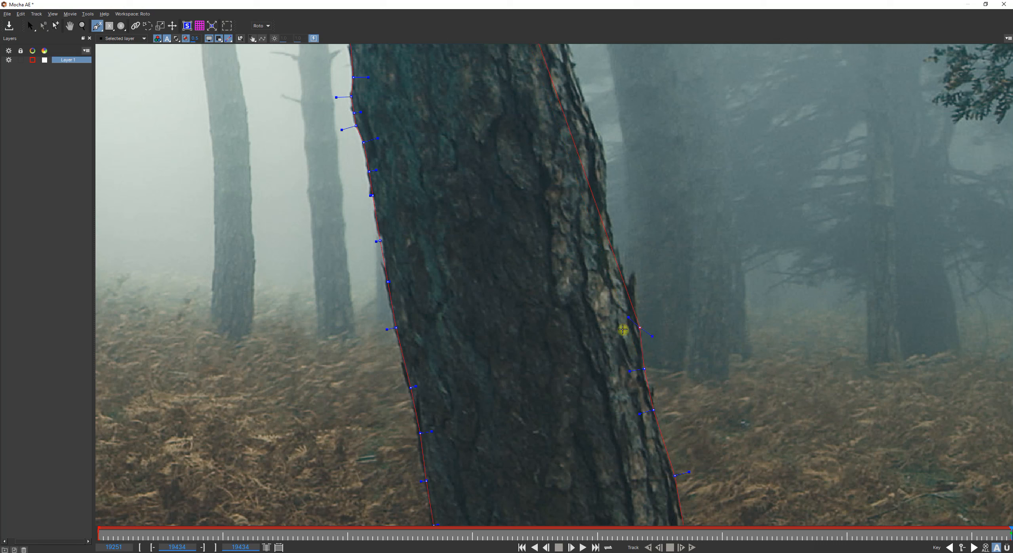
left_click(636, 308)
left_click(640, 269)
left_click(631, 270)
left_click(620, 263)
Continue the spline up the trunk's right edge above the bark spike with closely spaced points
key("x")
left_click_drag(619, 203, 606, 379)
left_click(593, 334)
left_click(586, 310)
left_click(572, 273)
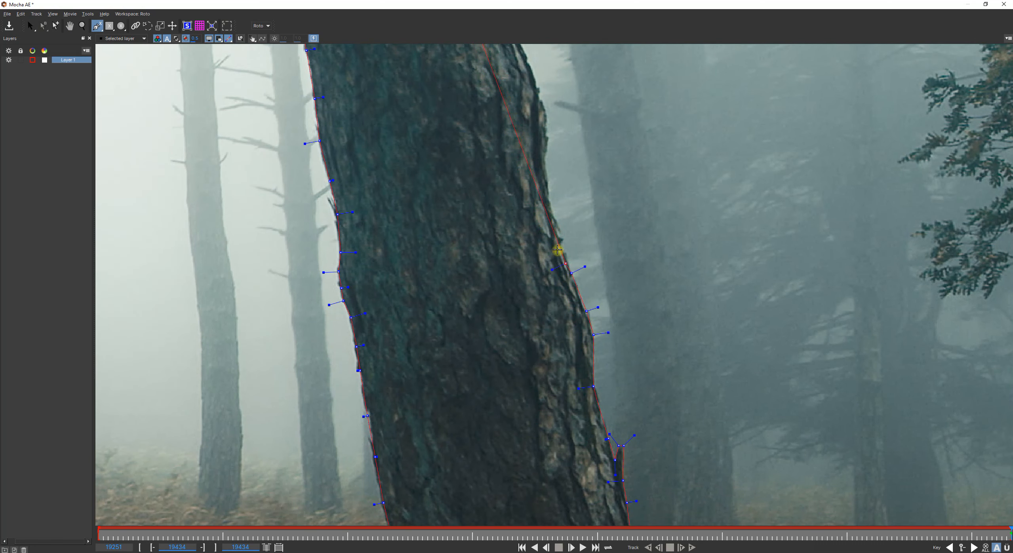
Trace the spline over the bulge on the trunk's right edge and on up to the light mossy strip
key("x")
left_click_drag(555, 225, 611, 400)
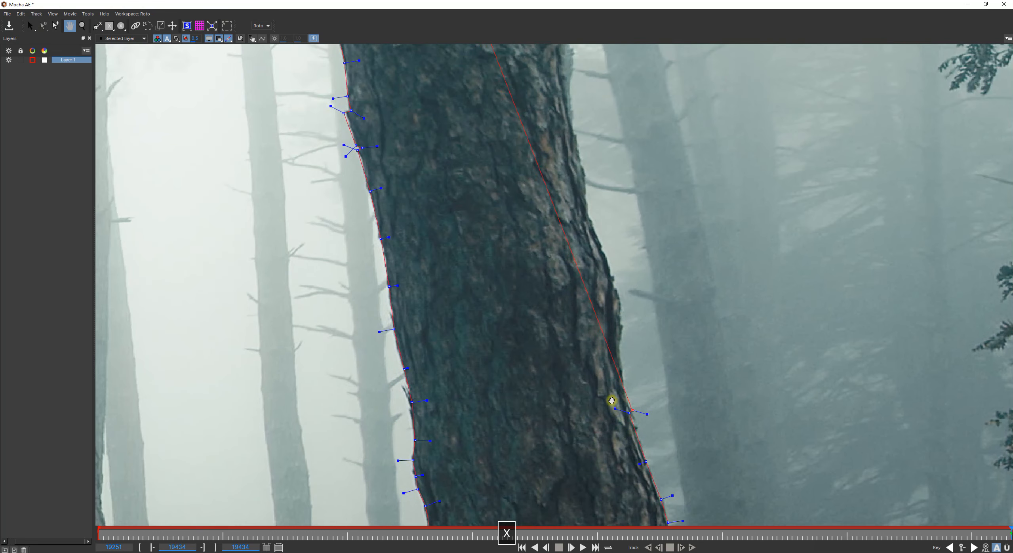
left_click(622, 385)
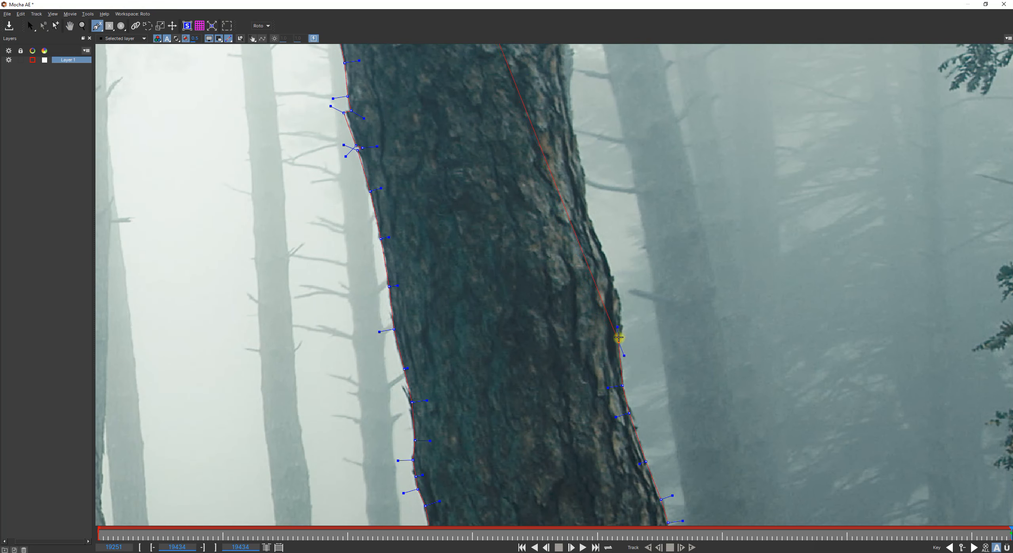
left_click(618, 341)
left_click_drag(606, 254, 617, 401)
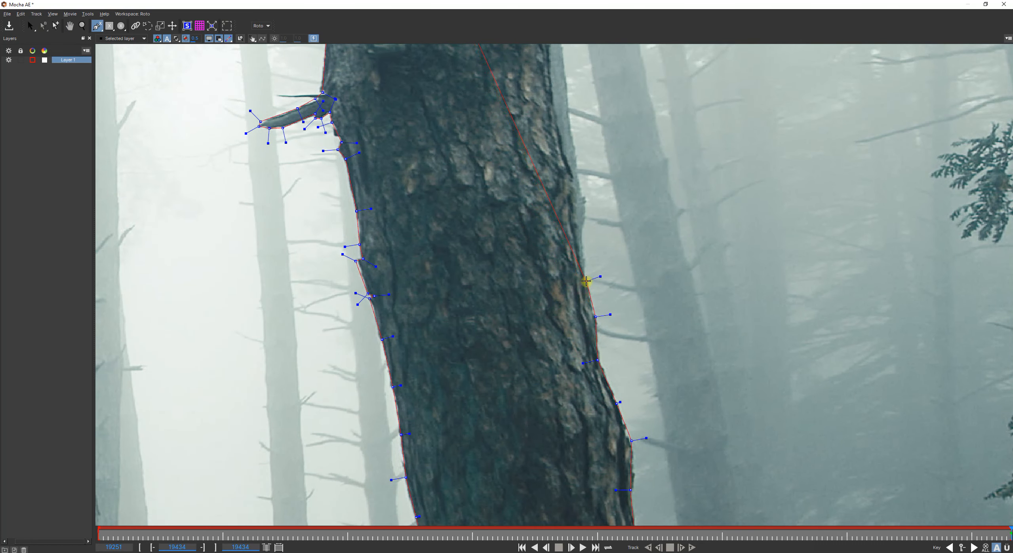
left_click(586, 281)
left_click(581, 224)
key("z")
left_click_drag(585, 248, 585, 88)
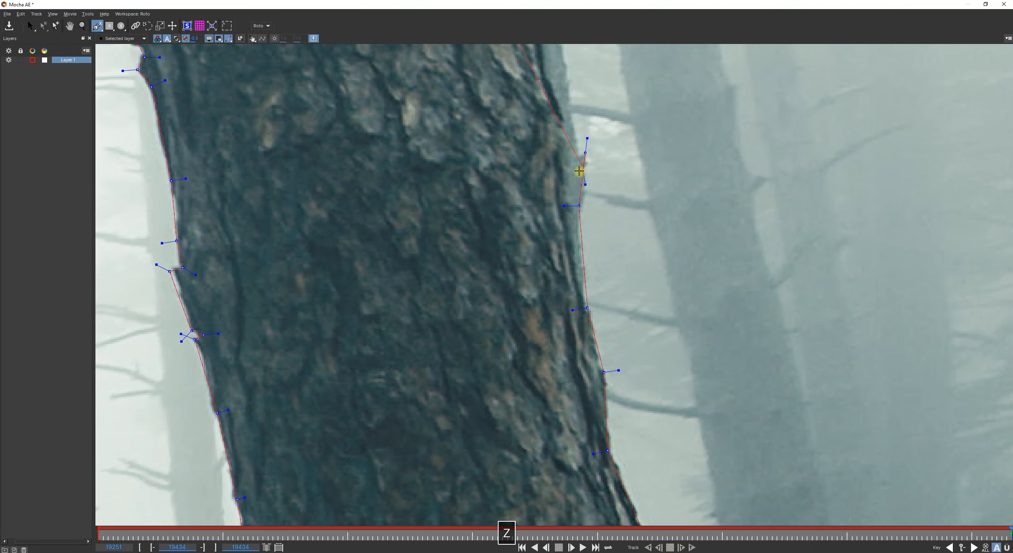
key("ctrl+z")
key("ctrl+z")
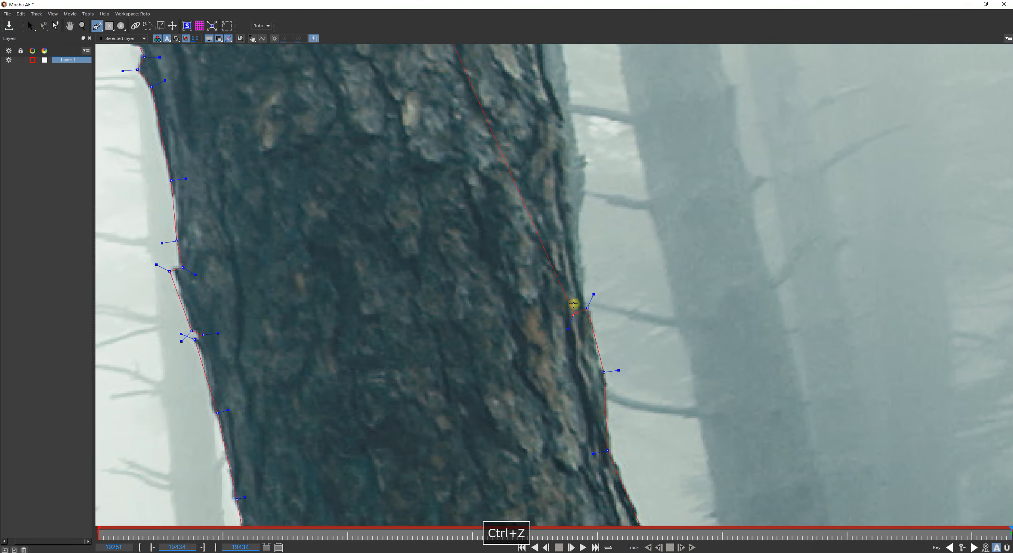
Trace the right edge along the dark bark, keeping the pale strip beside the trunk outside the spline
left_click(570, 237)
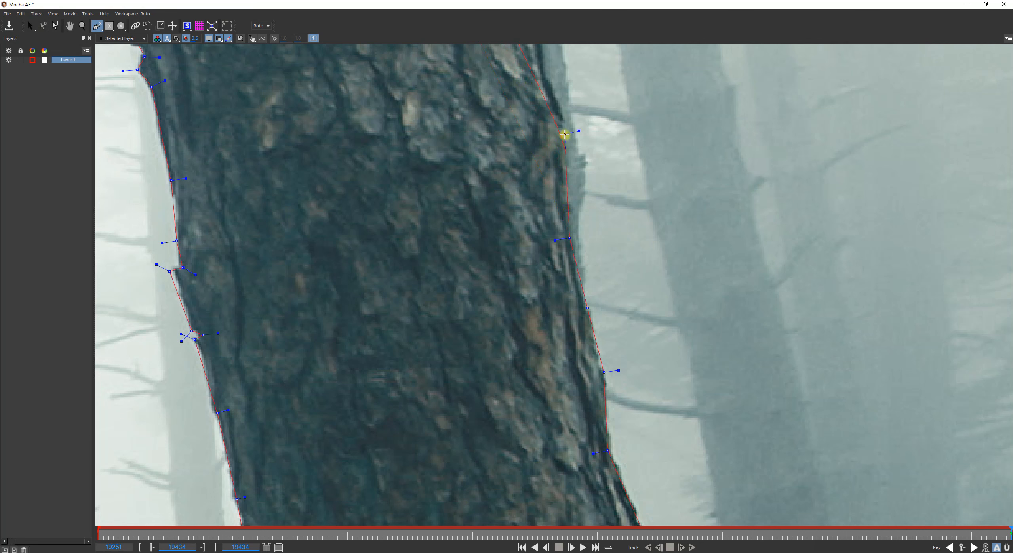
key("x")
left_click_drag(564, 131, 633, 420)
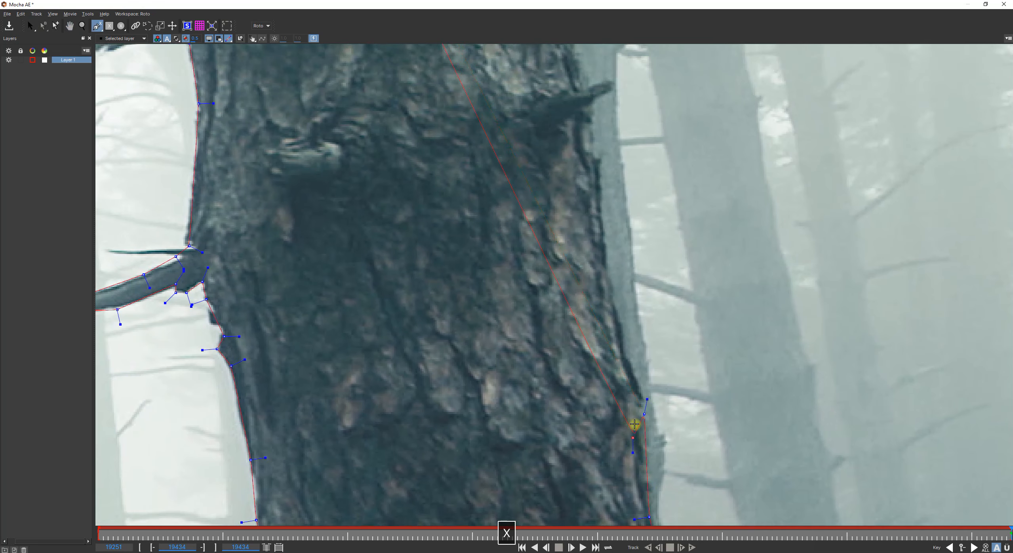
left_click(624, 359)
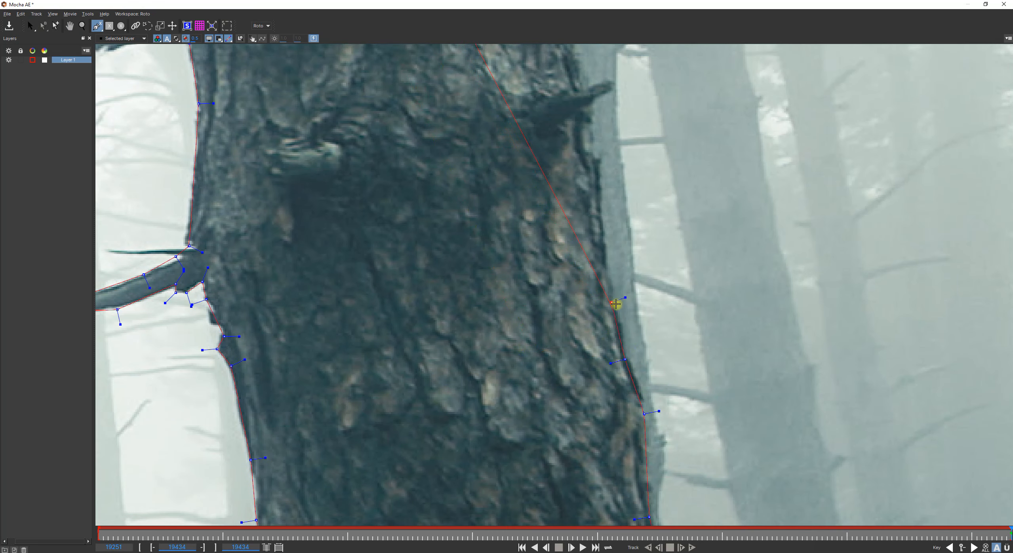
left_click(612, 305)
Extend the spline up the right edge and across the short dark branch stub
left_click(605, 260)
left_click_drag(599, 157, 599, 159)
left_click(594, 97)
mouse_move(591, 97)
left_mouse_down()
mouse_move(589, 80)
mouse_move(600, 84)
mouse_move(578, 90)
mouse_move(588, 84)
mouse_move(590, 105)
left_mouse_up()
Trace the right edge from above the branch stub up alongside the dark hollow in the trunk
key("x")
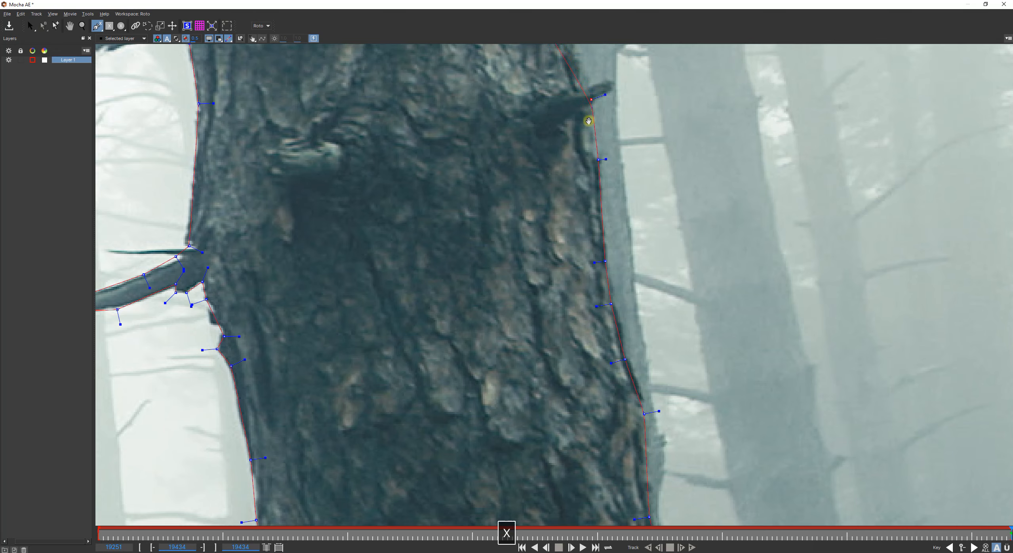
left_click_drag(616, 187, 730, 345)
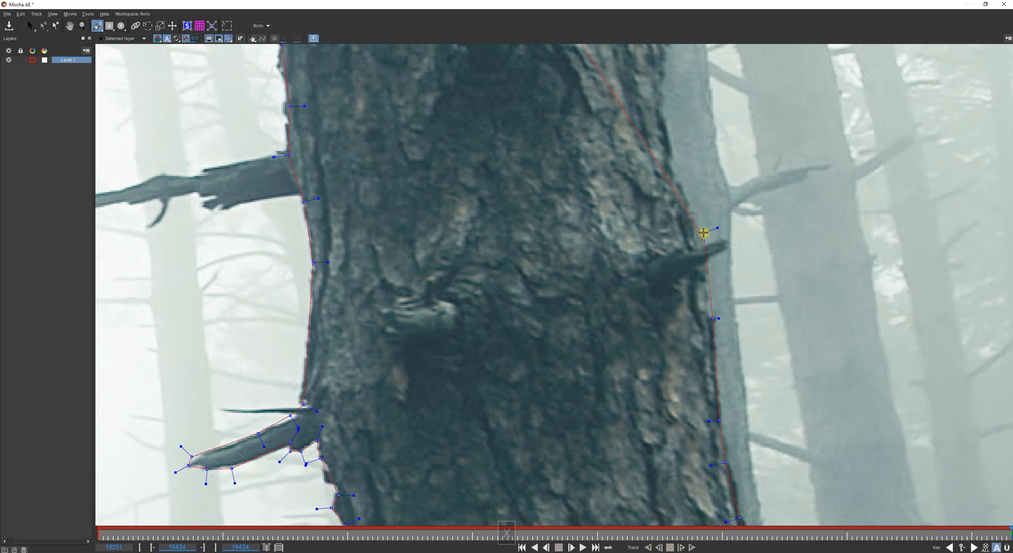
key("x")
left_click_drag(604, 222, 595, 414)
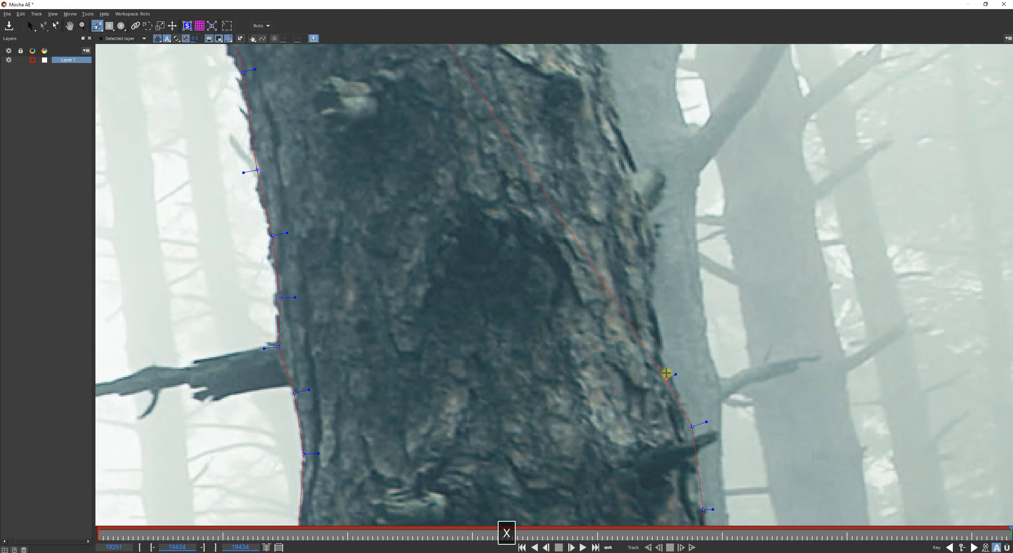
left_click(661, 348)
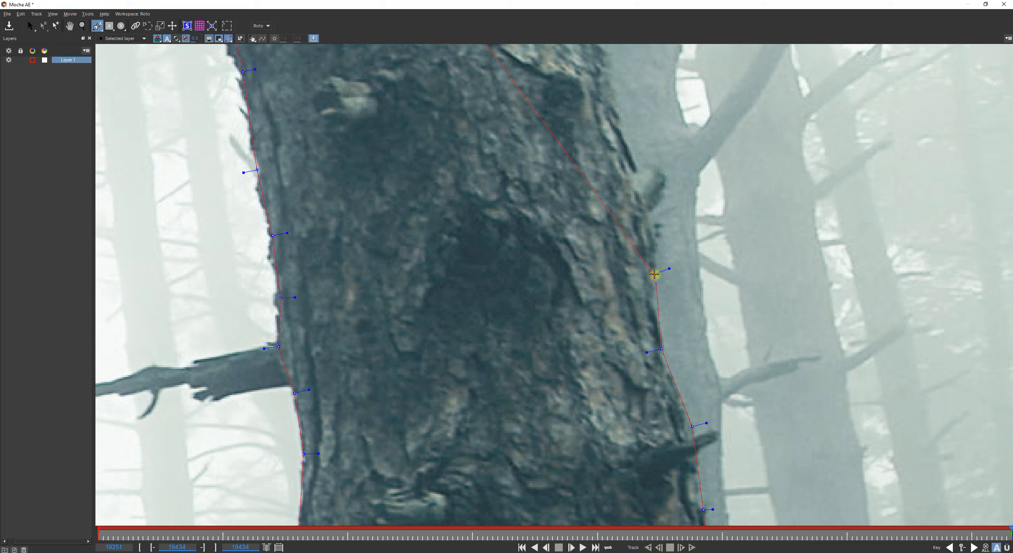
left_click(652, 297)
left_click(653, 226)
Carry the spline up the right edge to the underside of the uppermost right-hand branch
key("x")
left_click_drag(568, 195, 633, 499)
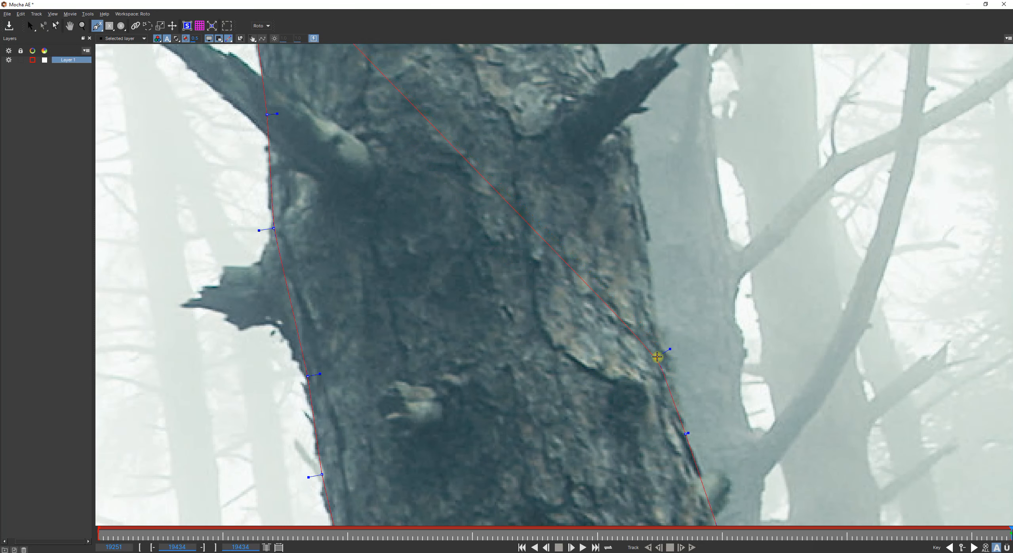
left_click(669, 347)
key("x")
left_click_drag(644, 233, 698, 428)
left_click(676, 307)
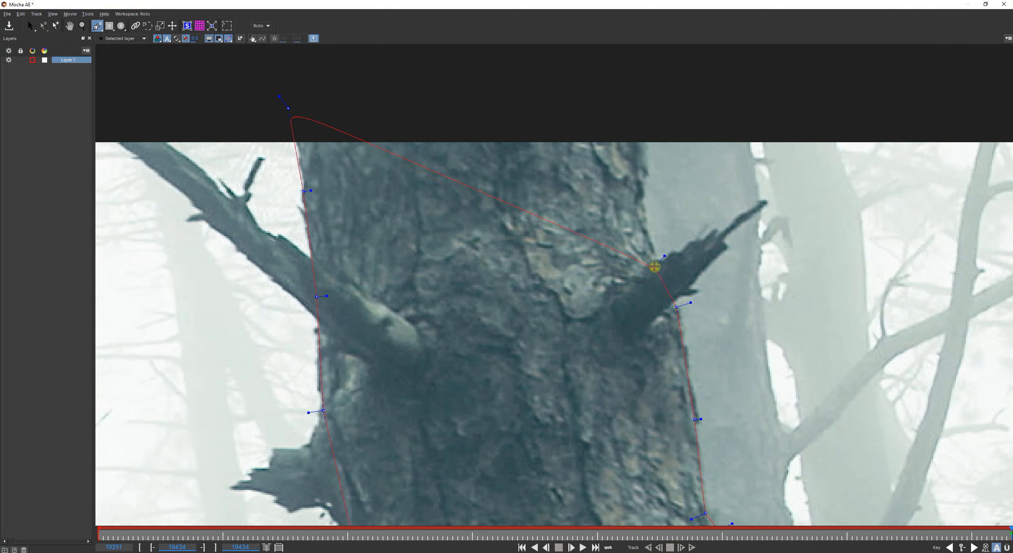
Run the spline across the upper branch's base and beyond the top of the frame, and close the tree mask
left_click(656, 258)
left_click(644, 219)
left_click(642, 176)
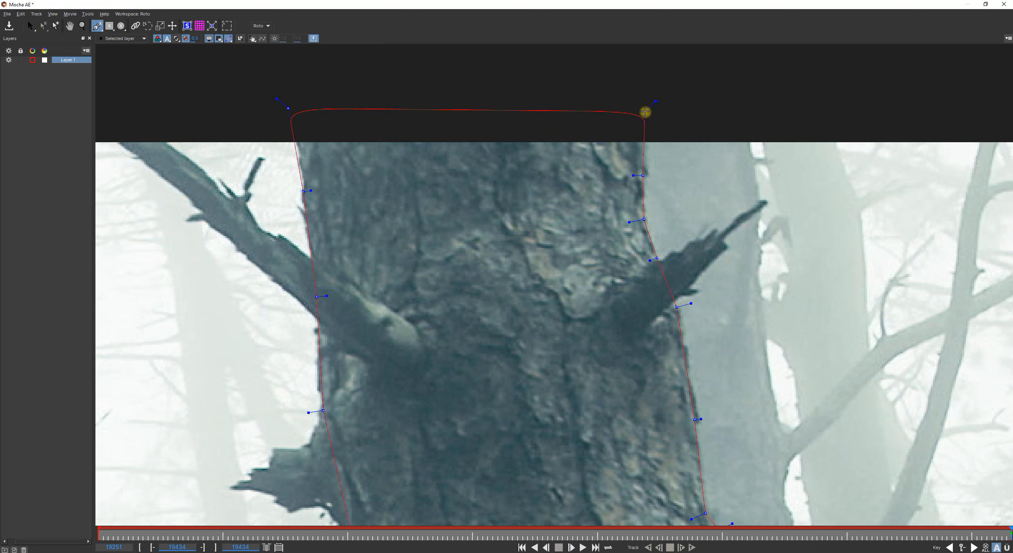
left_click(642, 109)
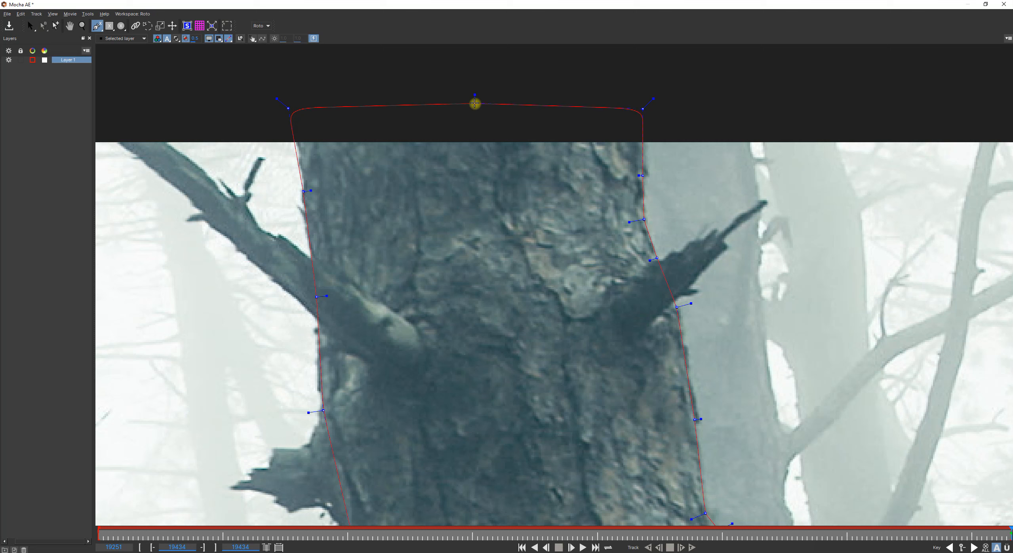
right_click(474, 103)
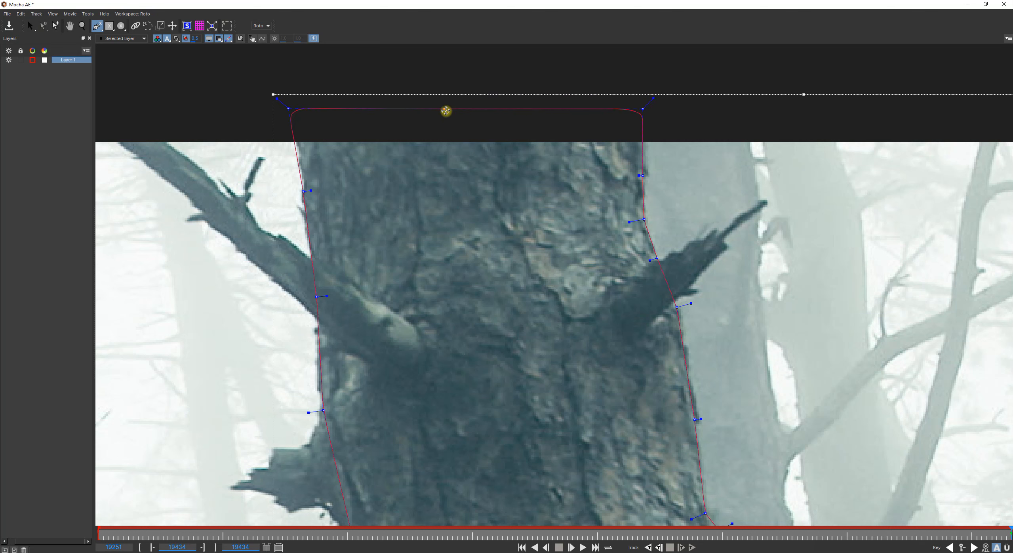
Inspect the closed mask outline along both trunk edges, from the top of the tree downward
key("s")
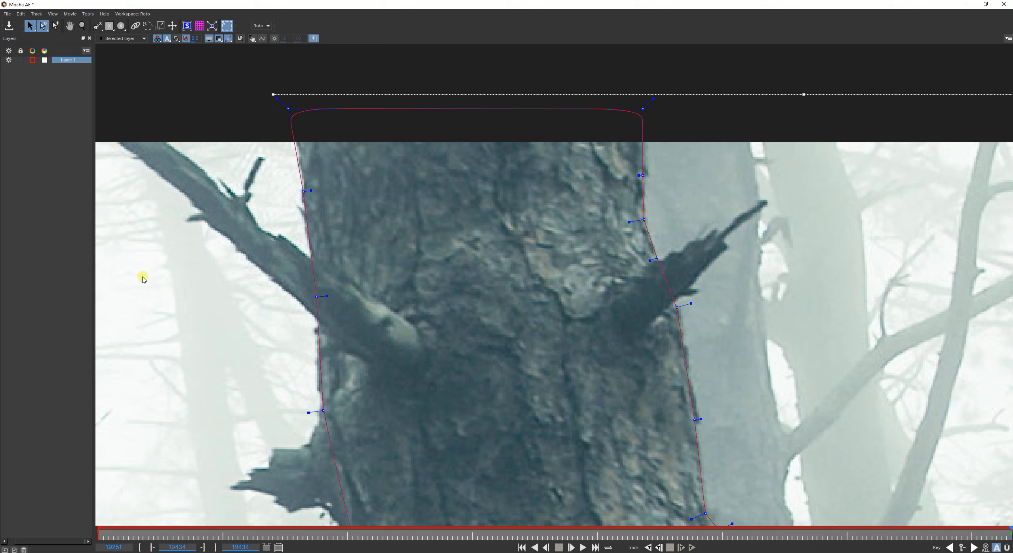
scroll(467, 259, "down", 4)
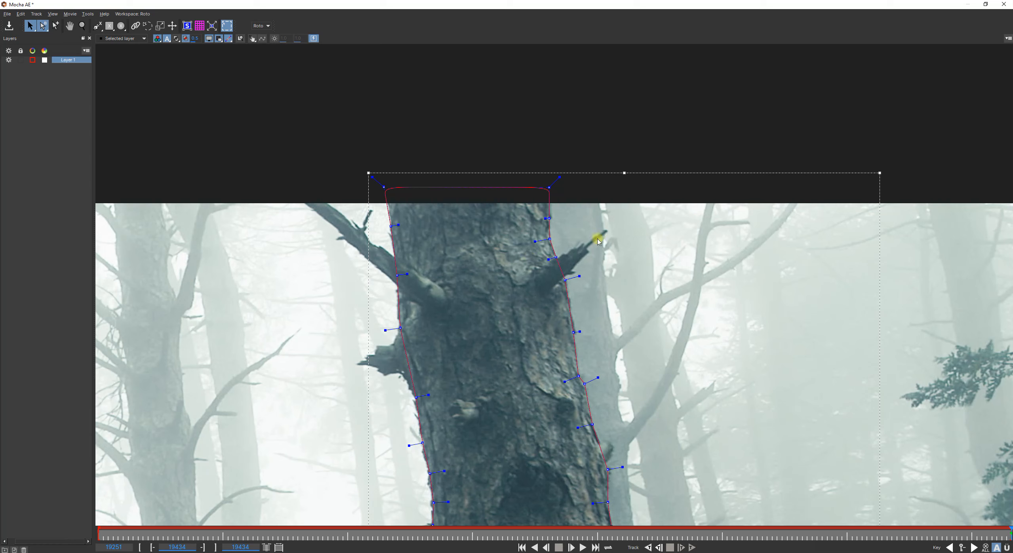
key("x")
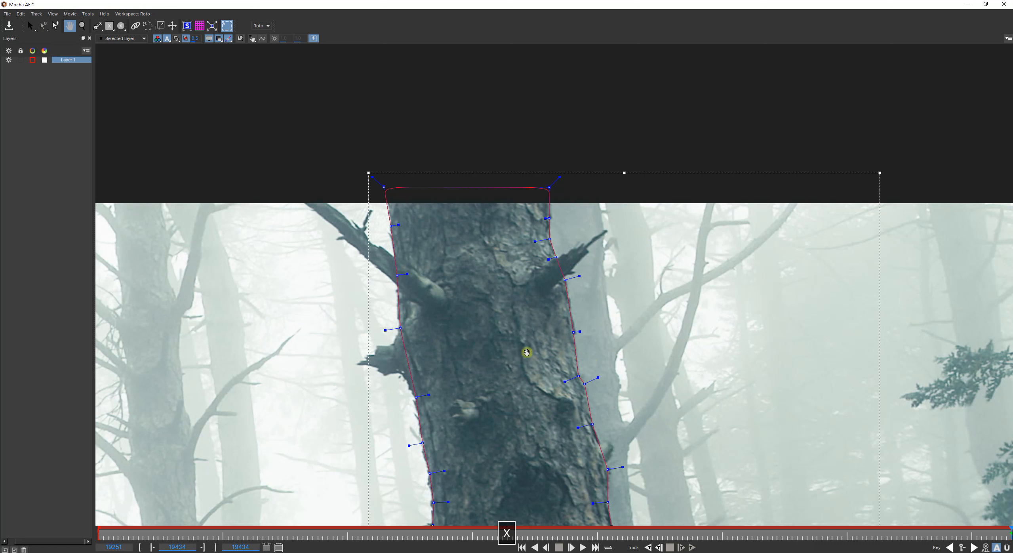
left_click_drag(527, 352, 577, 199)
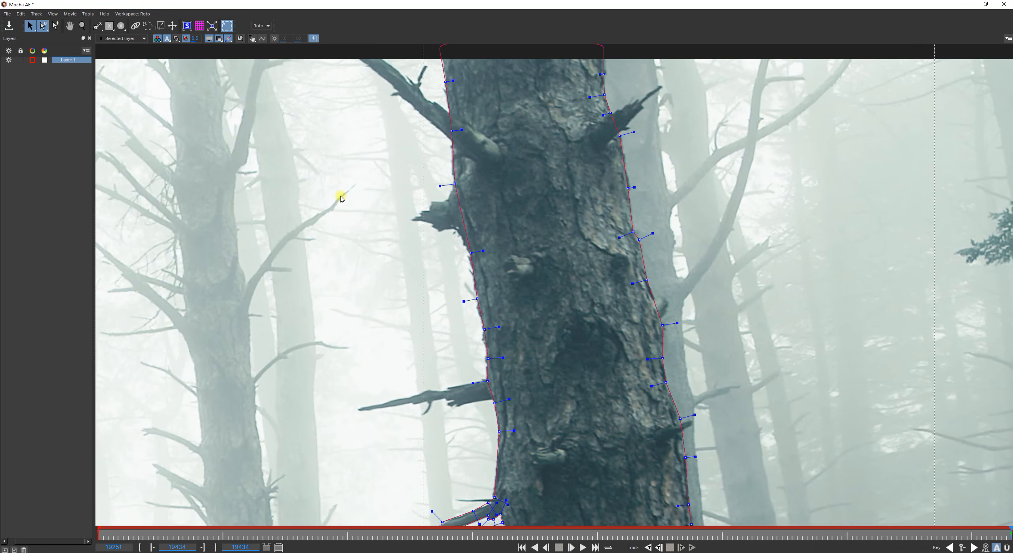
key("x")
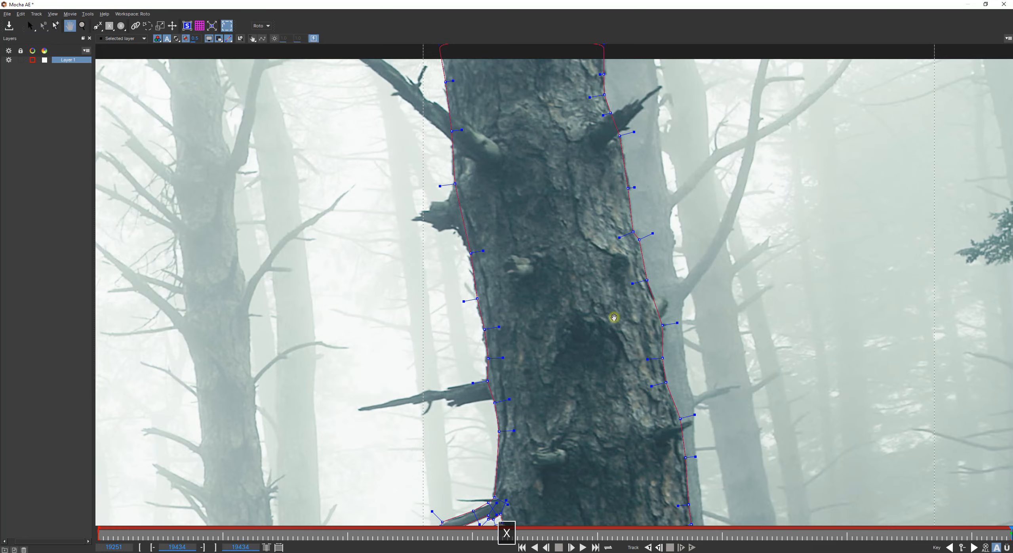
left_click_drag(623, 362, 567, 169)
left_click_drag(600, 323, 570, 250)
left_click_drag(589, 388, 561, 267)
left_click_drag(589, 317, 726, 318)
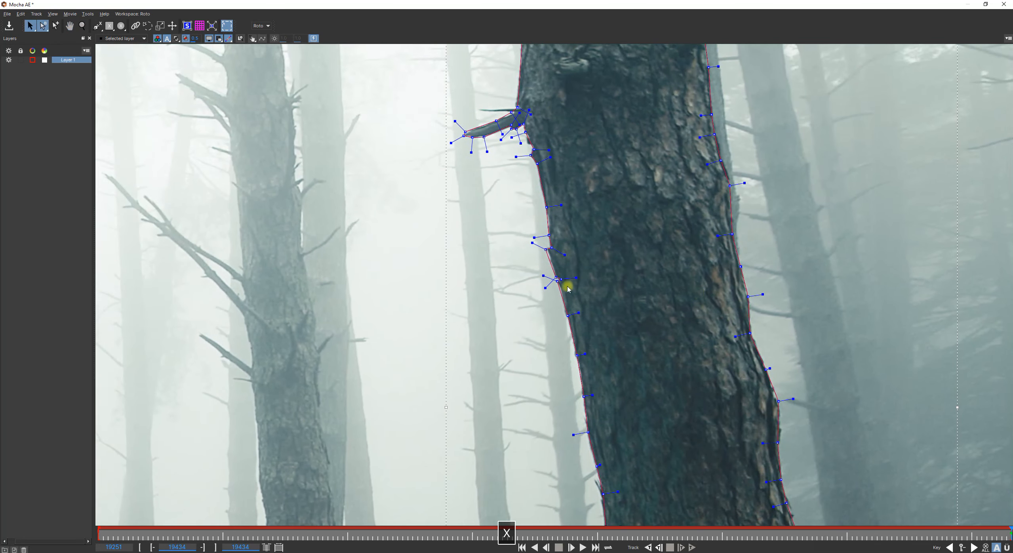
Reposition the spline points around the small bark notches on the trunk's left edge to fit the bark more closely
key("z")
left_click_drag(567, 314, 536, 168)
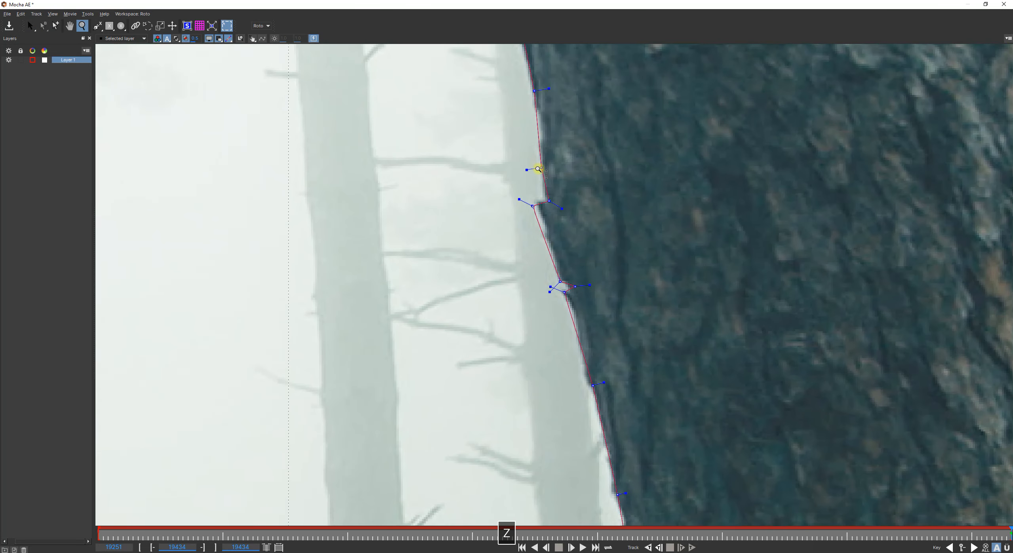
left_click(44, 25)
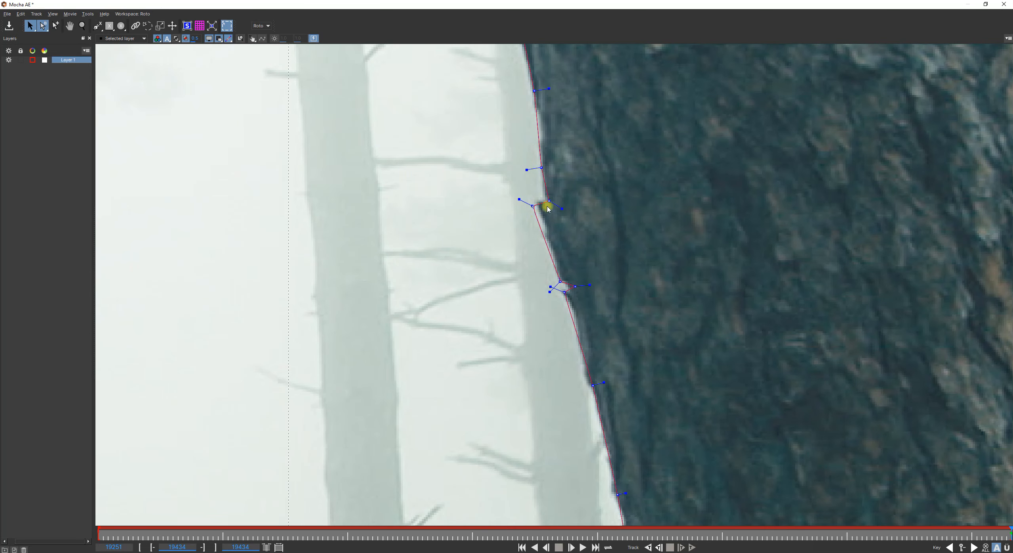
key("z")
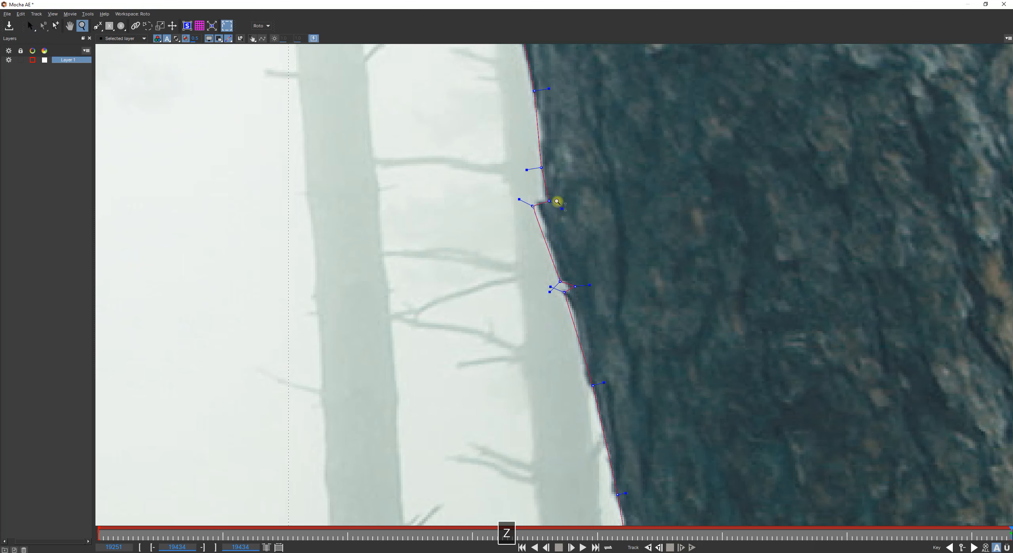
left_click_drag(558, 201, 534, 112)
left_click_drag(519, 210, 526, 200)
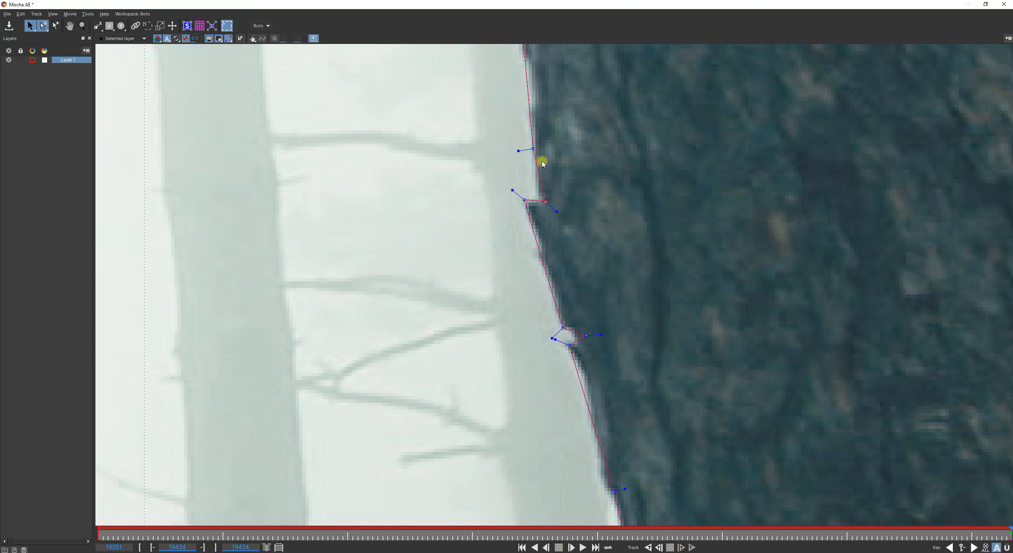
left_click_drag(533, 145, 531, 108)
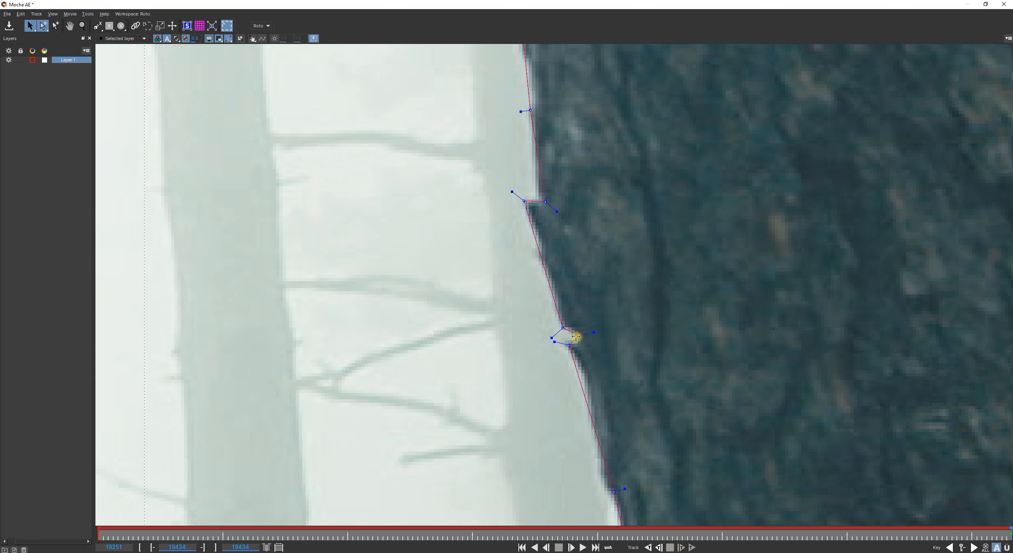
Deselect the mask layer and widen the layer list to reveal all its columns
key("z")
left_click_drag(673, 313, 529, 133)
key("x")
left_click(50, 124)
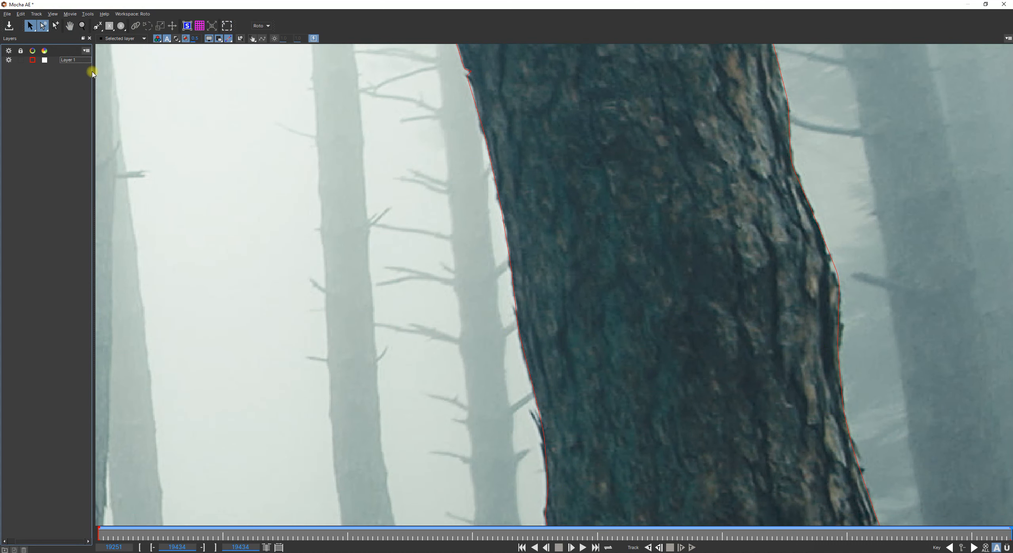
left_click_drag(93, 73, 164, 74)
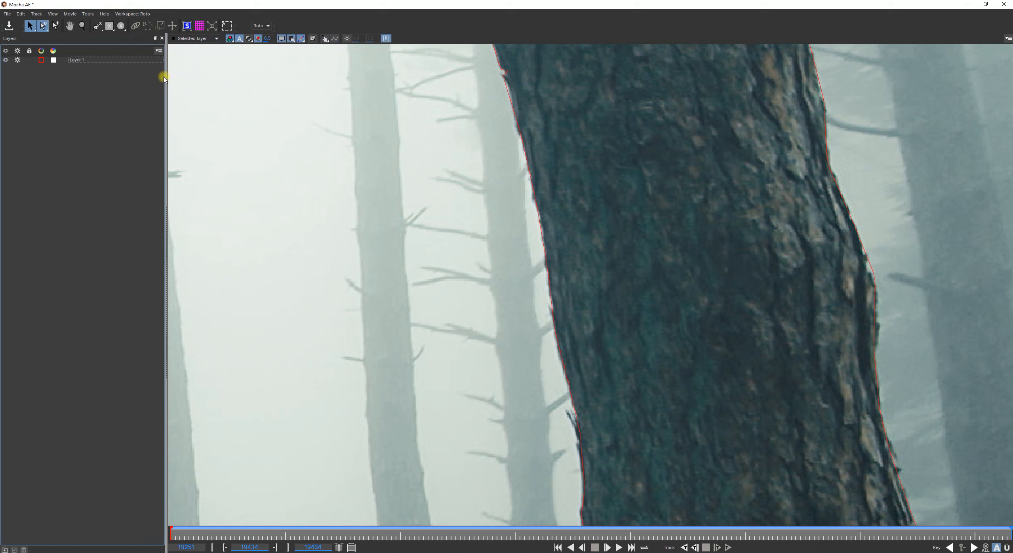
Select Layer 1 to check the outline against the whole tree, and deselect it again
left_click(75, 61)
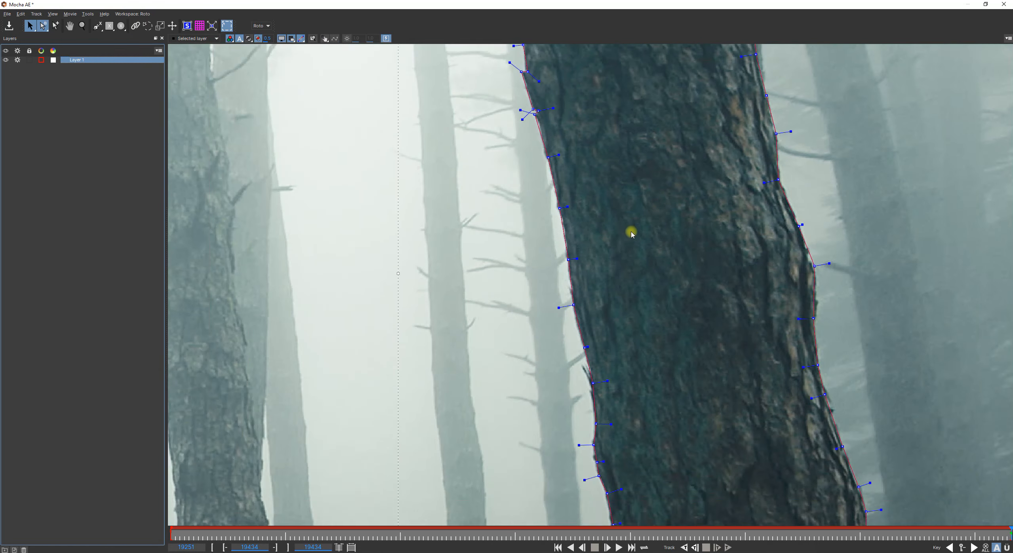
scroll(631, 234, "down", 4)
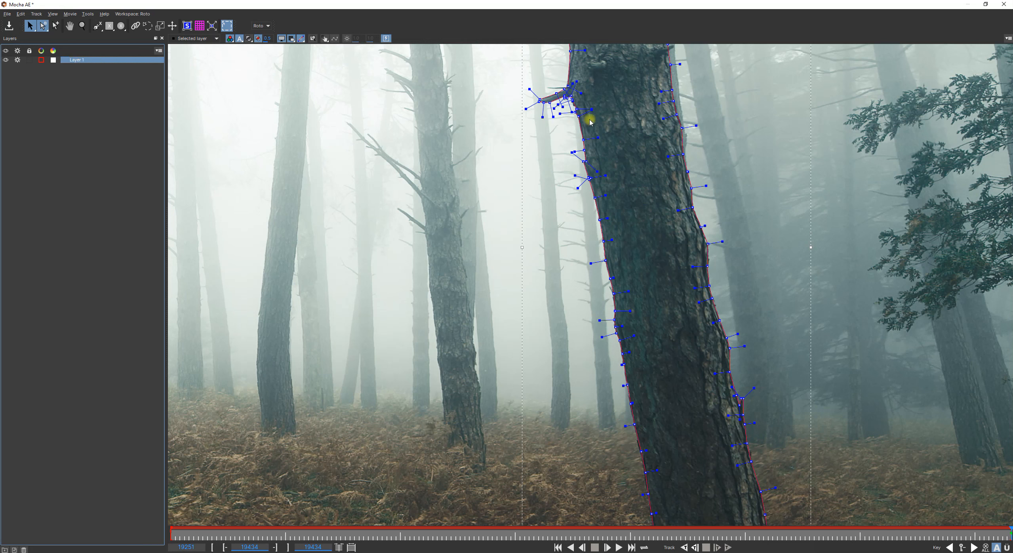
left_click(91, 144)
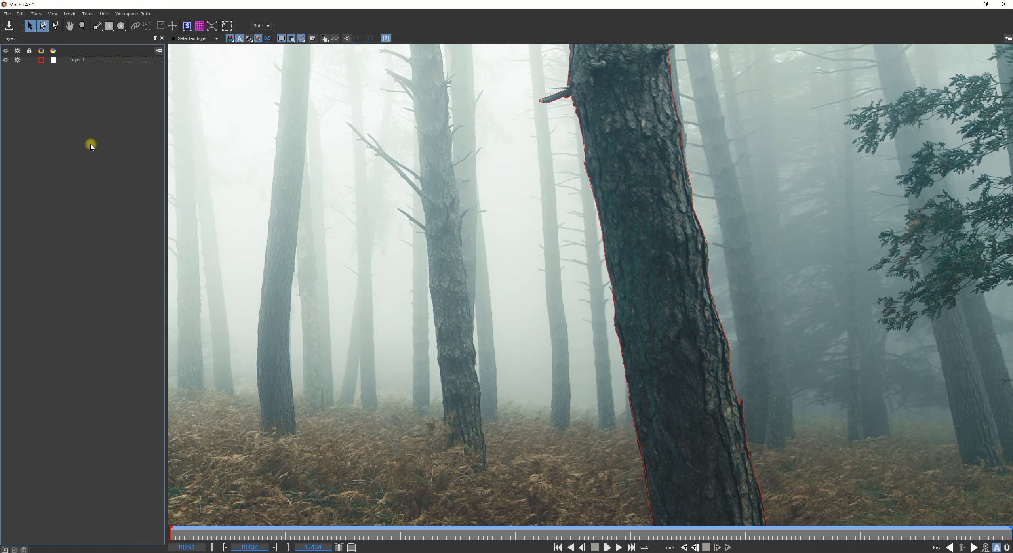
Select Layer 1 and examine its mask outline along the leaning trunk down to the base of the tree
left_click(77, 62)
left_click(63, 104)
left_click(77, 61)
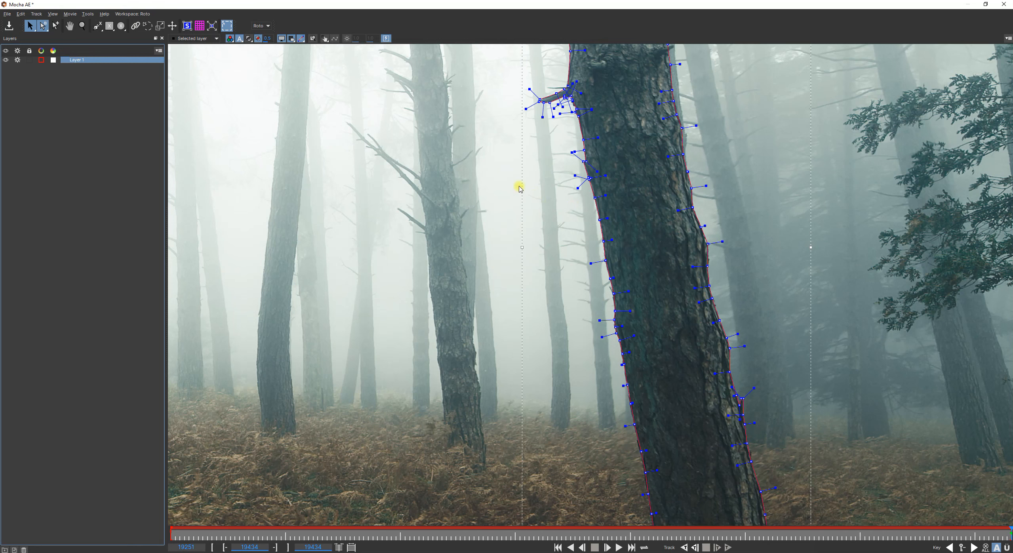
key("x")
left_click_drag(527, 174, 510, 361)
key("z")
left_click_drag(537, 311, 508, 142)
key("x")
left_click_drag(543, 354, 531, 297)
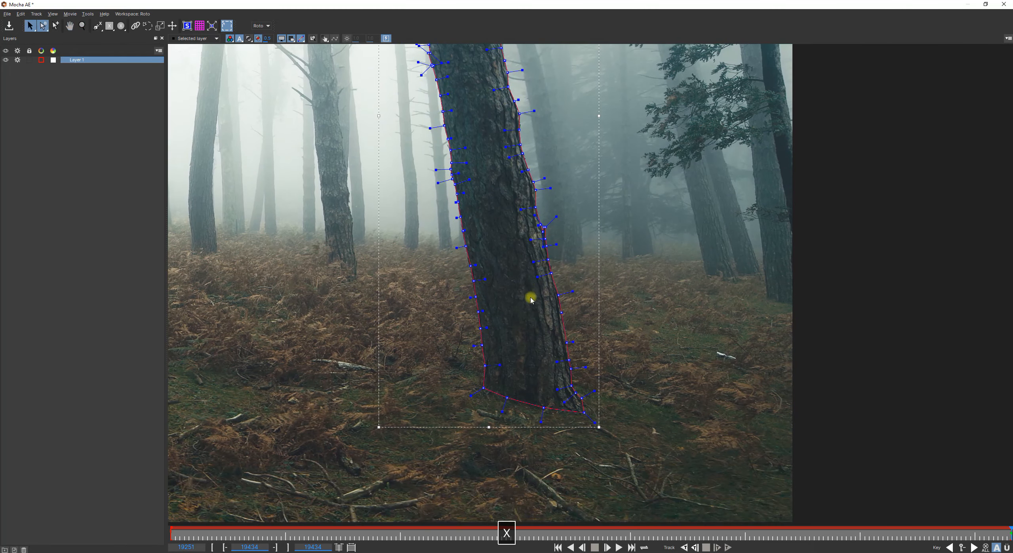
key("z")
key("x")
left_click_drag(540, 168, 556, 377)
key("z")
left_click_drag(553, 246, 534, 199)
key("x")
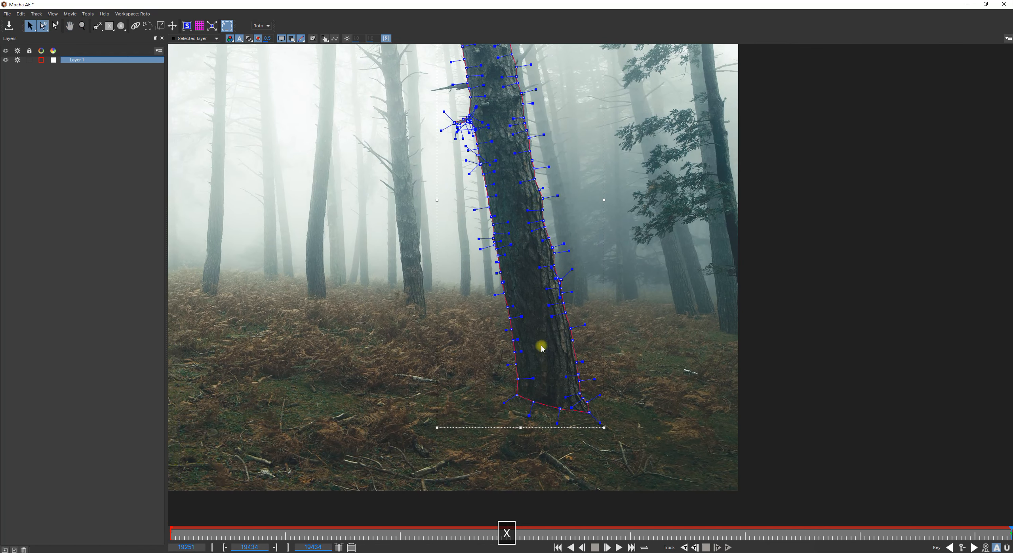
Check the complete tree mask against the whole forest frame
scroll(571, 385, "up", 1)
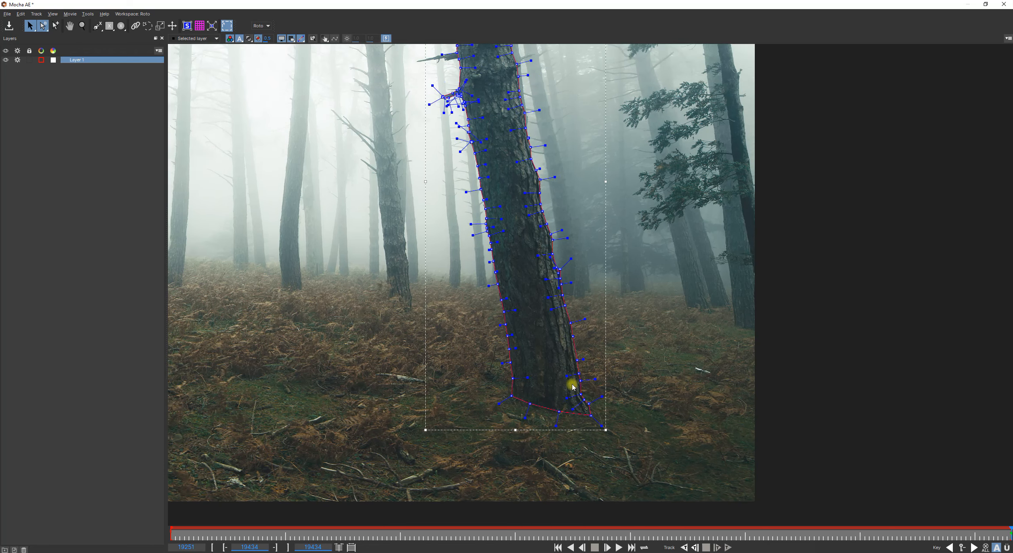
key("x")
left_click_drag(515, 153, 685, 229)
key("z")
left_click_drag(657, 191, 653, 222)
key("x")
left_click_drag(595, 240, 723, 238)
key("s")
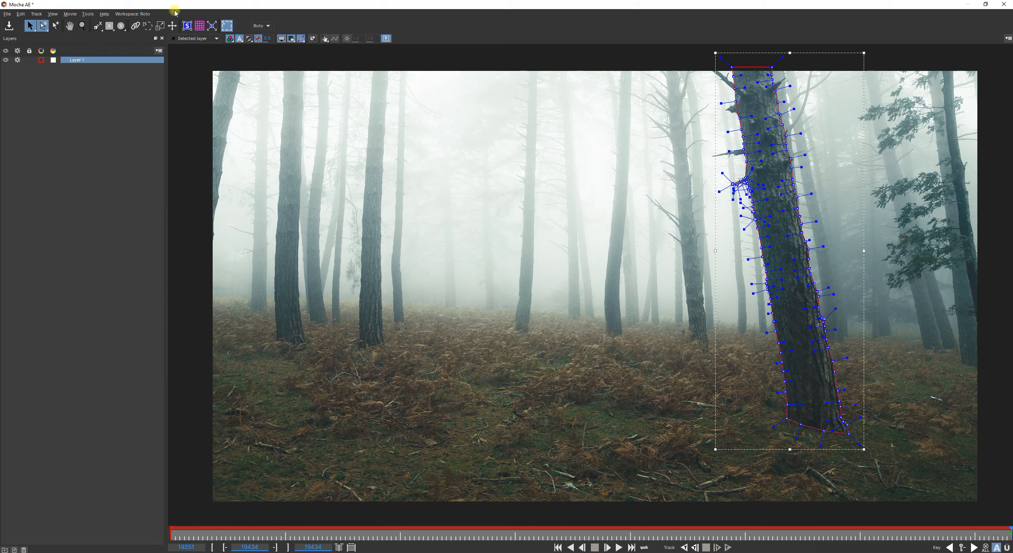
left_click(81, 61)
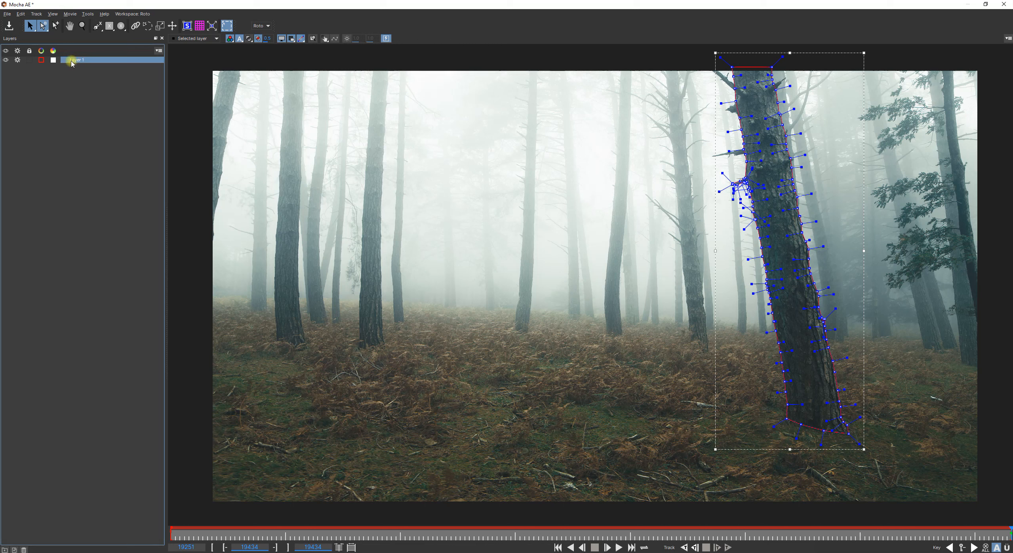
key("Return")
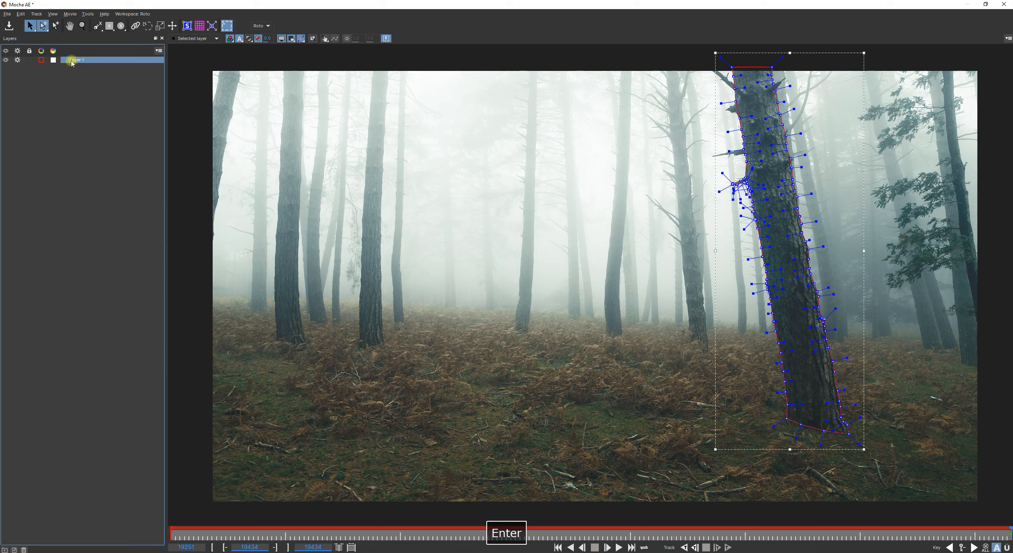
right_click(78, 63)
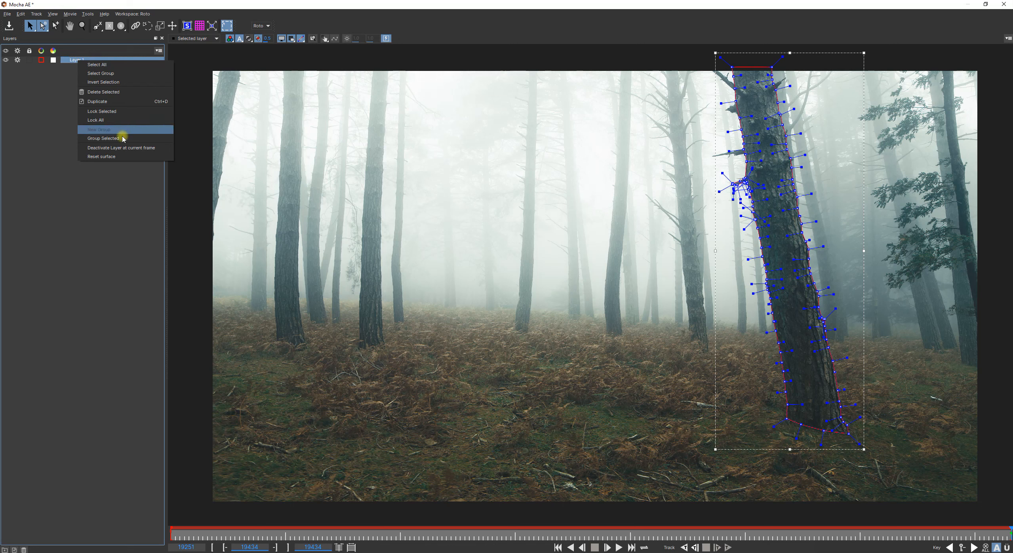
left_click(66, 119)
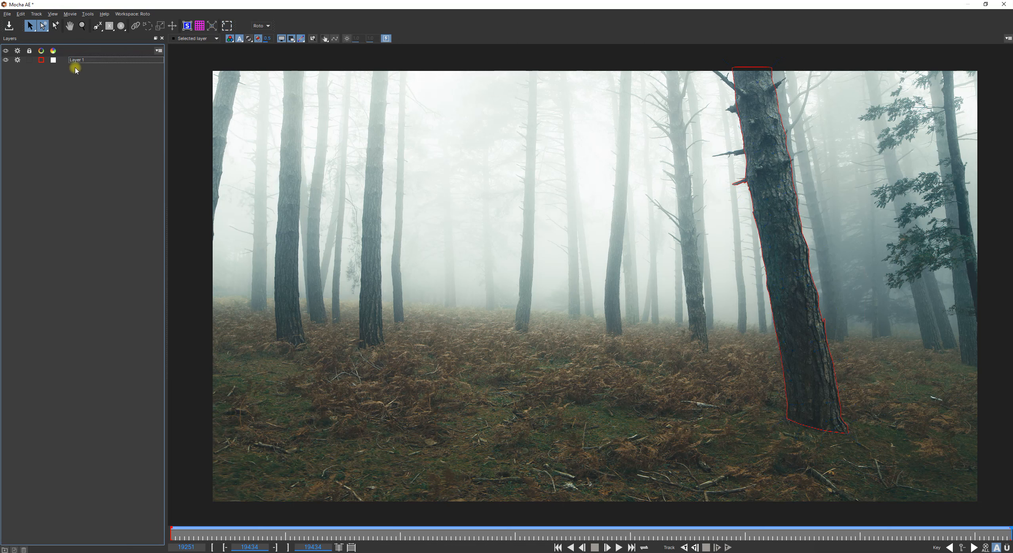
Rename Layer 1 as Roto'ed Tree
double_click(74, 60)
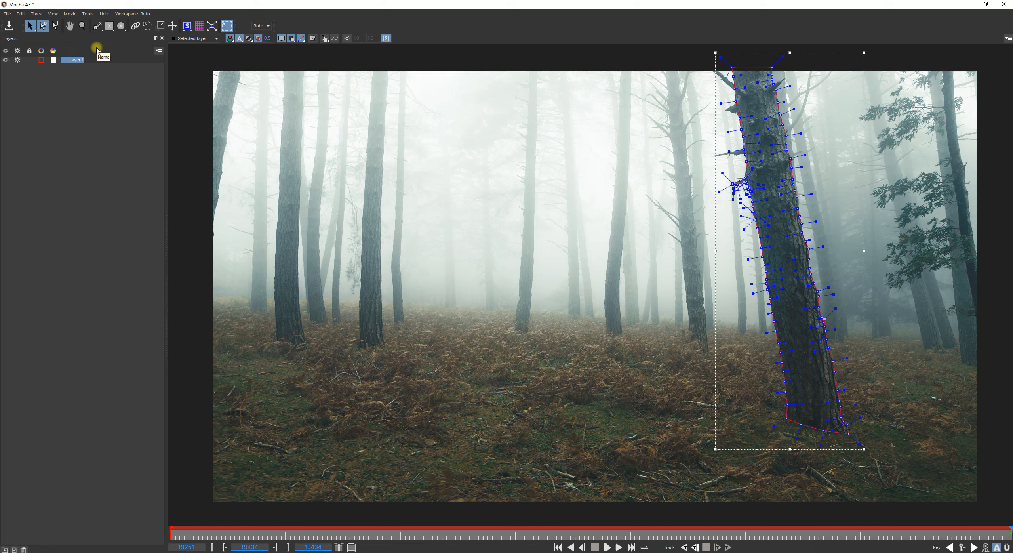
type("Roto")
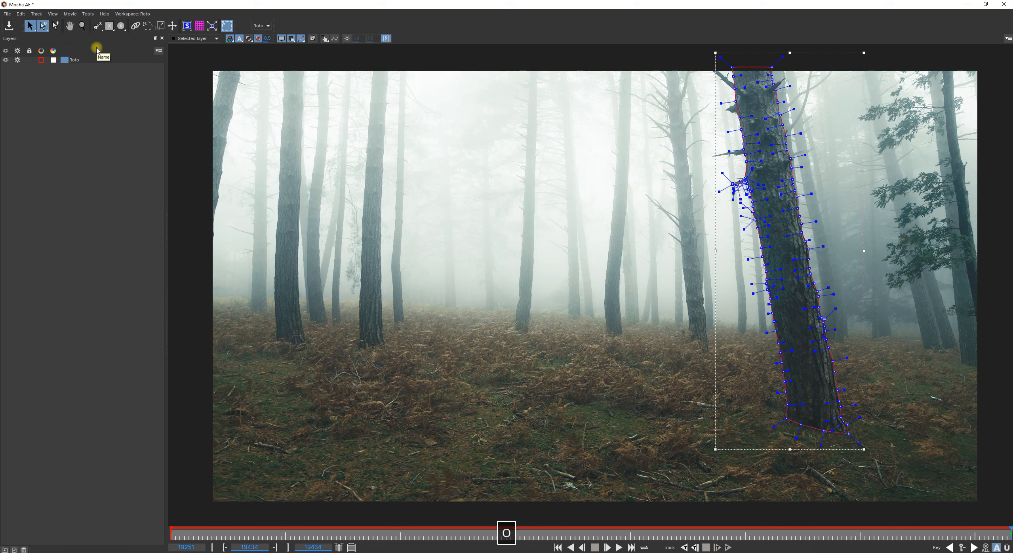
type("'ed")
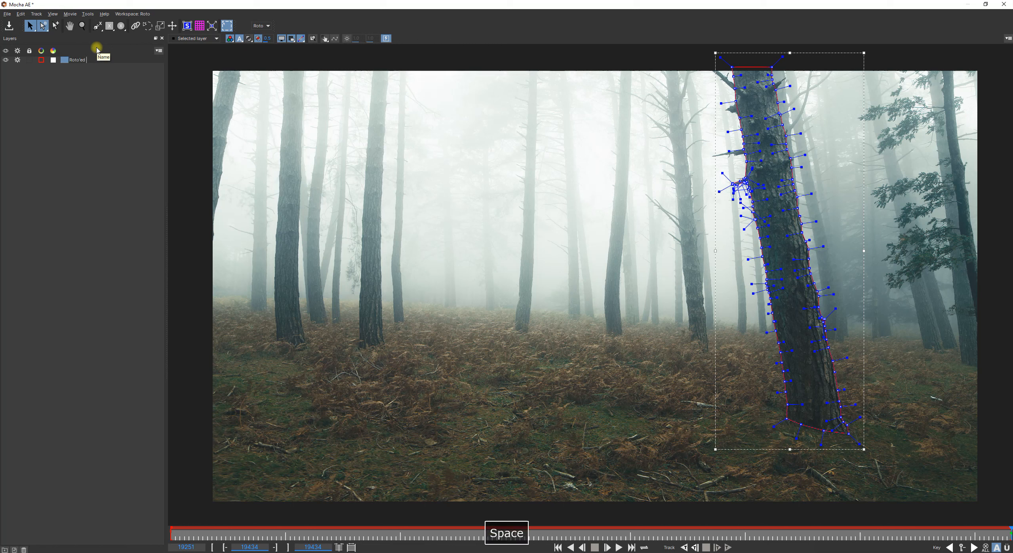
type(" Tree")
key("Return")
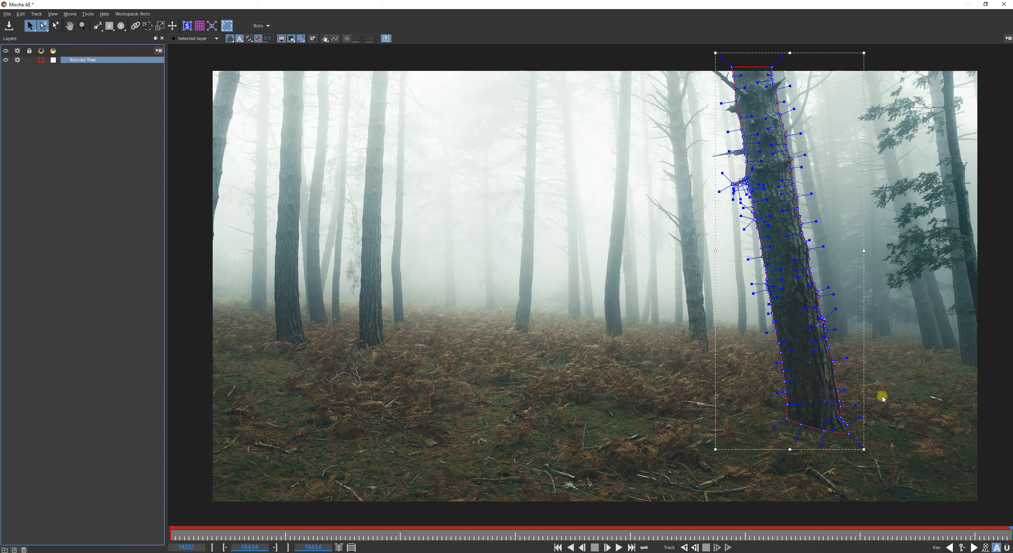
Play through the footage to compare the untracked mask with the moving tree, and return to the final frame, 19434
left_click(1010, 530)
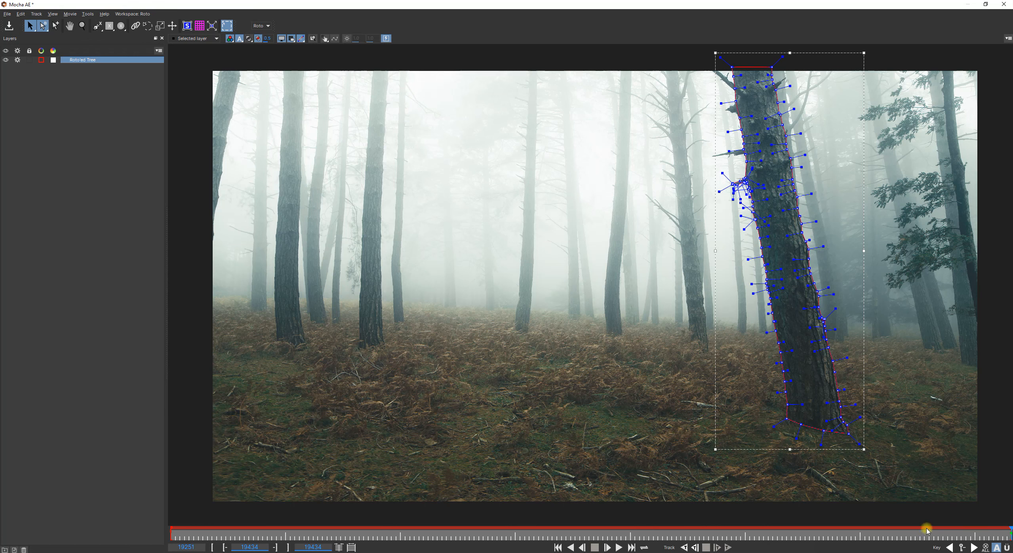
scroll(910, 511, "up", 1)
scroll(906, 509, "down", 1)
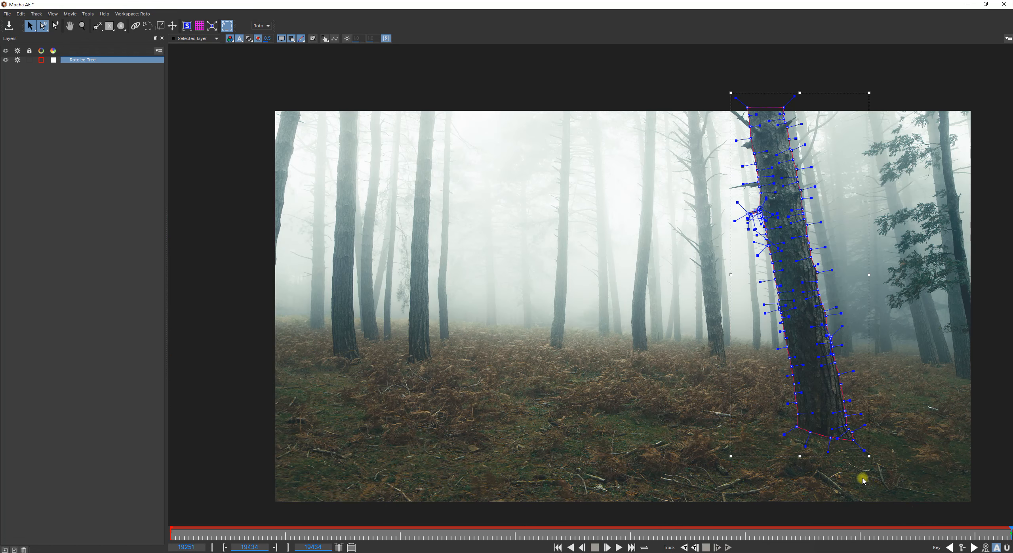
key("space")
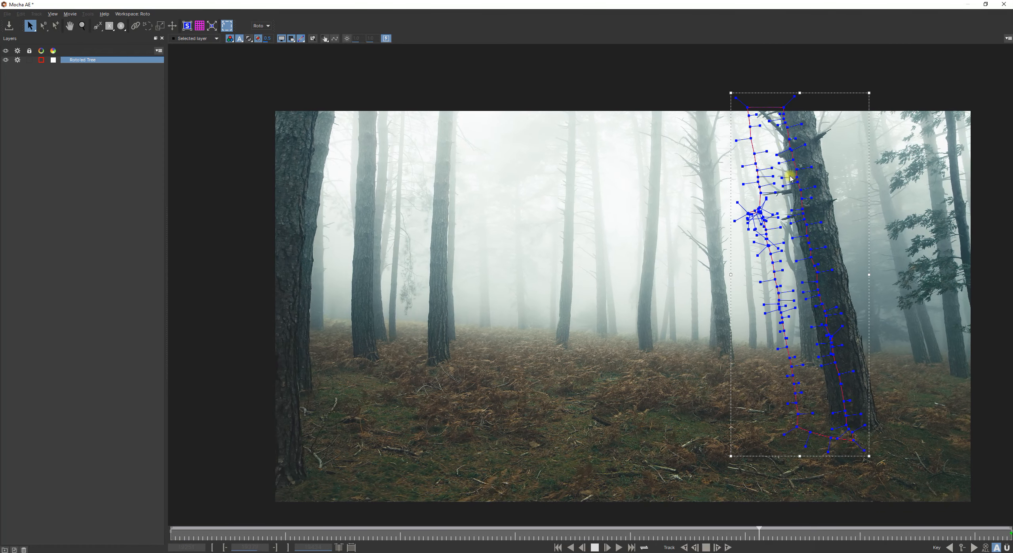
key("space")
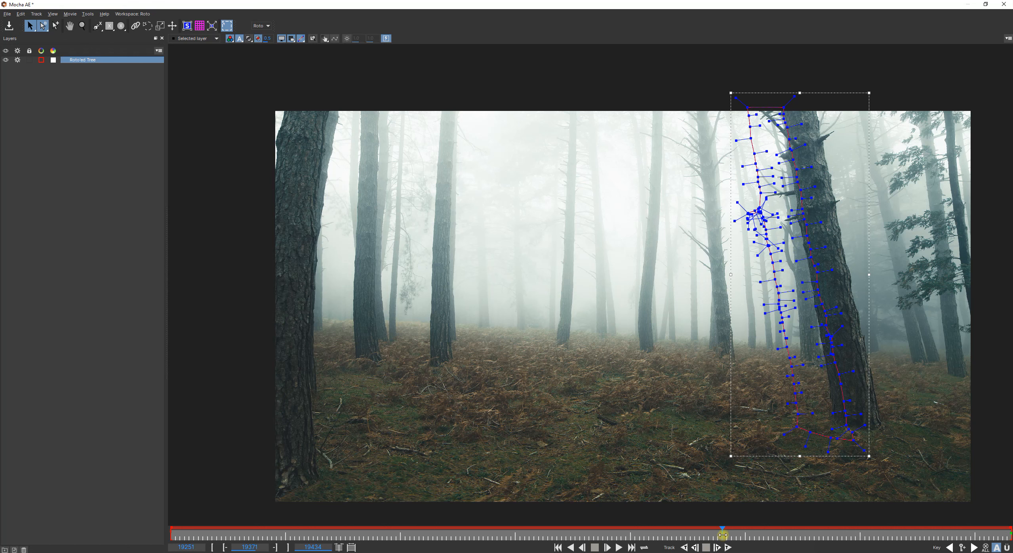
left_click_drag(723, 534, 1010, 533)
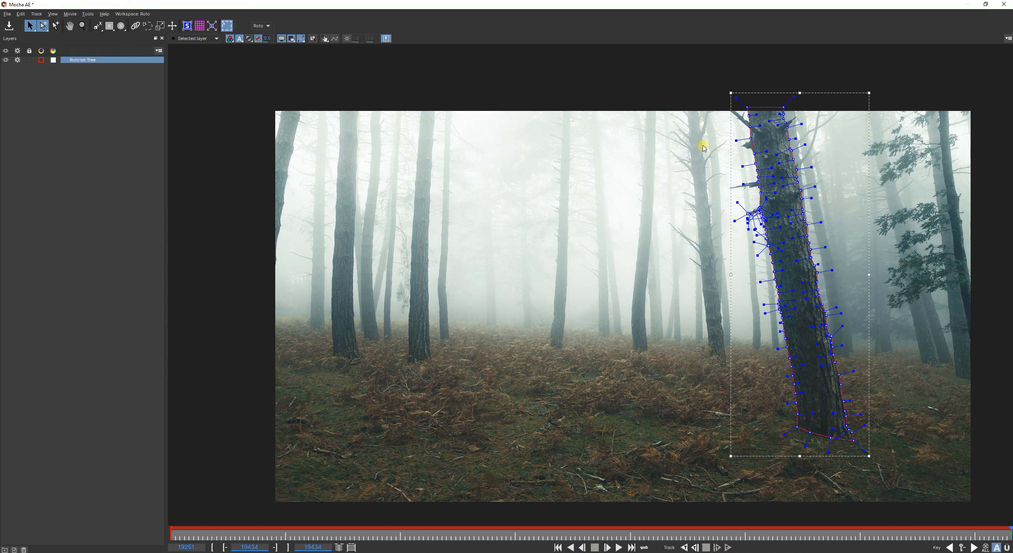
Switch to the Classic workspace and set the track's Min % Pixels Used to 90
left_click(266, 26)
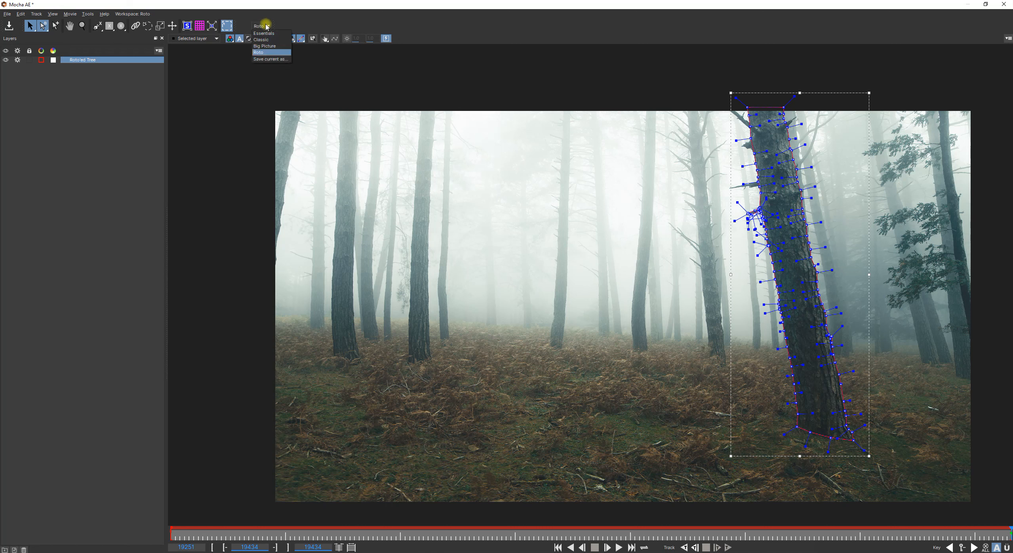
left_click(264, 39)
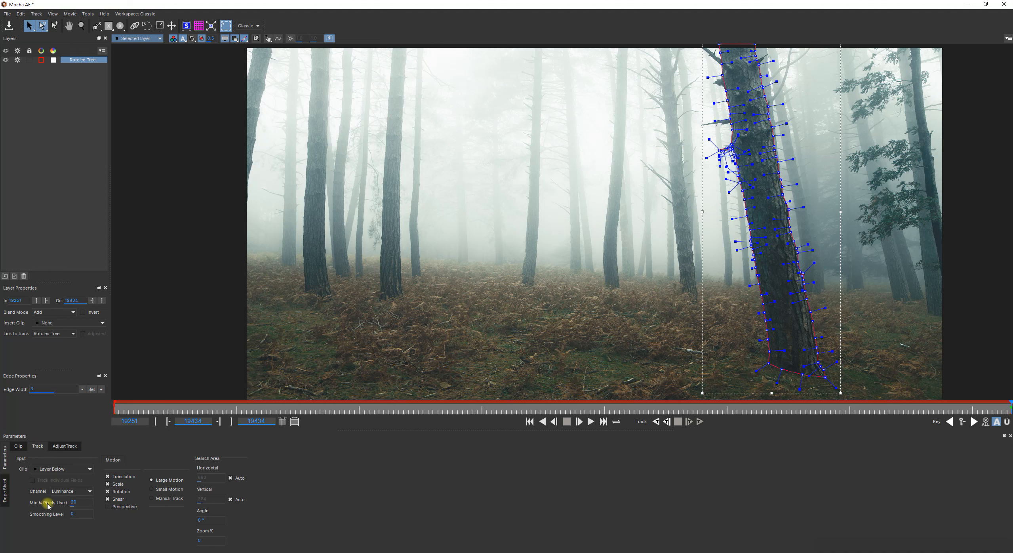
left_click(75, 502)
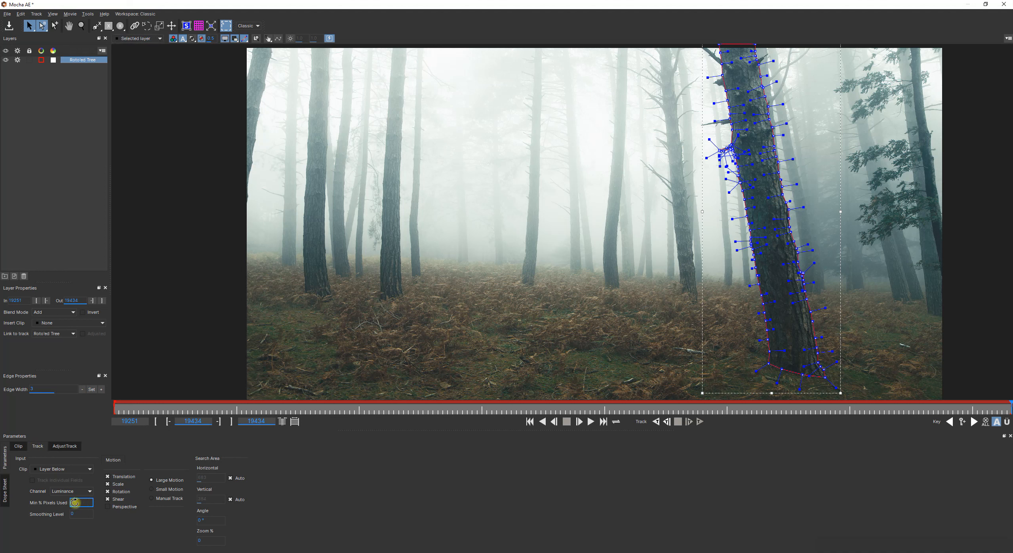
type("1")
type("90")
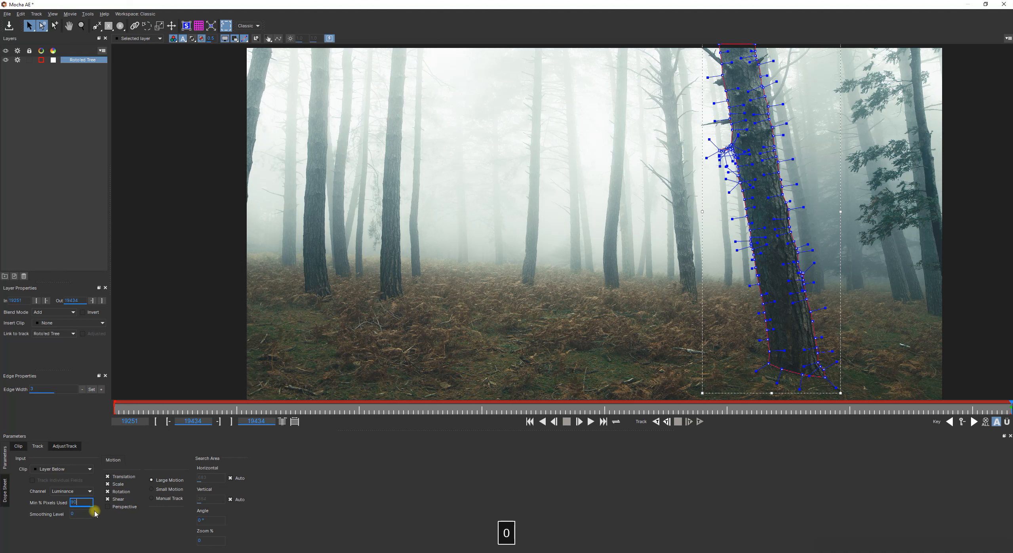
key("Return")
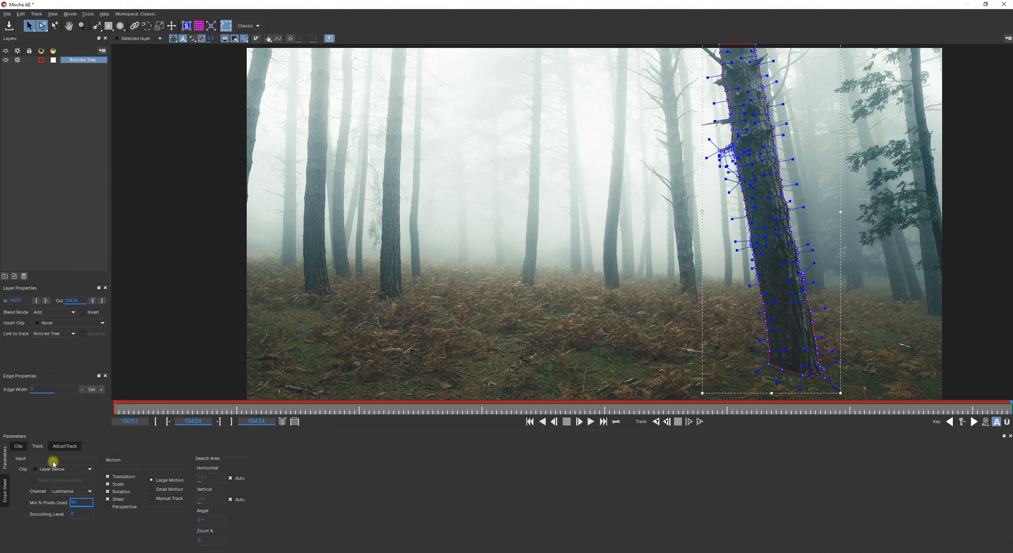
Enable Perspective motion for the tree's track and return to the Roto workspace
left_click(241, 26)
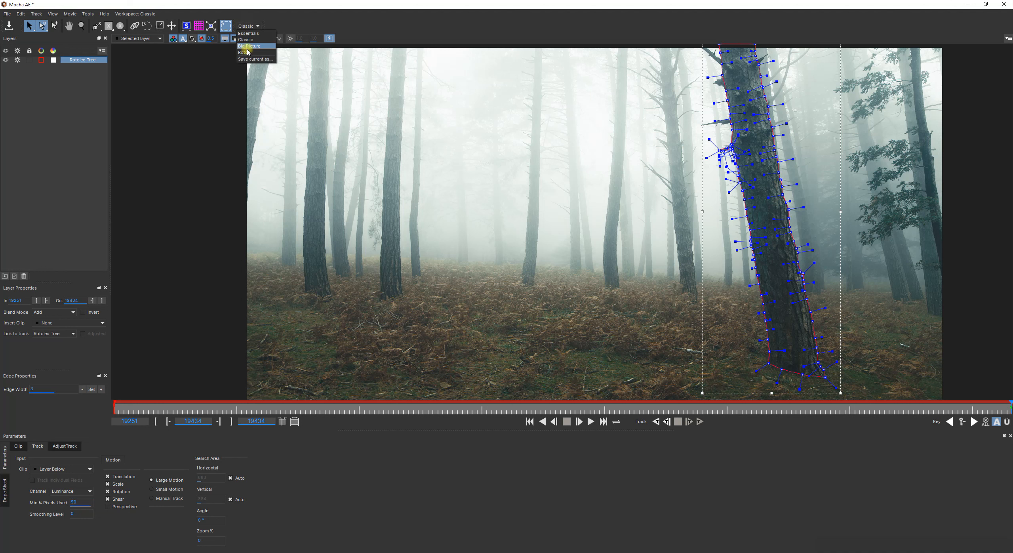
left_click(309, 11)
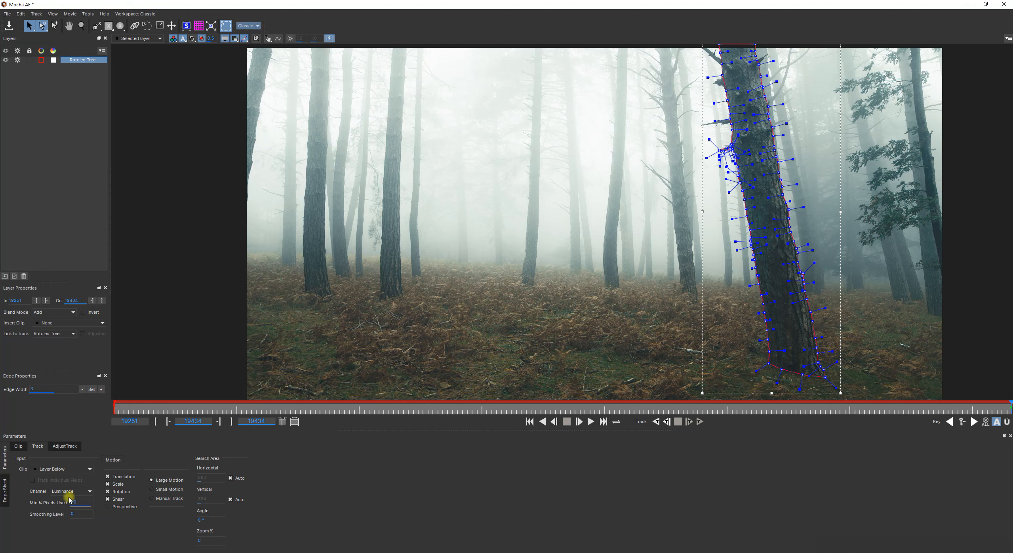
key("BackSpace")
left_click(107, 506)
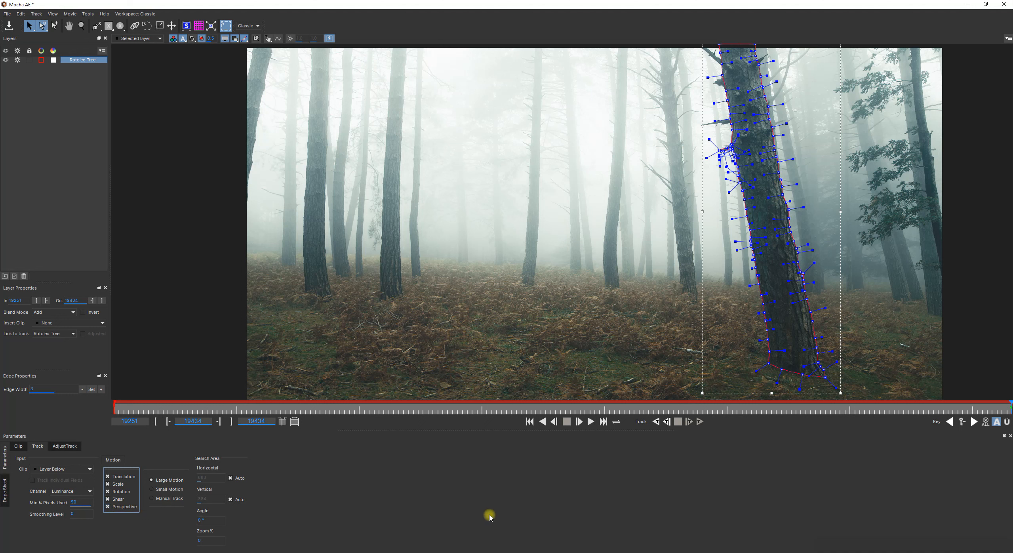
left_click(246, 27)
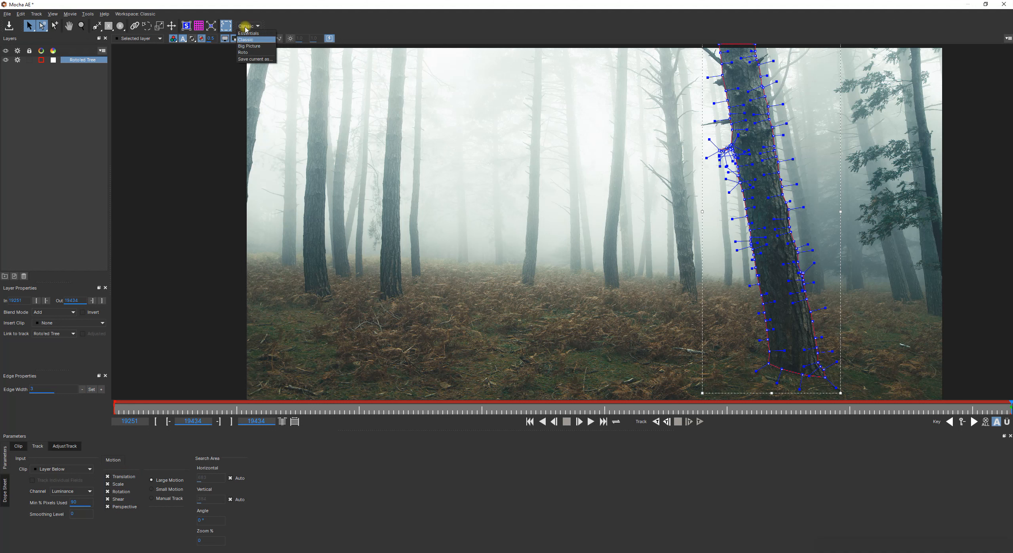
left_click(243, 52)
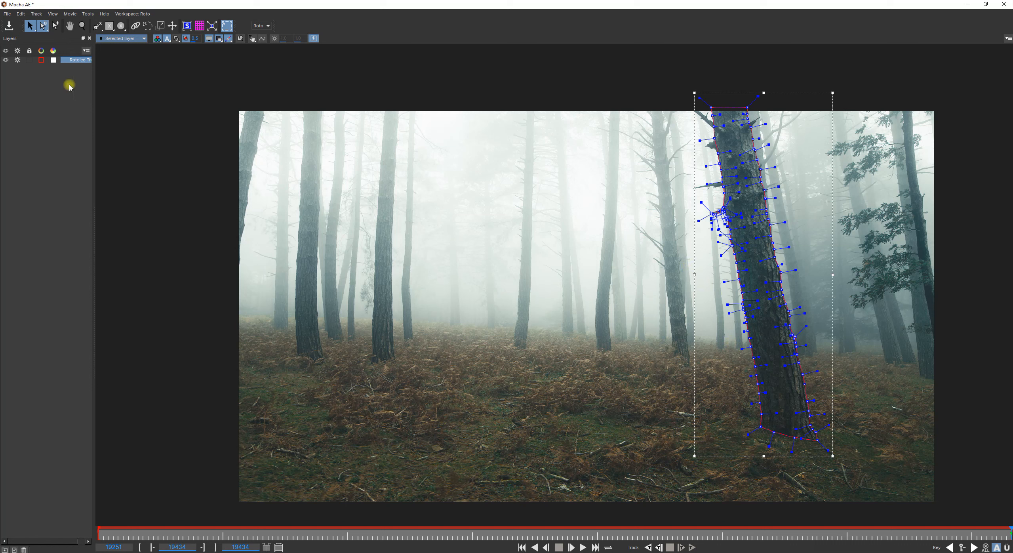
Start exporting the project and choose the Spooky-Creepy Forest Footage folder on the Desktop as its destination
left_click(7, 15)
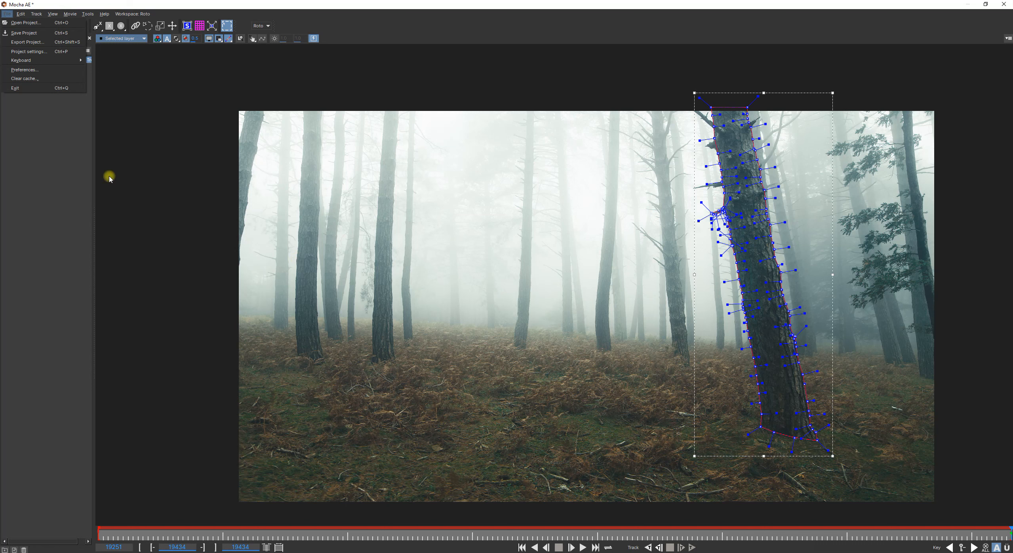
left_click(37, 42)
left_click_drag(249, 7, 310, 120)
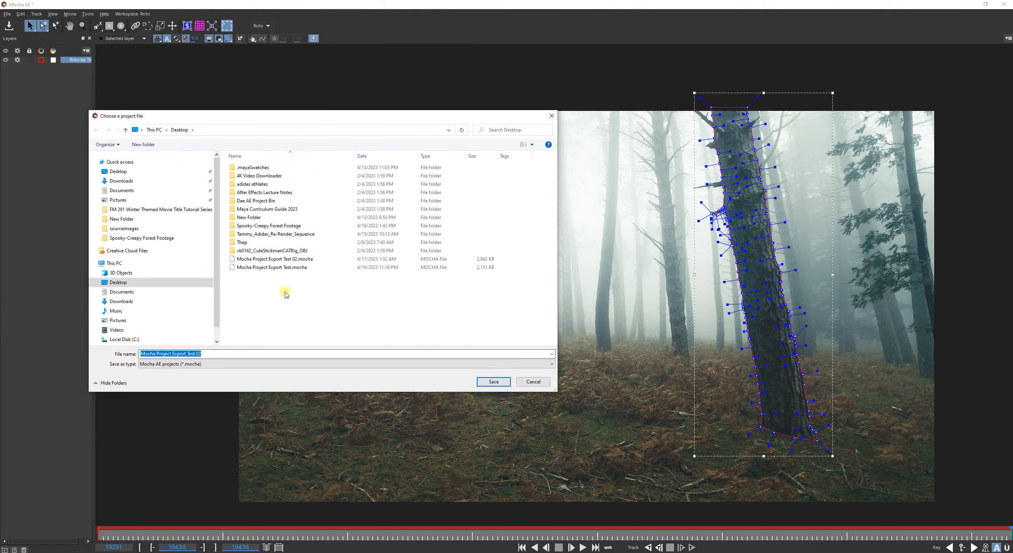
double_click(256, 225)
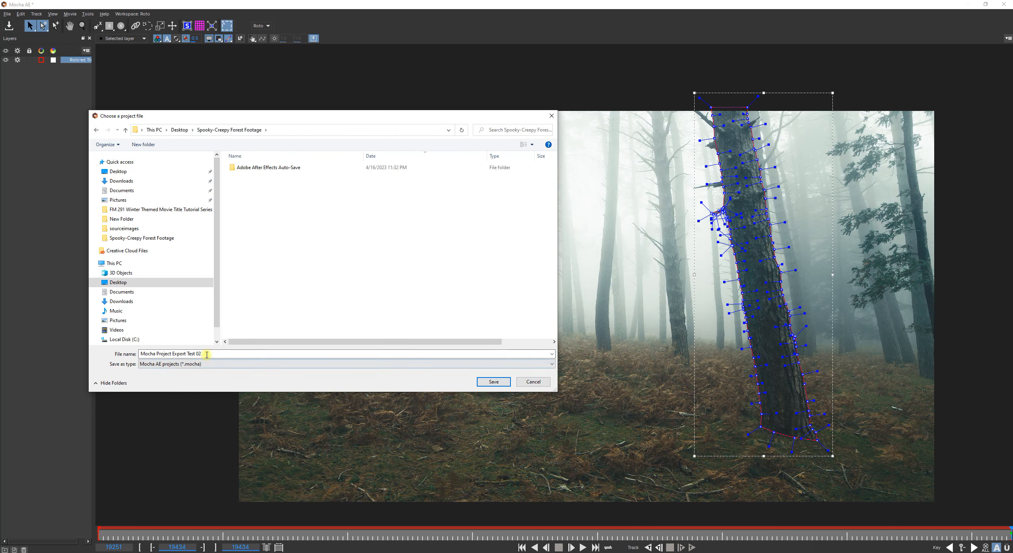
Name the exported project file Mocha Project Spooky Forest 01 and save it
left_click(219, 354)
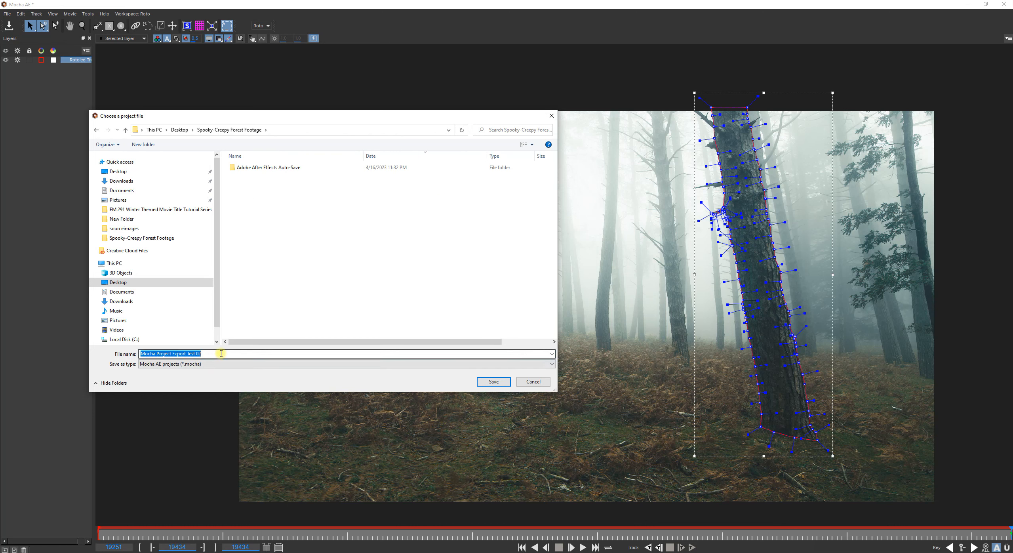
left_click(185, 353)
left_click_drag(171, 353, 262, 348)
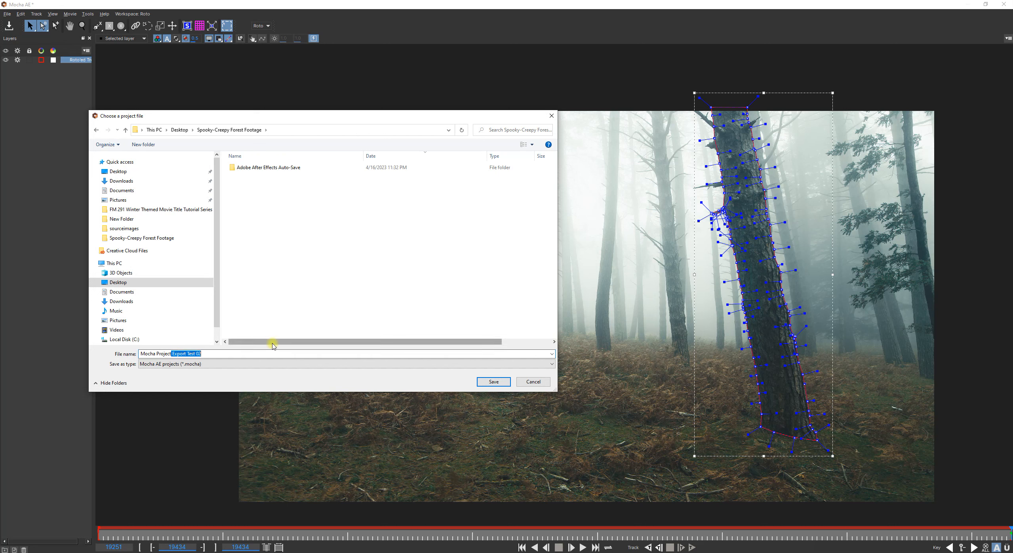
key("BackSpace")
type("Ex")
key("BackSpace")
key("BackSpace")
type("Sp")
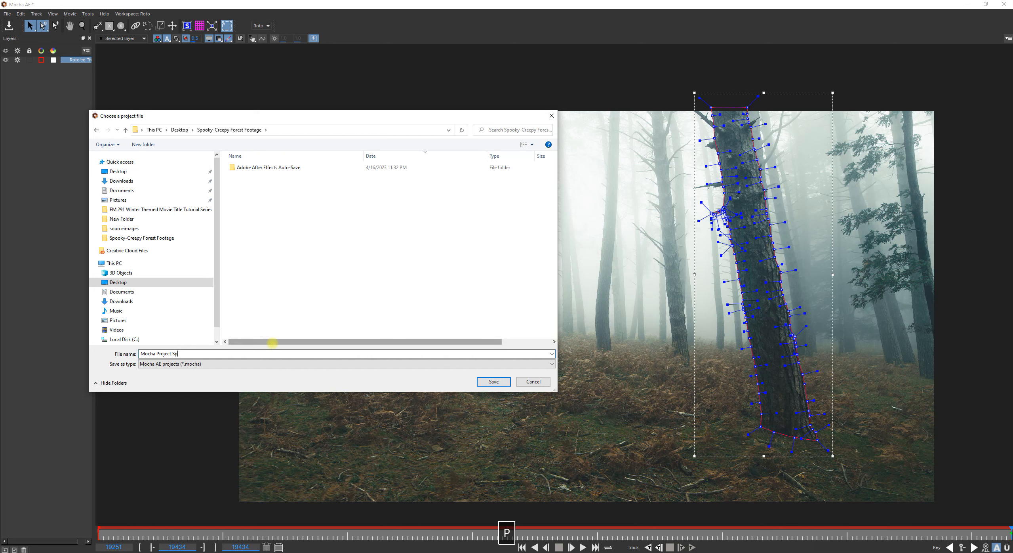
type("ooky Fores")
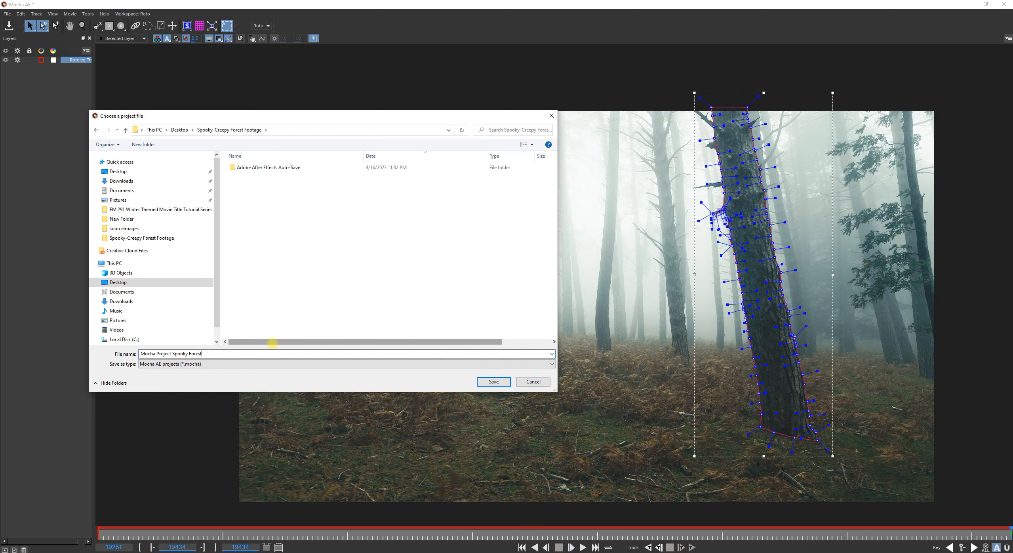
type("t 01")
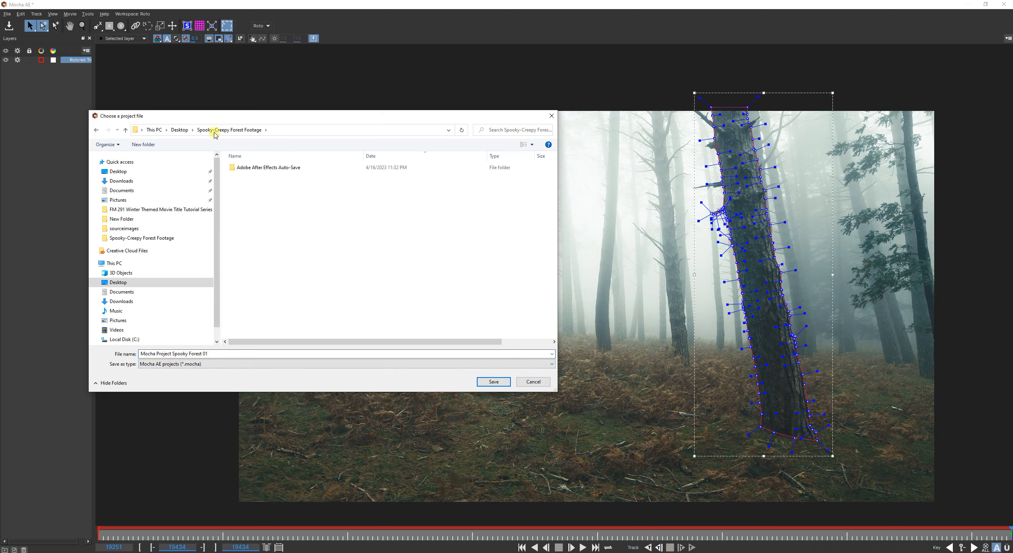
left_click(485, 382)
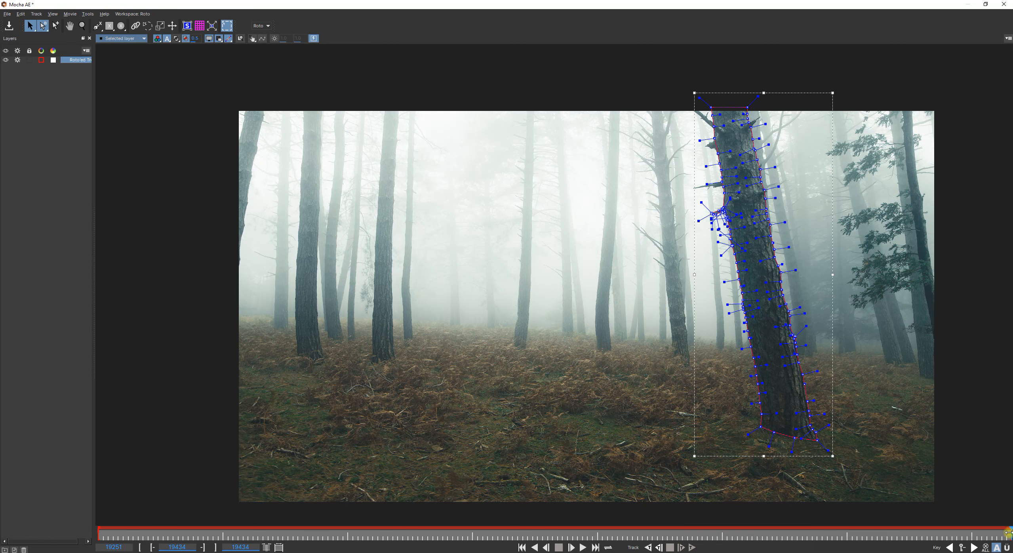
Track the tree mask backwards from the final frame, 19434, and stop the tracking at frame 19404
left_click_drag(1011, 531, 422, 533)
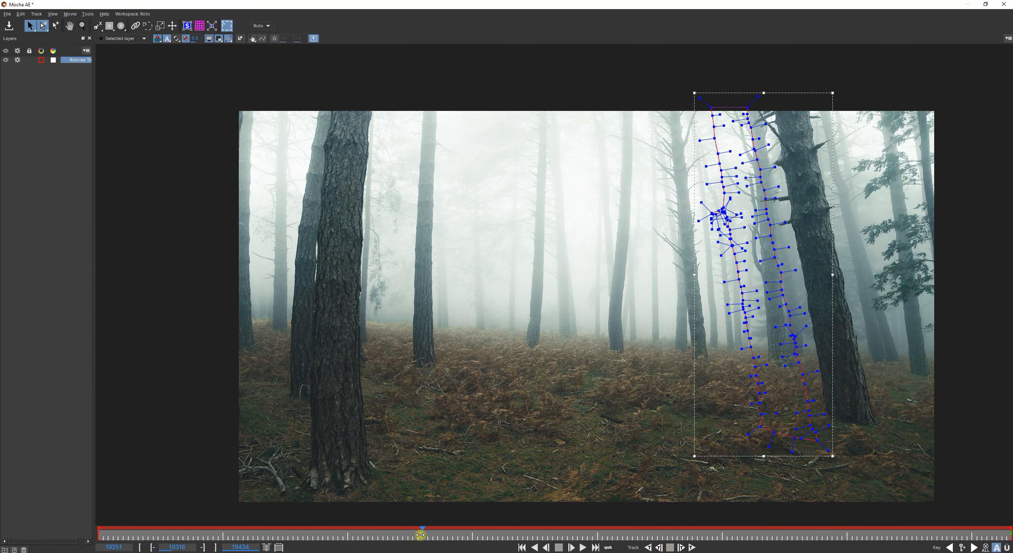
left_click_drag(422, 532, 1010, 509)
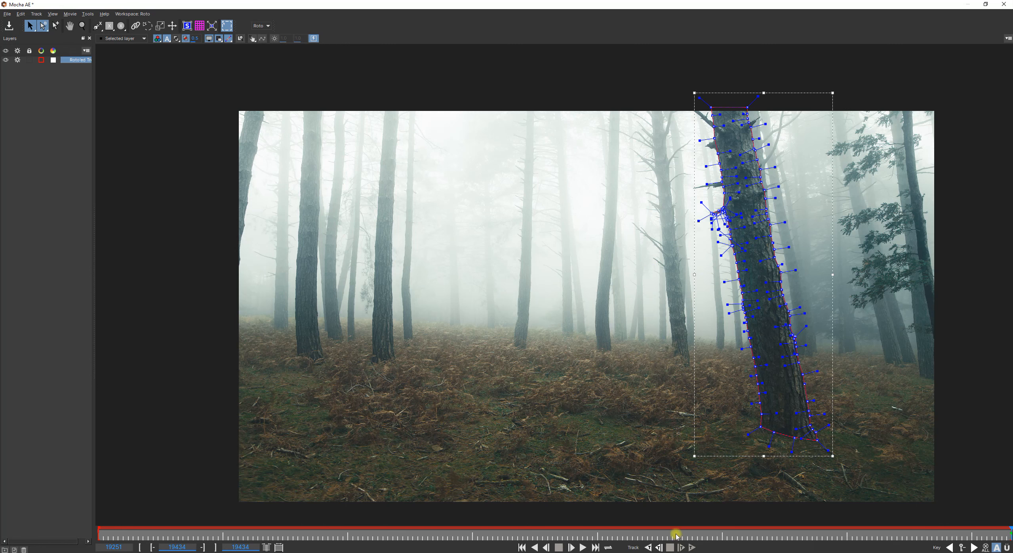
left_click(648, 547)
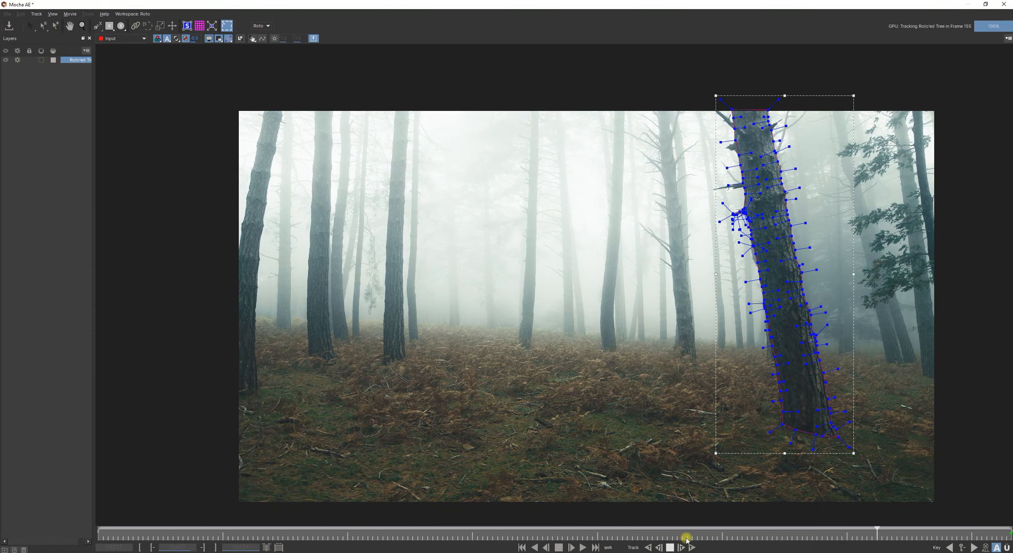
left_click(669, 547)
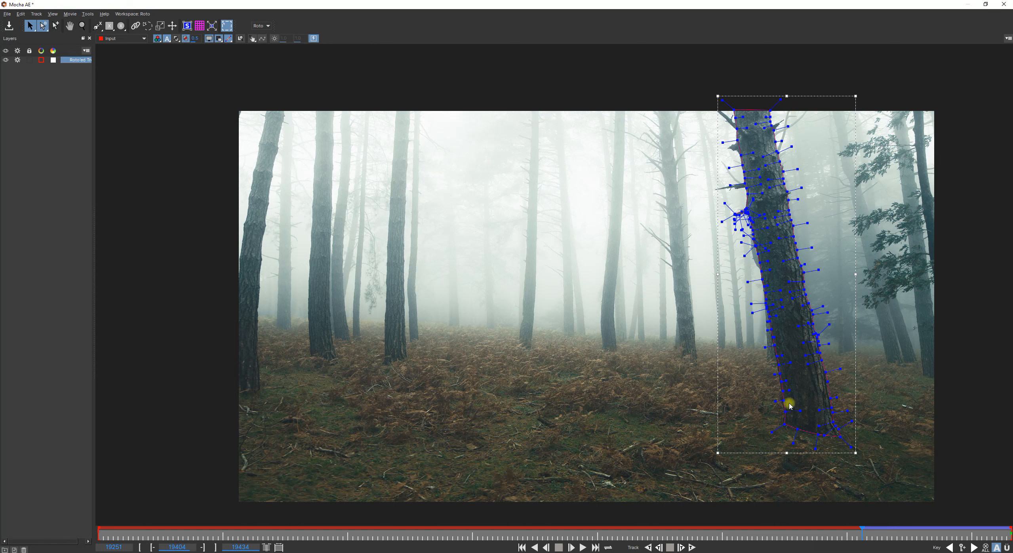
Examine how closely the tracked mask follows the edges of the lower trunk at frame 19404
key("z")
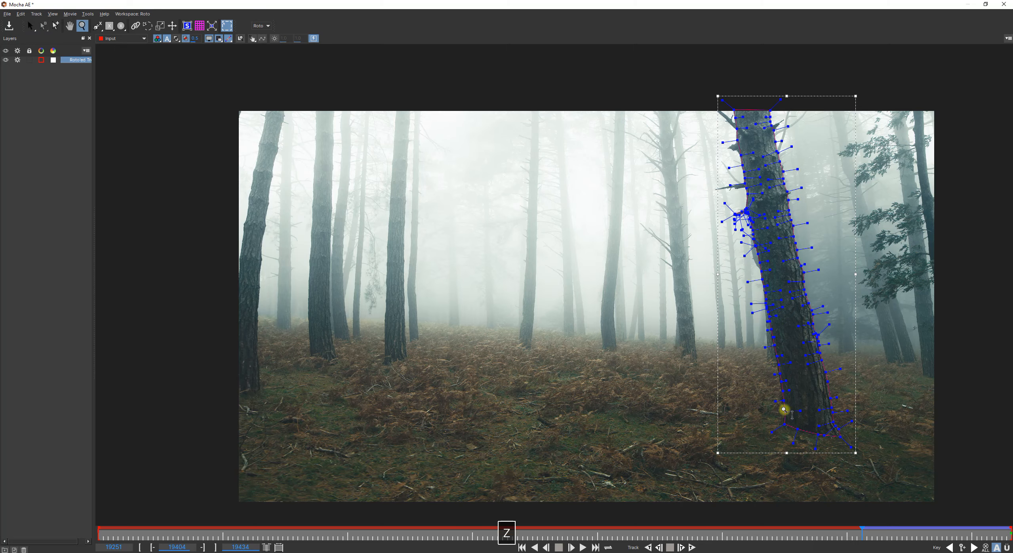
left_click_drag(792, 410, 736, 509)
left_click_drag(775, 337, 730, 79)
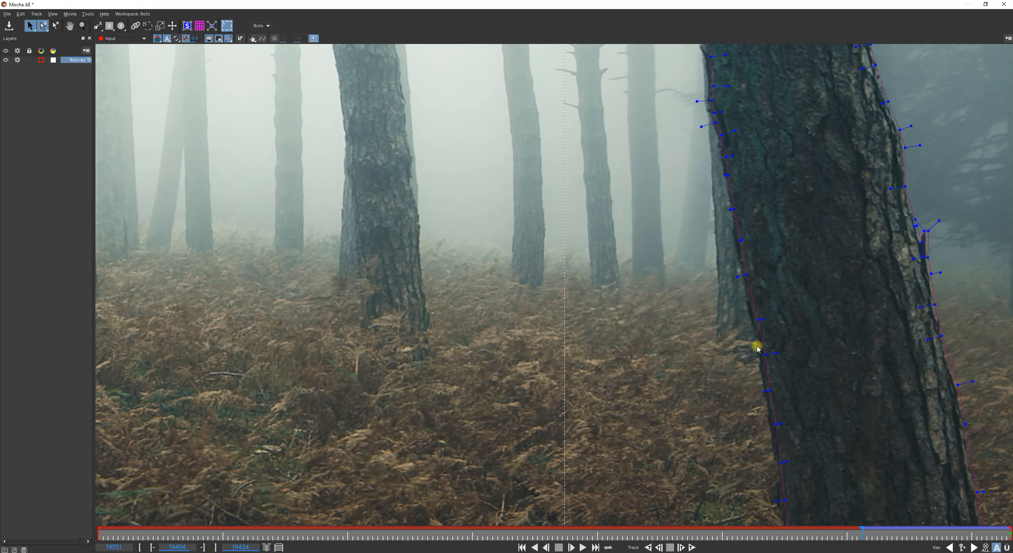
key("z")
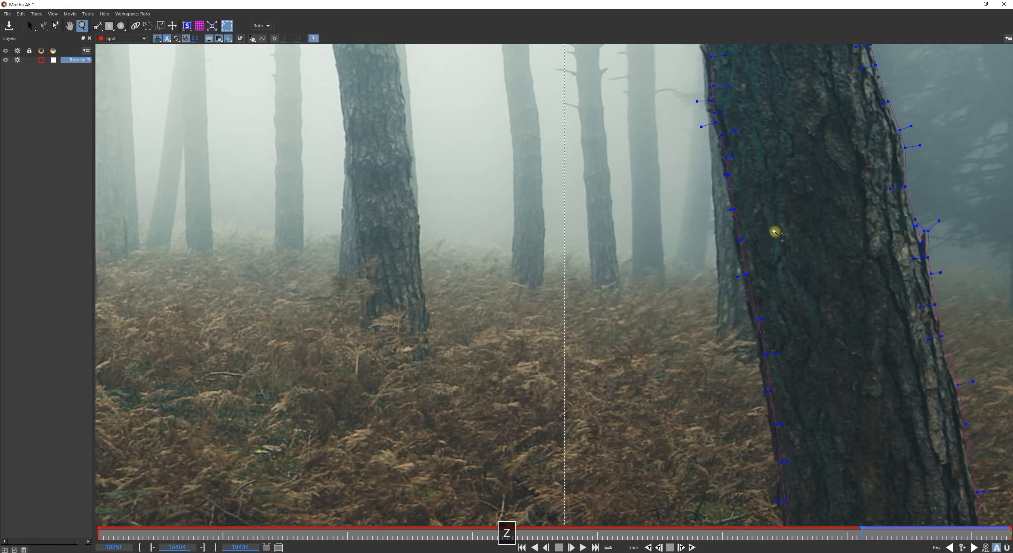
left_click_drag(774, 231, 513, 269)
key("x")
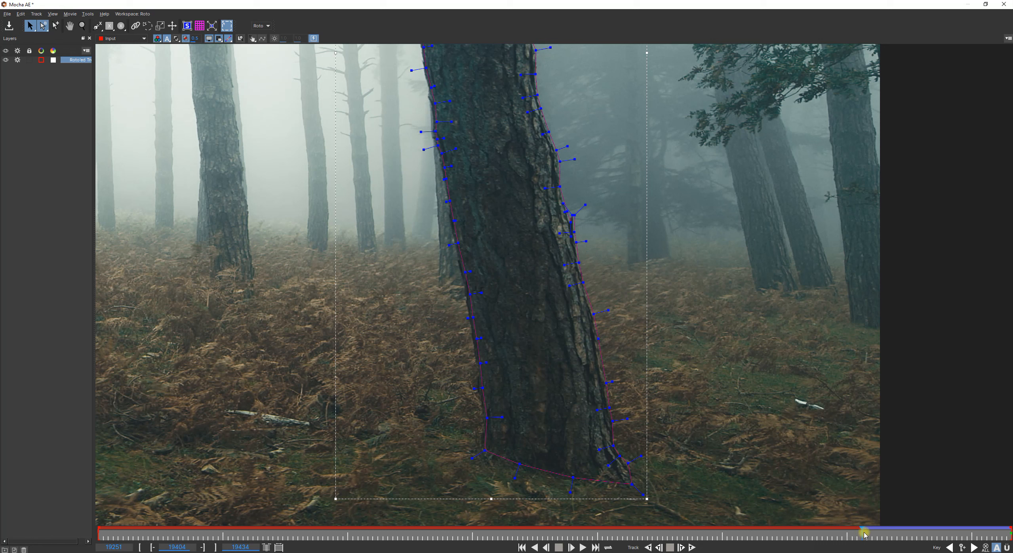
left_click(74, 61)
left_click(53, 146)
left_click(79, 60)
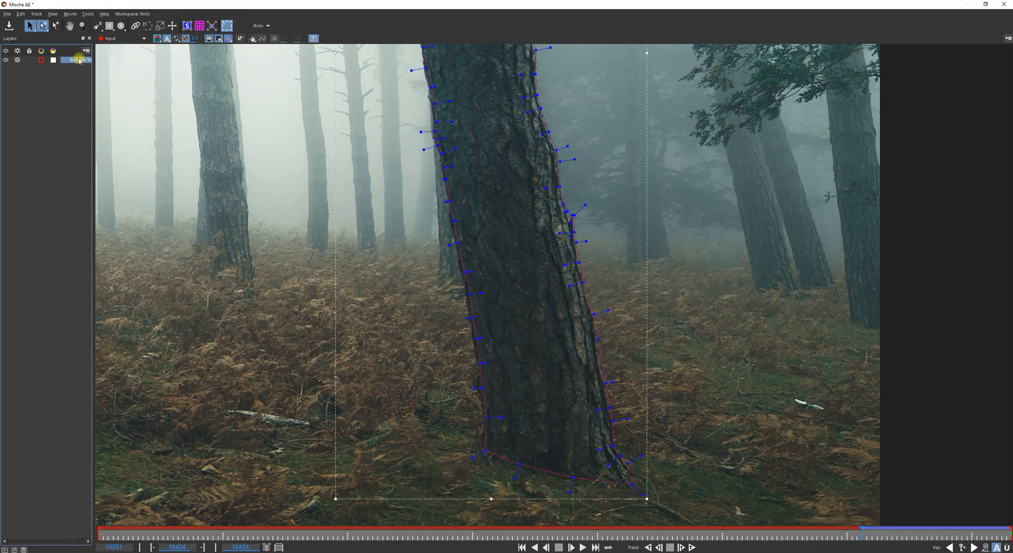
key("w")
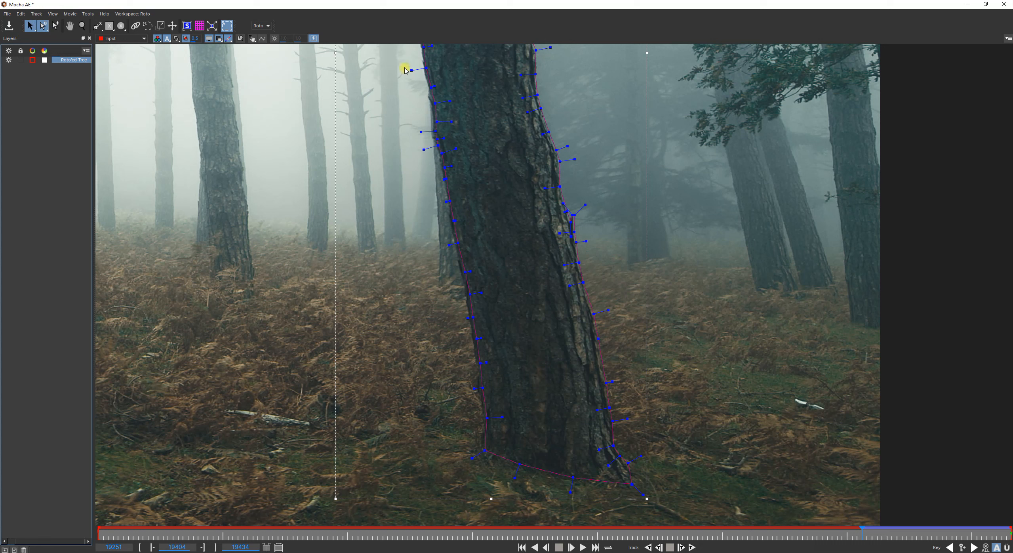
Shift the mask points along the lower trunk's left edge slightly left and up to follow the bark
left_click_drag(403, 61, 493, 472)
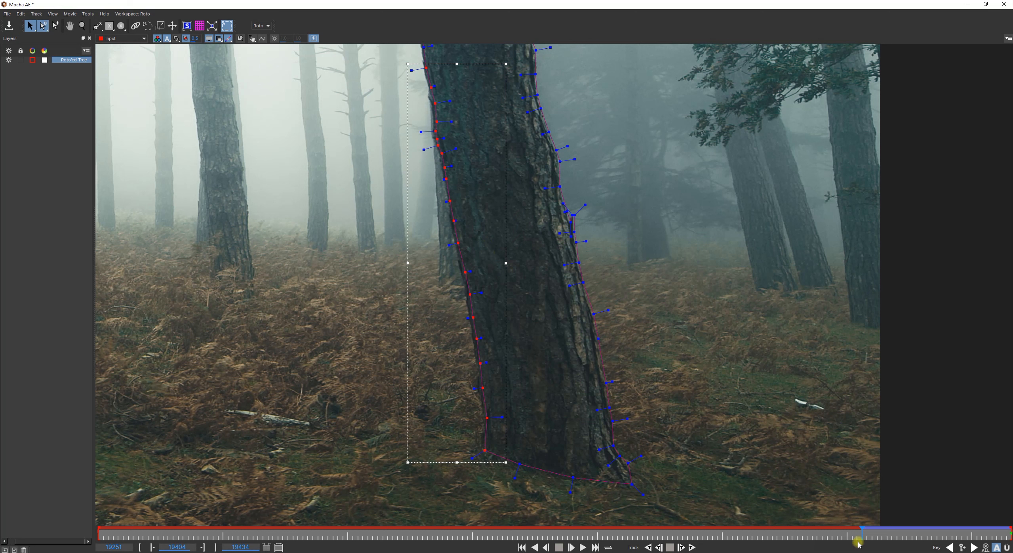
left_click(996, 548)
key("Left")
key("Left")
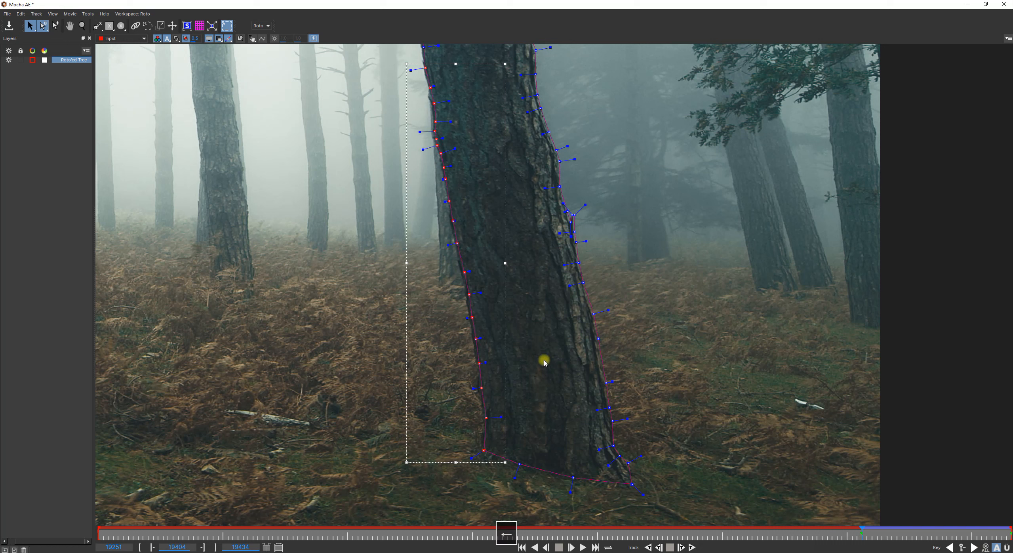
key("Left")
key("Left")
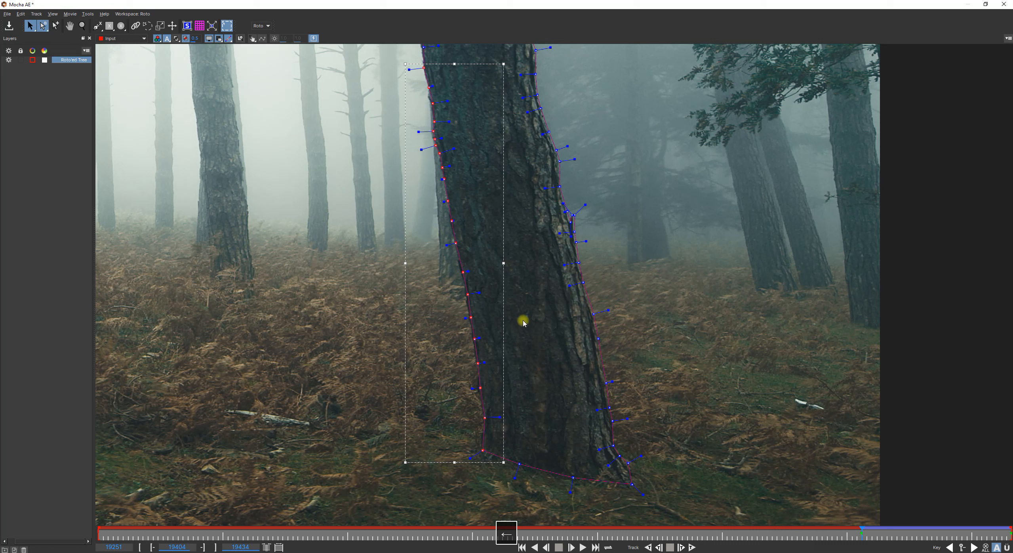
key("Left")
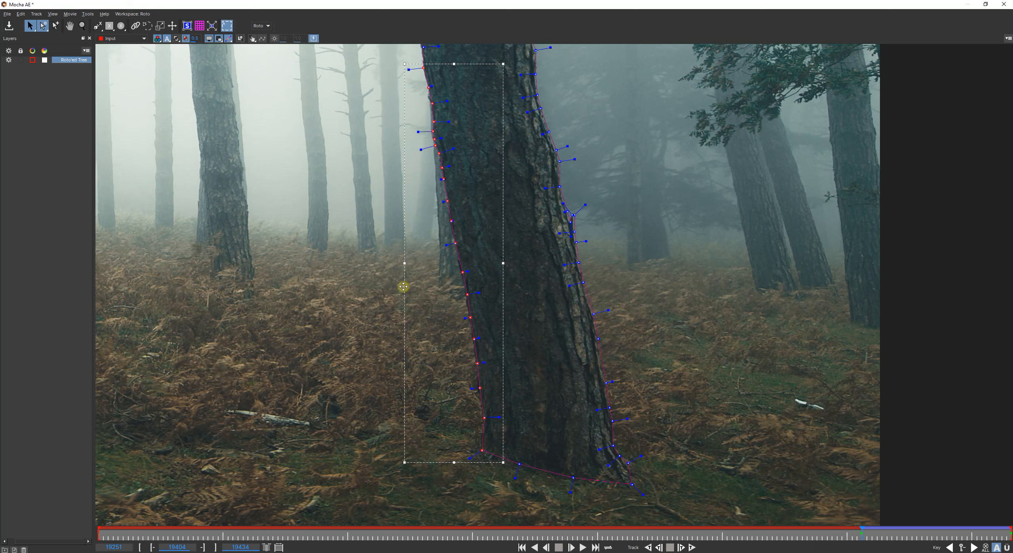
left_click_drag(406, 285, 403, 283)
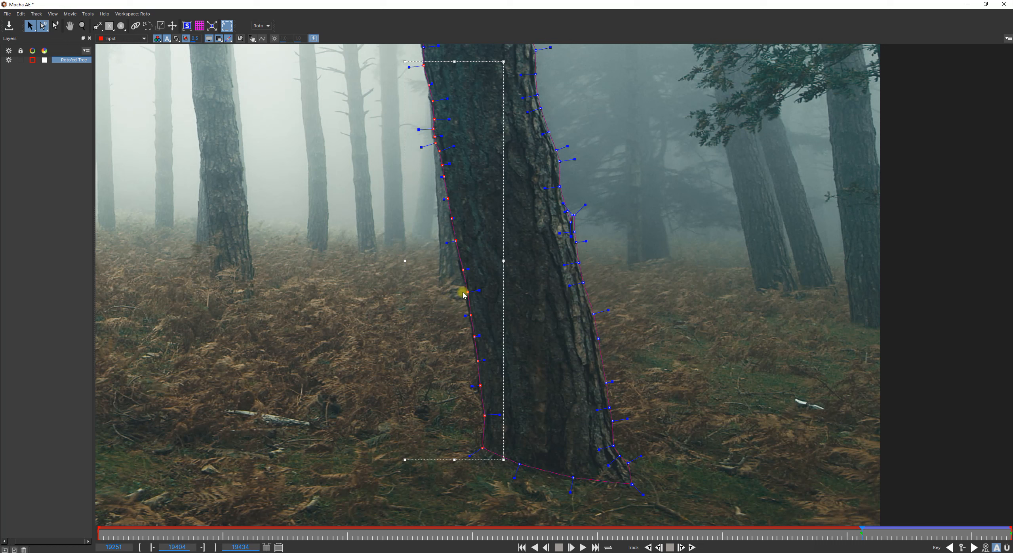
left_click_drag(405, 292, 404, 292)
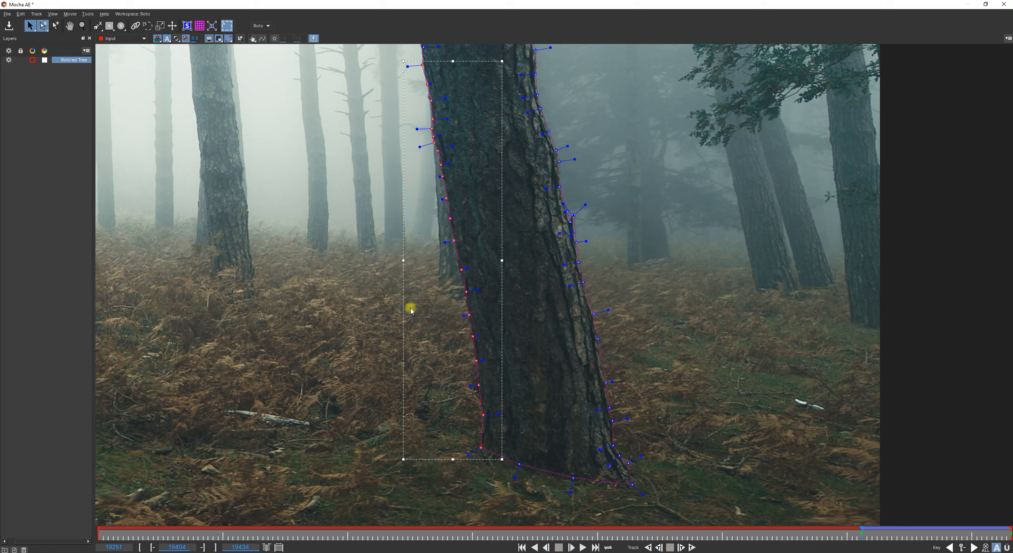
key("Right")
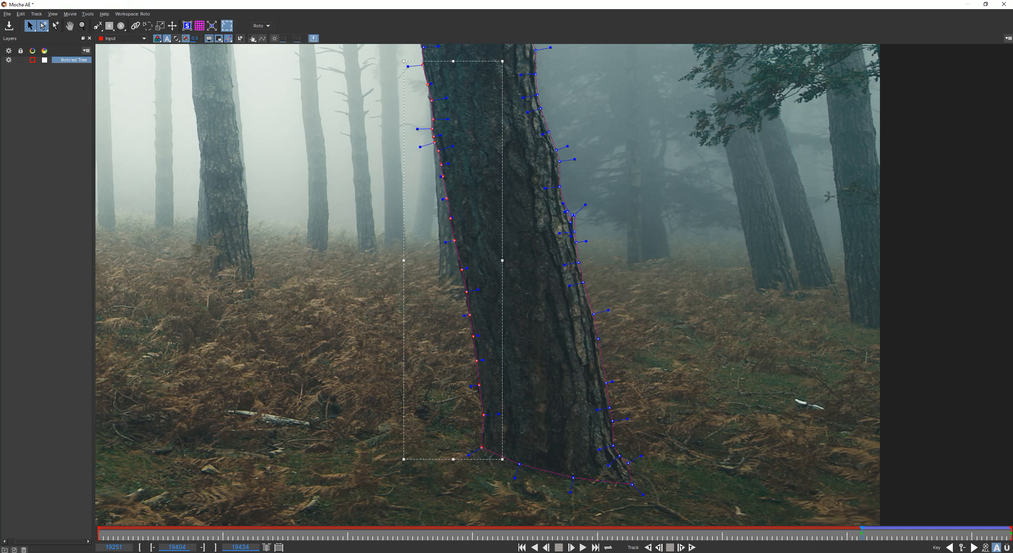
Shift the mask points along the lower trunk's right edge slightly inward to the bark line
left_click(997, 547)
left_click_drag(631, 349, 503, 90)
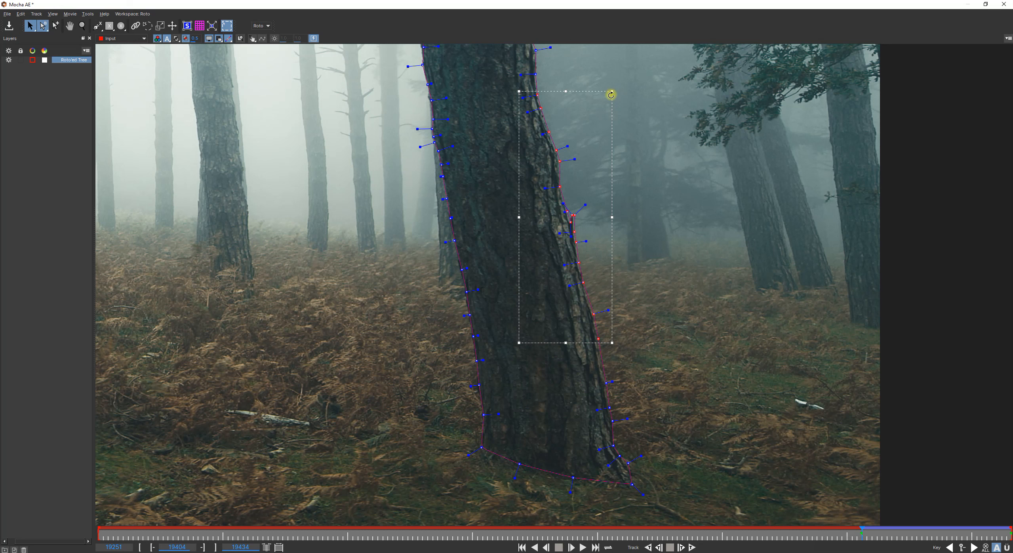
left_click_drag(612, 247, 611, 248)
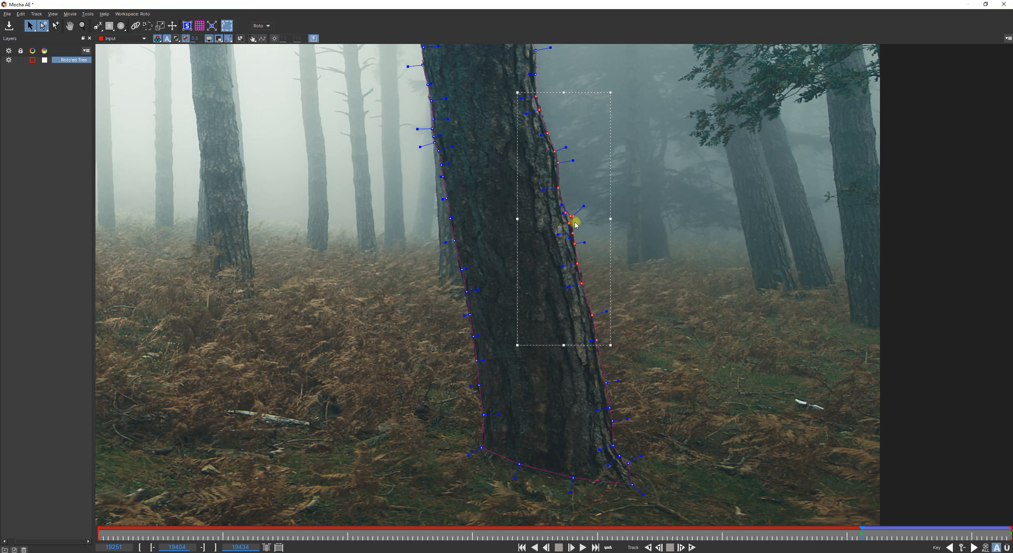
key("z")
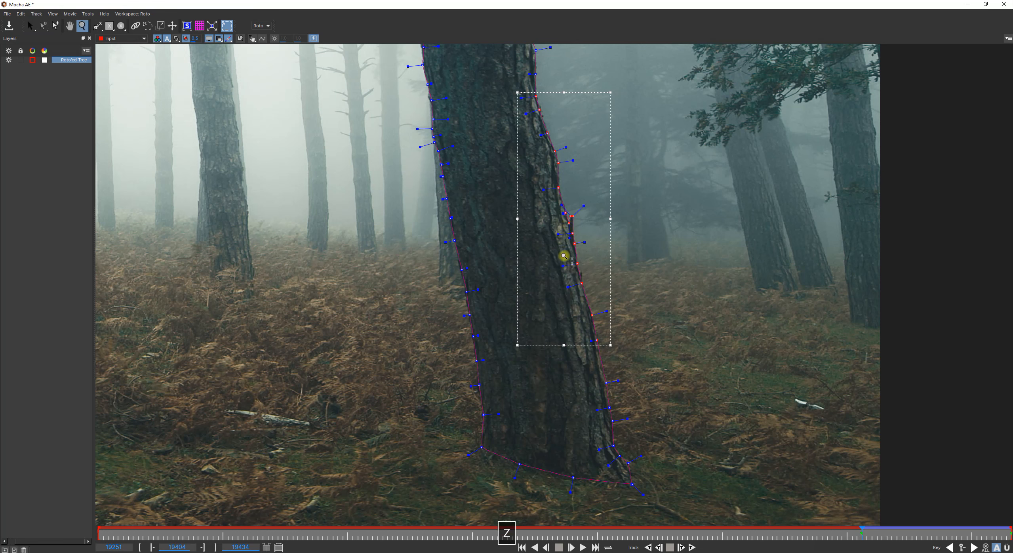
left_click_drag(563, 253, 562, 87)
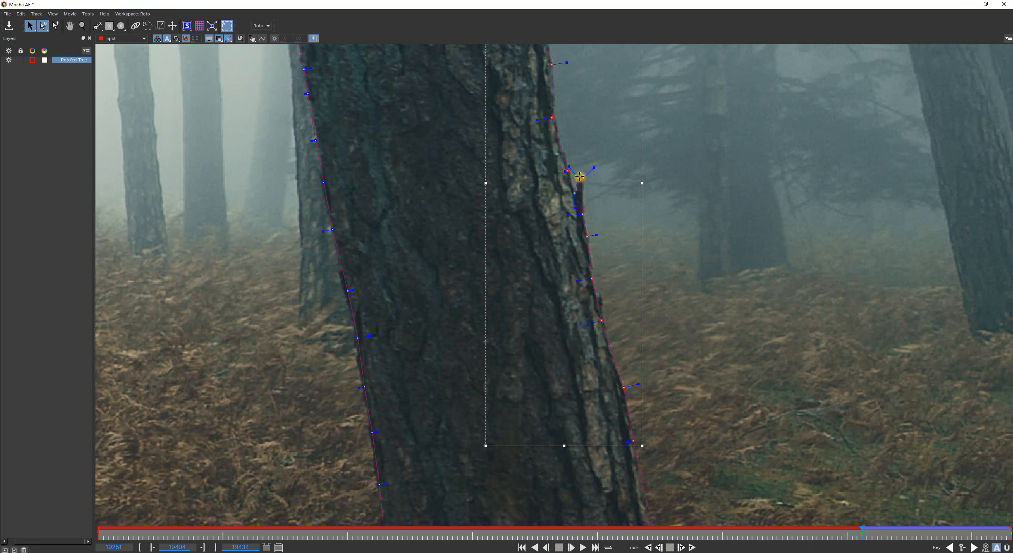
Shift the mask points around the upper trunk's left broken branch and just below it slightly left
key("z")
left_click_drag(667, 158, 673, 255)
key("x")
left_click_drag(687, 217, 705, 414)
left_click_drag(577, 244, 612, 269)
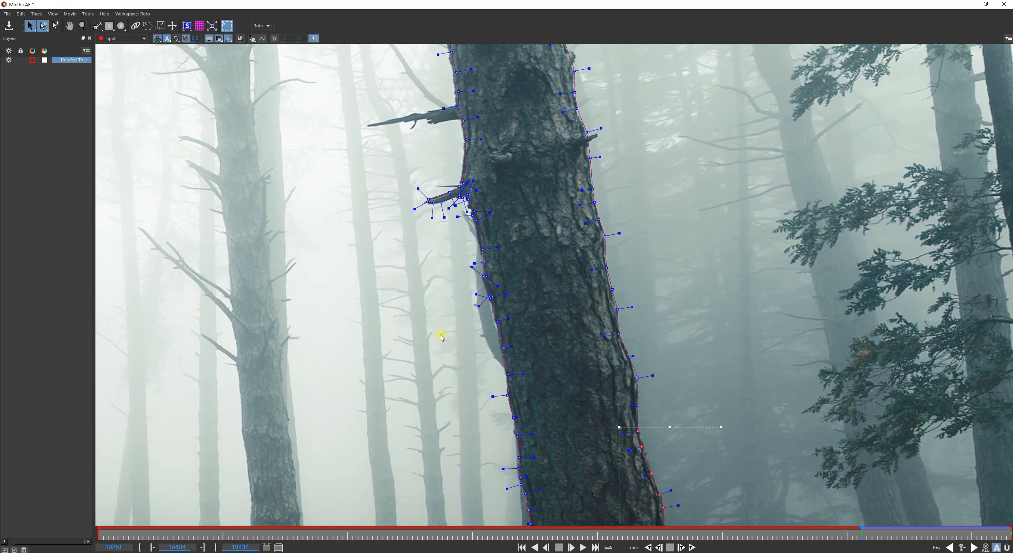
left_click(403, 188)
left_click_drag(462, 262, 512, 310)
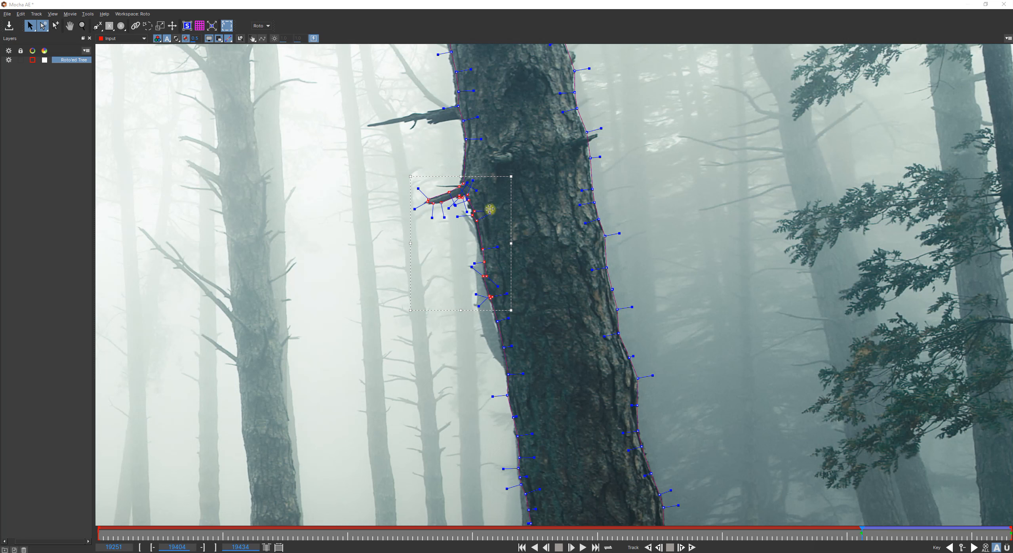
left_click_drag(511, 204, 509, 204)
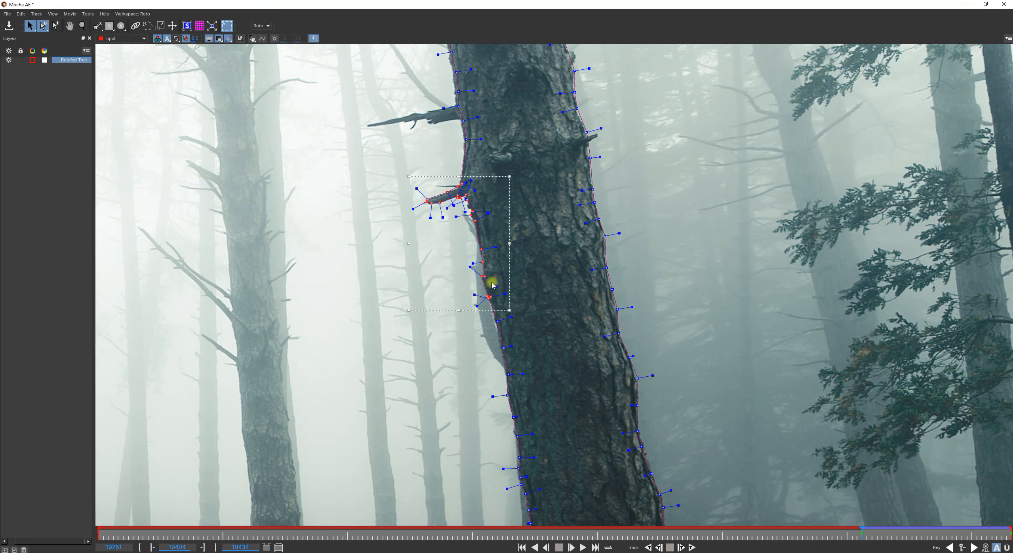
Move the mask points below the broken branch slightly left to match the middle trunk's left edge
key("x")
left_click_drag(526, 435, 492, 282)
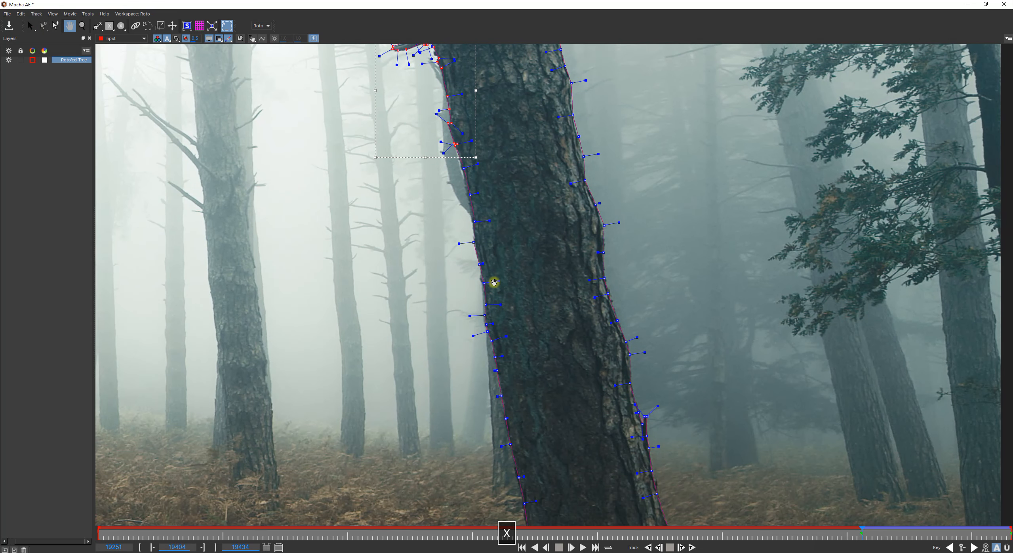
left_click_drag(498, 247, 440, 162)
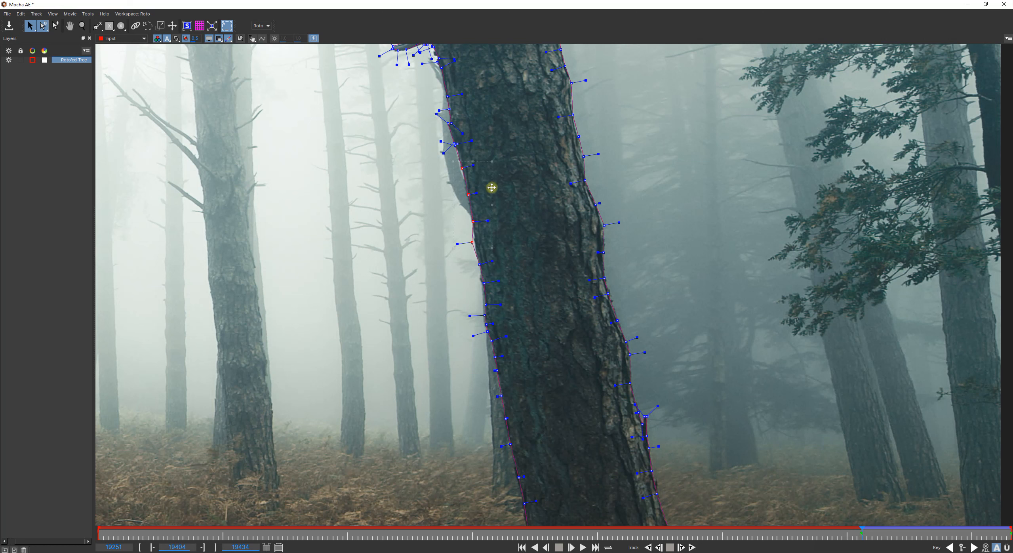
left_click(423, 241)
left_click_drag(483, 252, 479, 251)
Adjust the individual mask points along the lower trunk's left edge to follow the bark above and beside the ferns
key("x")
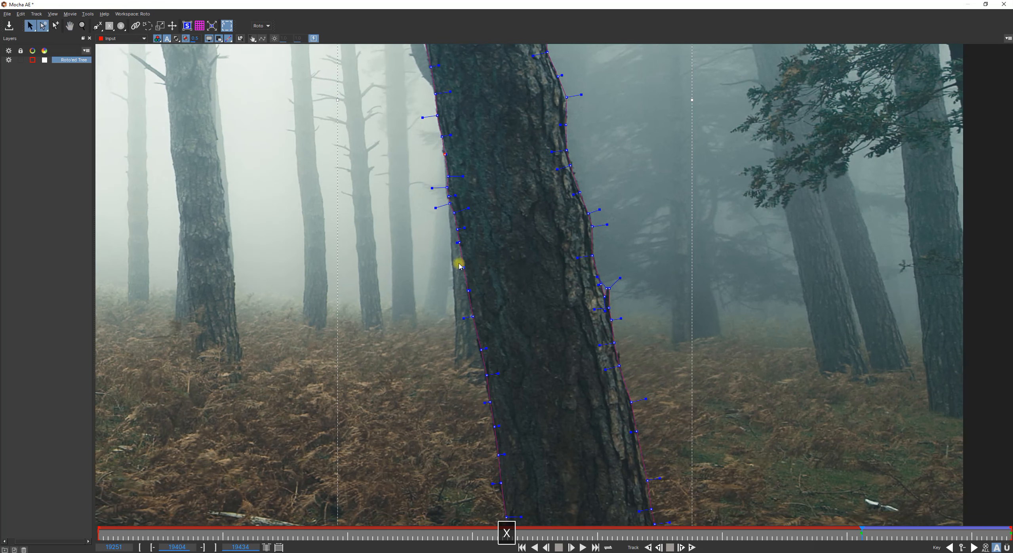
left_click(464, 267)
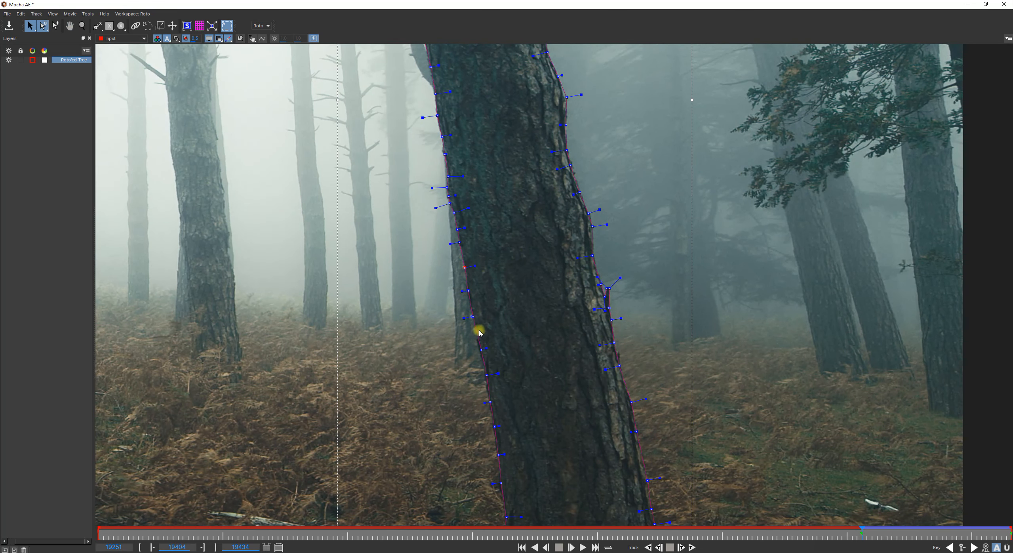
left_click(467, 289)
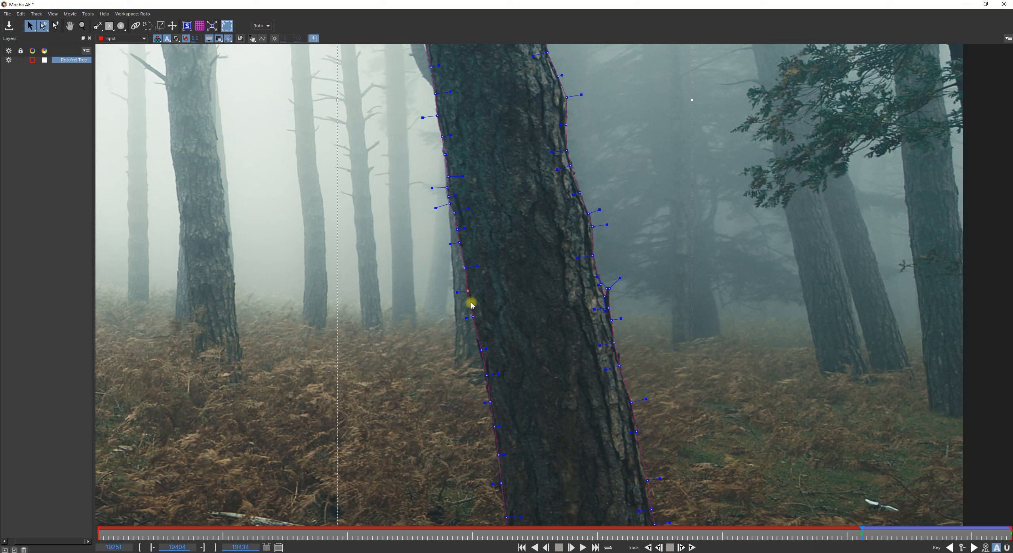
left_click(480, 348)
left_click(486, 376)
left_click(489, 401)
Shift the mask points along the upper trunk's left edge slightly left and refine the points near the short broken stub
key("x")
left_click_drag(474, 184, 517, 366)
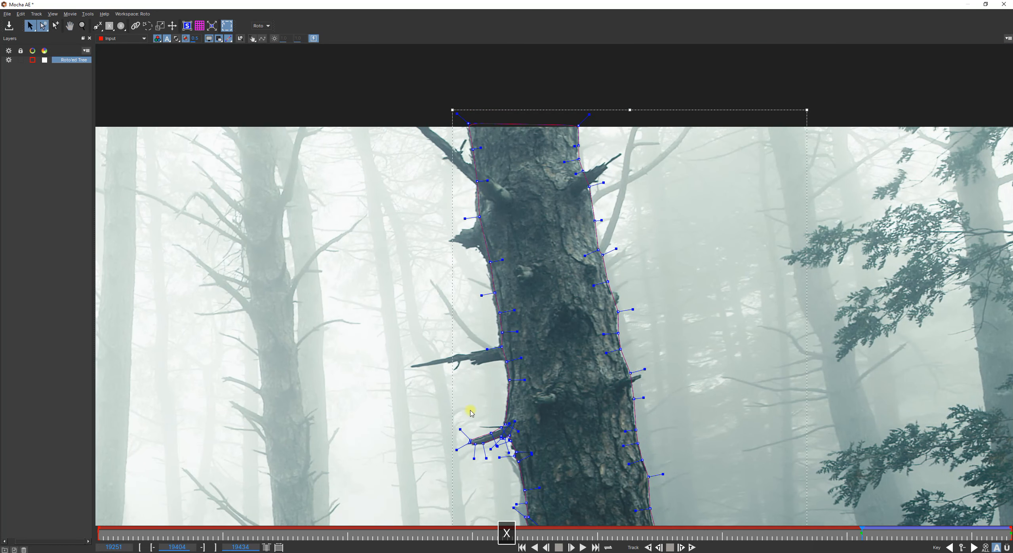
left_click_drag(542, 403, 452, 106)
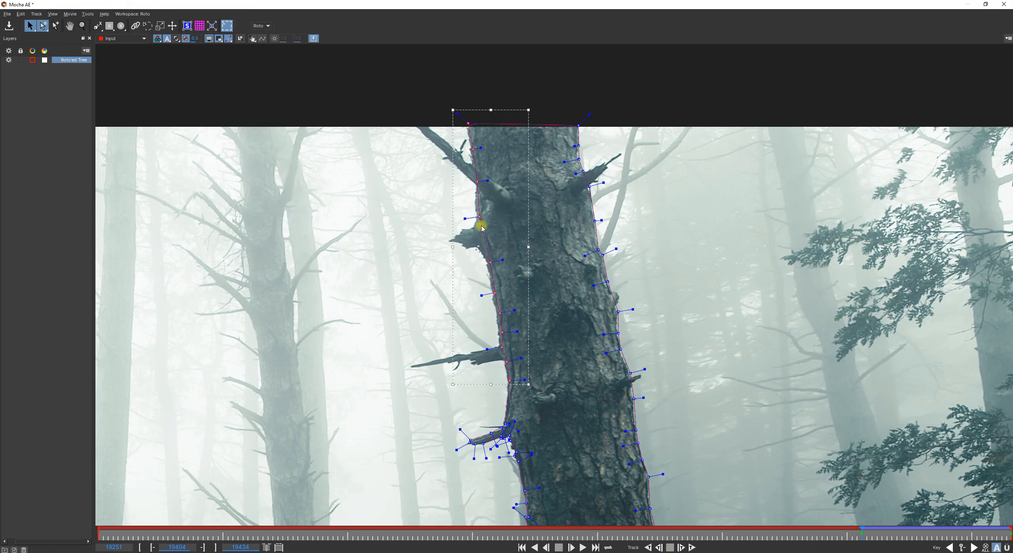
left_click_drag(528, 211, 527, 211)
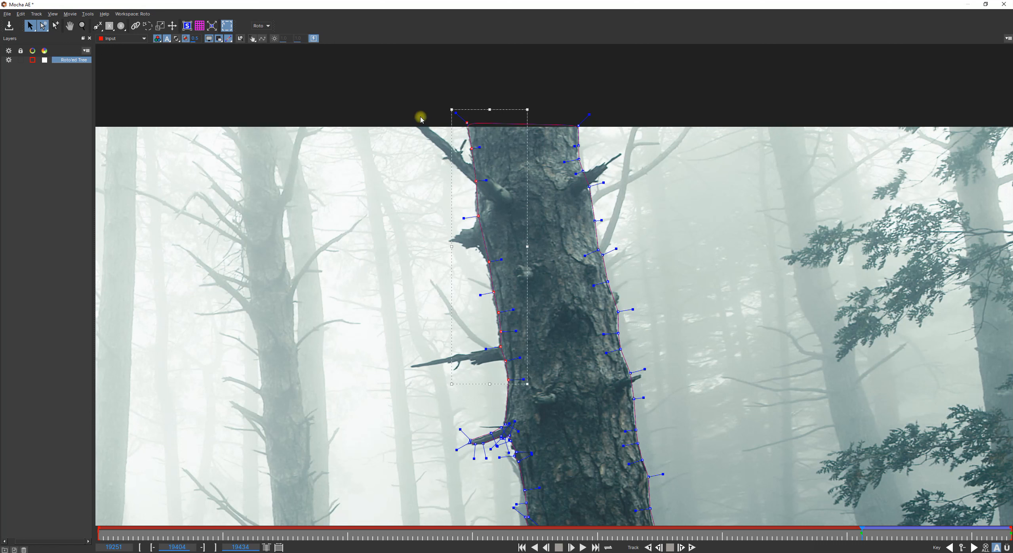
left_click_drag(408, 89, 519, 334)
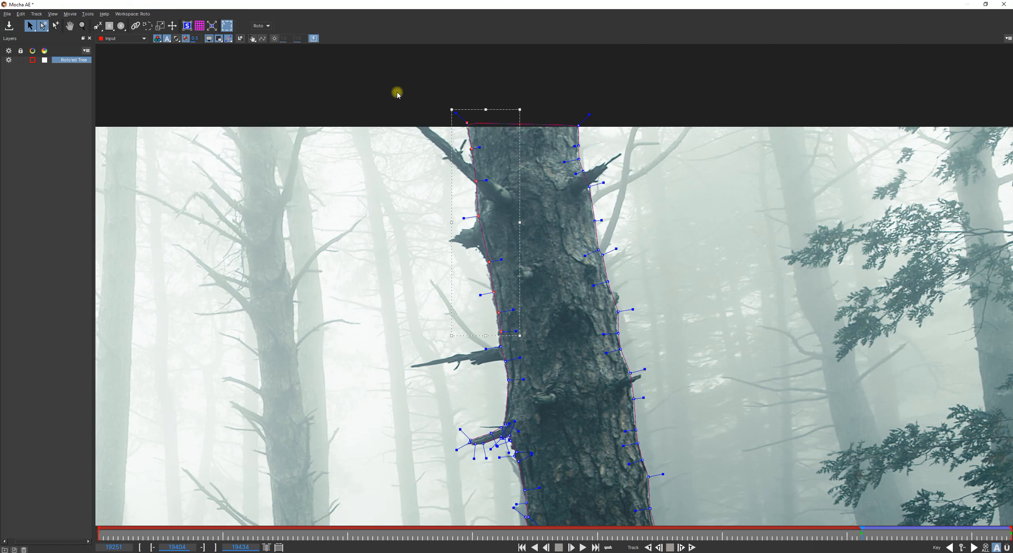
left_click_drag(419, 254, 477, 219)
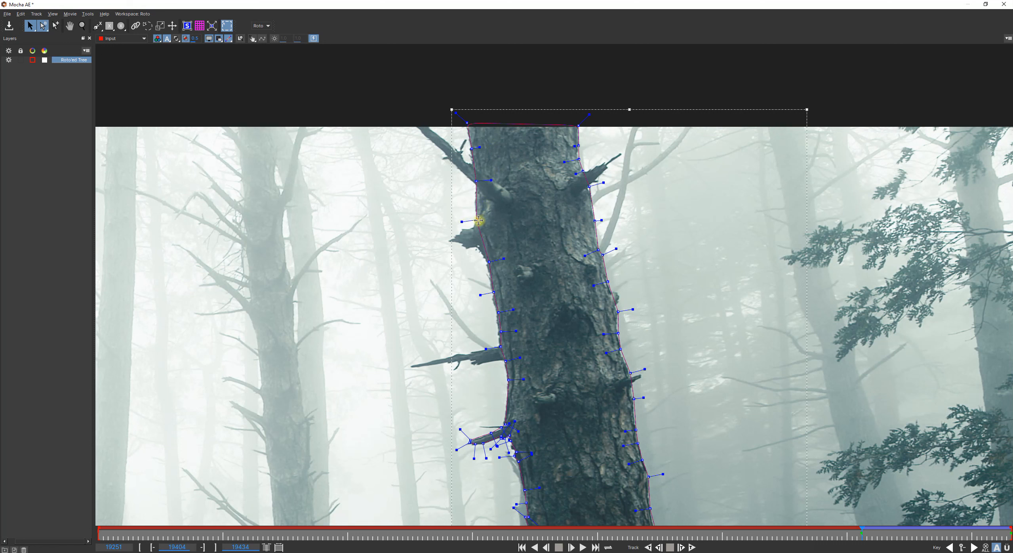
left_click(487, 262)
left_click(490, 324)
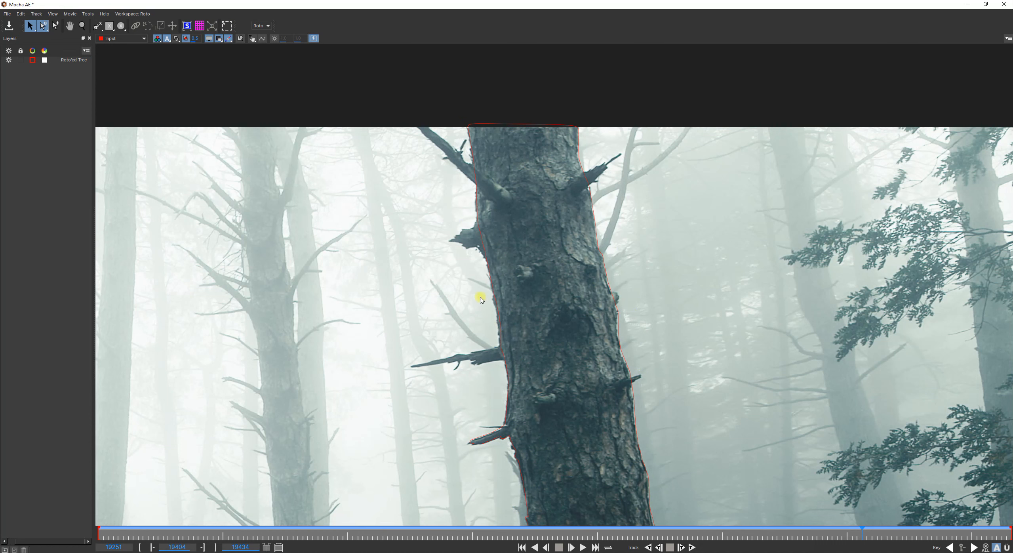
Reselect the tree layer and move the mask points just above the long left branch slightly left
left_click(75, 60)
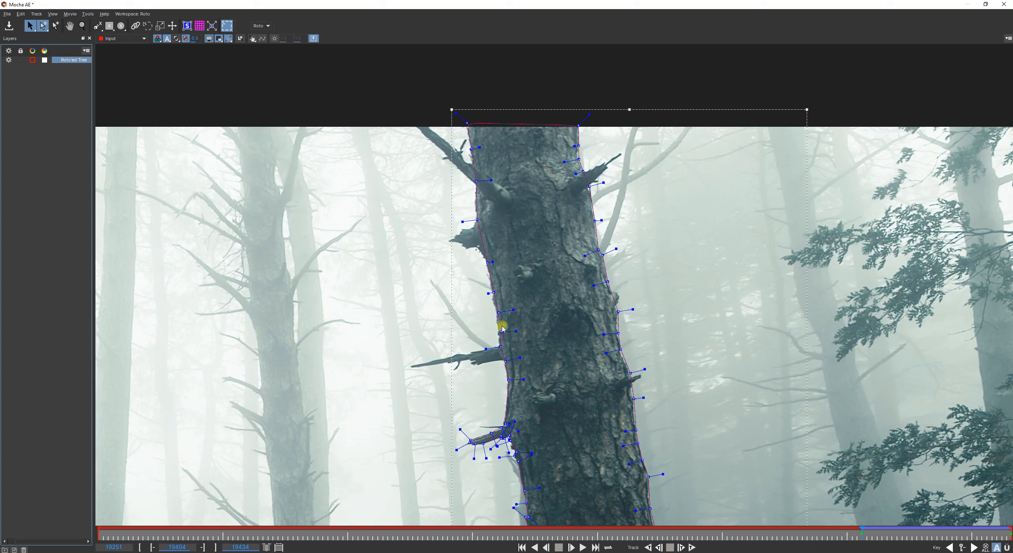
left_click_drag(408, 306, 541, 351)
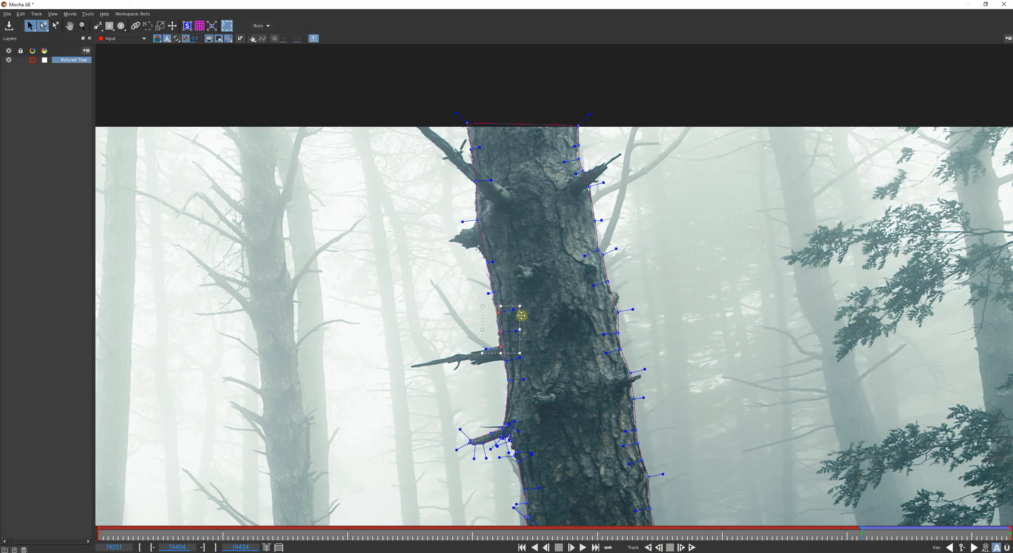
left_click_drag(521, 316, 519, 316)
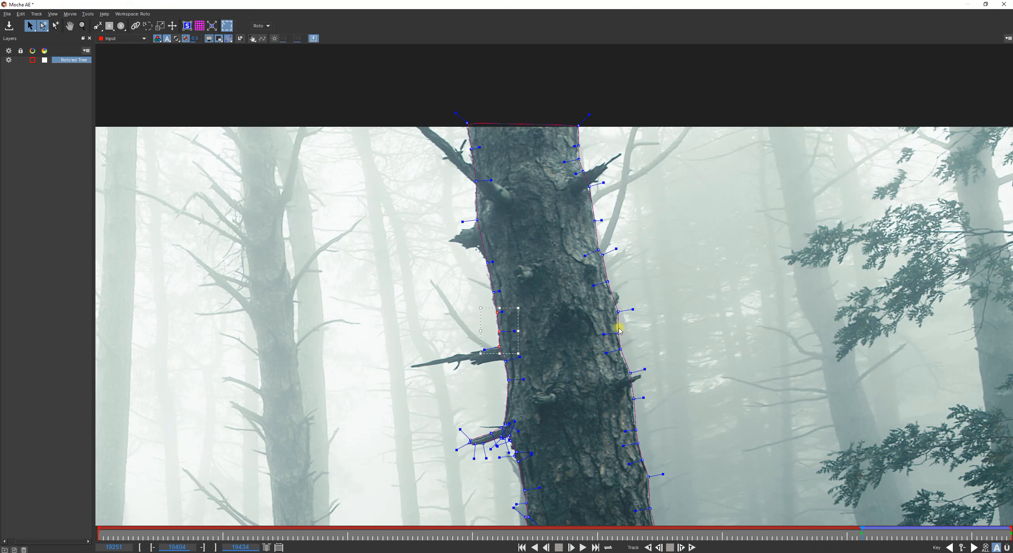
Move the mask points around and above the small stub on the trunk's right edge slightly inward
left_click_drag(661, 418, 606, 331)
left_click_drag(650, 350, 648, 350)
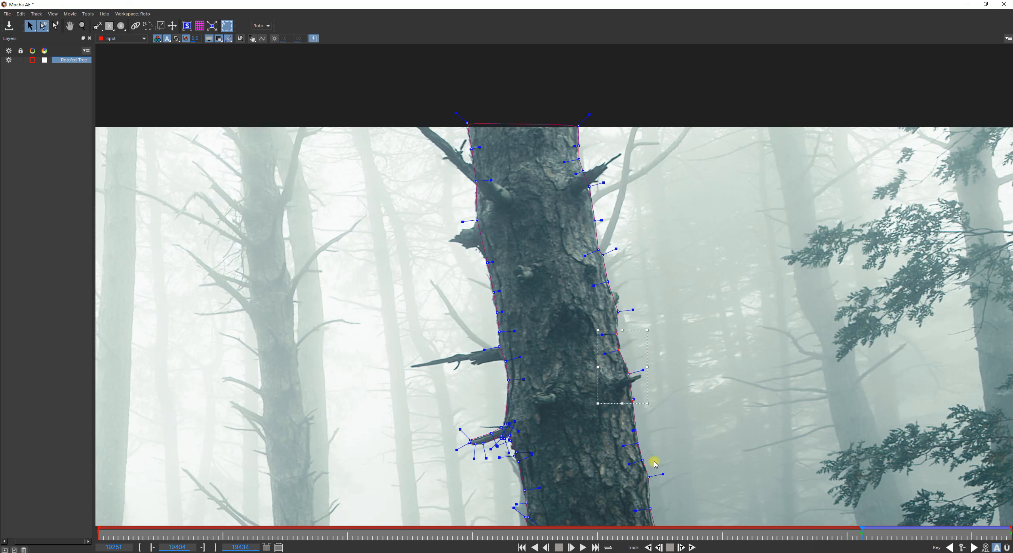
left_click(618, 311)
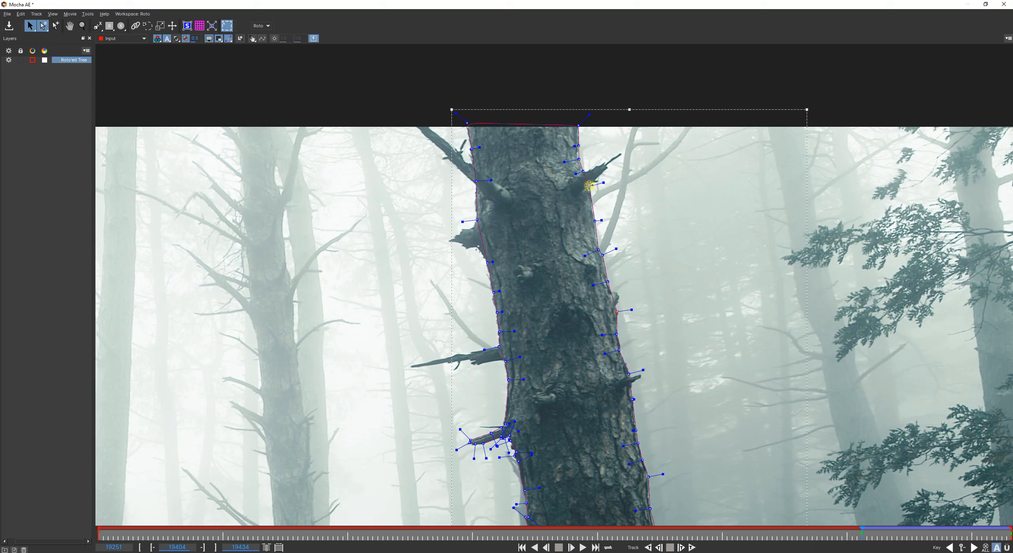
Extend the mask's two top corners further above the frame and adjust the point below the right corner
left_click_drag(578, 124, 578, 110)
left_click_drag(467, 123, 462, 110)
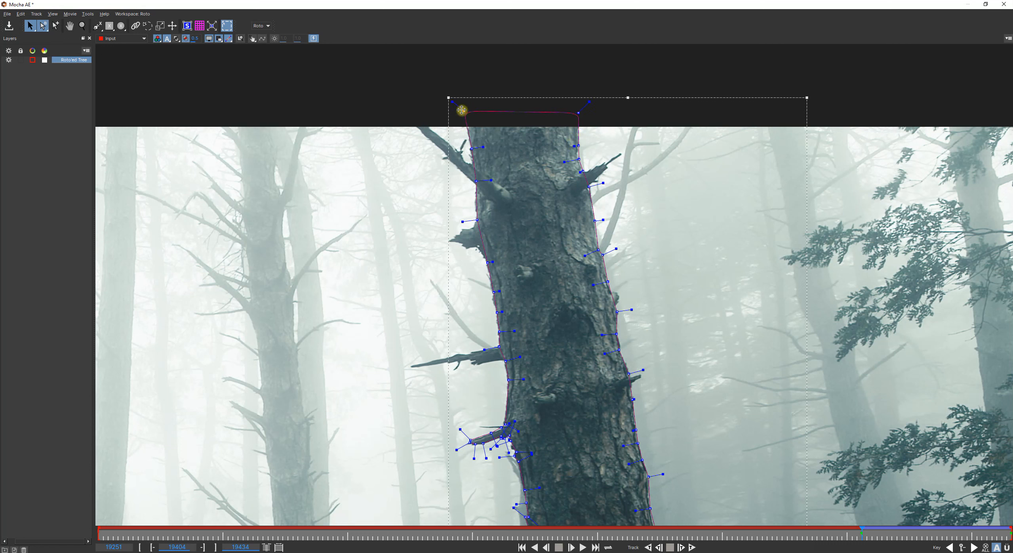
left_click(577, 145)
Pull the mask point on the middle trunk's right edge slightly inward to the bark
key("x")
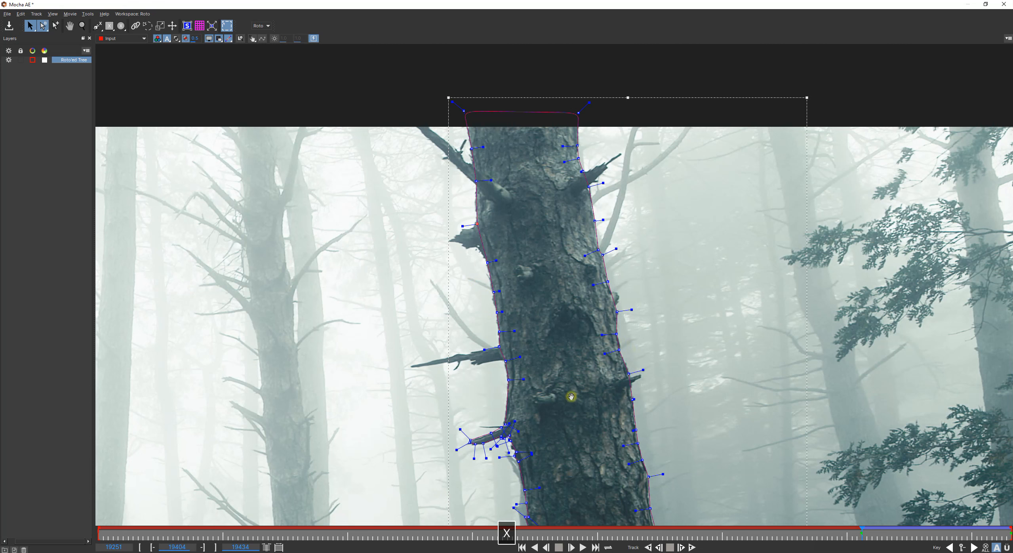
left_click_drag(571, 395, 513, 204)
left_click_drag(451, 378, 370, 334)
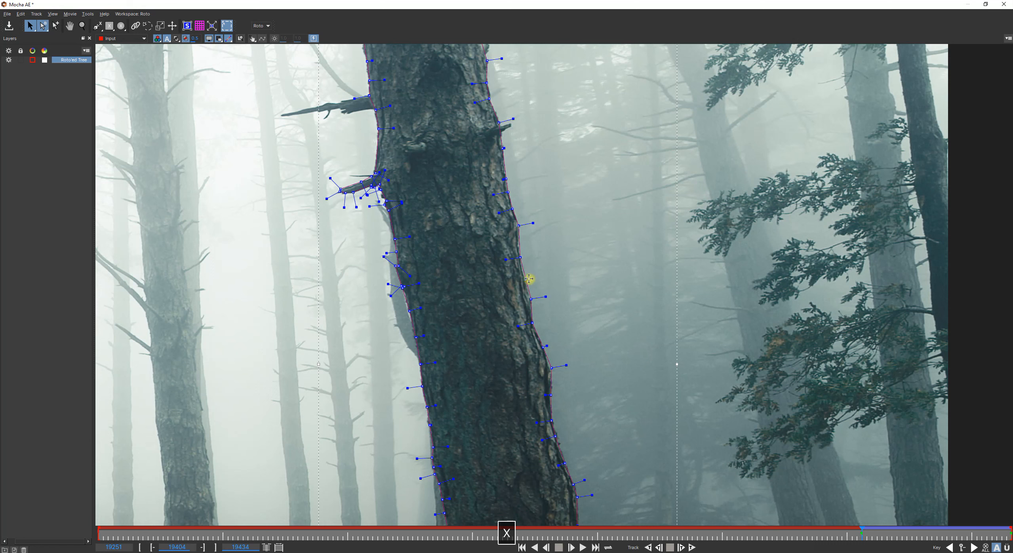
left_click_drag(529, 278, 526, 280)
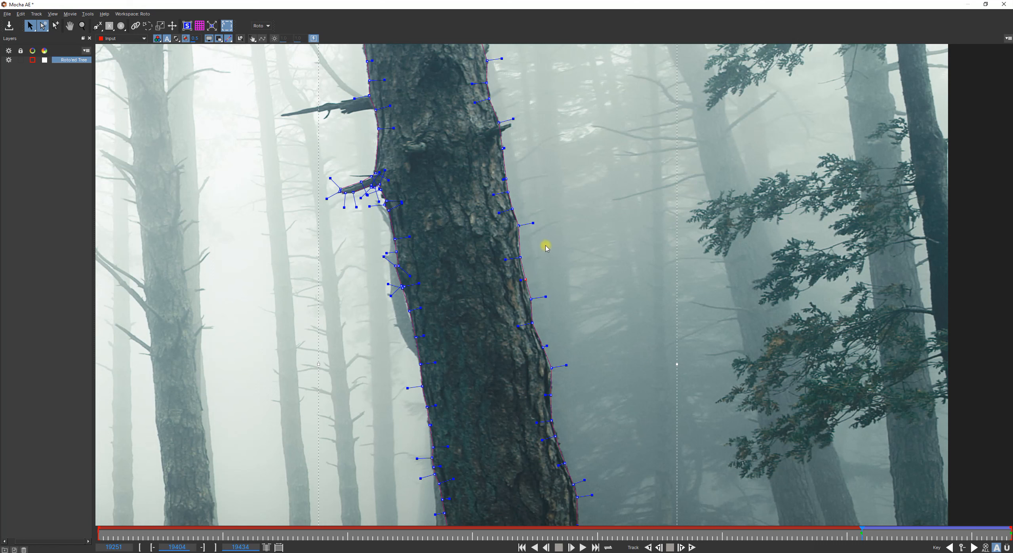
Examine the mask outline down to the tree's base and over the whole tree
key("x")
left_click_drag(503, 353, 540, 218)
left_click_drag(487, 440, 478, 190)
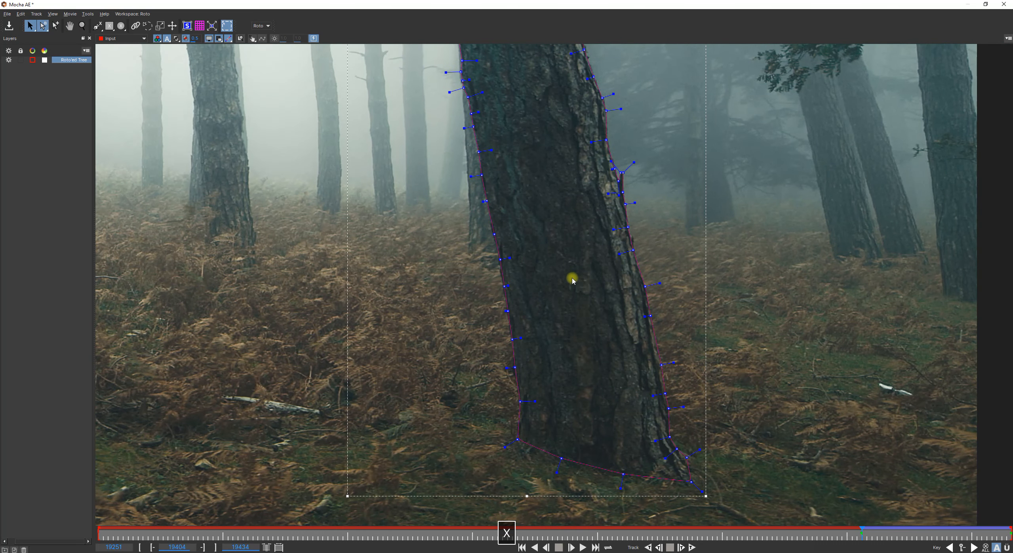
key("z")
left_click_drag(753, 165, 775, 190)
key("x")
left_click_drag(791, 154, 727, 166)
key("z")
key("z")
key("x")
key("z")
key("x")
left_click_drag(630, 220, 526, 213)
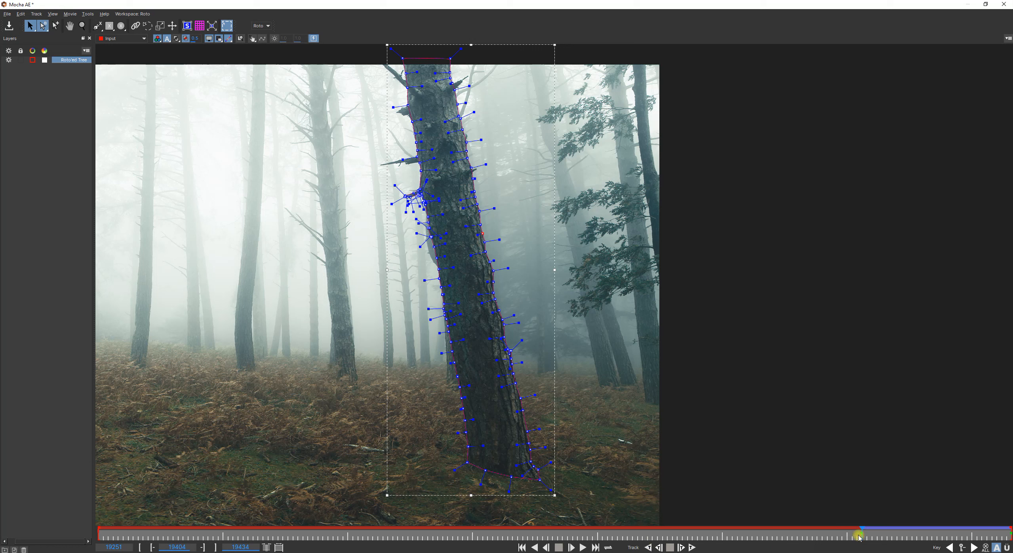
Track the mask backwards to frame 19374 and check its outline against the trunk without the points displayed
left_click(648, 547)
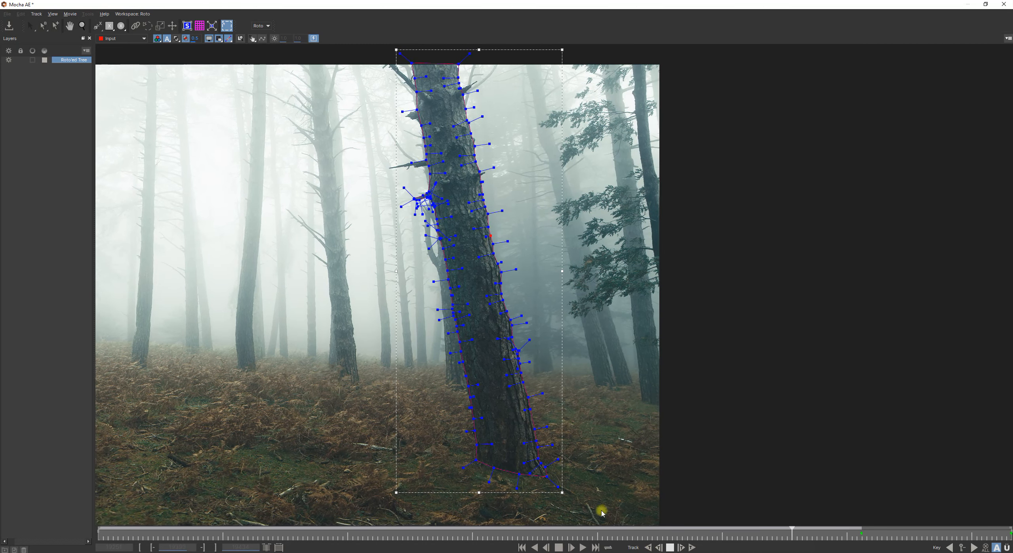
left_click(669, 548)
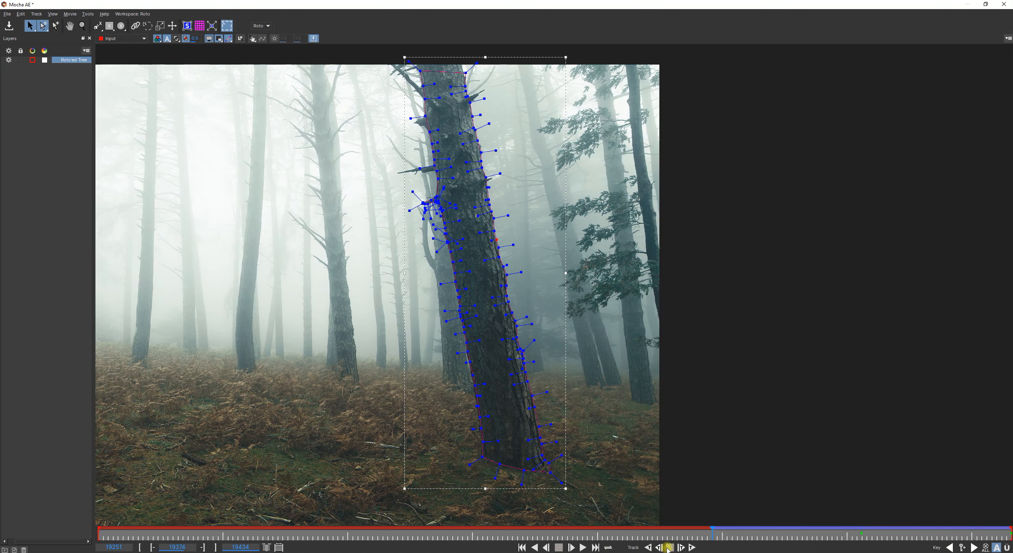
scroll(499, 402, "up", 4)
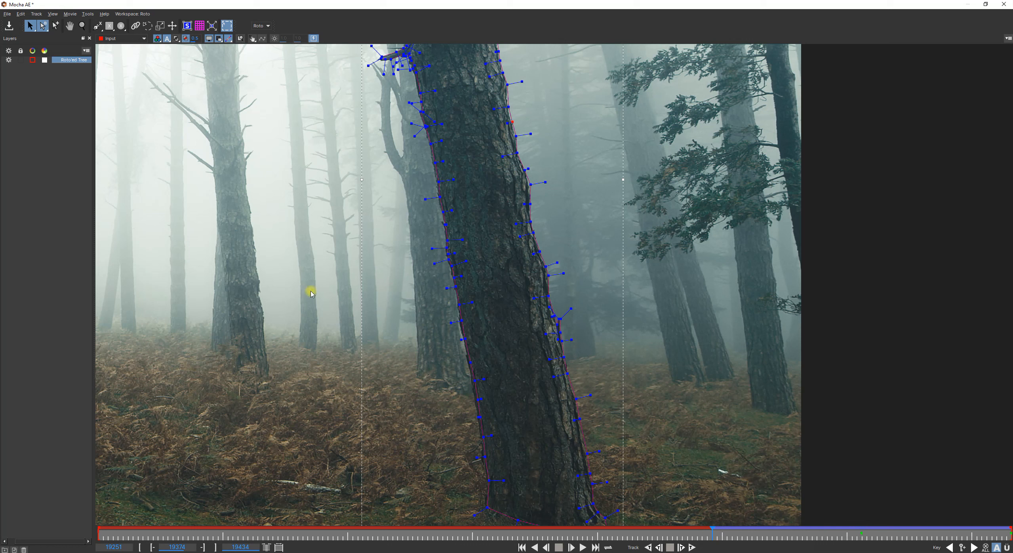
left_click(293, 274)
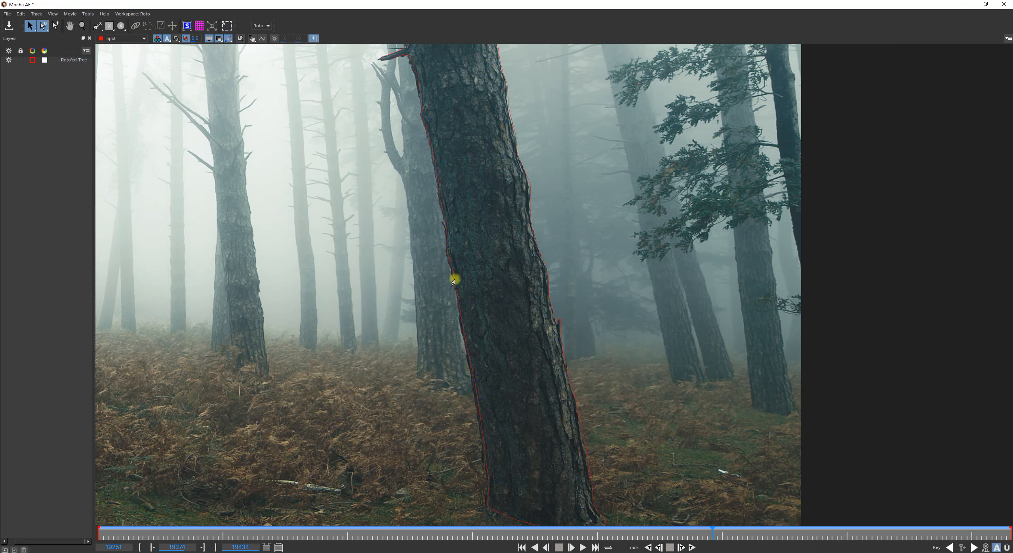
left_click(79, 59)
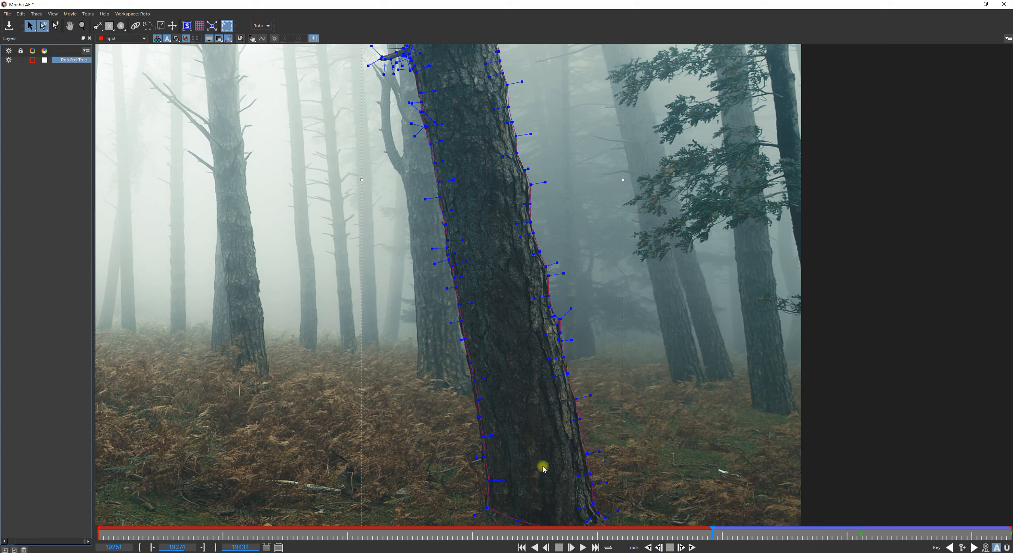
Align the mask points on the lower trunk's left edge and the base's left corner with the bark at frame 19374
left_click_drag(532, 460, 390, 315)
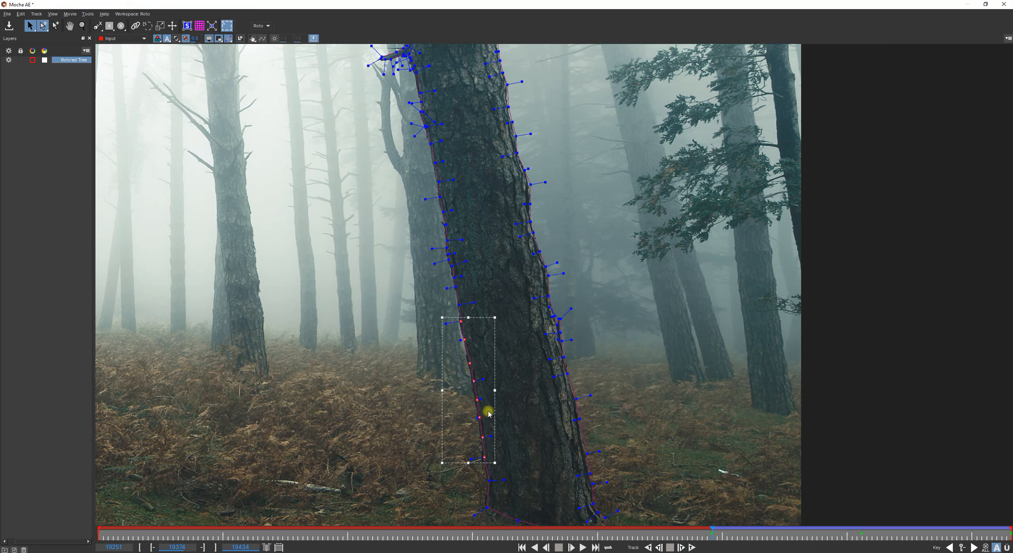
left_click(387, 364)
left_click_drag(387, 364, 499, 410)
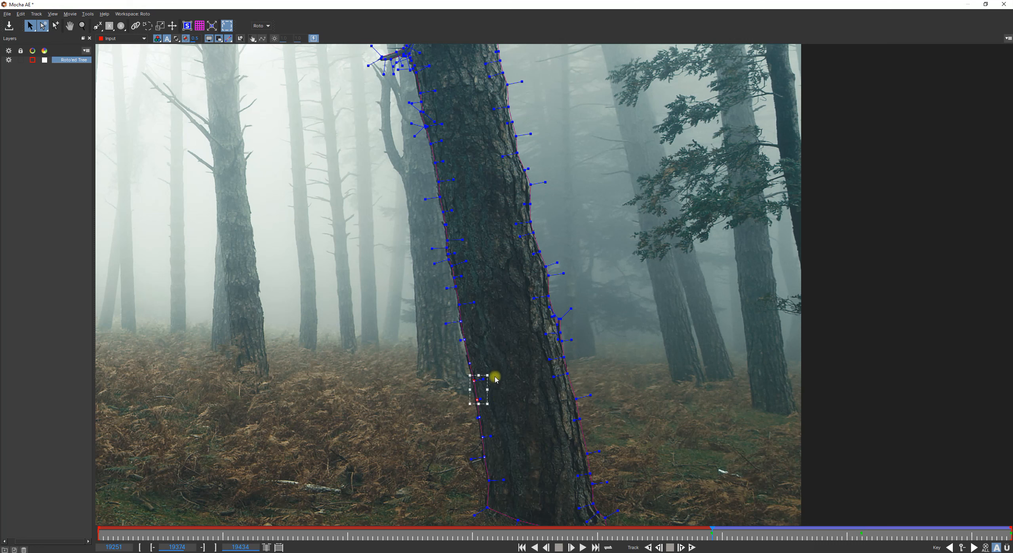
left_click_drag(422, 354, 498, 427)
left_click(480, 437)
left_click_drag(487, 480, 484, 508)
key("x")
left_click_drag(548, 480, 472, 265)
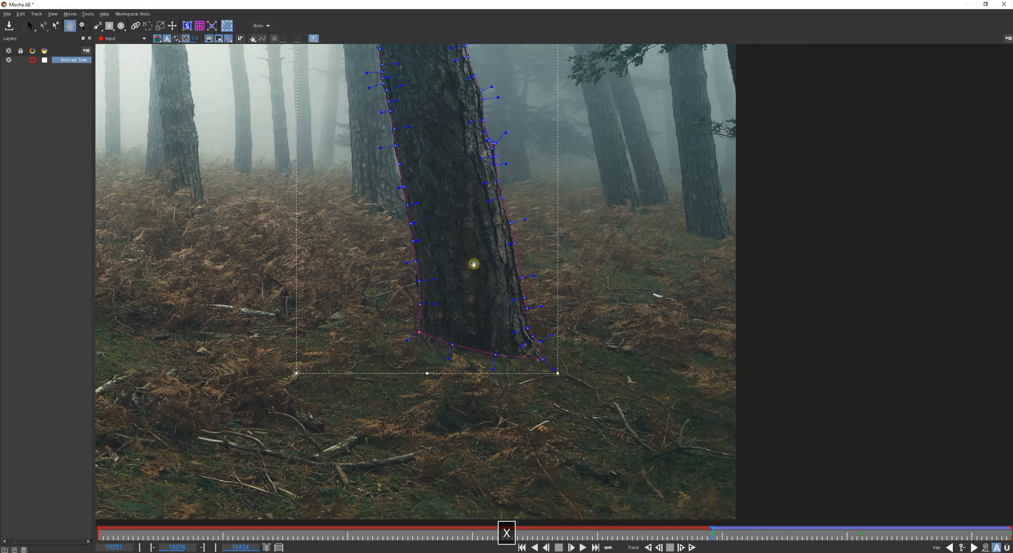
left_click_drag(448, 330, 448, 330)
Shift the mask points along the middle trunk's left edge slightly left and adjust the individual points beneath them
key("x")
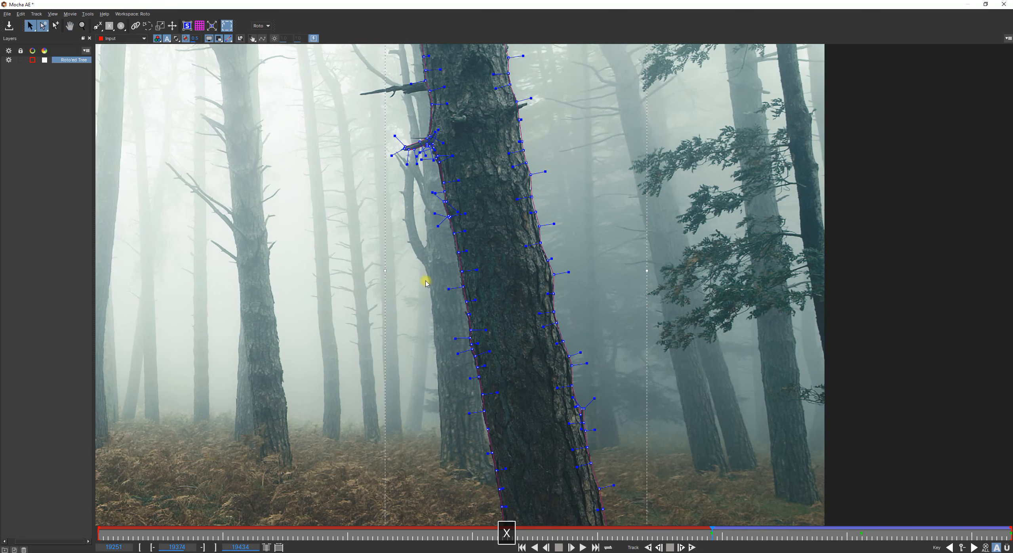
left_click_drag(414, 248, 509, 362)
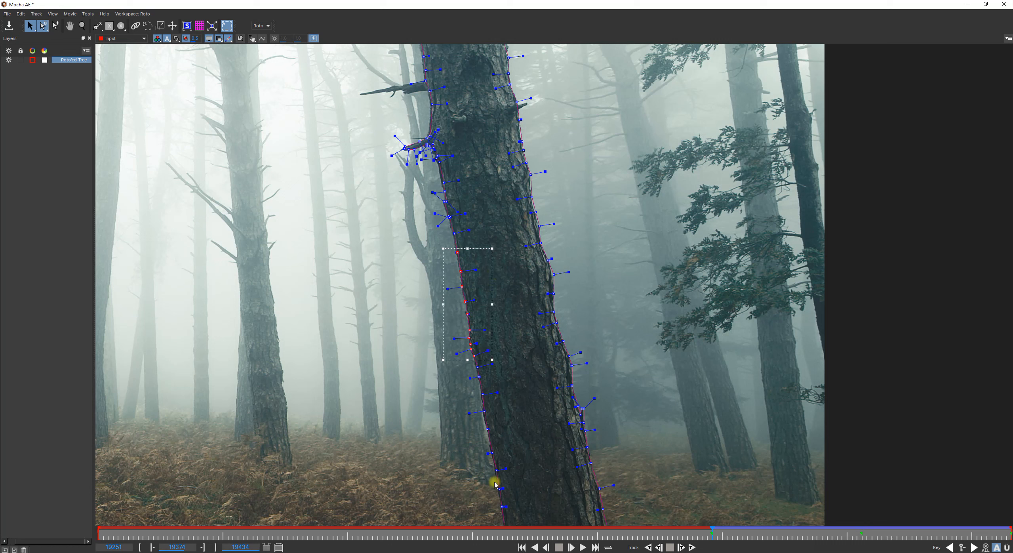
left_click(482, 412)
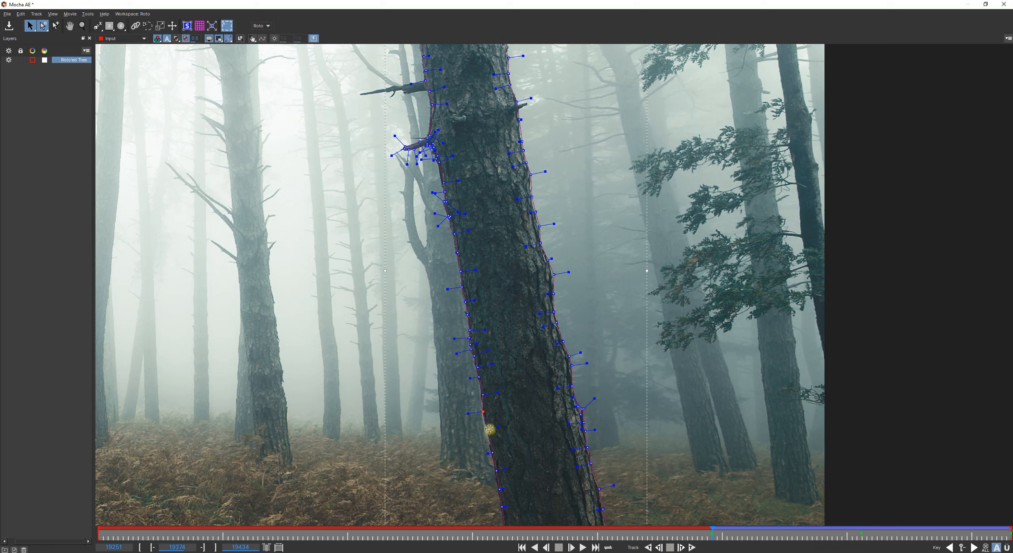
left_click(481, 394)
left_click(476, 367)
Shift the mask points on the trunk's left edge below the broken branch slightly left
key("x")
left_click_drag(488, 237, 458, 279)
key("z")
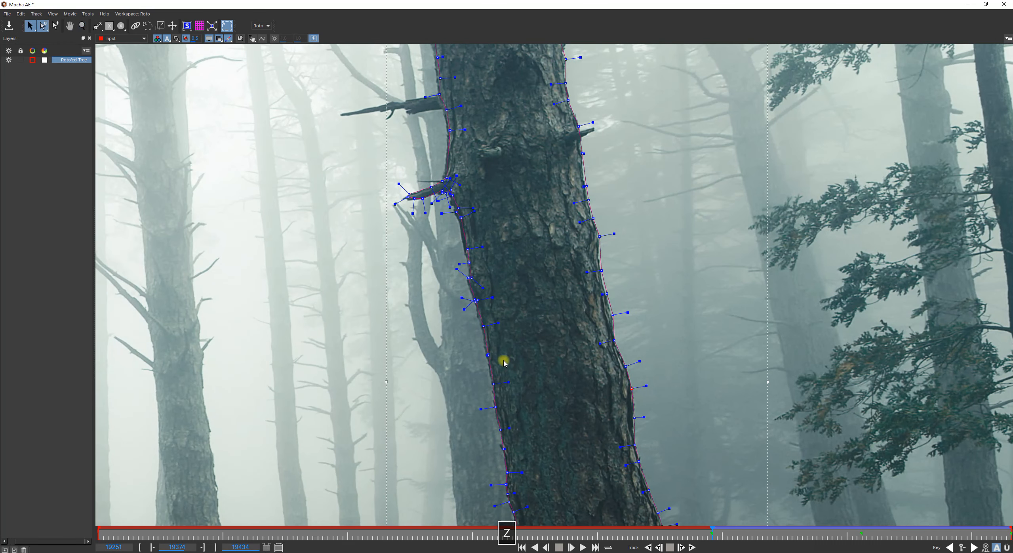
left_click_drag(417, 375, 502, 209)
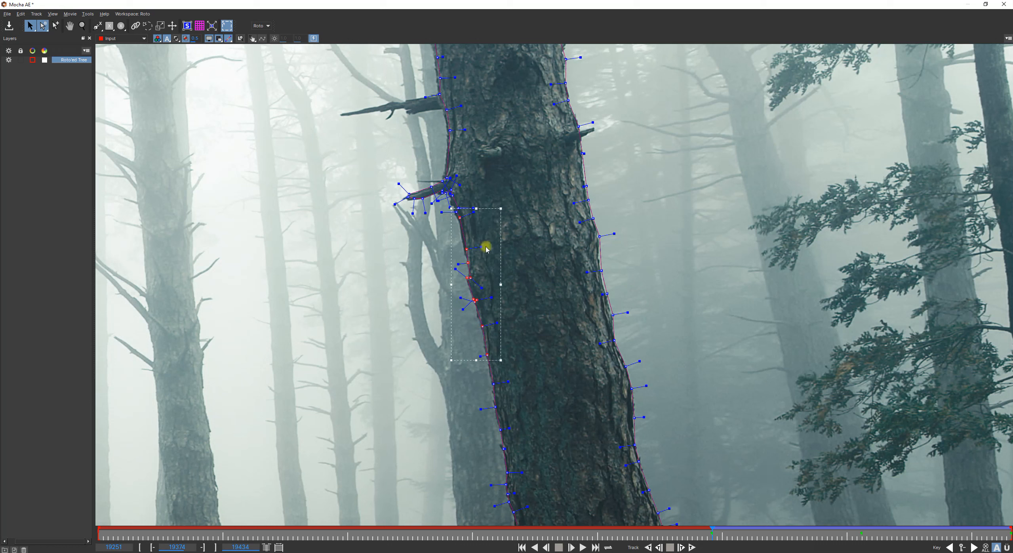
Adjust the mask points around the left broken branch and the point just below it to match the bark
key("x")
left_click_drag(339, 230, 402, 341)
left_click_drag(400, 280, 536, 335)
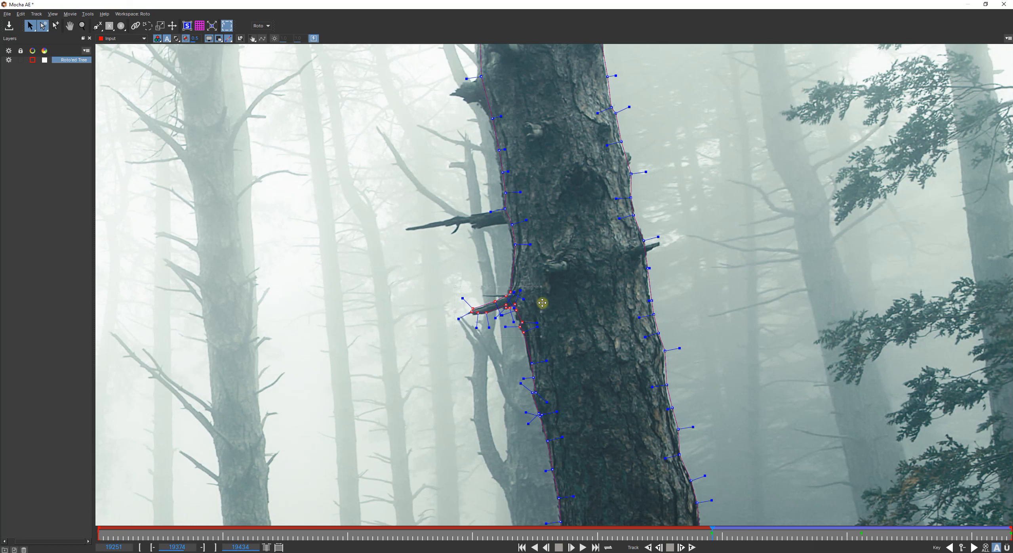
left_click(530, 360)
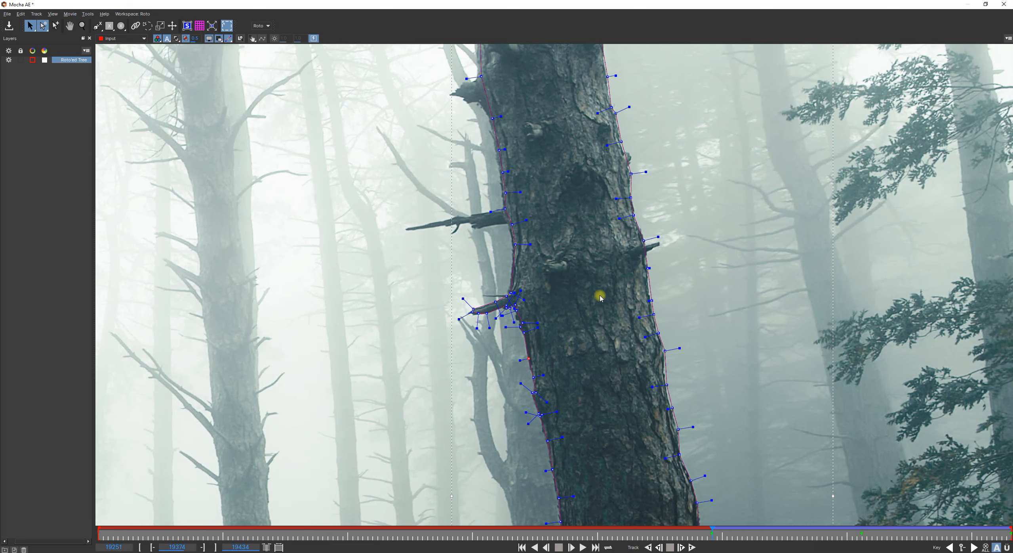
Adjust the mask points along the upper and middle trunk's right edge to match the bark at frame 19374
left_click_drag(678, 300, 579, 362)
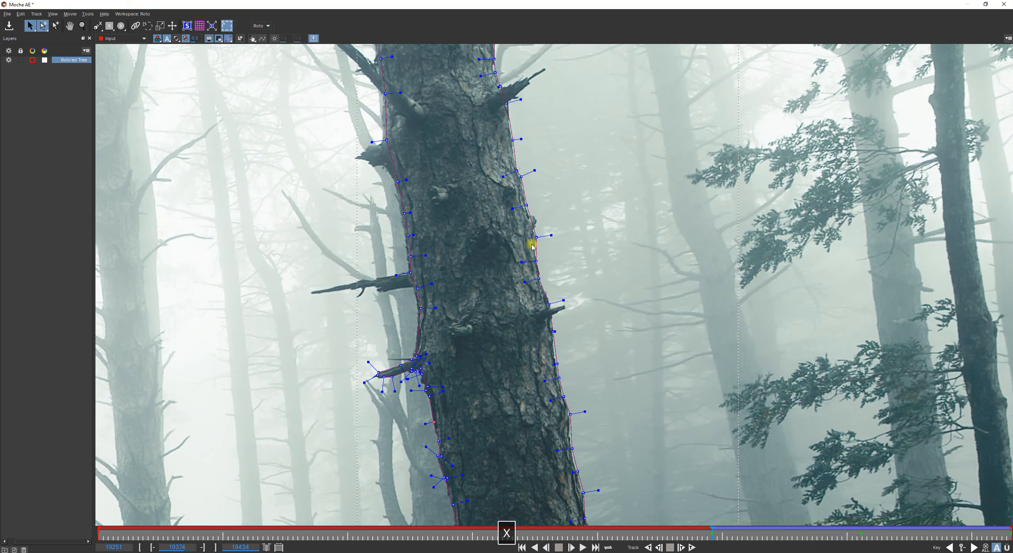
left_click_drag(537, 238, 535, 236)
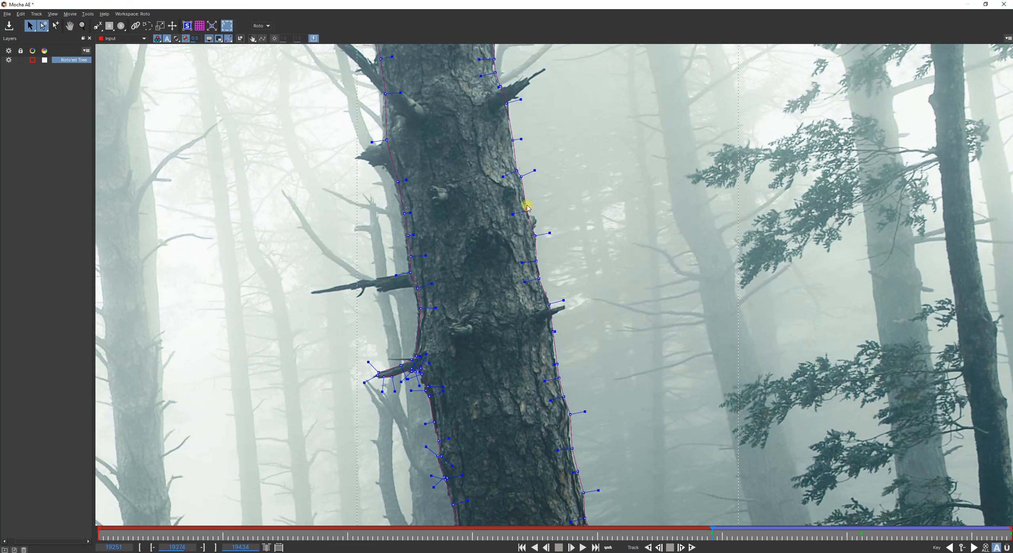
left_click_drag(556, 365, 554, 356)
left_click_drag(576, 471, 553, 268)
key("x")
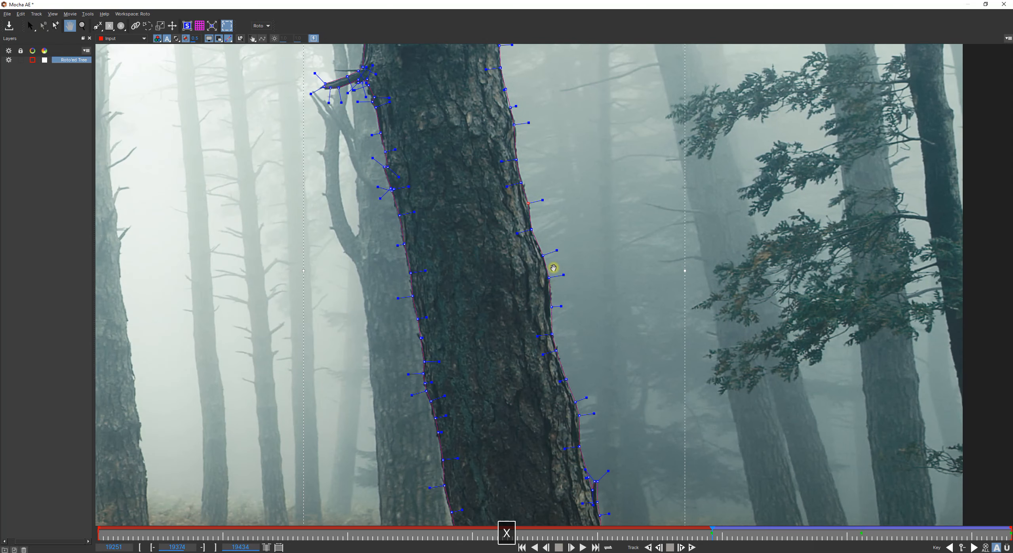
left_click(550, 306)
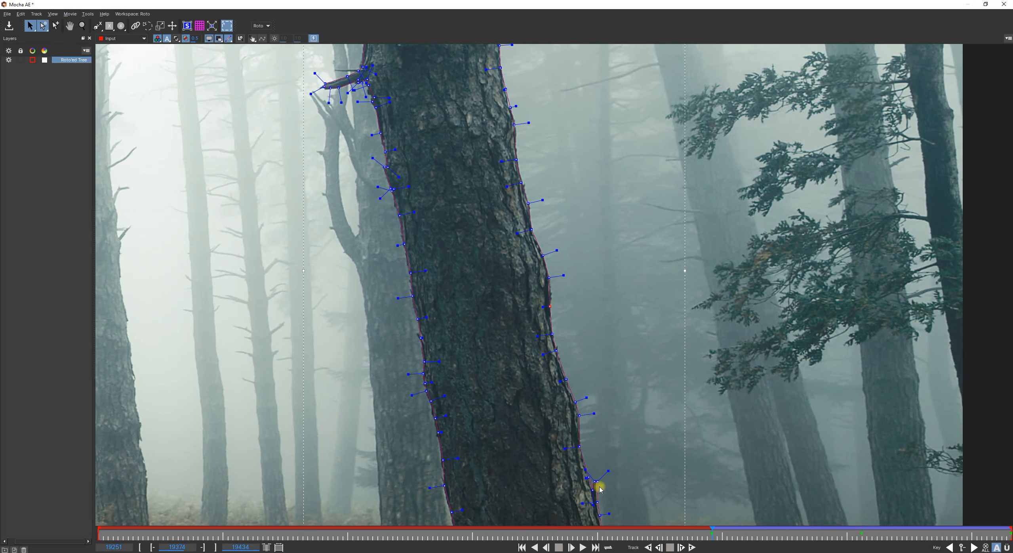
Align the mask points around the small bark knot on the lower trunk's right edge and the point beneath it
key("x")
left_click_drag(604, 461, 519, 264)
left_click_drag(541, 338, 494, 279)
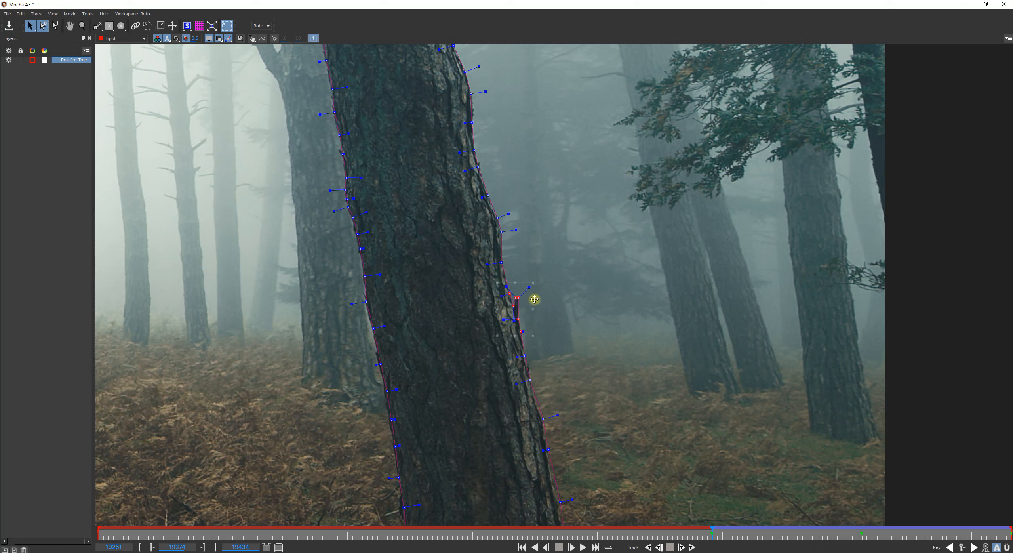
left_click(523, 355)
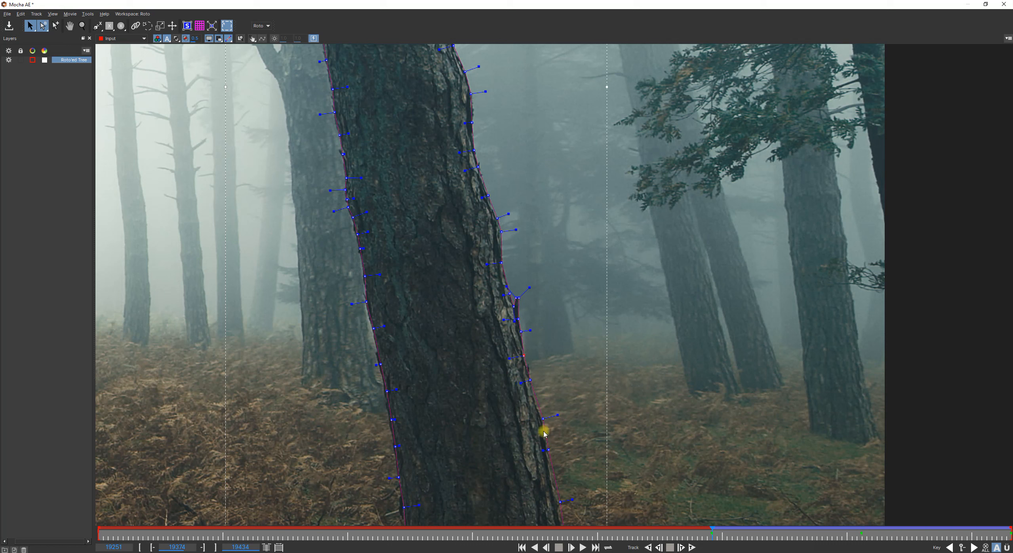
Move the mask points on the right edge just above the tree's base inward onto the bark
left_click_drag(511, 405, 600, 298)
key("x")
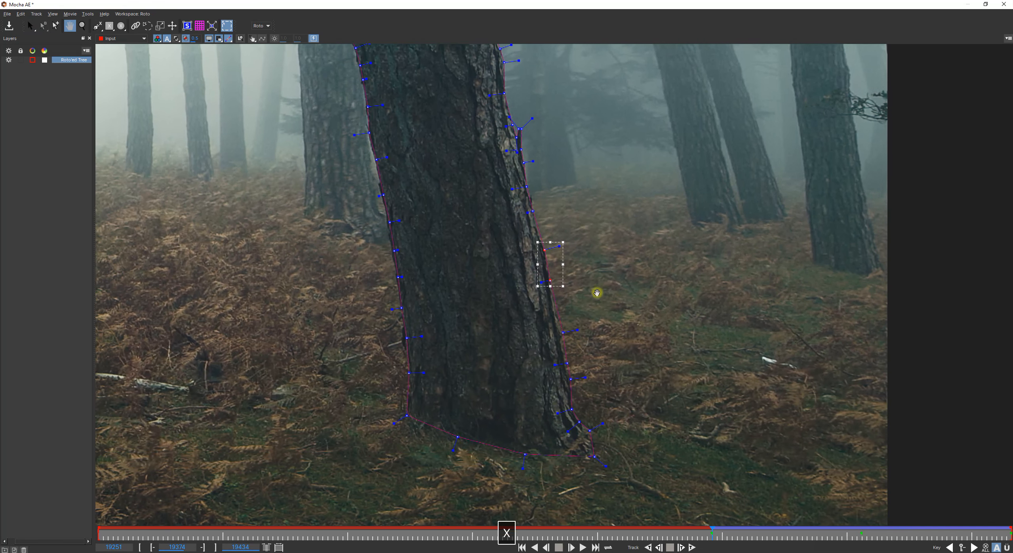
left_click_drag(563, 333, 559, 333)
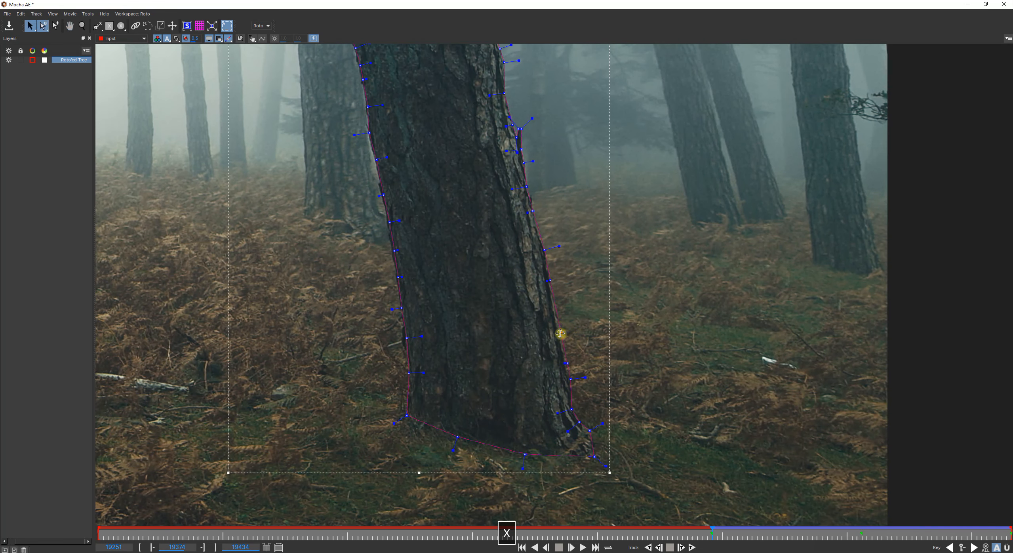
left_click(569, 359)
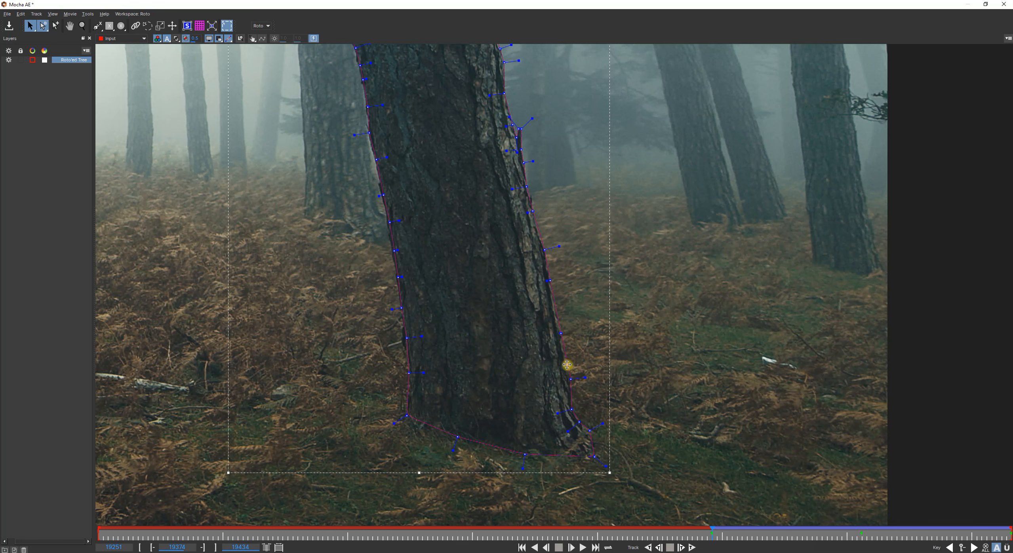
Nudge the mask points down the middle and lower trunk's left edge to follow the bark outline
key("x")
left_click_drag(562, 359, 580, 440)
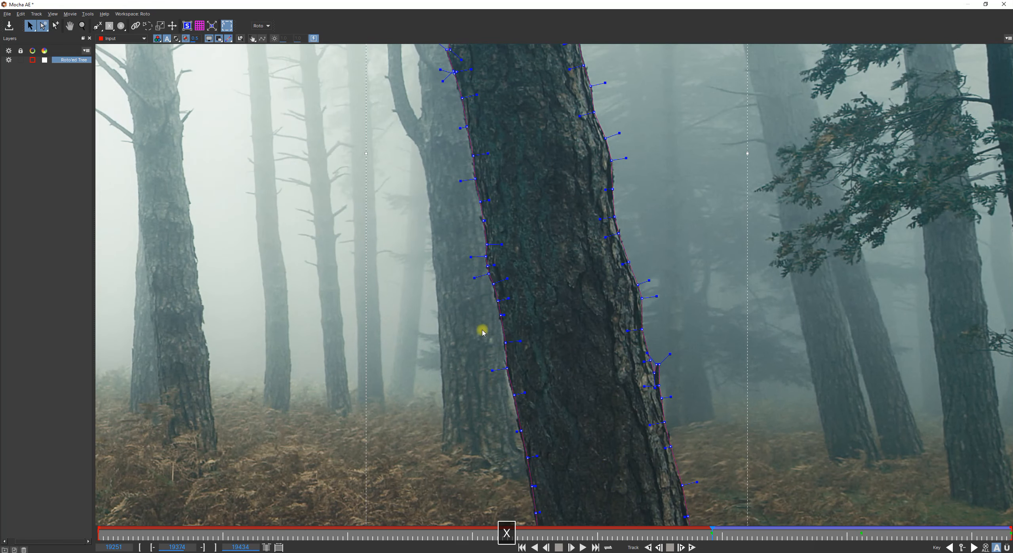
left_click_drag(465, 295, 531, 329)
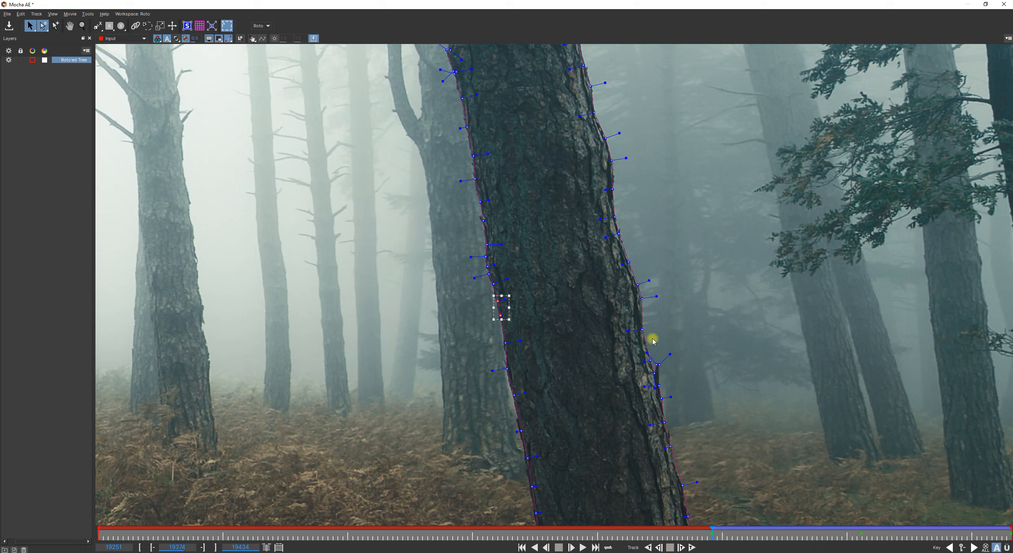
left_click(504, 342)
left_click(506, 343)
left_click(513, 395)
left_click(521, 432)
left_click_drag(528, 459, 480, 366)
key("x")
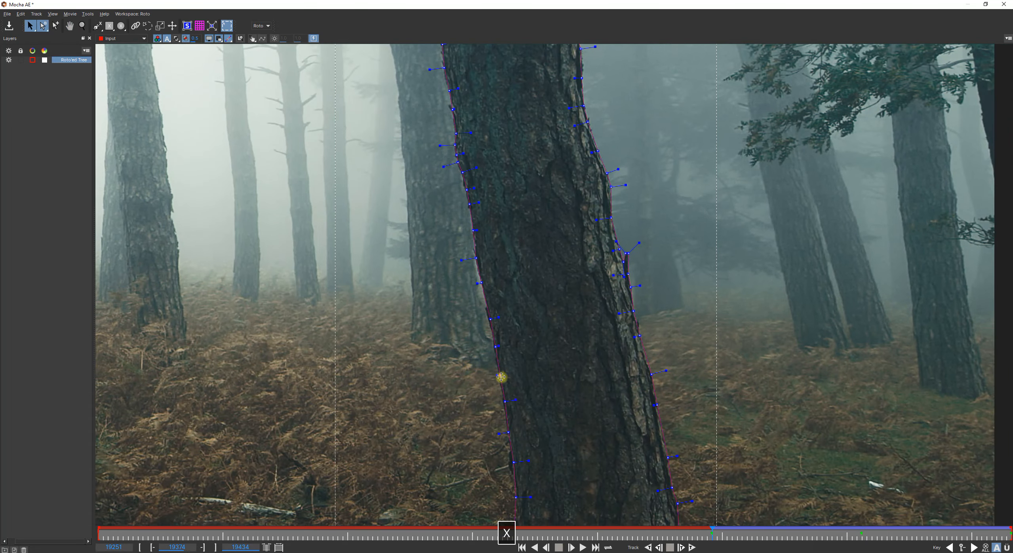
left_click(504, 401)
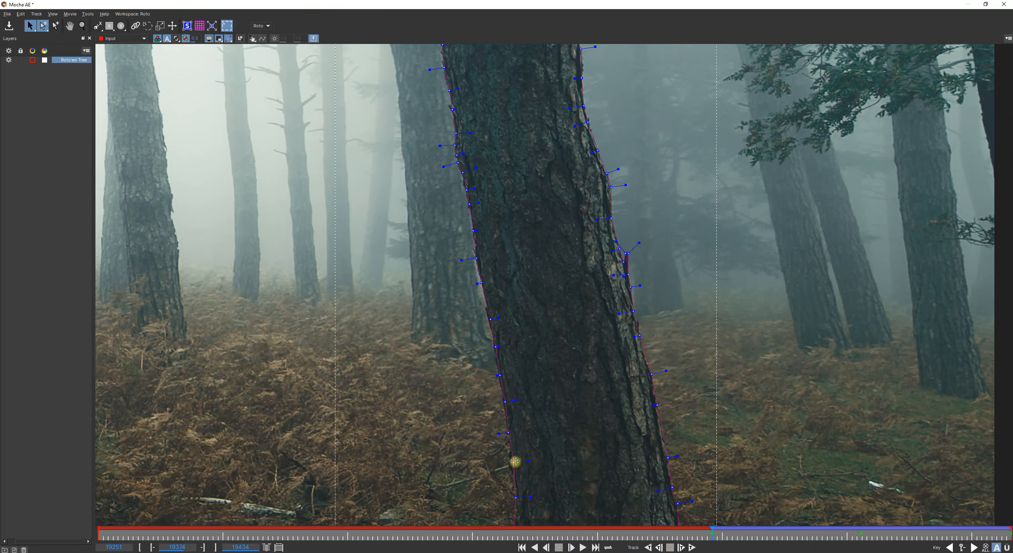
Move the mask's two top points up beyond the footage's upper border, in line with the trunk's edges
key("x")
left_click_drag(477, 197, 519, 331)
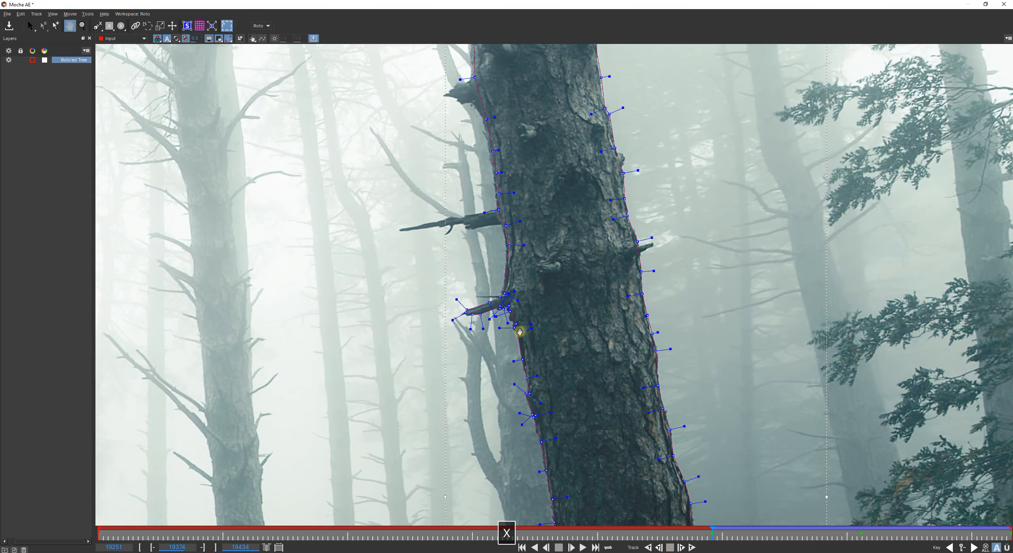
left_click_drag(534, 271, 541, 402)
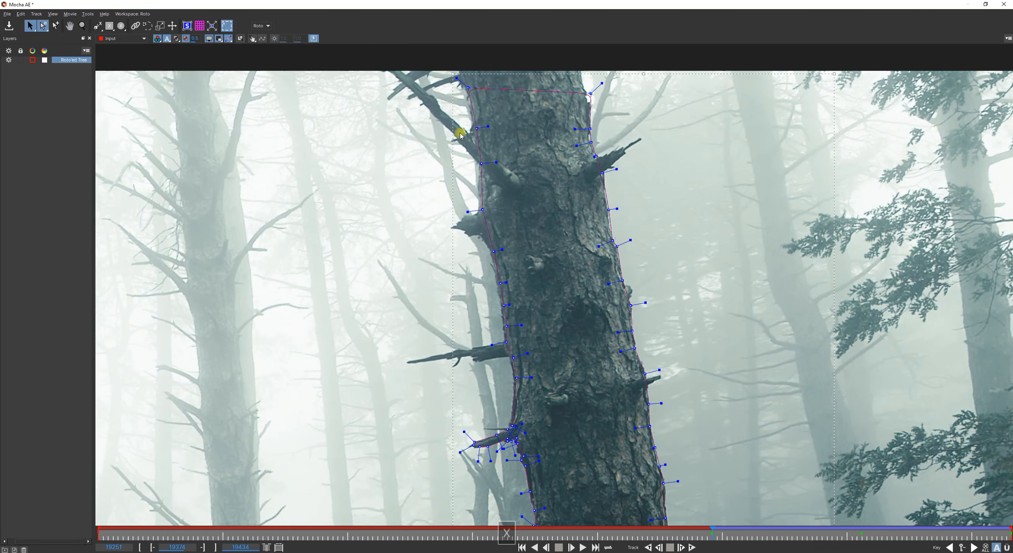
key("x")
left_click_drag(486, 140, 504, 194)
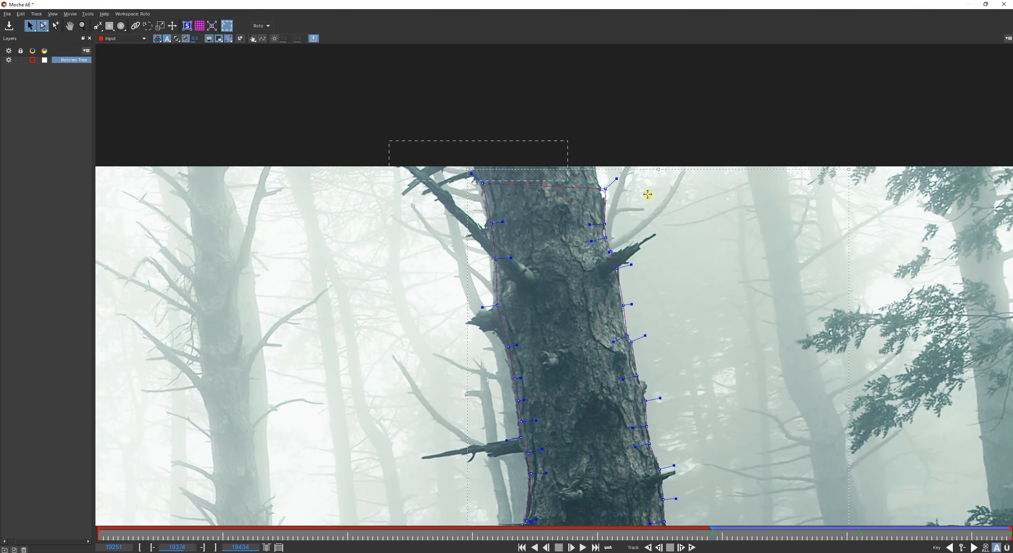
left_click_drag(647, 194, 672, 198)
left_click_drag(606, 187, 594, 151)
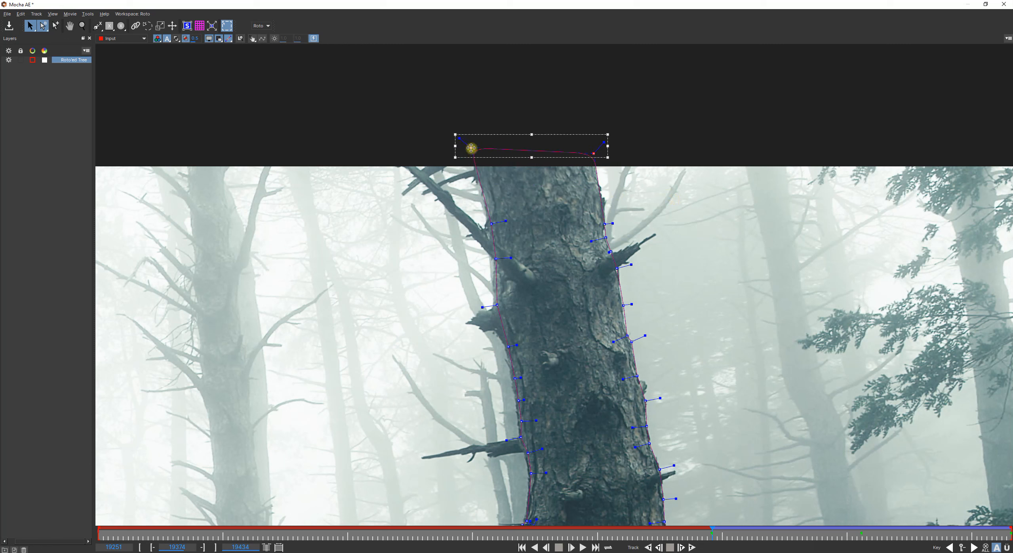
Fit the mask points near the highest branches and the short stub to the upper trunk's edges
left_click_drag(490, 225, 489, 225)
left_click_drag(496, 260, 492, 261)
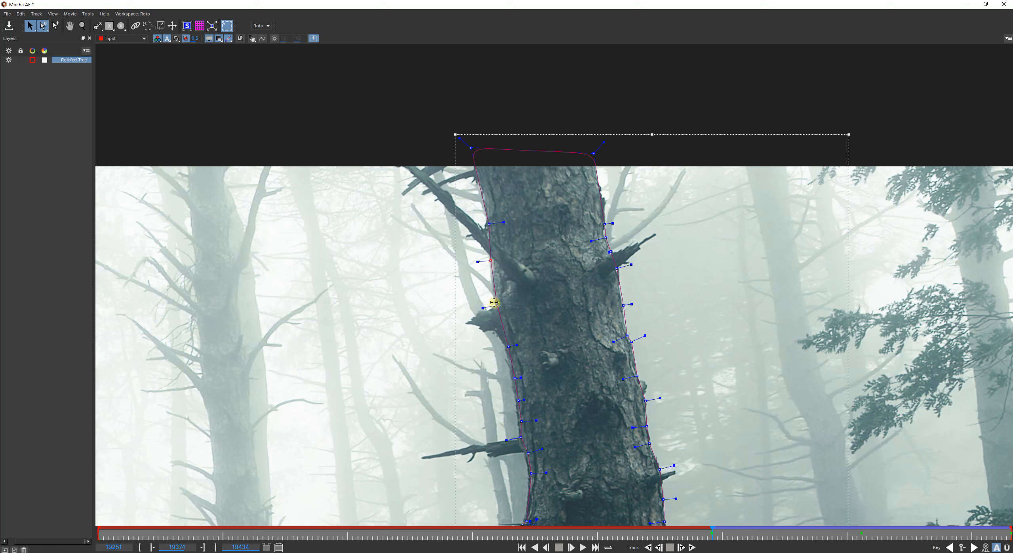
left_click_drag(496, 304, 493, 311)
left_click_drag(491, 260, 495, 273)
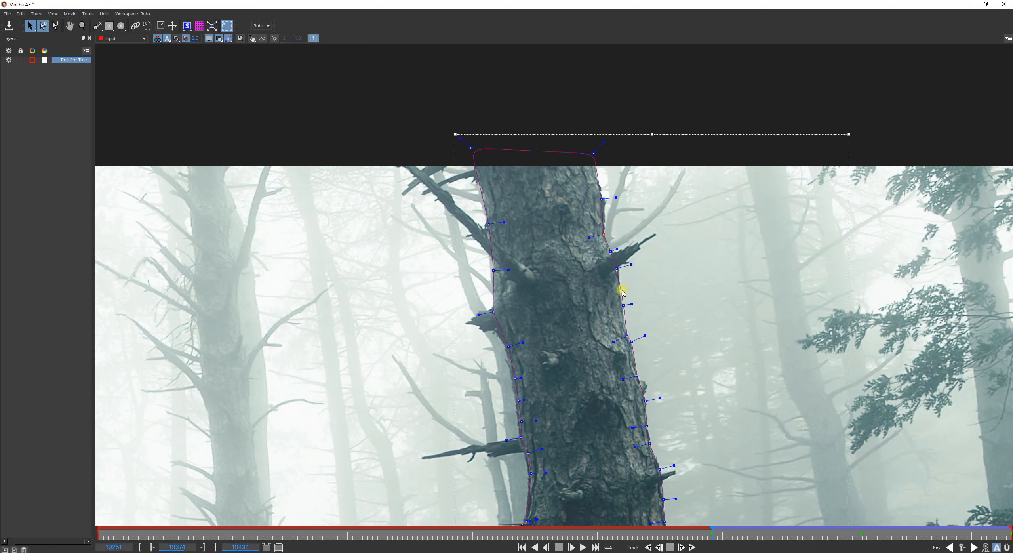
Refine the mask points on the trunk's left edge between the upper stub and the lower broken branch
key("x")
left_click_drag(588, 308, 595, 231)
left_click_drag(500, 234, 499, 235)
left_click_drag(516, 269, 505, 253)
left_click_drag(521, 301, 519, 286)
left_click(522, 319)
left_click(517, 279)
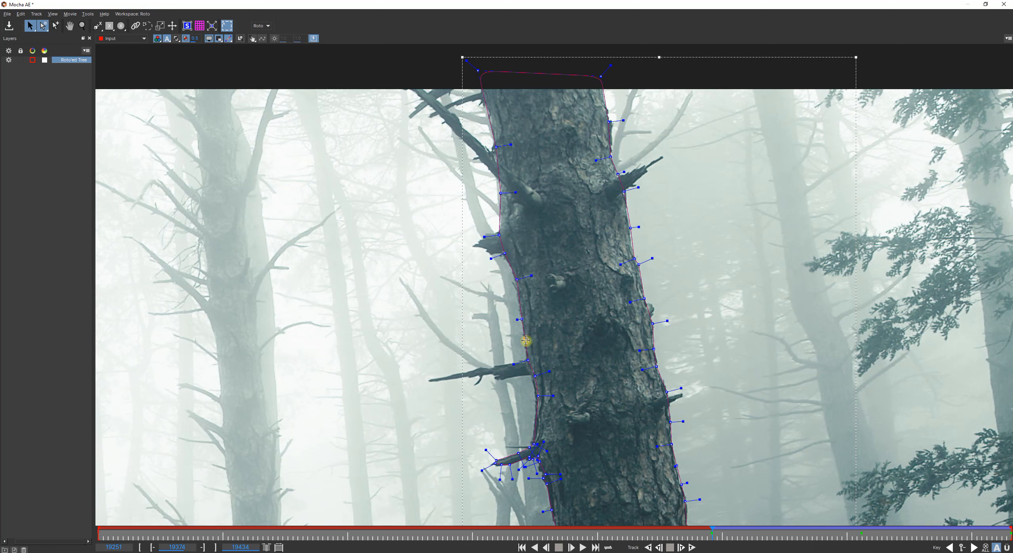
left_click(526, 360)
left_click(535, 376)
left_click(532, 443)
Track the tree mask backwards from frame 19374 and stop at frame 19340
key("z")
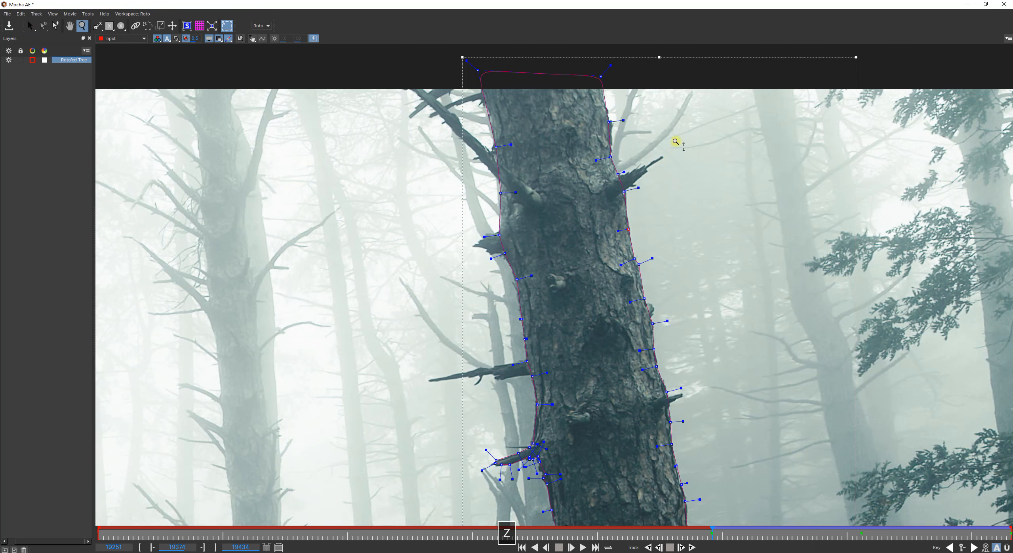
left_click_drag(675, 141, 662, 332)
key("x")
left_click_drag(653, 369, 534, 268)
key("x")
key("x")
left_click_drag(517, 97, 612, 145)
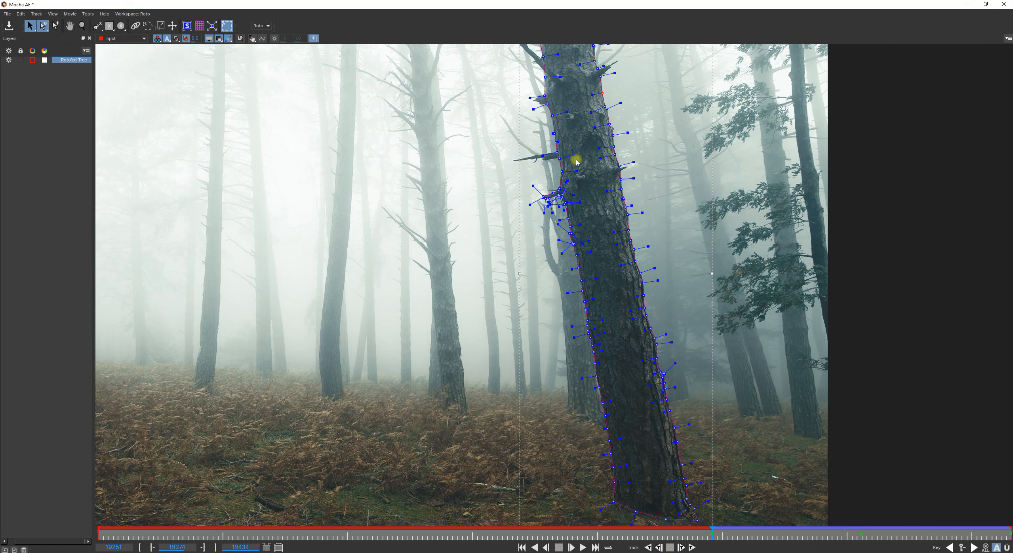
left_click(648, 547)
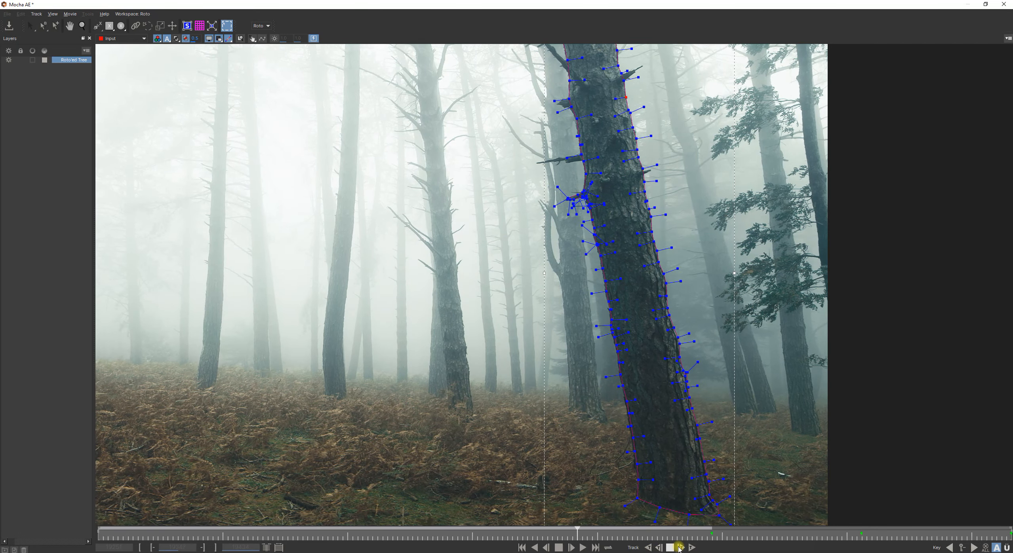
left_click(670, 547)
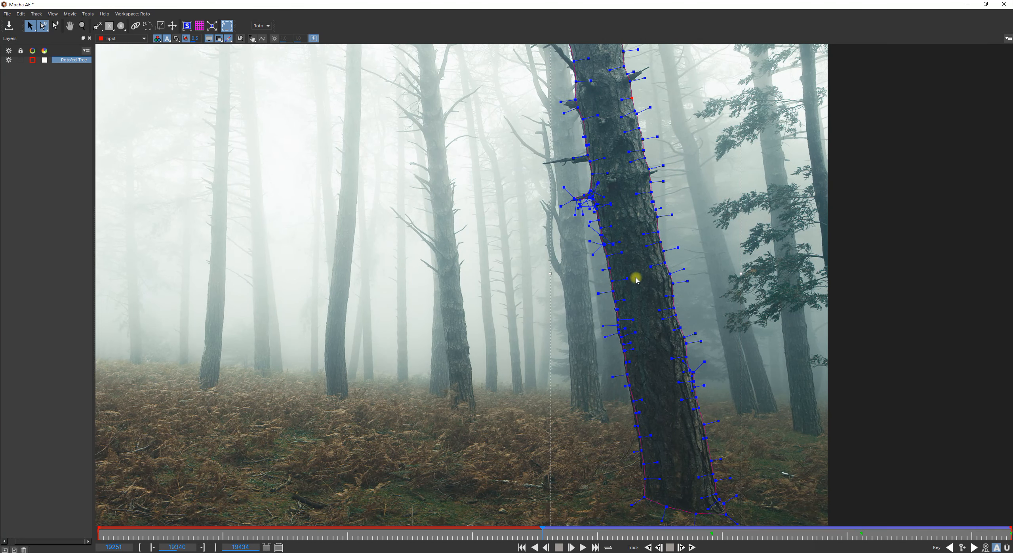
Shift the two groups of mask points on the left edge below the broken branch slightly left at frame 19340
key("z")
left_click_drag(610, 332, 453, 251)
key("x")
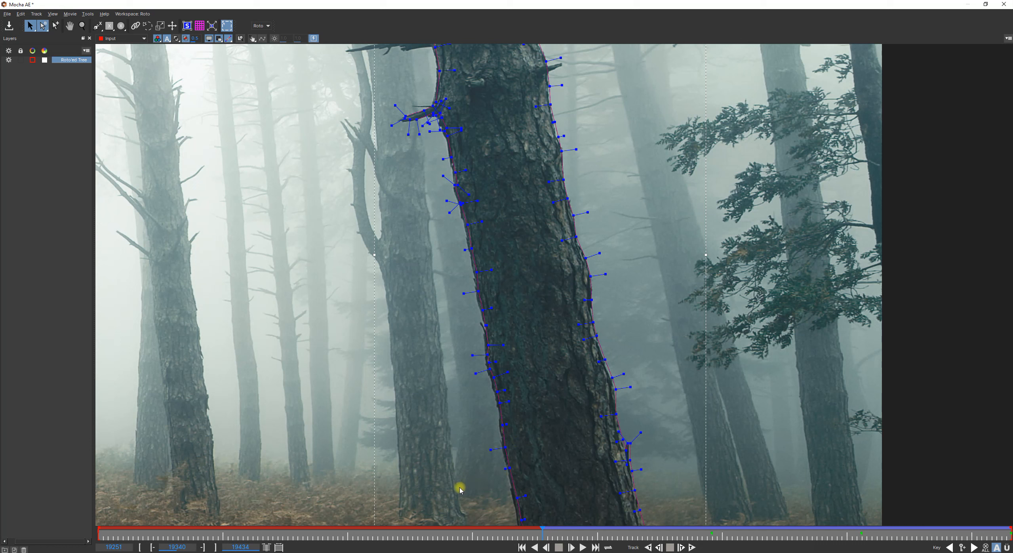
left_click_drag(542, 477, 433, 235)
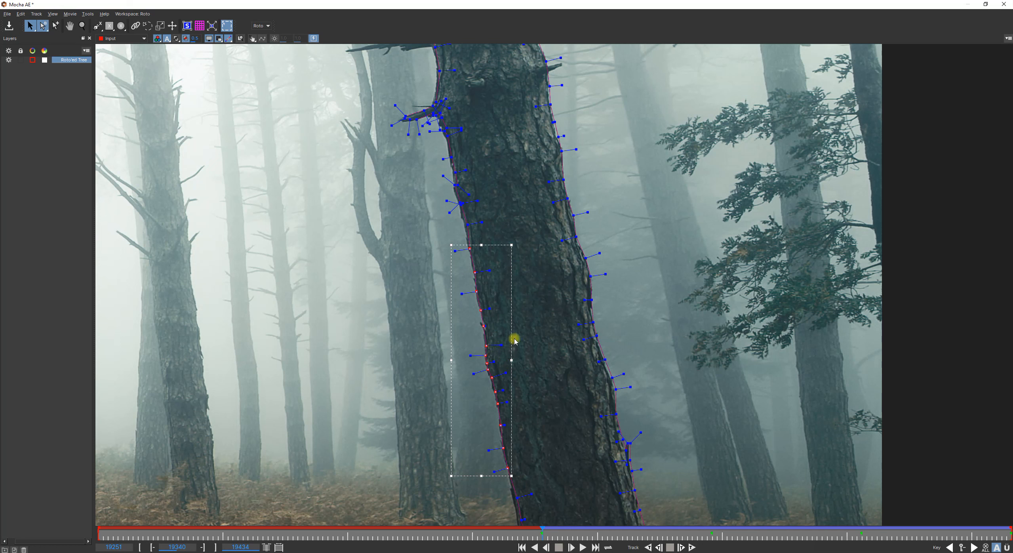
left_click_drag(512, 335, 512, 336)
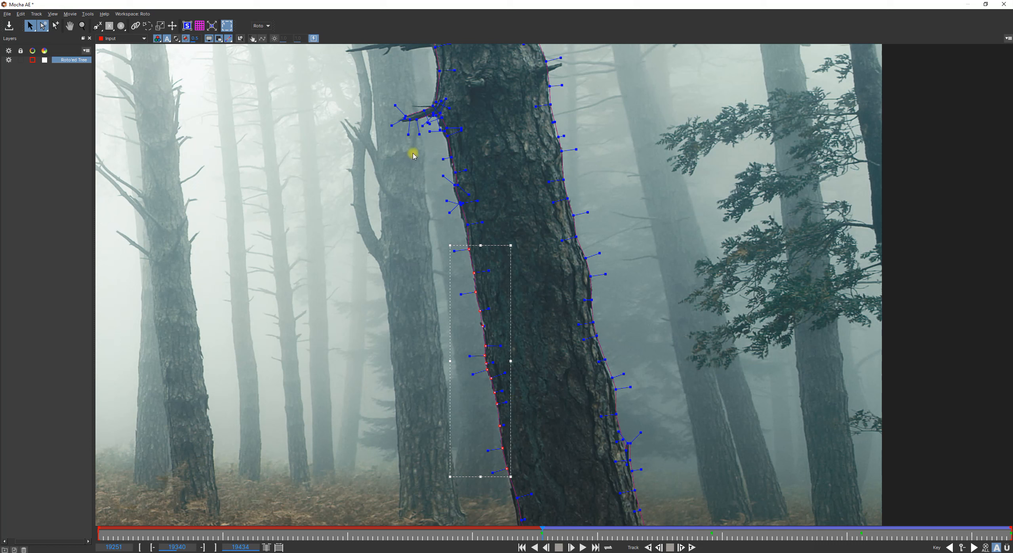
left_click_drag(413, 155, 493, 228)
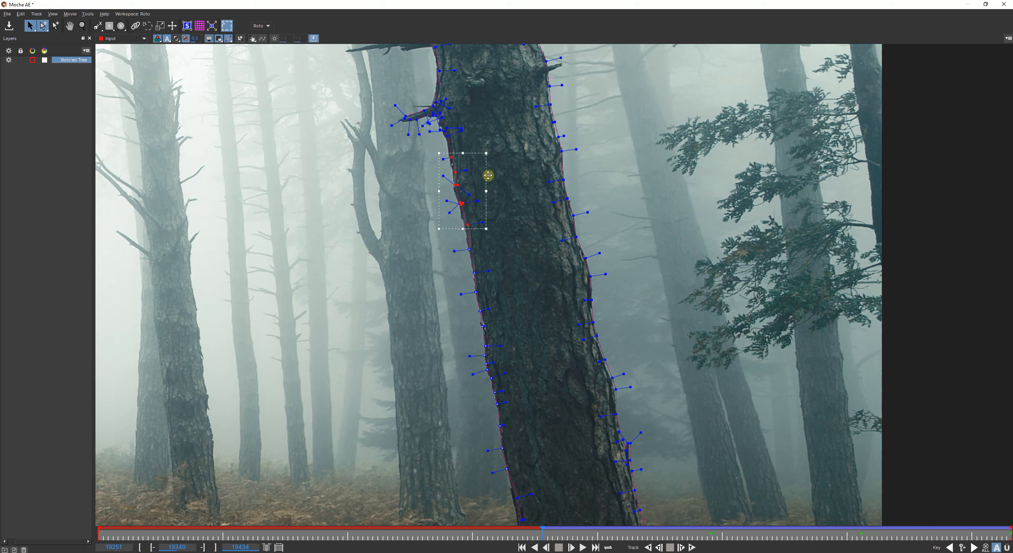
left_click_drag(486, 174, 484, 175)
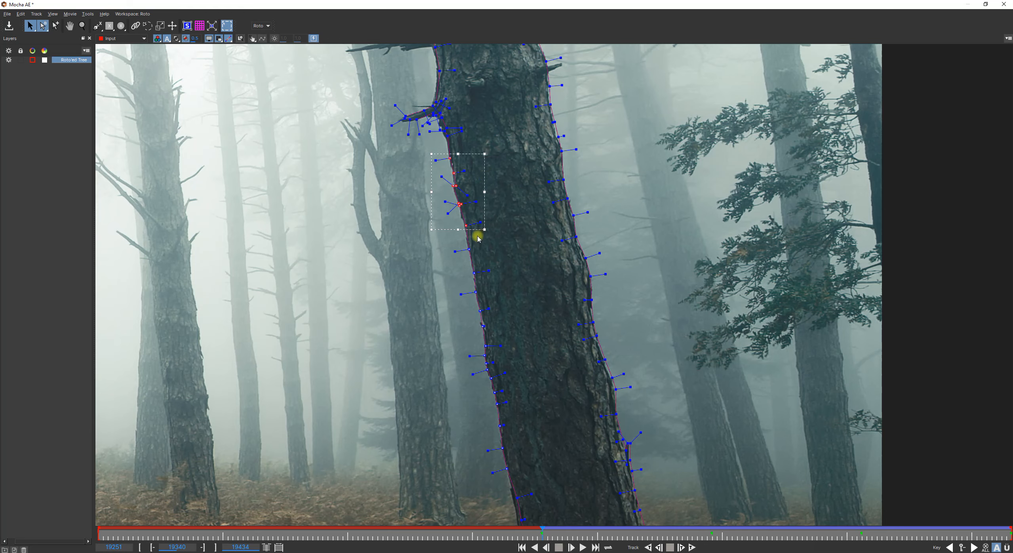
Shift the mask points around the left broken branch slightly left and down, and check the outline with the layer deselected
key("x")
left_click_drag(402, 169, 450, 388)
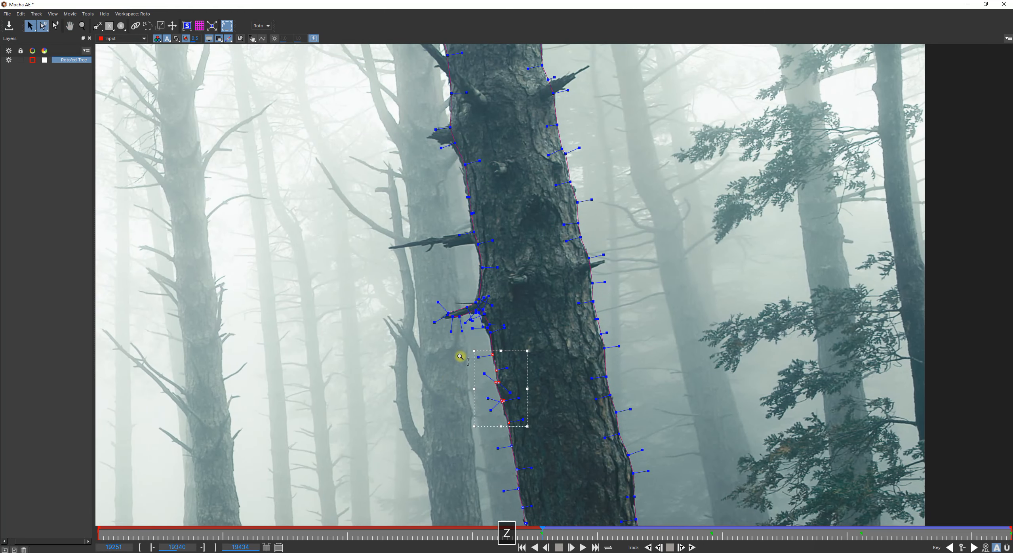
key("z")
left_click_drag(459, 355, 459, 222)
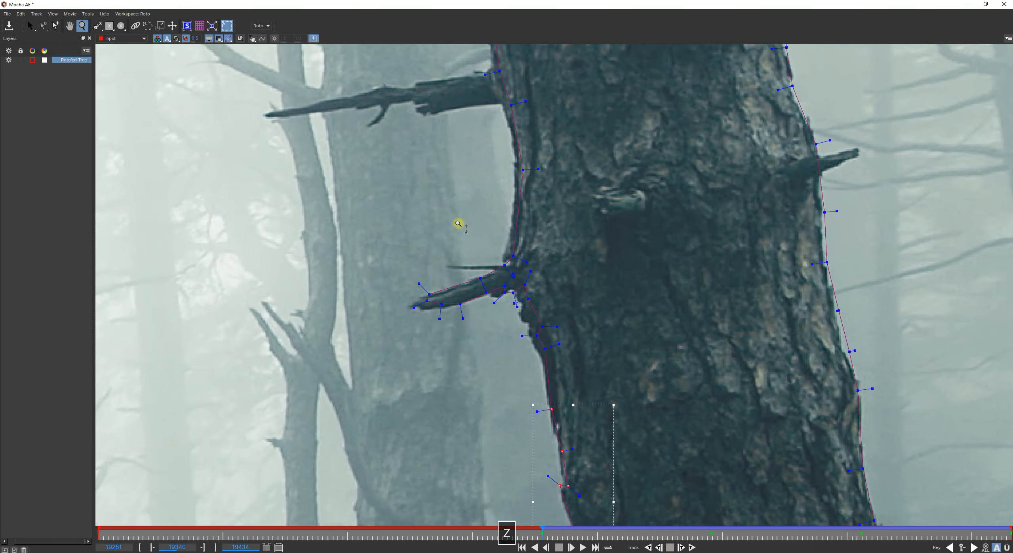
left_click_drag(374, 233, 563, 372)
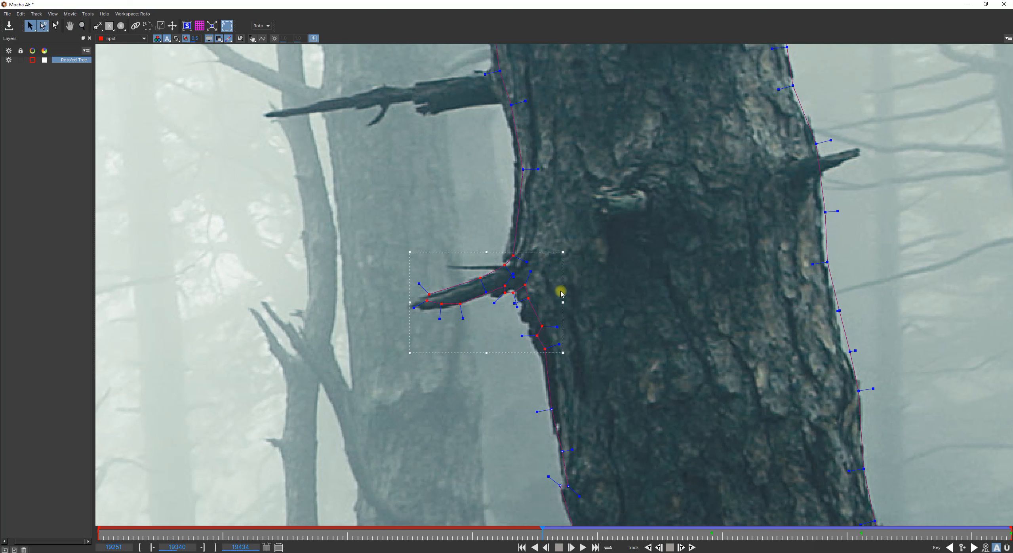
left_click_drag(563, 280, 554, 285)
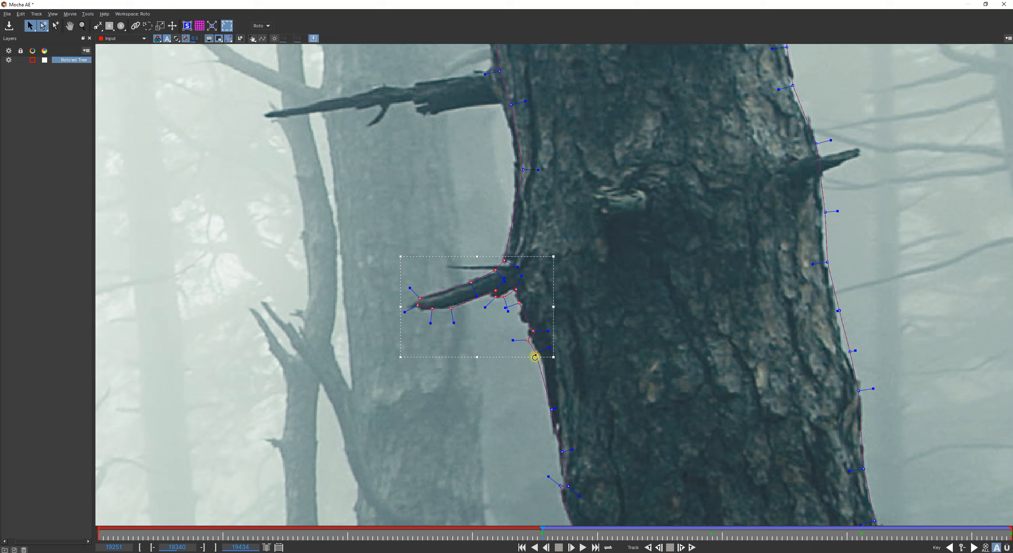
left_click(465, 396)
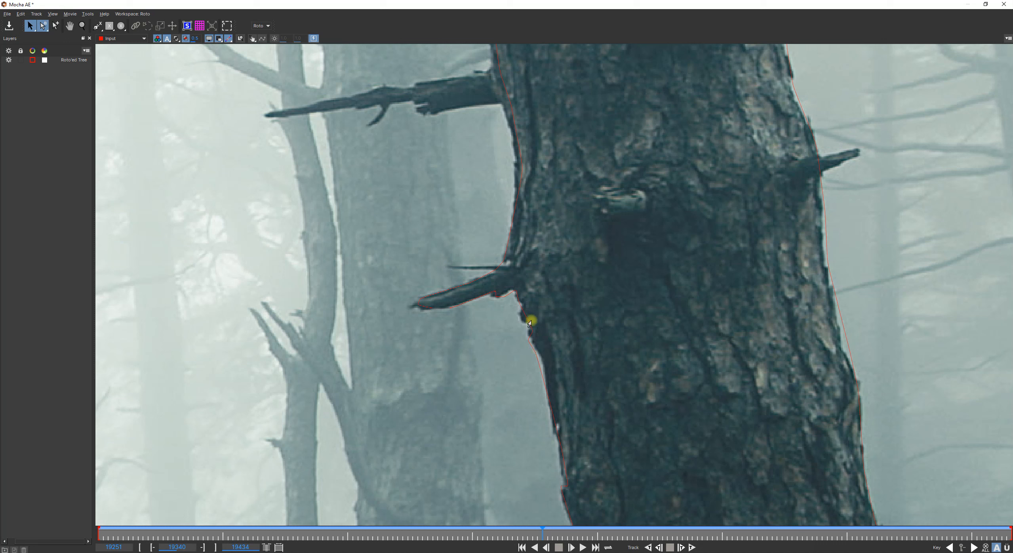
left_click(75, 60)
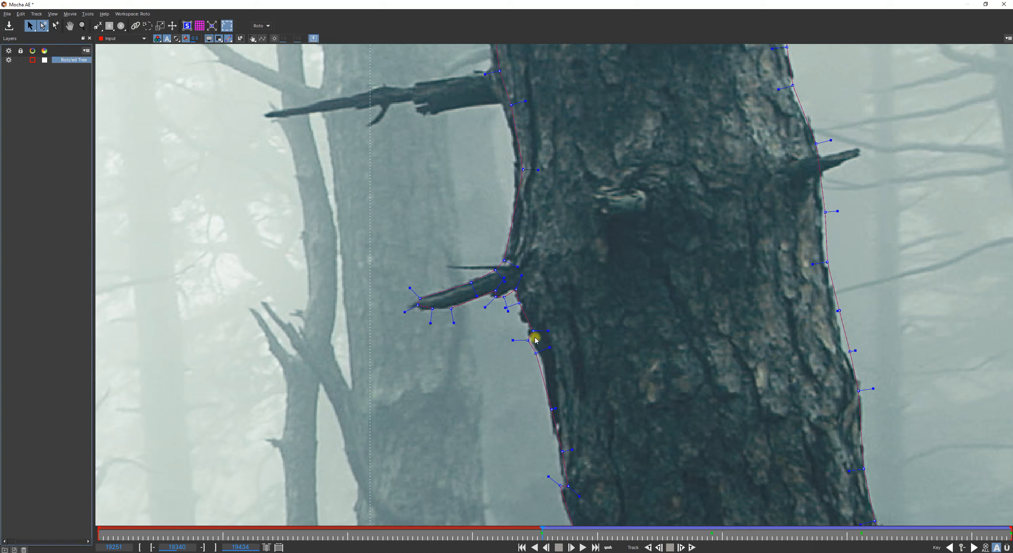
Realign the mask points on the trunk's left edge directly below the lower broken branch so the outline follows the bark
left_click_drag(533, 332, 542, 363)
left_click_drag(564, 451, 560, 452)
left_click_drag(562, 491, 558, 491)
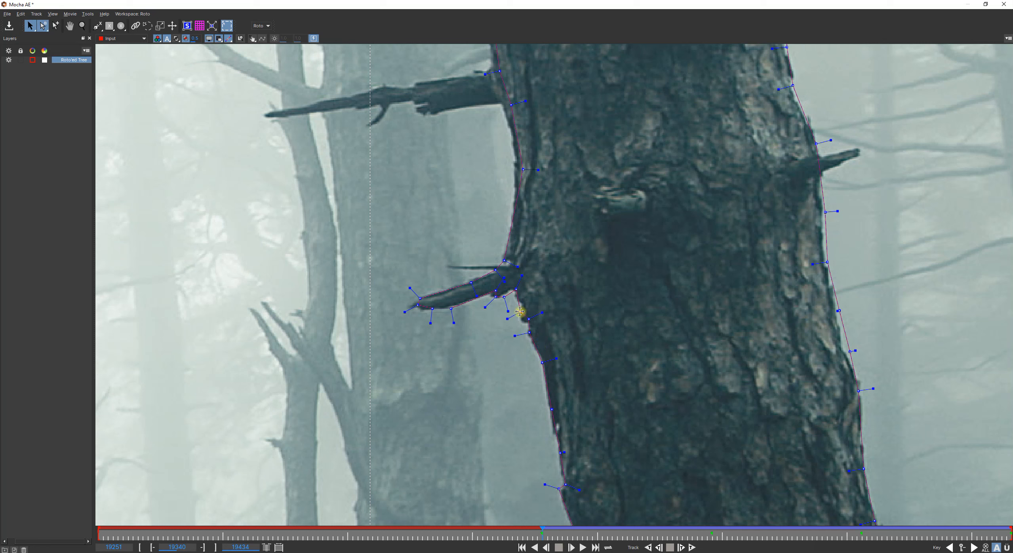
left_click_drag(519, 311, 522, 319)
left_click(501, 296)
left_click_drag(516, 289, 524, 307)
left_click(522, 318)
Adjust the mask point at the small bump farther down the trunk's left edge
key("x")
left_click_drag(567, 460, 572, 133)
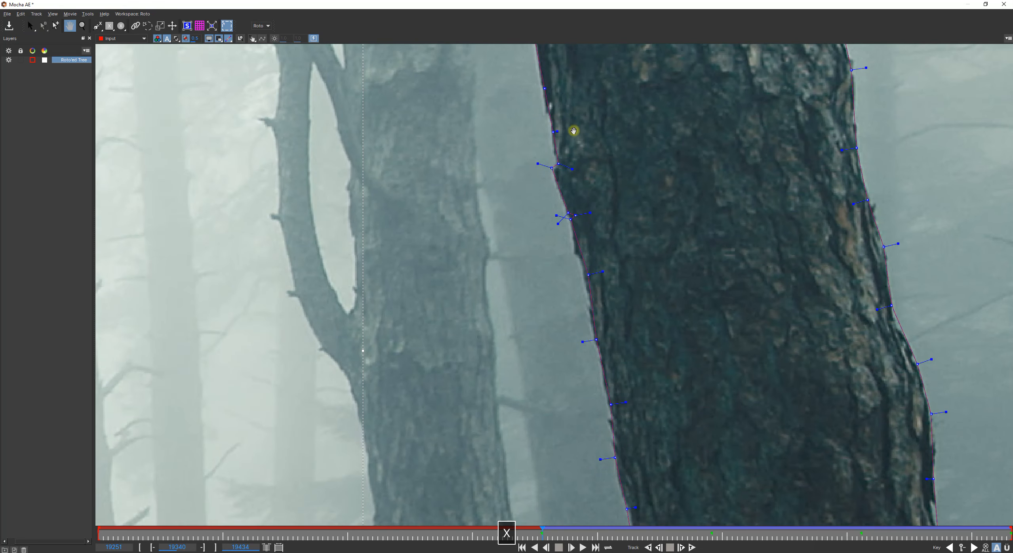
mouse_move(571, 219)
left_mouse_down()
mouse_move(578, 251)
mouse_move(570, 219)
left_mouse_up()
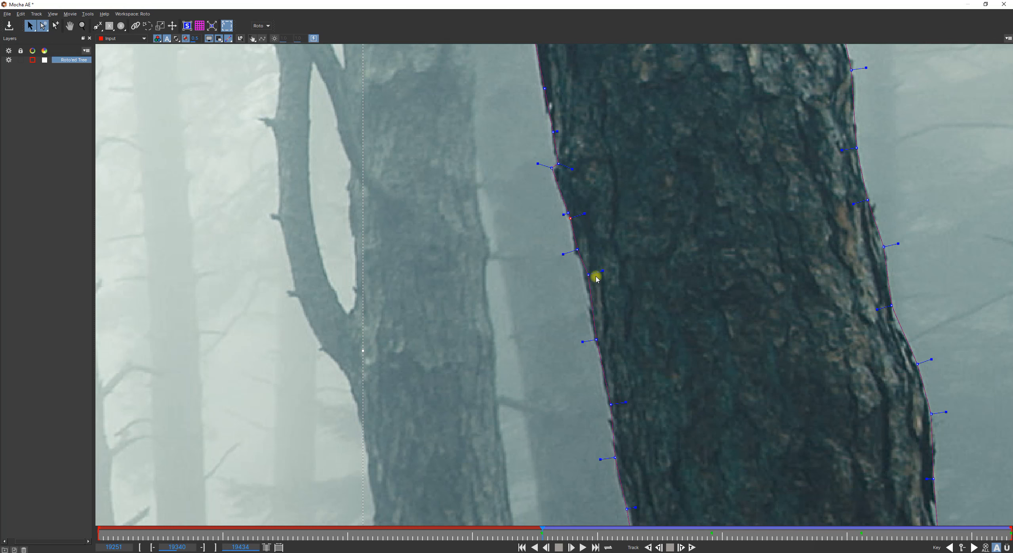
Reposition the left-edge mask points around the small upright twig and along the bark below it
key("x")
left_click_drag(642, 414, 479, 160)
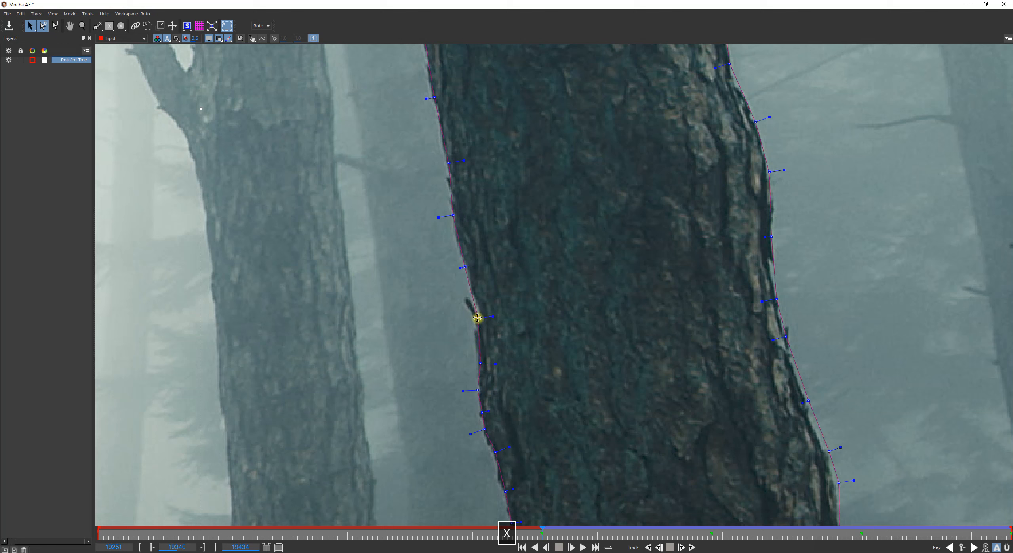
left_click_drag(472, 310, 481, 311)
left_click_drag(479, 358, 479, 337)
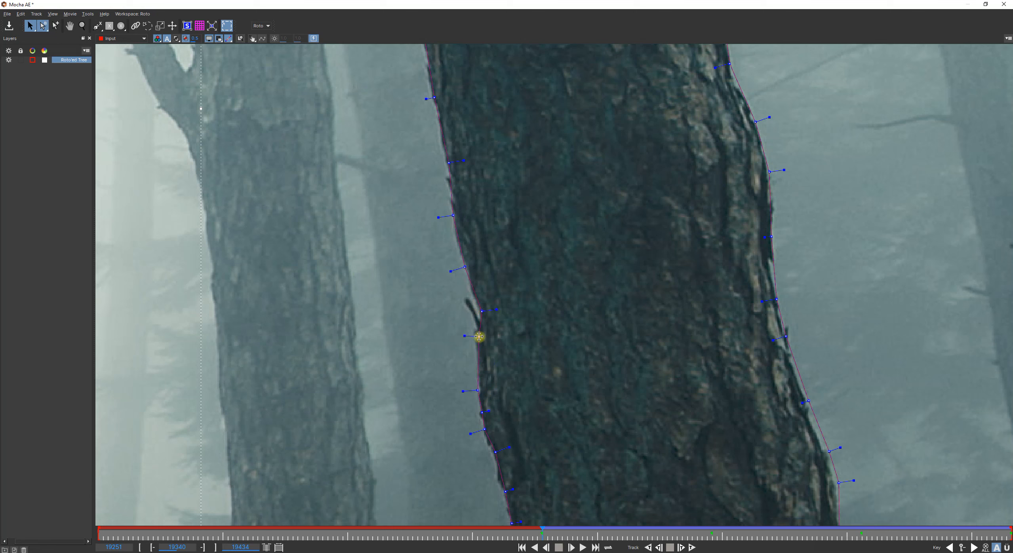
left_click(480, 392)
left_click_drag(477, 339, 477, 339)
key("x")
left_click_drag(497, 424, 465, 254)
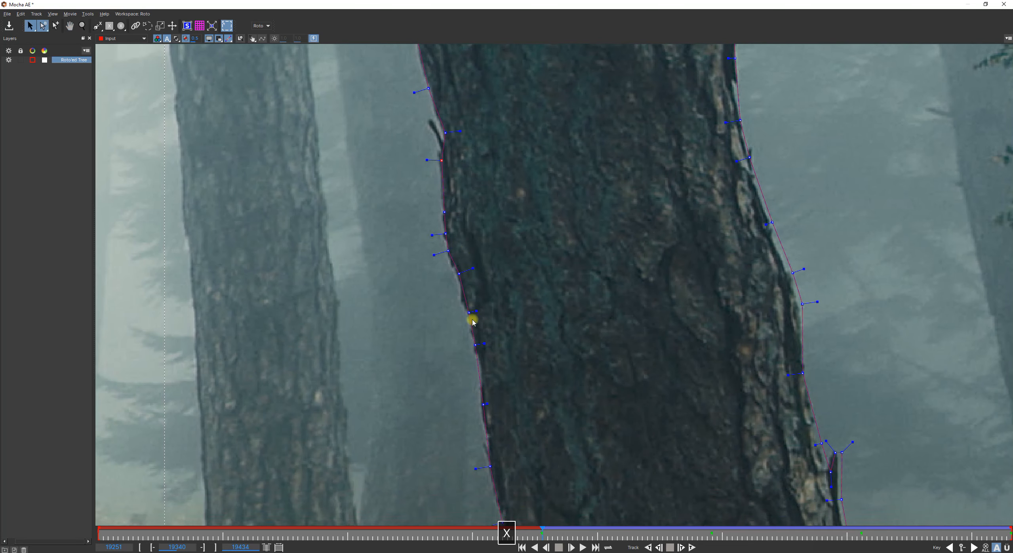
left_click_drag(483, 404, 482, 396)
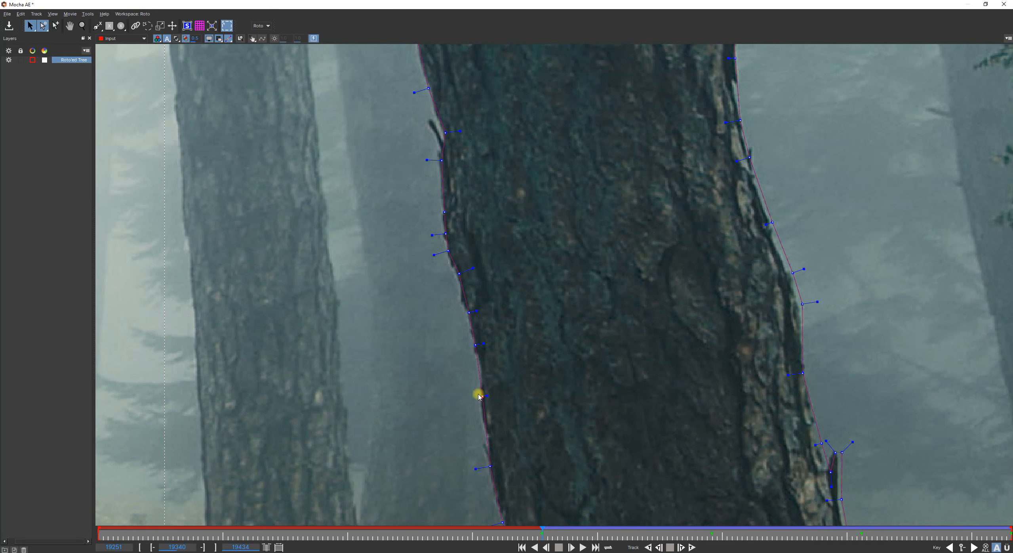
Shift the group of five mask points on the lower left edge of the trunk slightly left onto the bark
key("x")
left_click_drag(520, 468, 532, 317)
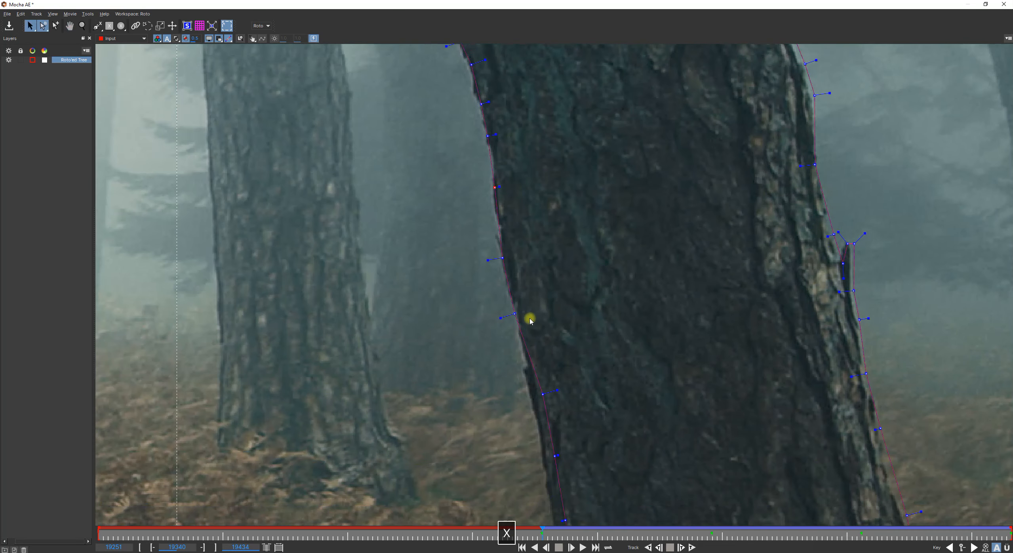
left_click_drag(543, 401, 597, 496)
key("z")
left_click_drag(572, 293, 579, 369)
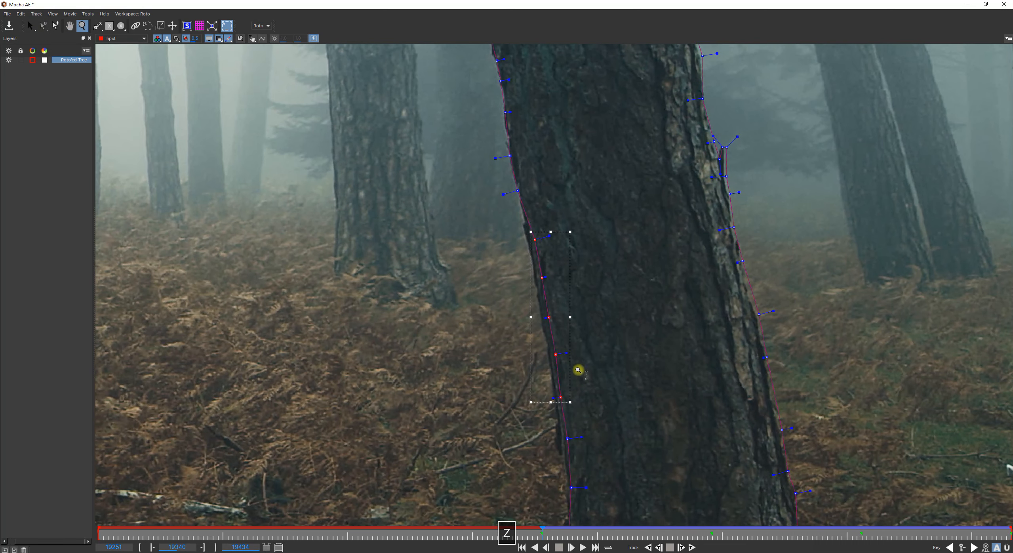
left_click_drag(570, 272, 566, 275)
Fit the lowest left-edge mask points to the trunk just above its base
key("x")
left_click_drag(603, 452, 565, 289)
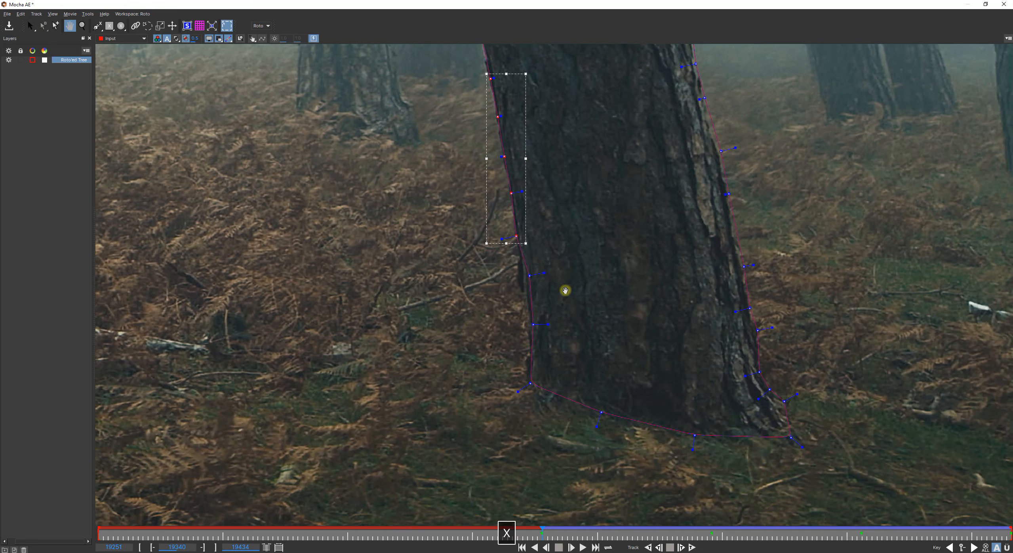
left_click_drag(562, 348, 556, 292)
left_click(531, 383)
Shift the group of mask points on the trunk's lower right edge left, and move the point below them onto the bark
key("x")
left_click_drag(660, 322, 469, 446)
left_click_drag(515, 258, 590, 415)
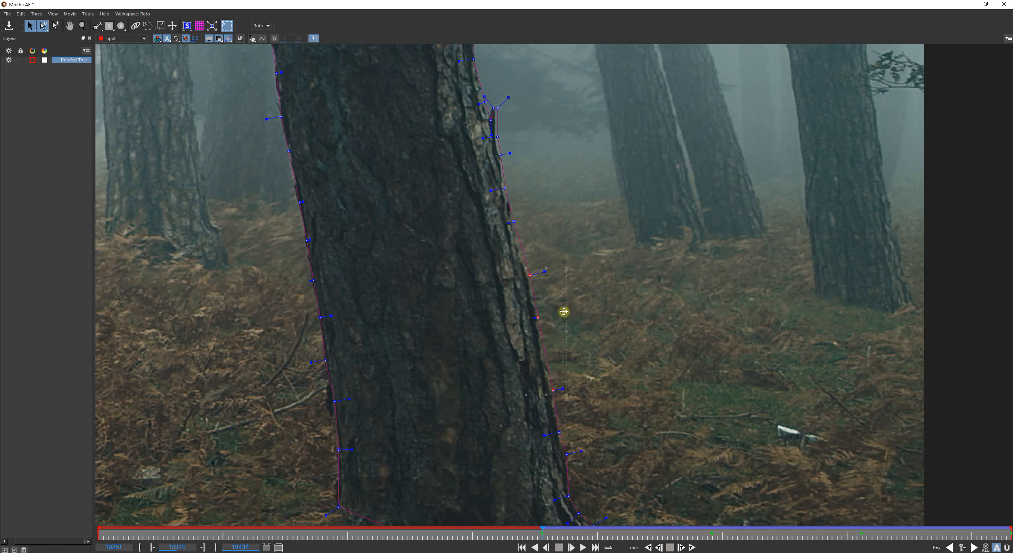
left_click_drag(563, 312, 563, 312)
key("x")
left_click_drag(588, 418, 579, 355)
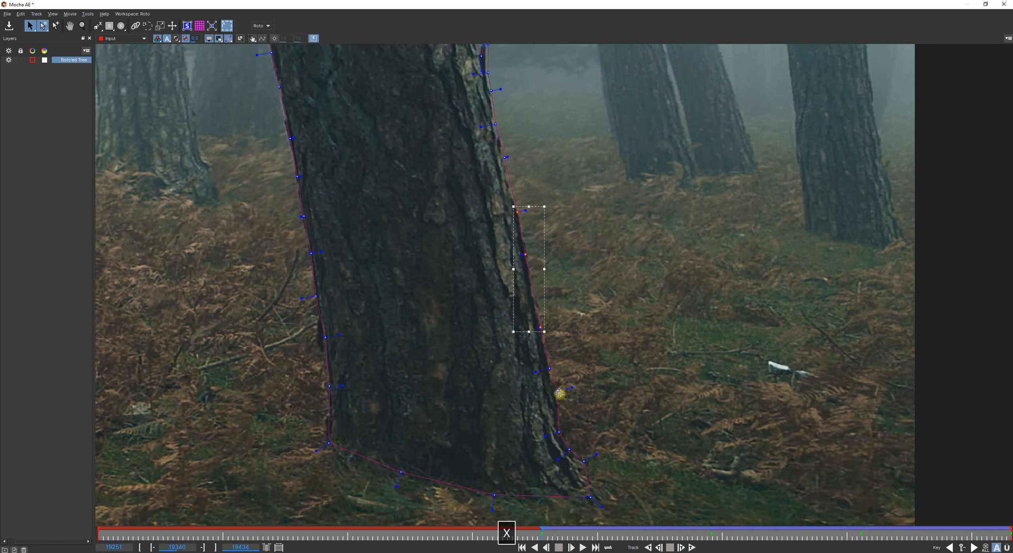
left_click_drag(557, 391, 555, 392)
Shift the group of mask points around the small stub on the trunk's right edge slightly left
key("x")
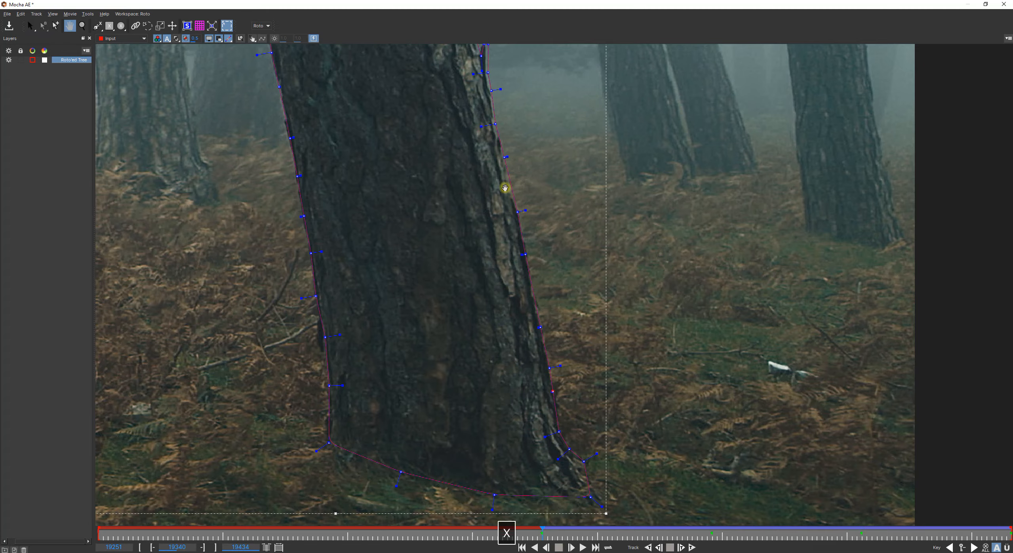
left_click_drag(483, 177, 549, 434)
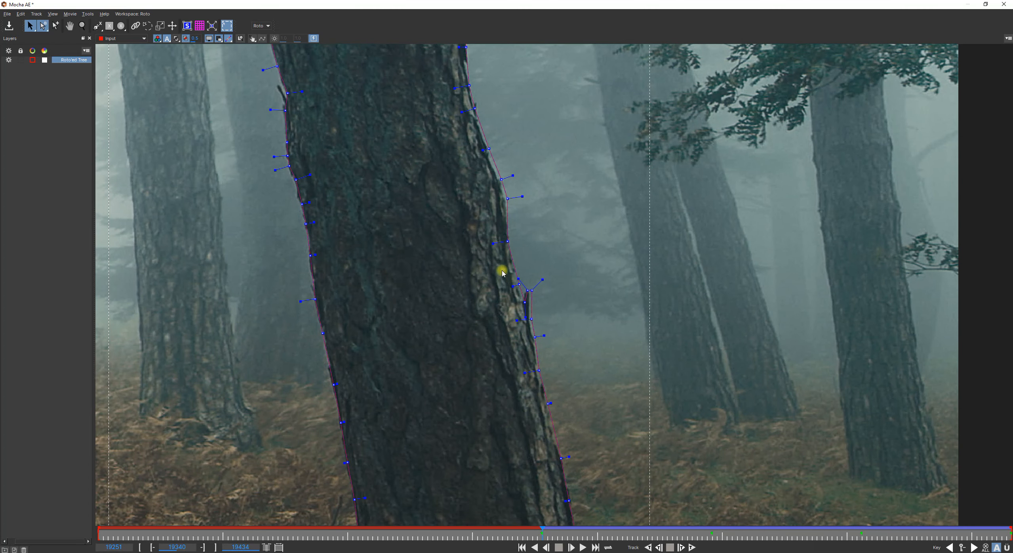
left_click_drag(501, 267, 571, 380)
left_click_drag(547, 301, 544, 304)
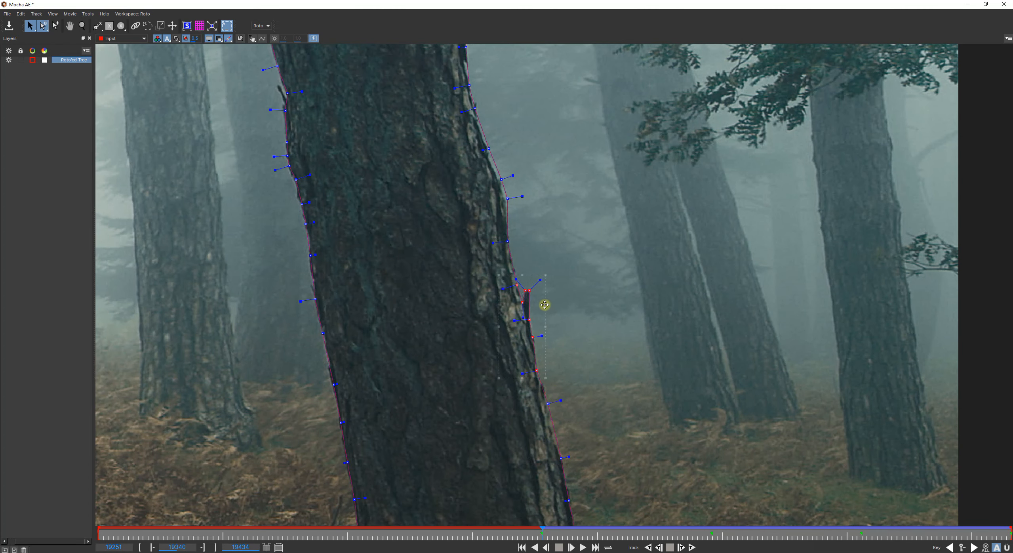
Fit the mask points on the trunk's right edge around and just above the small broken stub at frame 19340
left_click(546, 403)
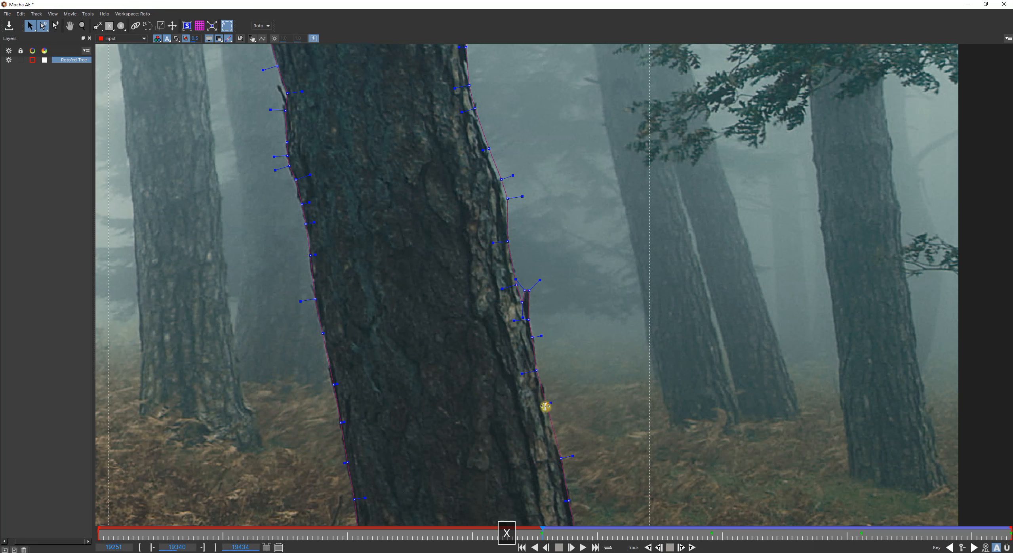
key("x")
left_click_drag(530, 200, 487, 283)
left_click_drag(556, 316, 555, 319)
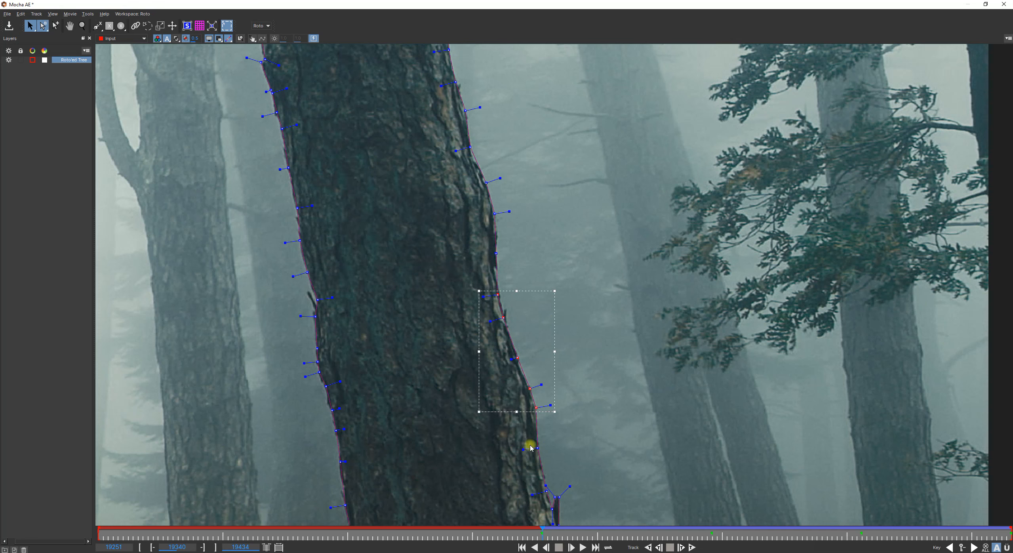
Correct the loose mask points on the trunk's right edge, from mid-height up past the short broken branch
key("x")
left_click_drag(547, 219, 655, 430)
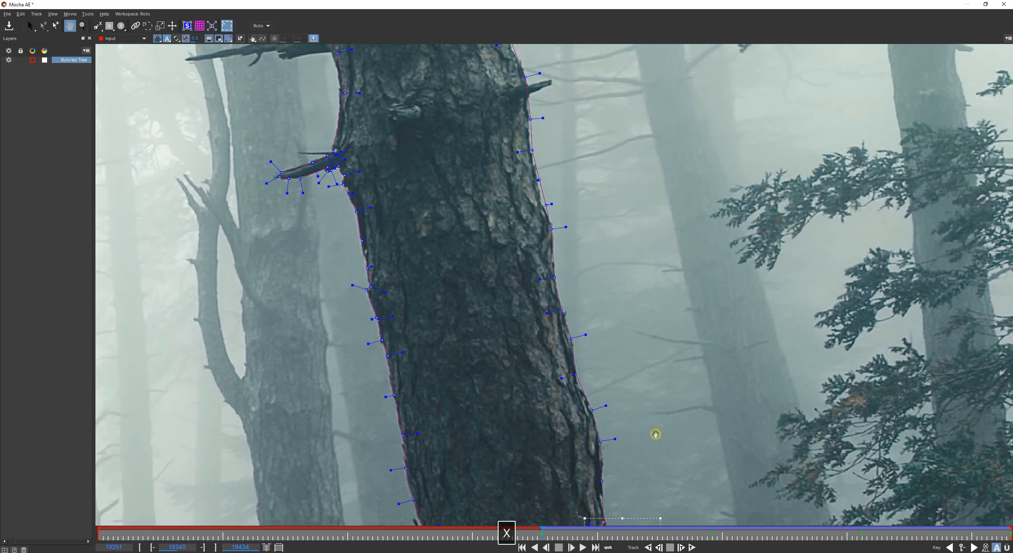
left_click_drag(576, 378, 577, 379)
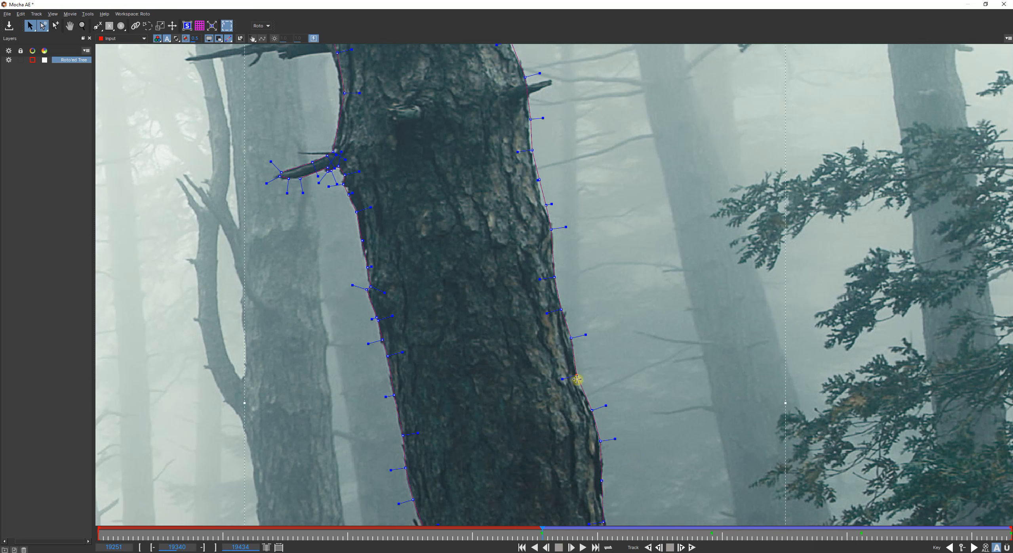
key("x")
left_click_drag(618, 465, 574, 234)
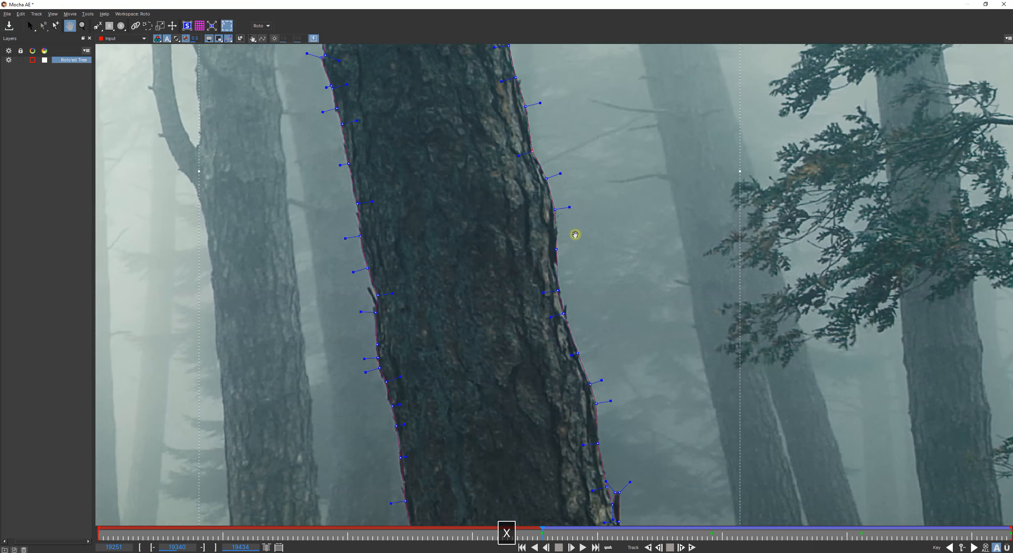
left_click_drag(556, 267, 681, 464)
key("x")
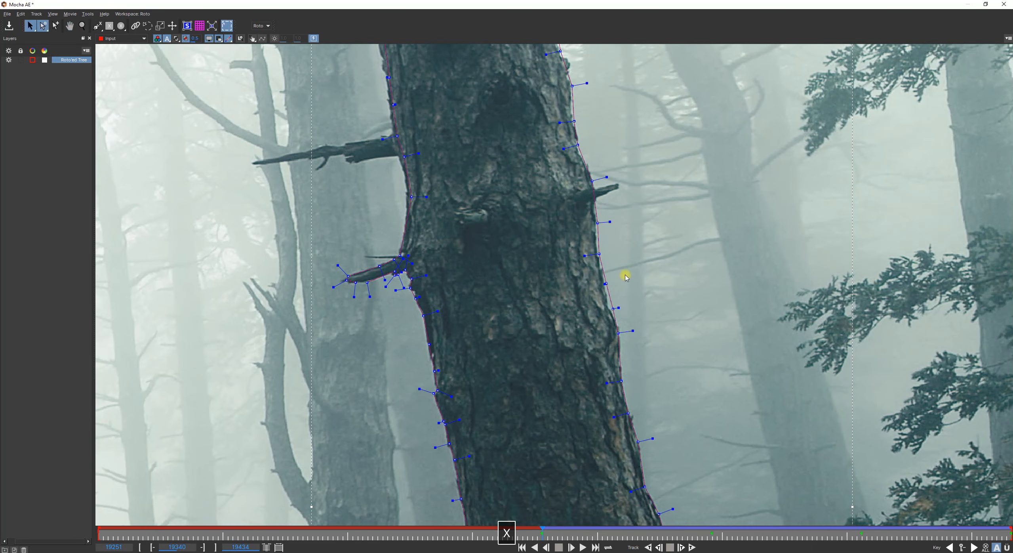
left_click_drag(606, 283, 606, 309)
key("x")
left_click_drag(597, 273, 597, 461)
left_click(607, 315)
Fit the mask points on the trunk's left edge between the two broken branches to the bark outline
key("x")
left_click_drag(502, 296, 592, 392)
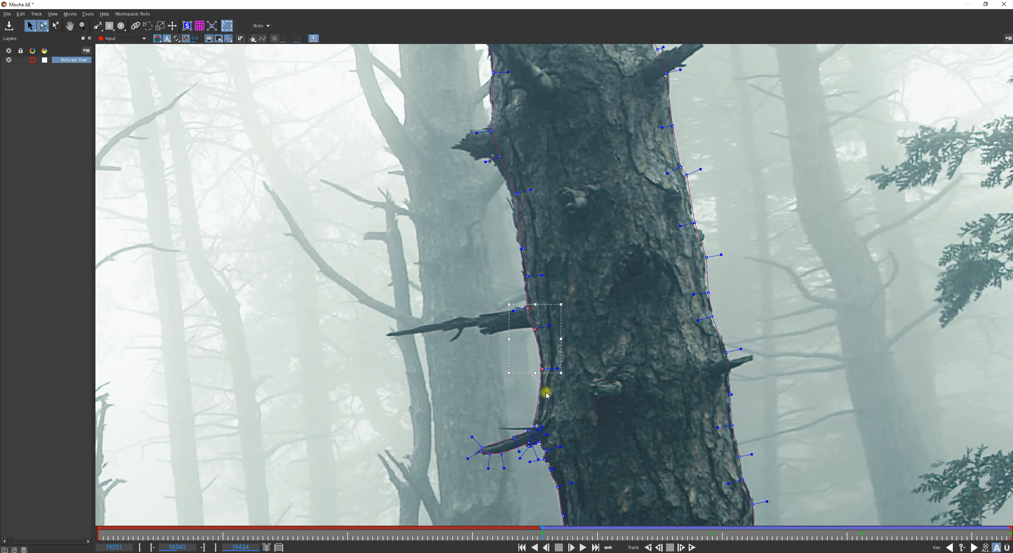
left_click(548, 373)
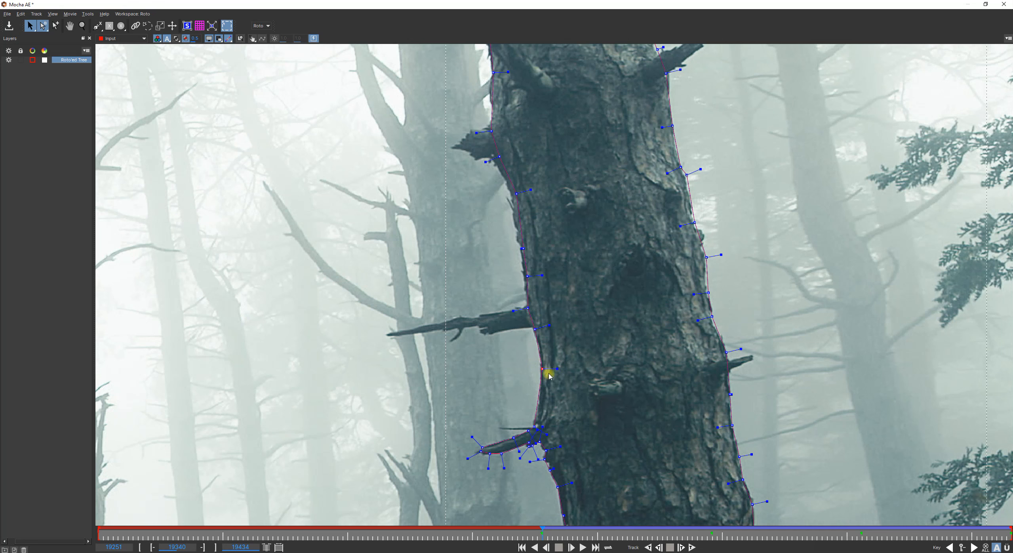
Shift the group of mask points at the short stub on the left edge onto the bark and correct the point below it
key("x")
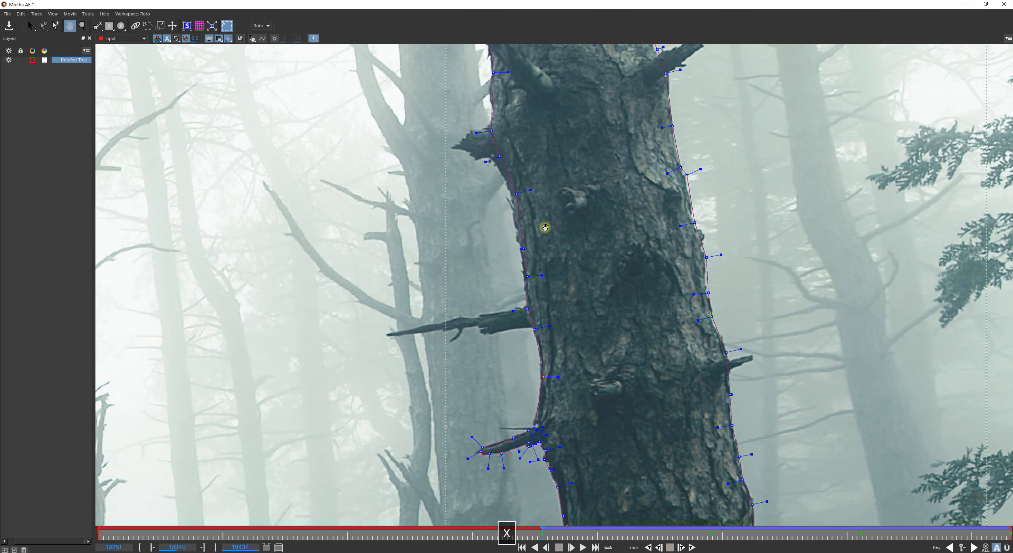
left_click_drag(543, 225, 585, 396)
left_click_drag(520, 270, 584, 374)
mouse_move(575, 318)
left_mouse_down()
mouse_move(578, 307)
mouse_move(570, 312)
left_mouse_up()
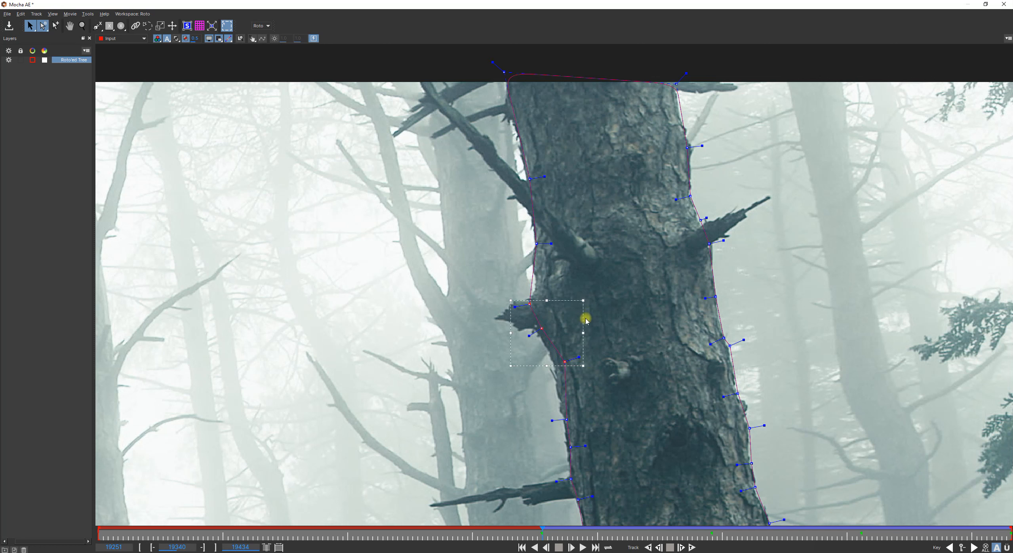
key("ctrl+z")
left_click_drag(580, 315, 574, 314)
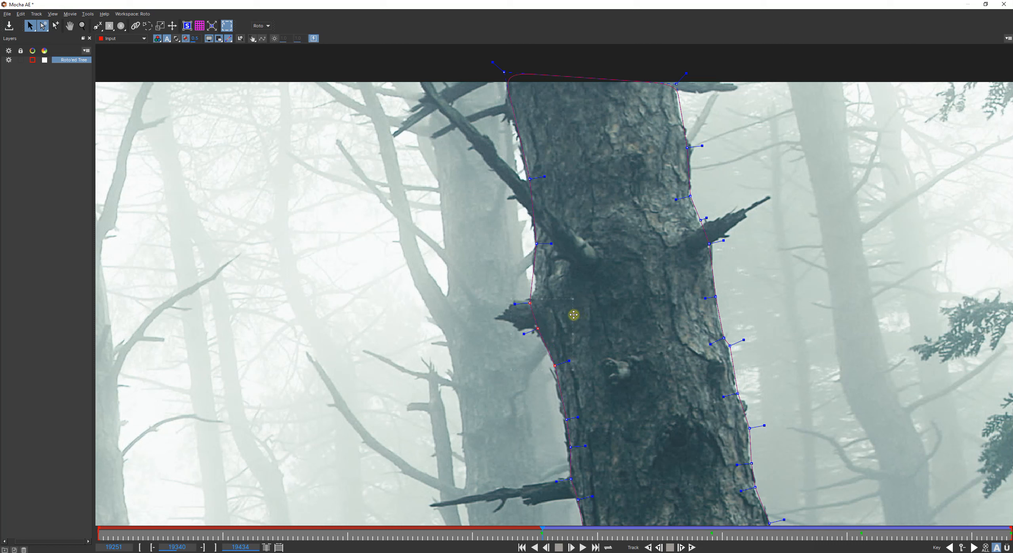
left_click(565, 414)
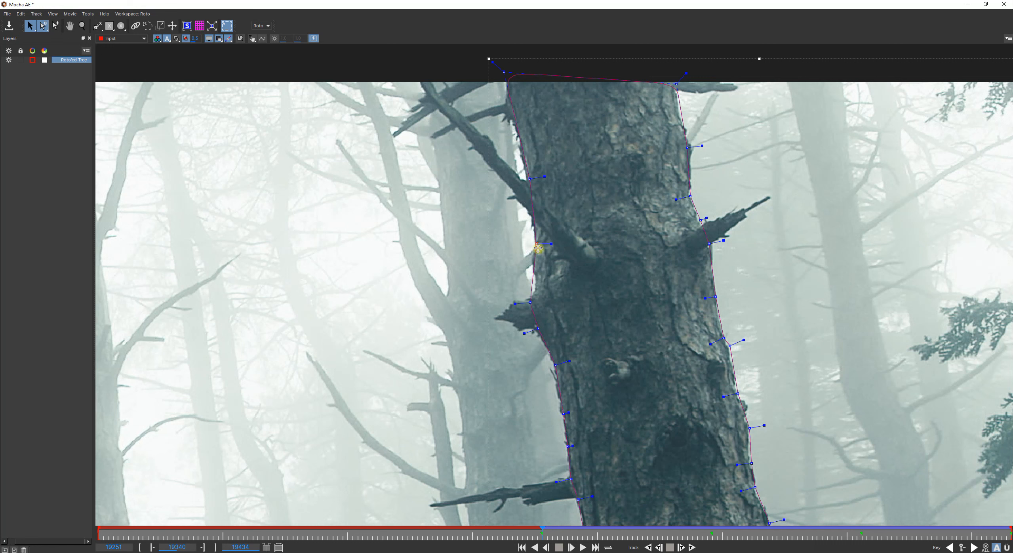
Raise the mask's upper-left corner above the frame edge and fit the left-edge points near the top of the trunk
left_click_drag(530, 298, 536, 296)
key("x")
left_click_drag(561, 192, 606, 296)
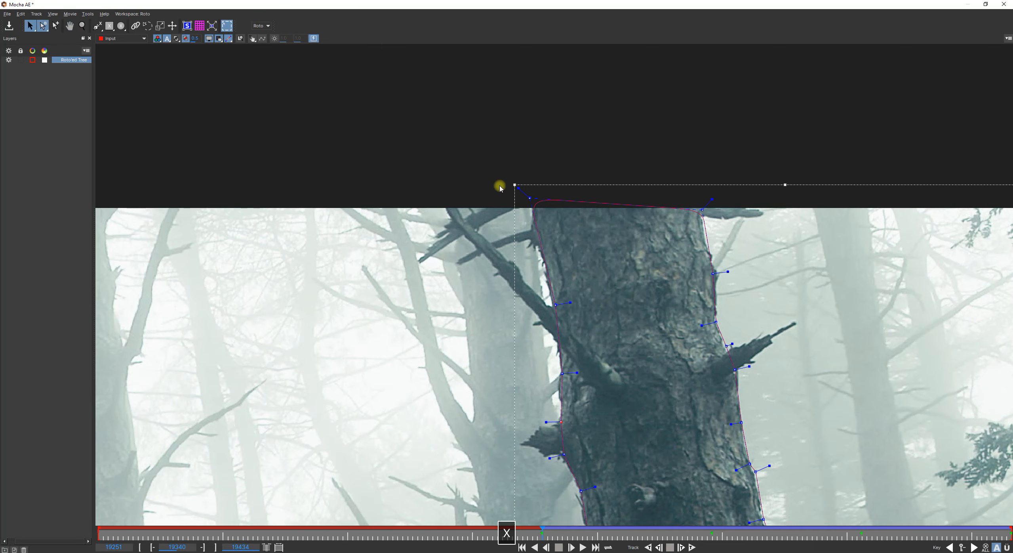
left_click_drag(529, 198, 525, 186)
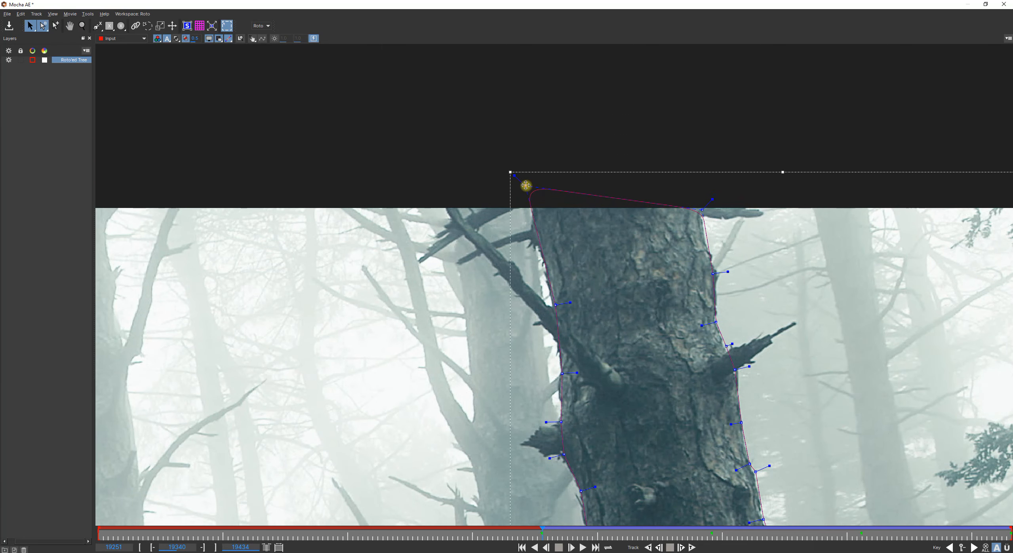
left_click_drag(556, 305, 547, 271)
left_click_drag(562, 373, 560, 372)
Raise the mask's upper-right corner above the frame edge and fit the right-edge point just below it to the bark
left_click_drag(703, 207, 703, 182)
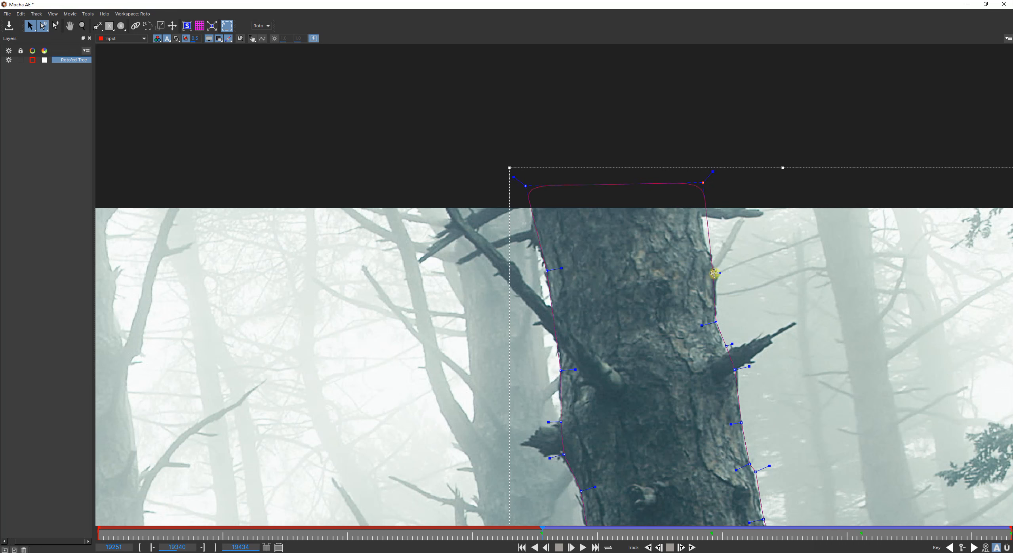
left_click_drag(713, 272, 704, 260)
left_click_drag(703, 183, 697, 191)
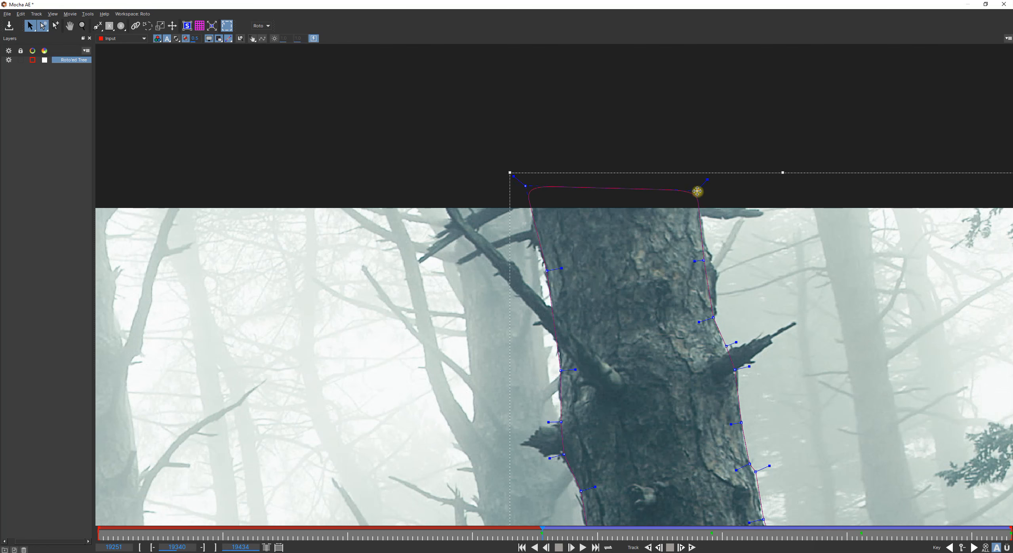
left_click_drag(707, 261, 713, 265)
Pull in the mask point that sits outside the trunk's right edge below the upper broken branch
key("x")
left_click_drag(731, 396, 719, 310)
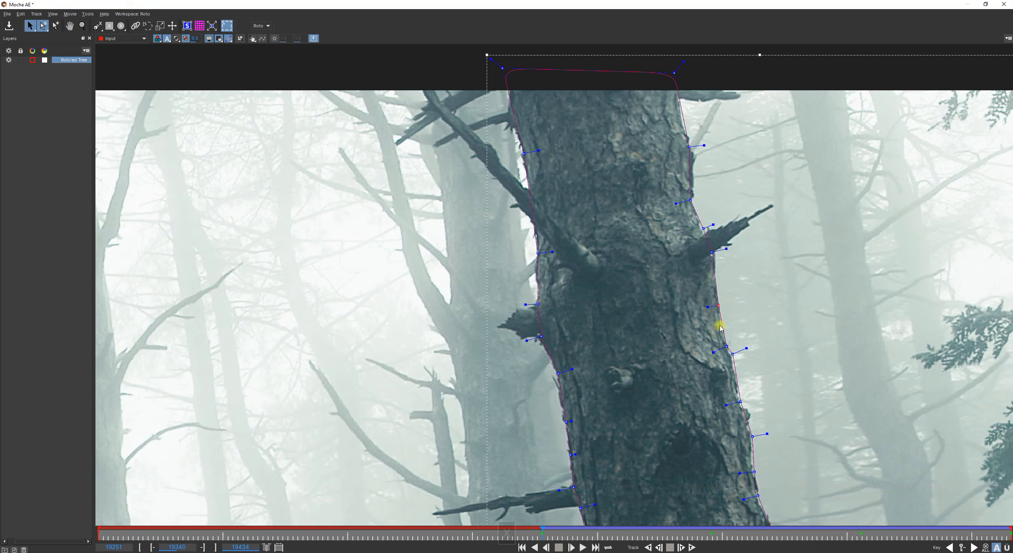
left_click_drag(733, 356, 729, 358)
Review the corrected mask along the whole tree and track the layer backwards to frame 19310
key("z")
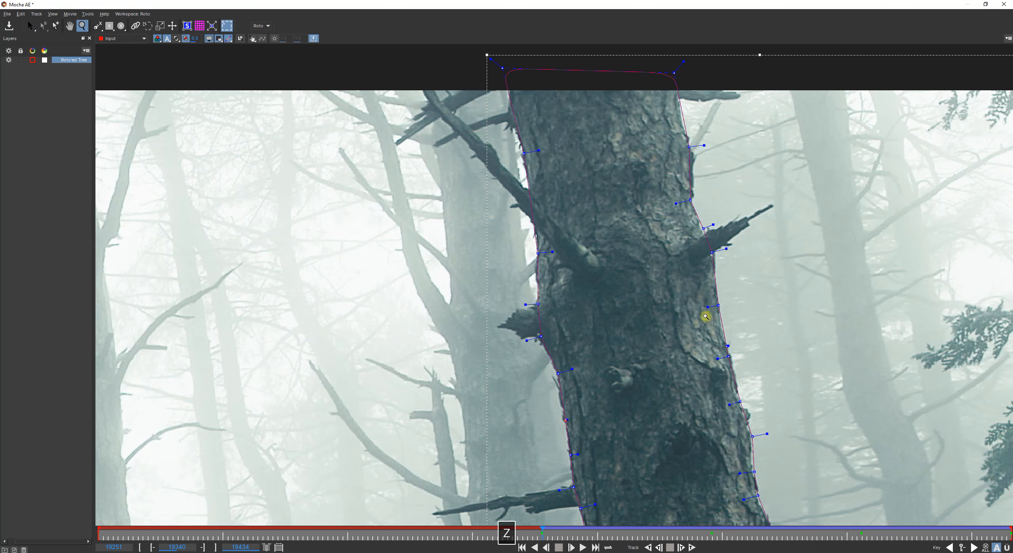
left_click_drag(711, 266, 706, 373)
key("x")
left_click_drag(728, 443, 577, 189)
left_click_drag(576, 427, 550, 277)
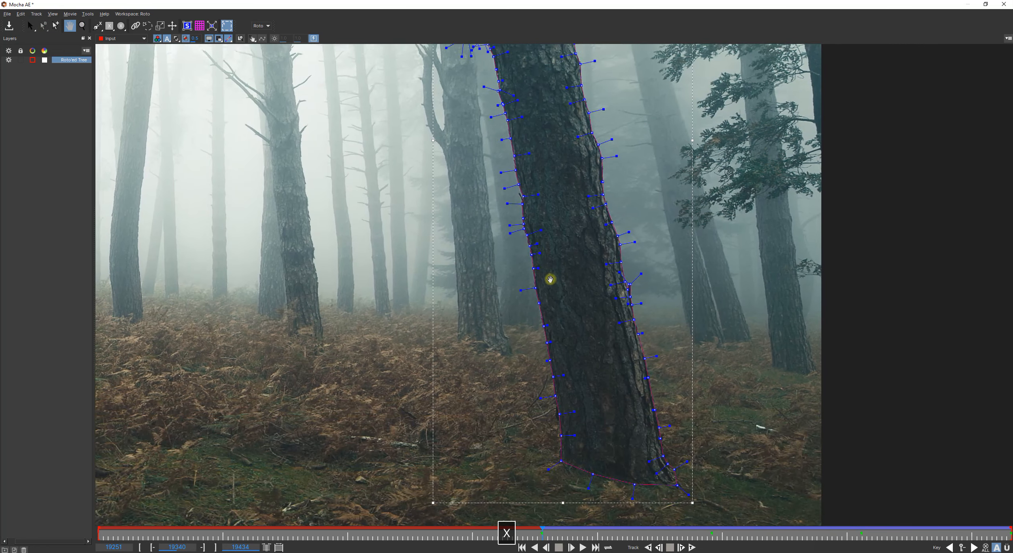
left_click_drag(574, 377, 595, 457)
left_click_drag(627, 329, 597, 393)
key("z")
key("x")
left_click_drag(631, 348, 699, 350)
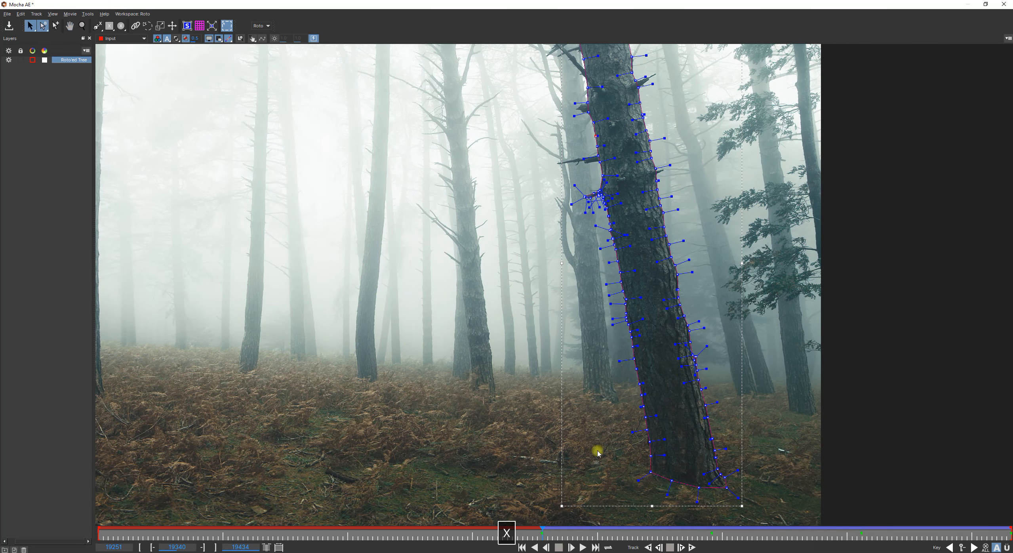
left_click(649, 547)
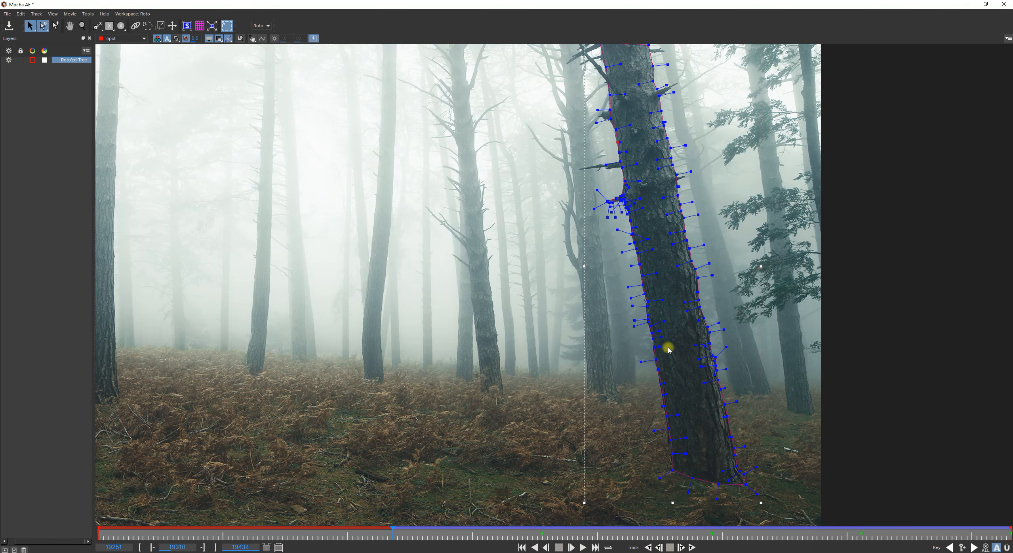
Select the group of mask points along the middle of the trunk's left edge and shift them slightly onto the bark
key("z")
left_click_drag(645, 428, 642, 129)
key("x")
left_click_drag(660, 240, 535, 218)
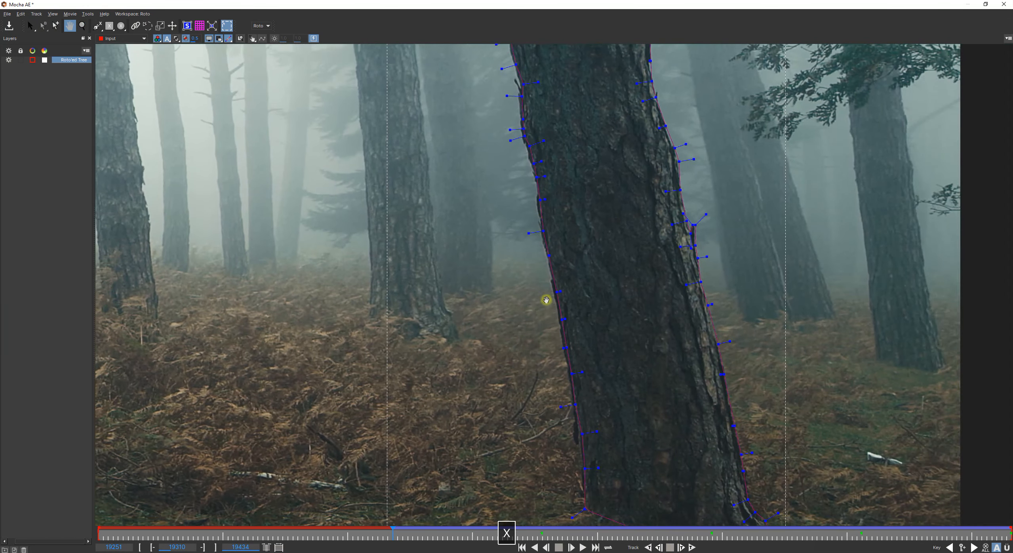
left_click_drag(545, 301, 537, 261)
left_click_drag(507, 292, 506, 360)
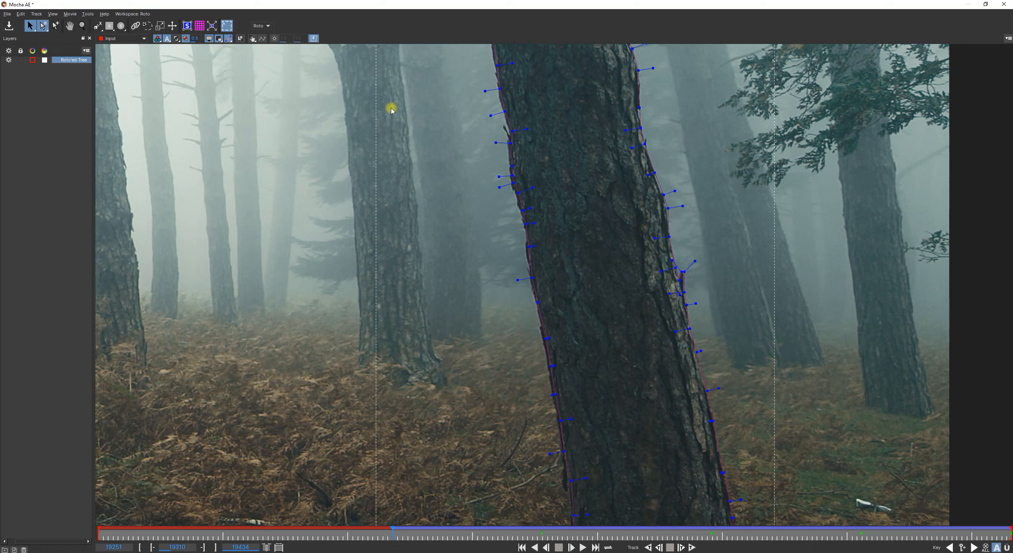
left_click_drag(462, 85, 596, 409)
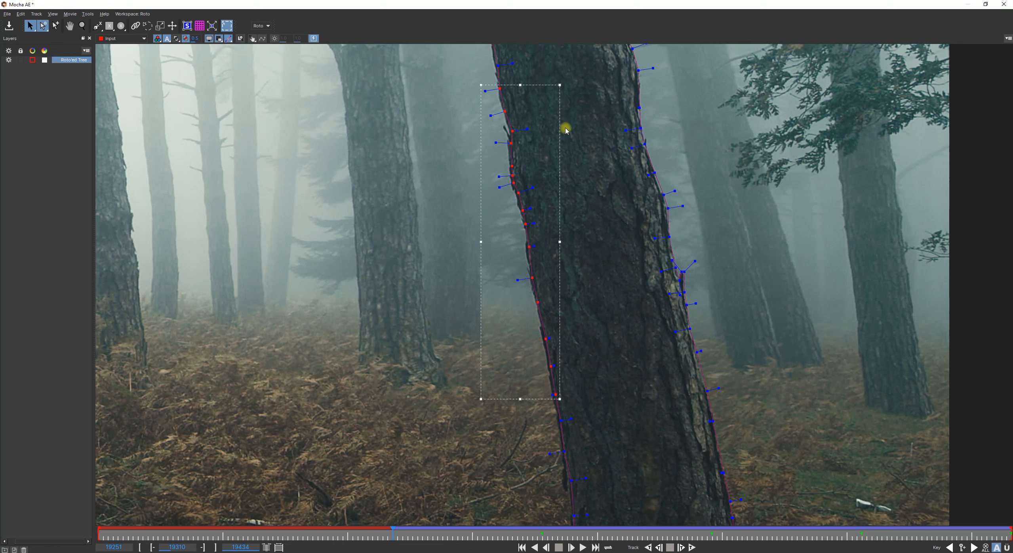
left_click_drag(560, 124, 560, 124)
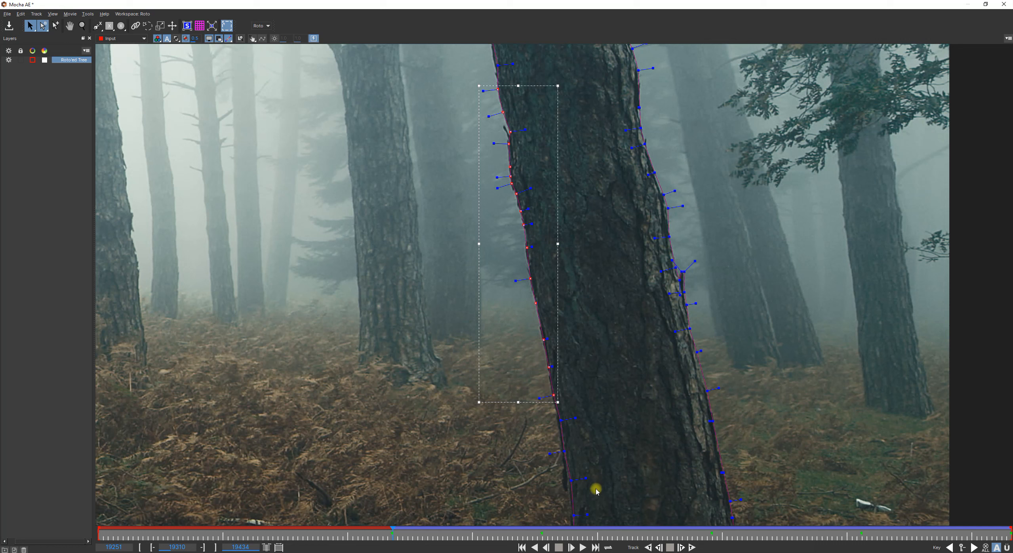
Reposition the individual mask points on the lower left edge of the trunk, down to just above its base
left_click(570, 480)
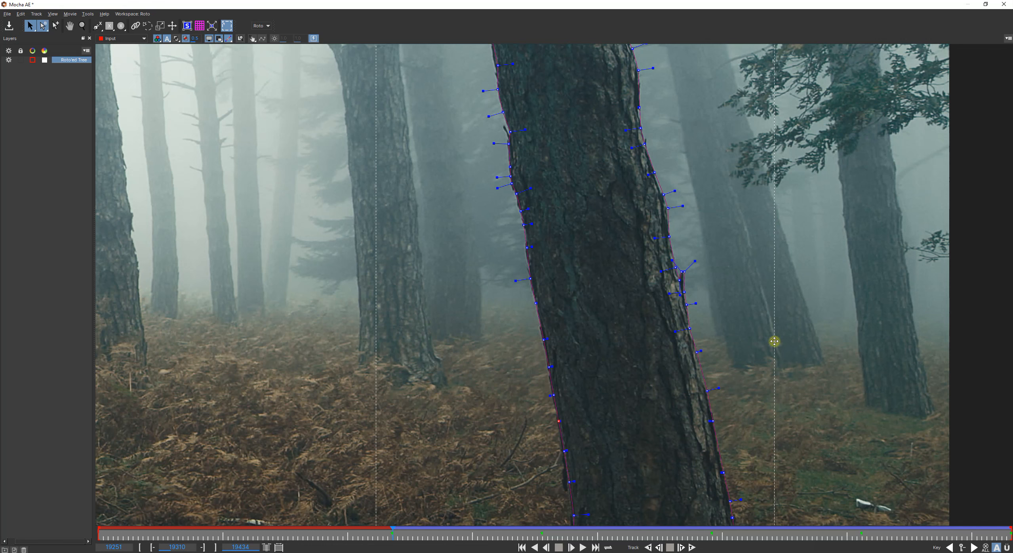
key("x")
left_click_drag(633, 420, 429, 287)
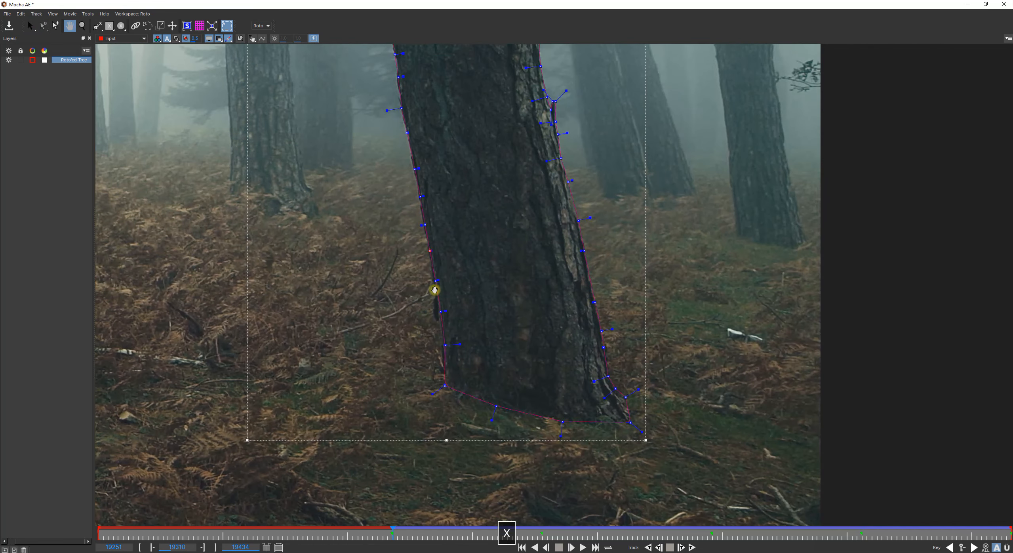
left_click(444, 344)
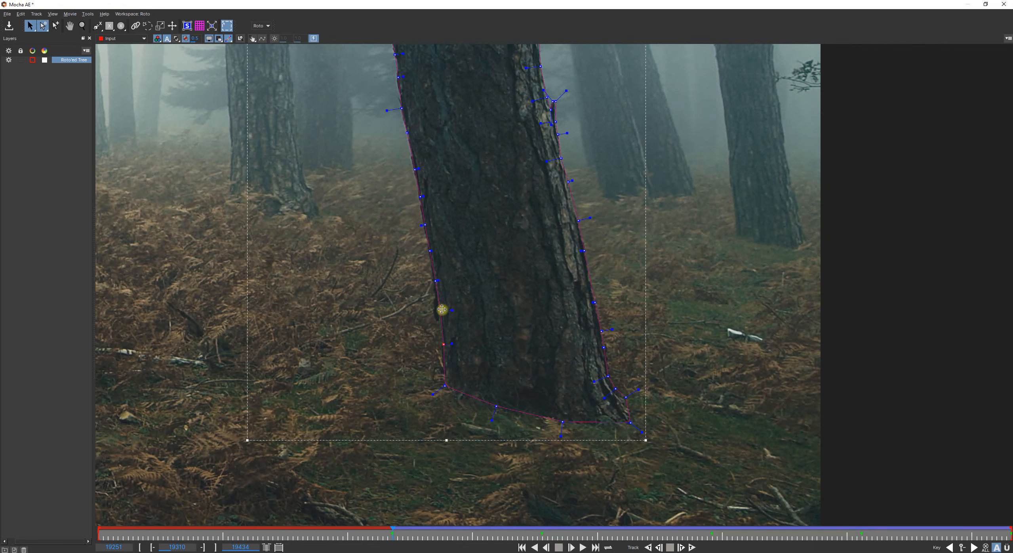
Adjust the mask point on the lower right edge of the trunk, below the small stub
key("x")
left_click_drag(548, 167, 537, 325)
left_click(567, 378)
Shift the left-edge mask points below the broken branch onto the bark and correct the individual points further down
key("x")
left_click_drag(537, 211, 518, 433)
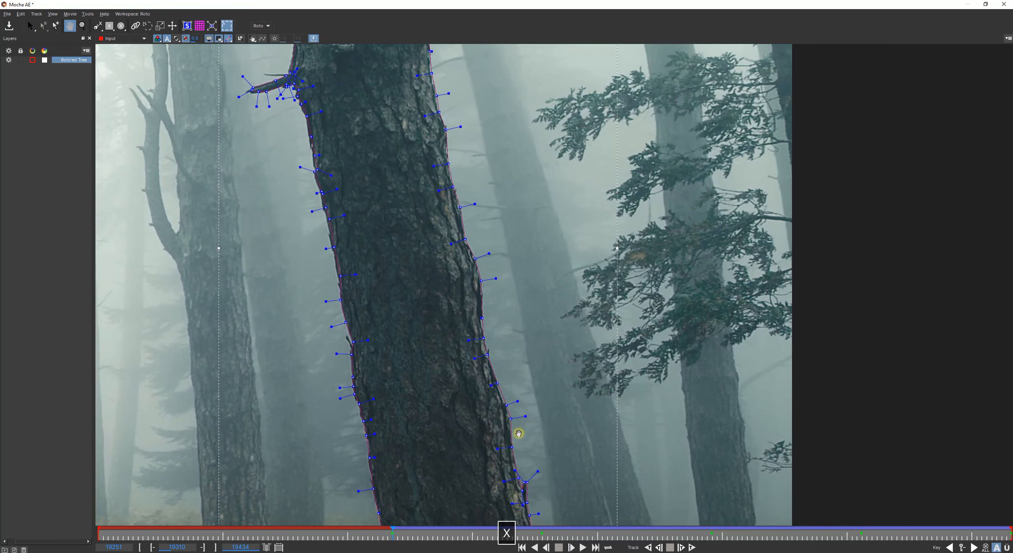
left_click_drag(500, 283, 750, 282)
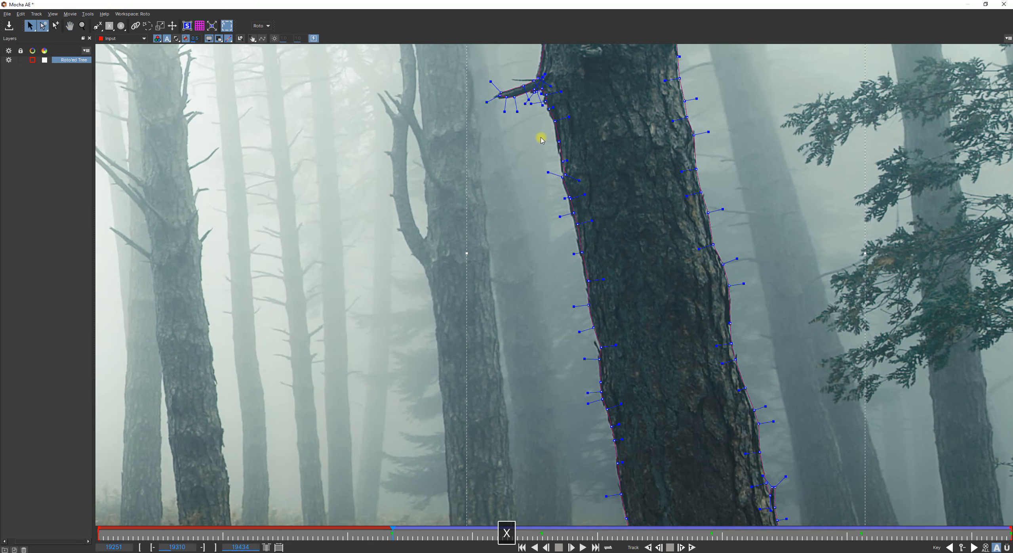
left_click_drag(631, 278, 632, 273)
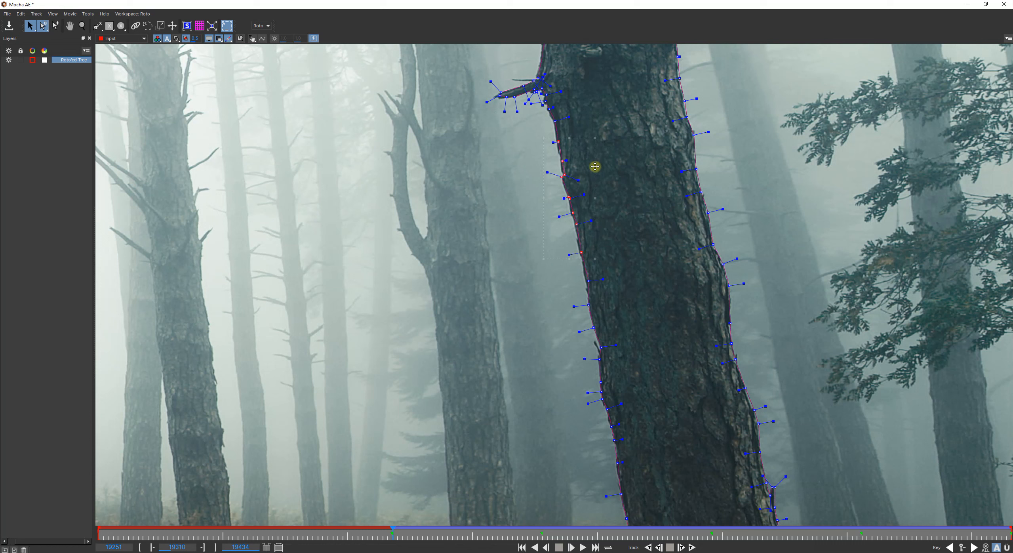
left_click(589, 280)
left_click(587, 280)
left_click(597, 359)
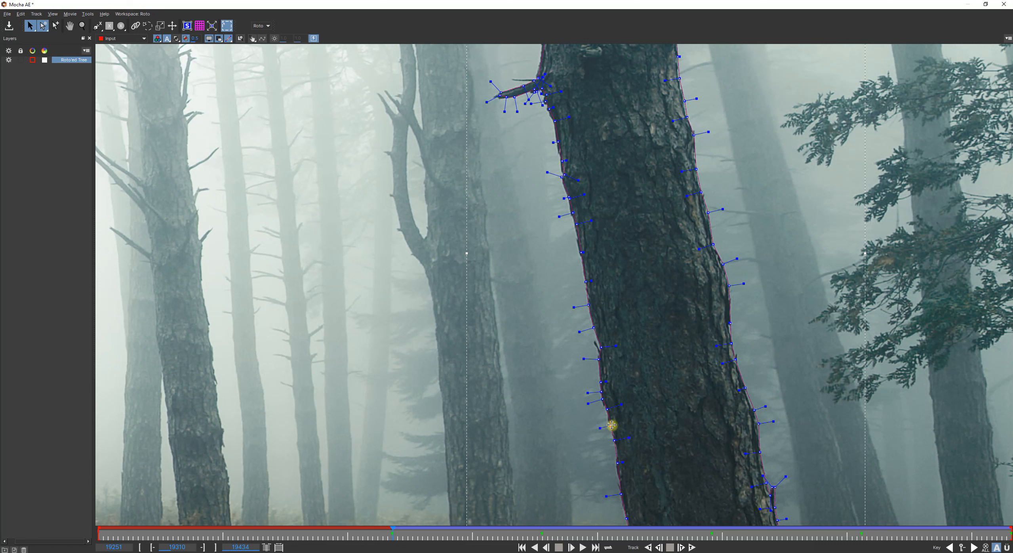
left_click_drag(613, 423, 610, 423)
left_click(615, 439)
Select all mask points around the lower broken branch on the left edge and shift them to match its outline
key("x")
left_click_drag(648, 221, 651, 402)
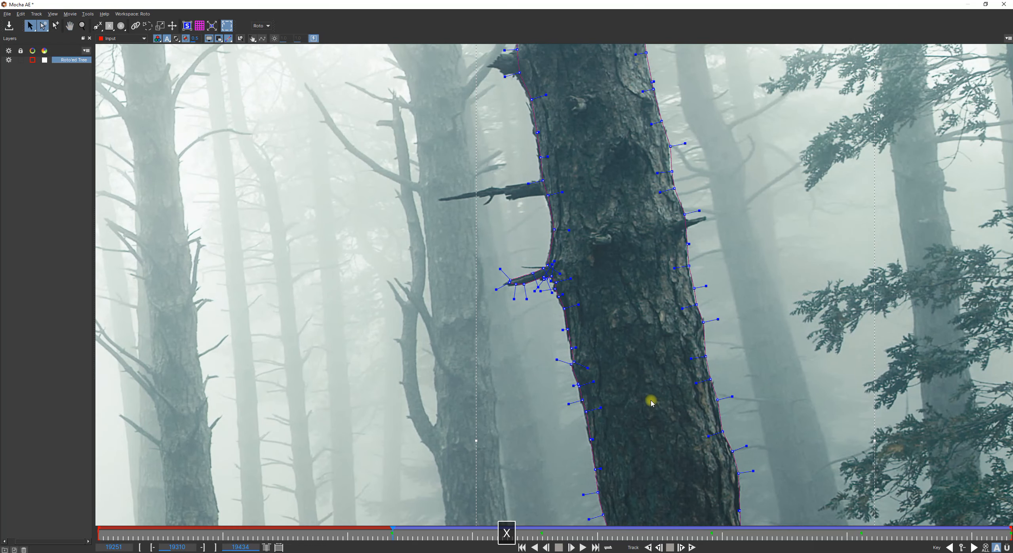
key("z")
left_click_drag(565, 342, 552, 318)
left_click_drag(547, 271, 534, 248)
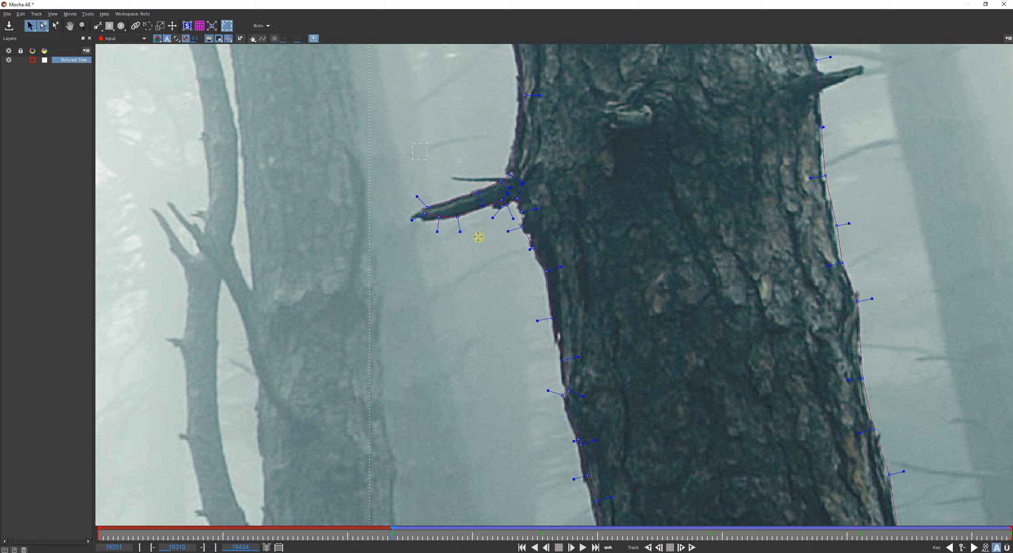
left_click_drag(508, 239, 540, 189)
left_click(400, 184)
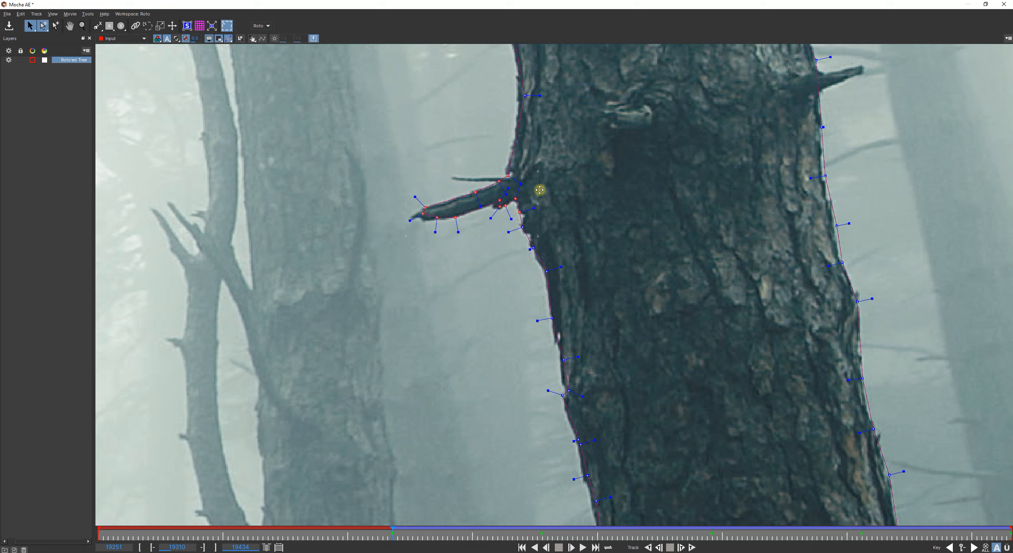
Adjust the individual mask points just below the lower broken branch and further down the trunk's left edge
left_click(523, 227)
left_click(503, 207)
left_click_drag(568, 391, 592, 300)
key("x")
left_click(568, 346)
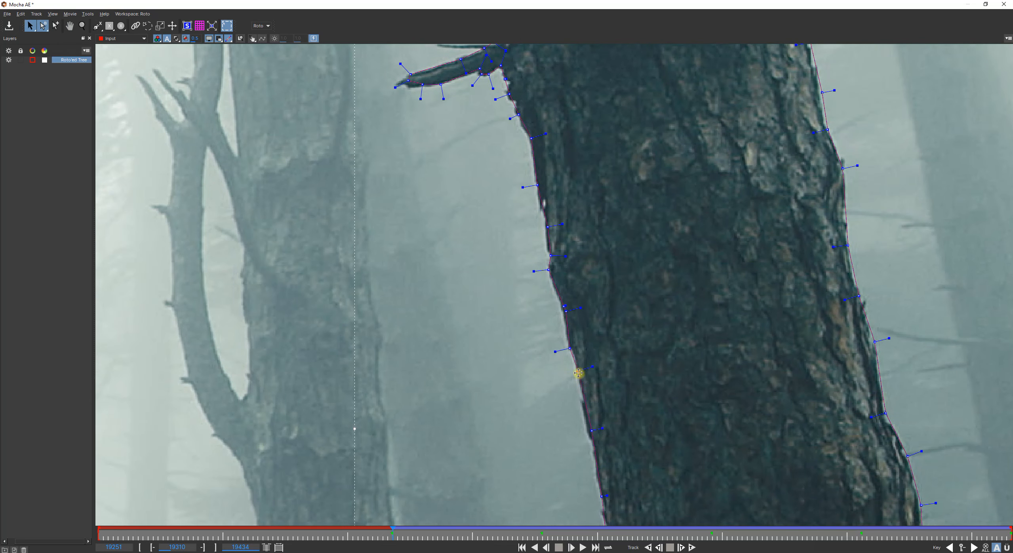
key("x")
left_click_drag(590, 425, 590, 344)
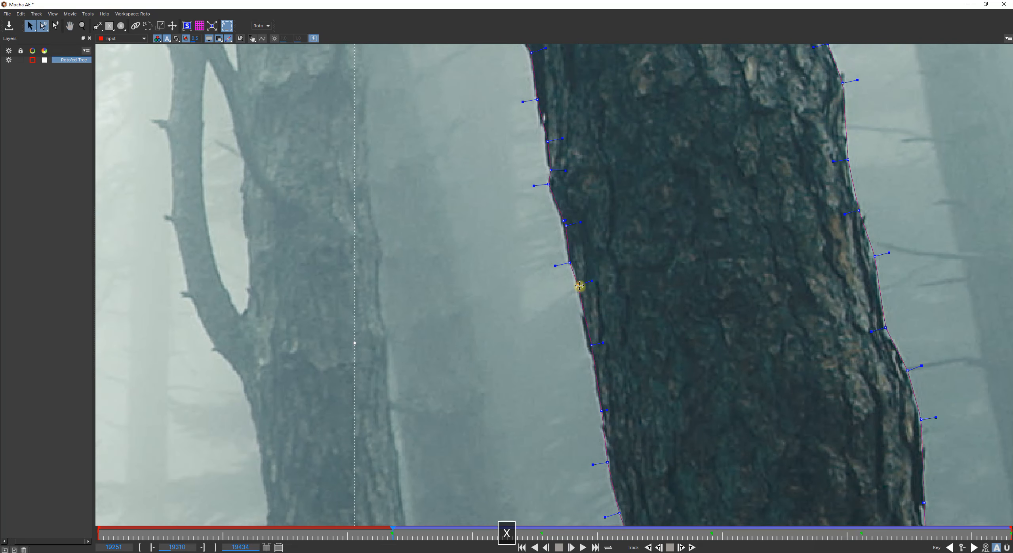
Correct the mask points along the left edge of the lower trunk, around and below the thin twig
key("x")
left_click_drag(617, 475, 588, 239)
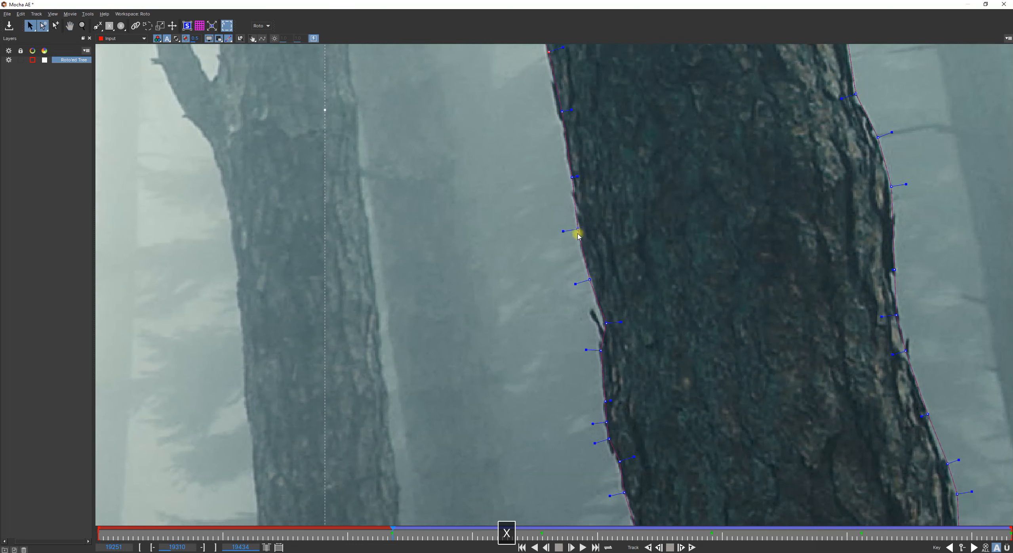
key("x")
left_click_drag(622, 380, 612, 321)
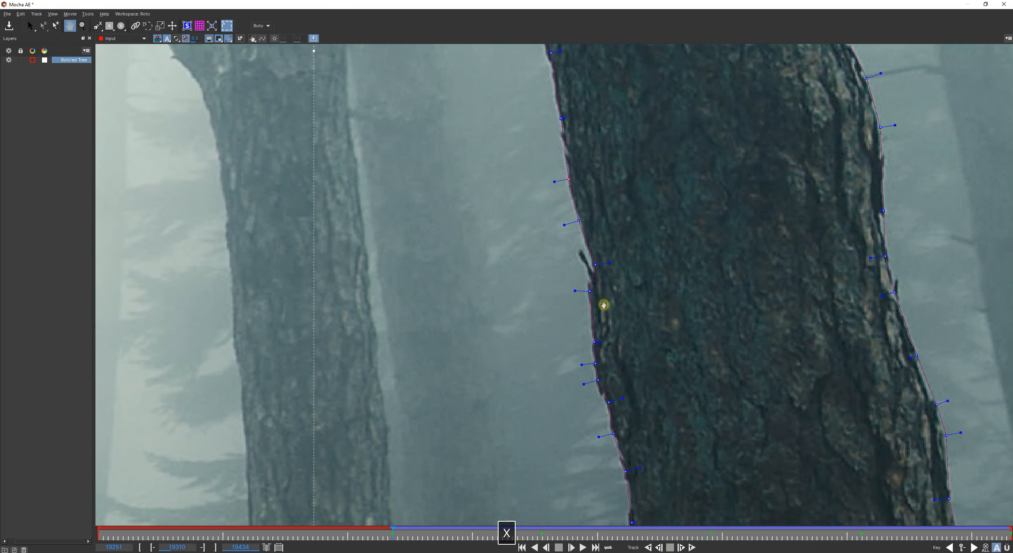
key("x")
left_click_drag(606, 380, 588, 265)
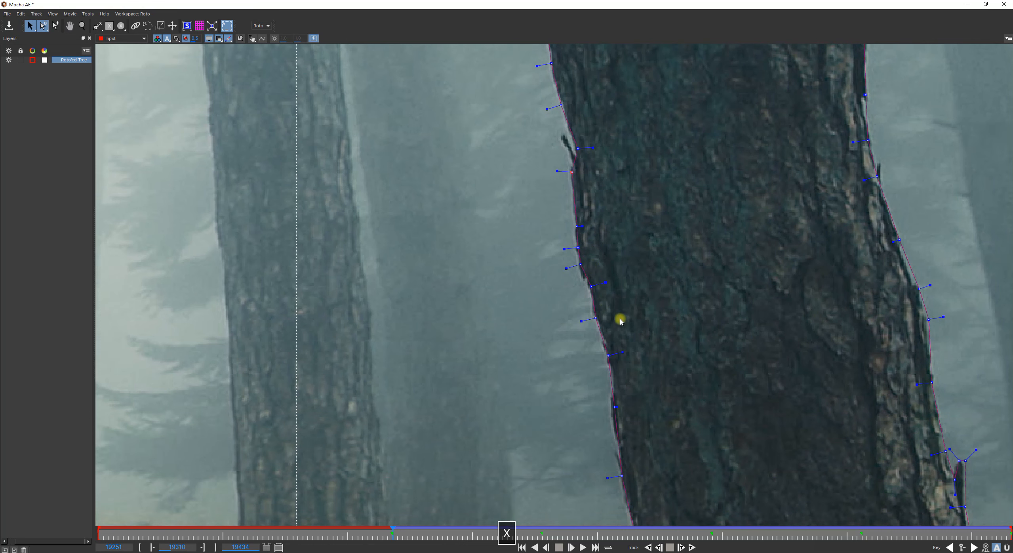
key("x")
left_click_drag(620, 413, 596, 299)
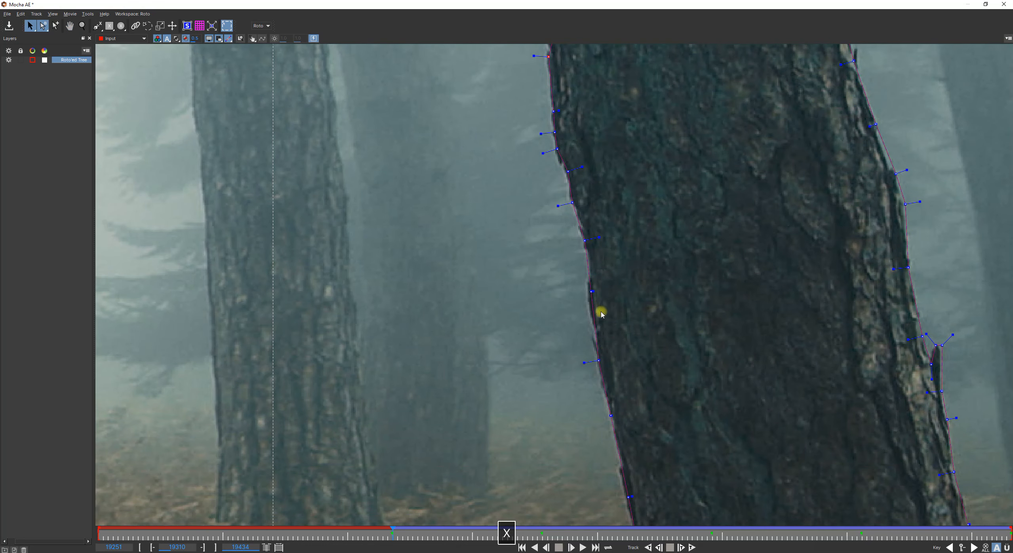
Pull the mask points on the right edge above the small stub inward onto the bark
key("x")
left_click_drag(613, 165, 280, 210)
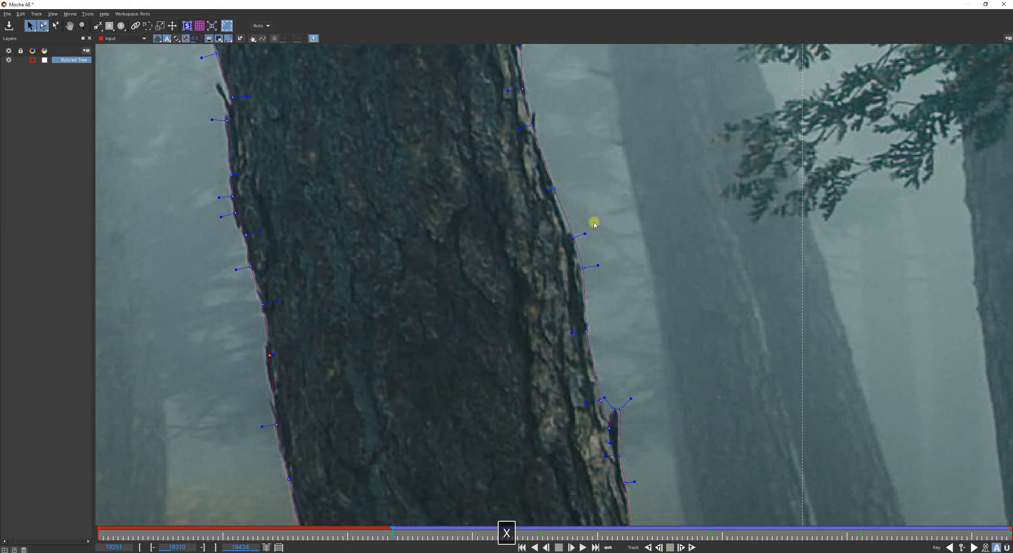
left_click_drag(573, 237, 577, 267)
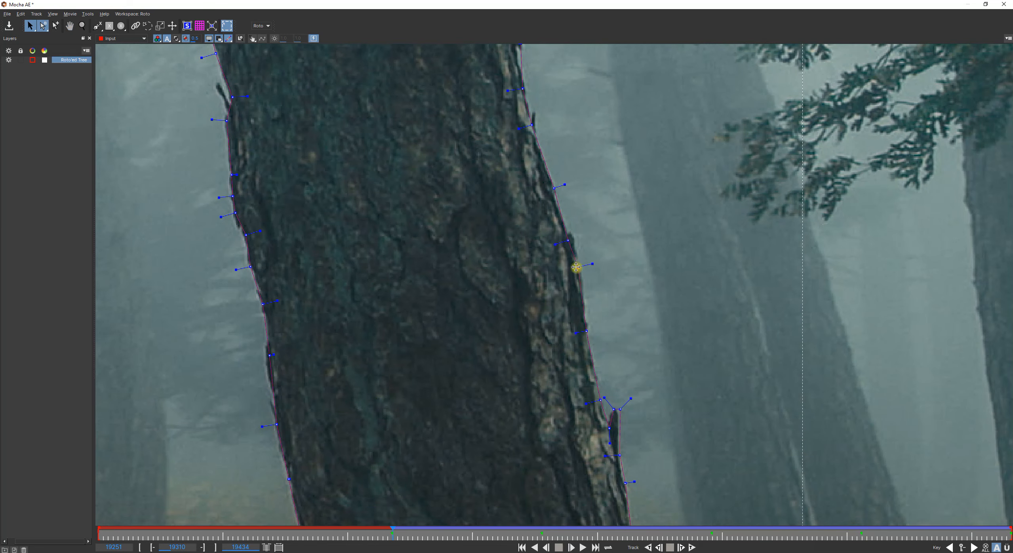
Shift the mask points at the tip of the small right-edge stub together and adjust the point below it
key("x")
left_click_drag(603, 377, 606, 249)
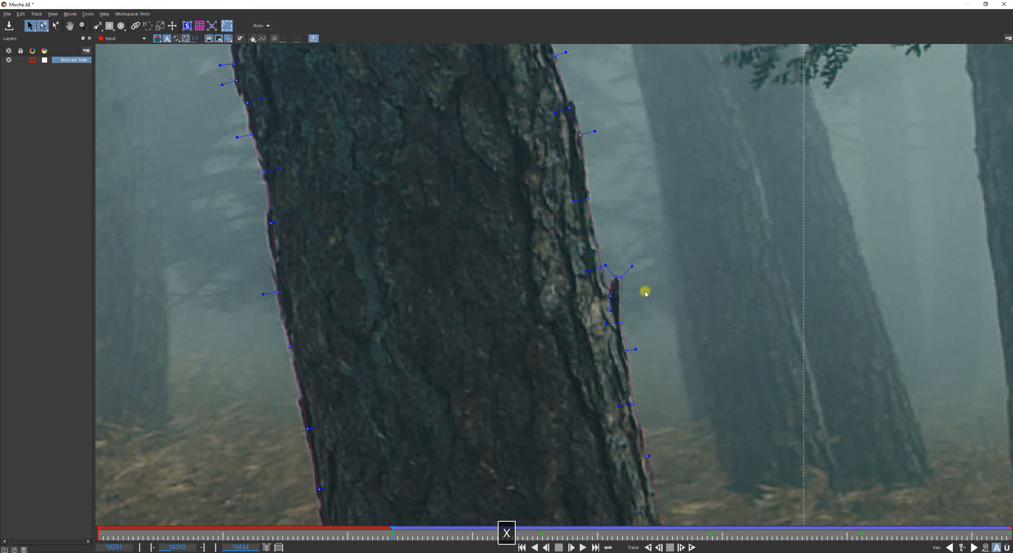
left_click_drag(613, 249, 633, 268)
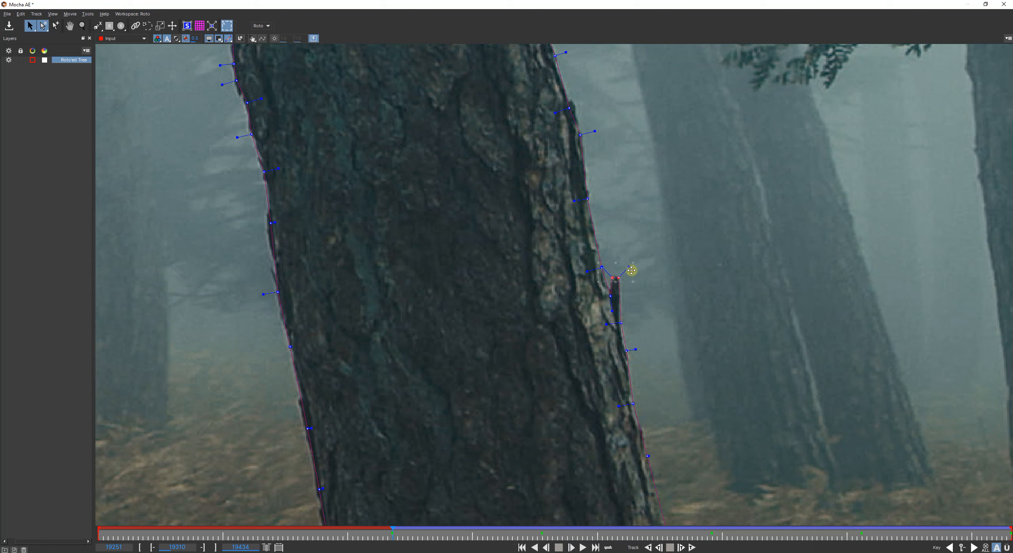
left_click(626, 350)
key("x")
left_click_drag(644, 395, 619, 239)
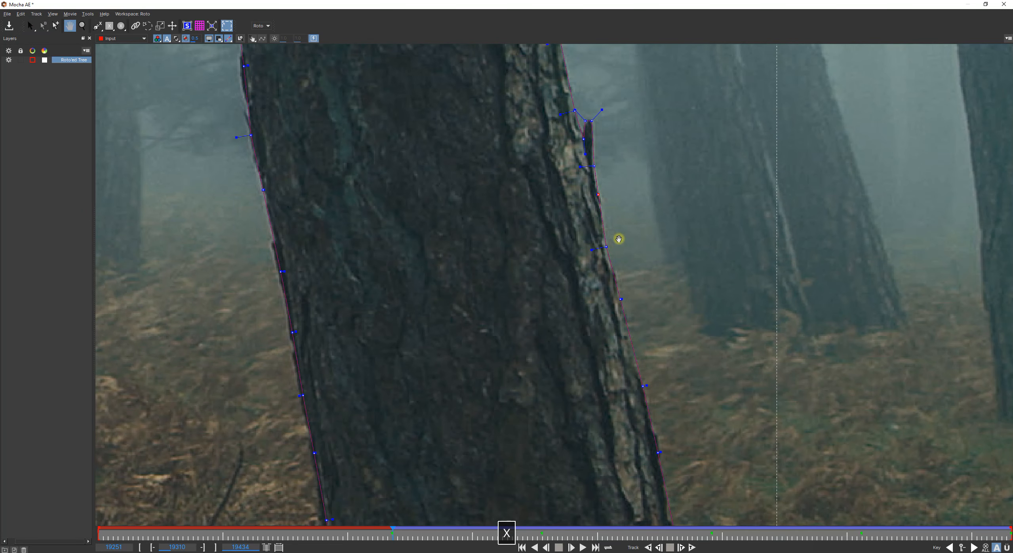
Fit the mask points along the right edge of the trunk to the bark, working upward from above the small stub
key("x")
left_click_drag(595, 131, 646, 479)
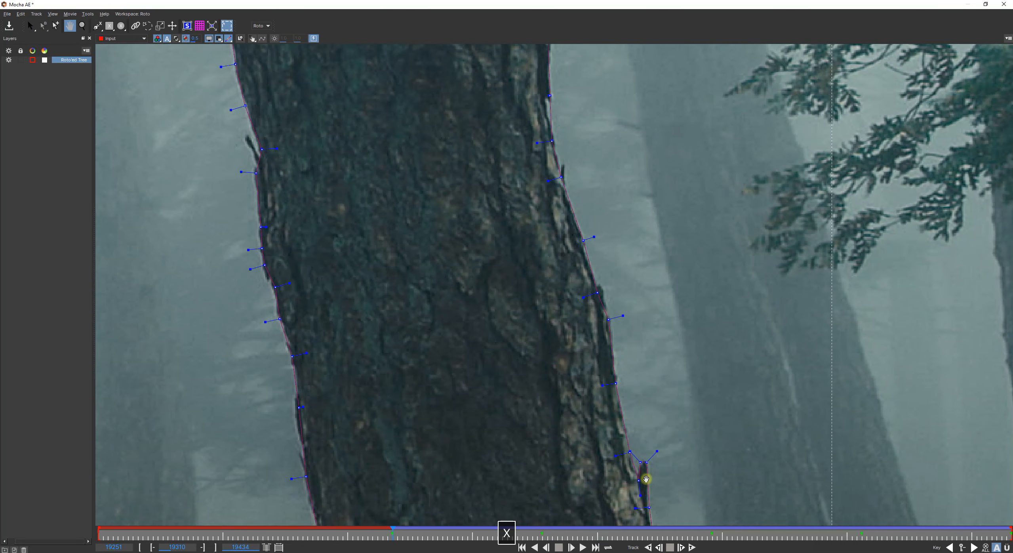
left_click(598, 293)
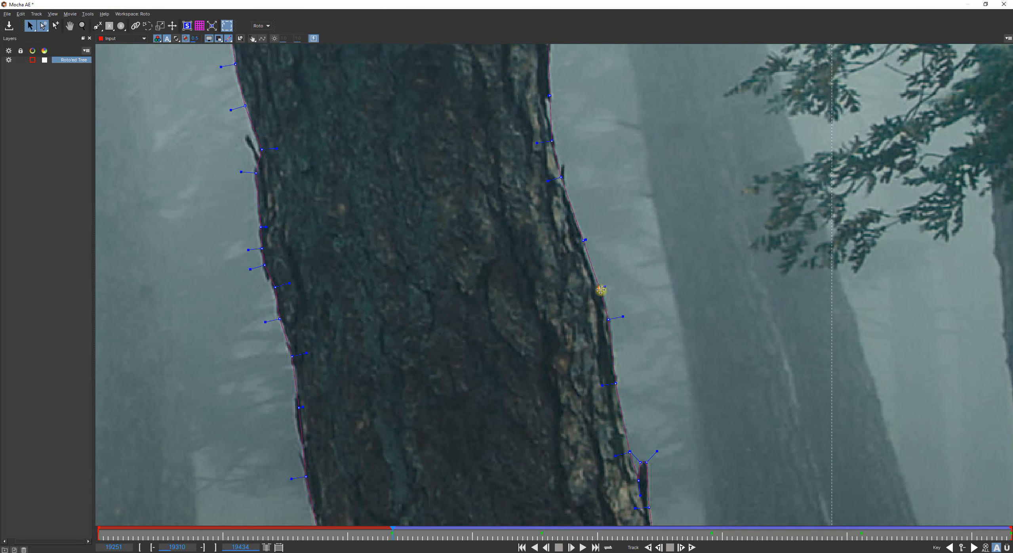
key("x")
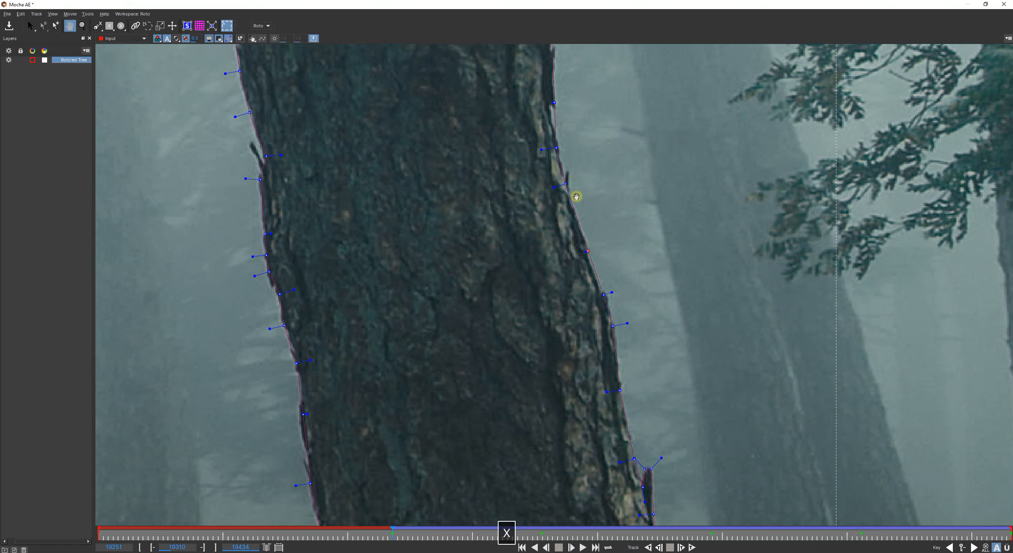
left_click_drag(570, 172, 671, 368)
left_click(655, 327)
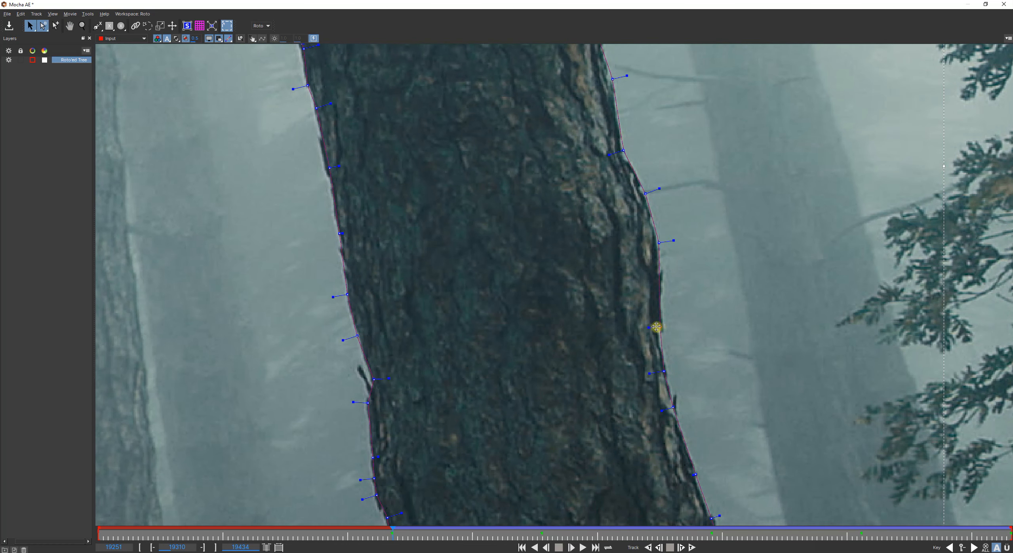
left_click(661, 243)
Adjust the mask point on the trunk's left edge at the bulge below the lower broken branch
key("x")
left_click_drag(420, 193, 601, 414)
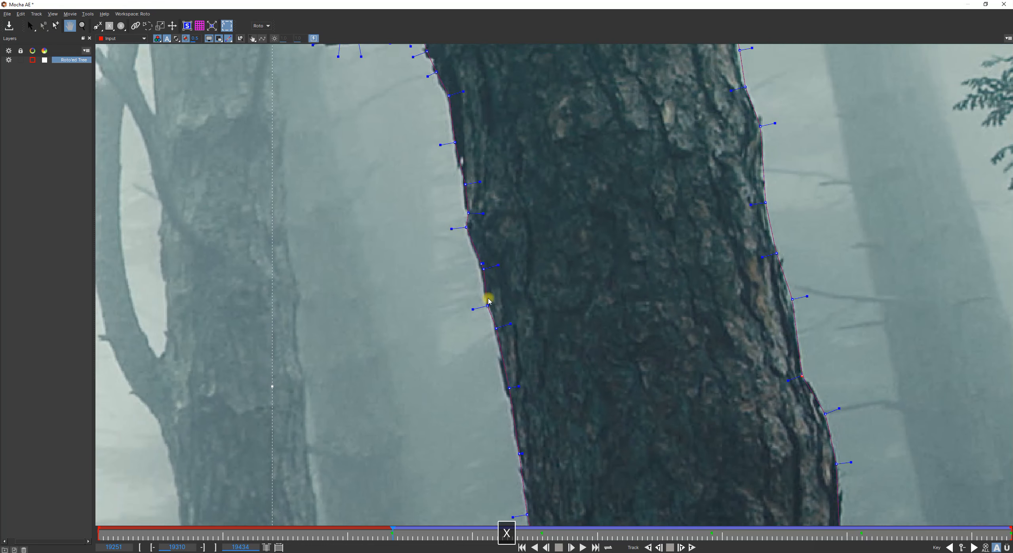
left_click(481, 270)
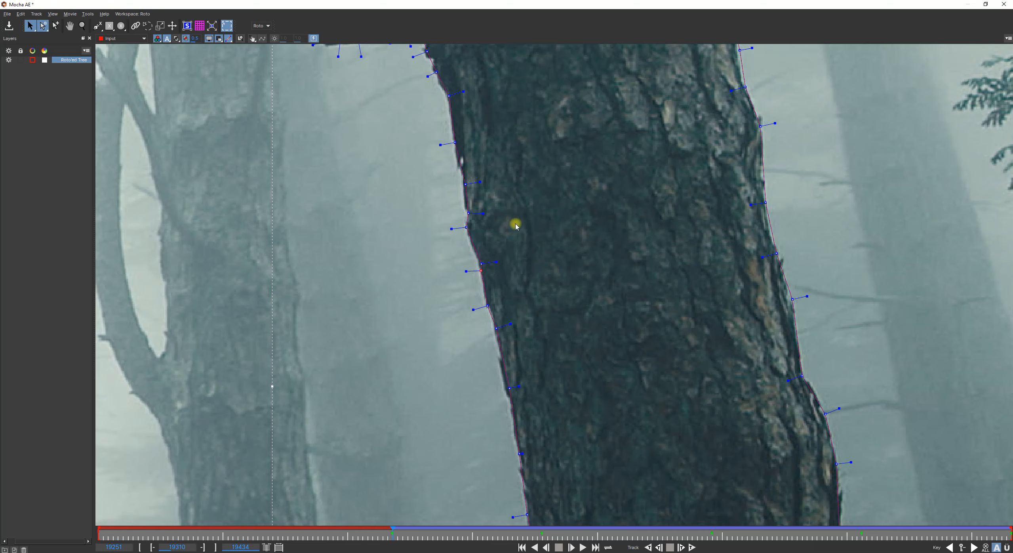
Select the three mask points on the right edge above the short thin branch and shift them inward onto the bark
key("z")
left_click_drag(542, 210, 545, 275)
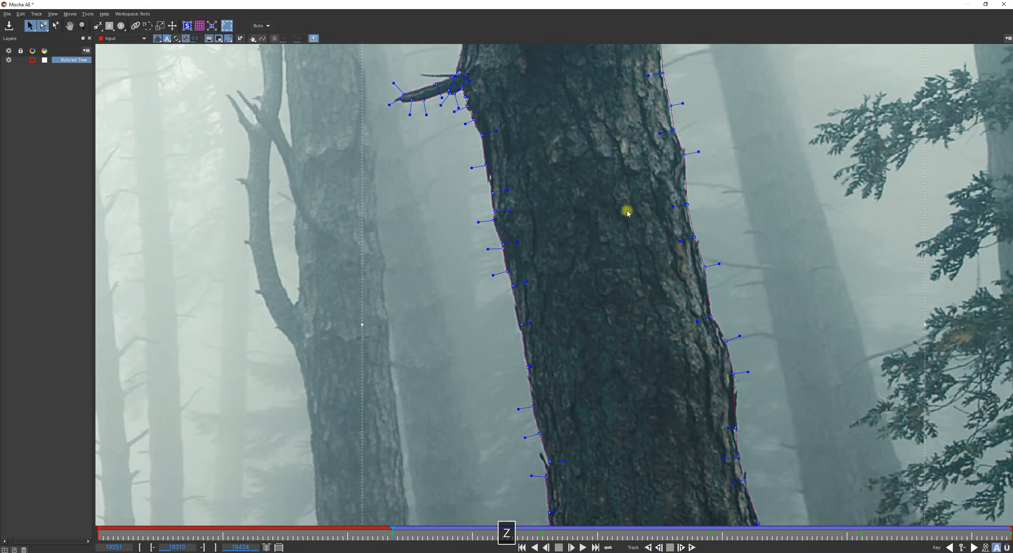
key("x")
left_click_drag(627, 213, 633, 391)
left_click_drag(587, 254, 518, 378)
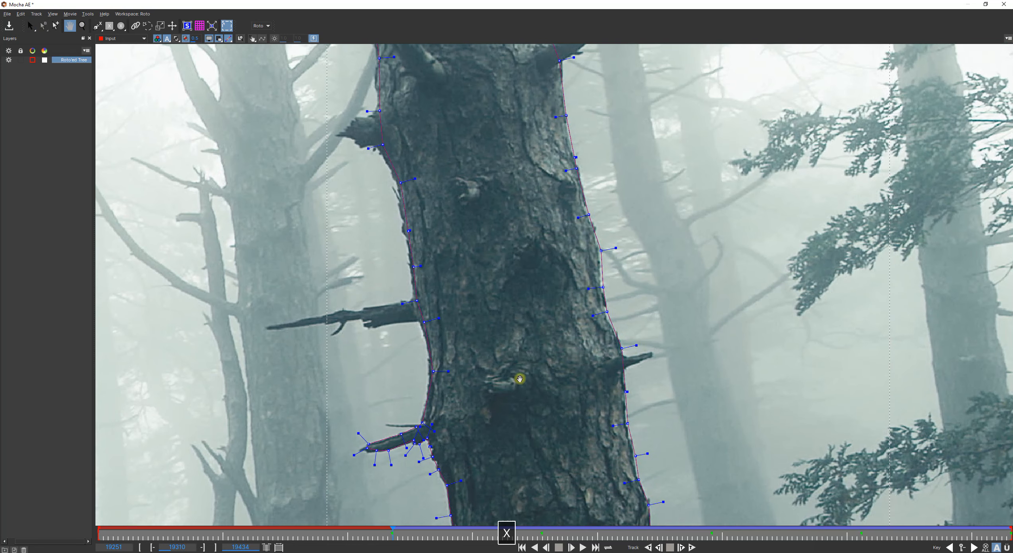
left_click_drag(633, 233, 572, 334)
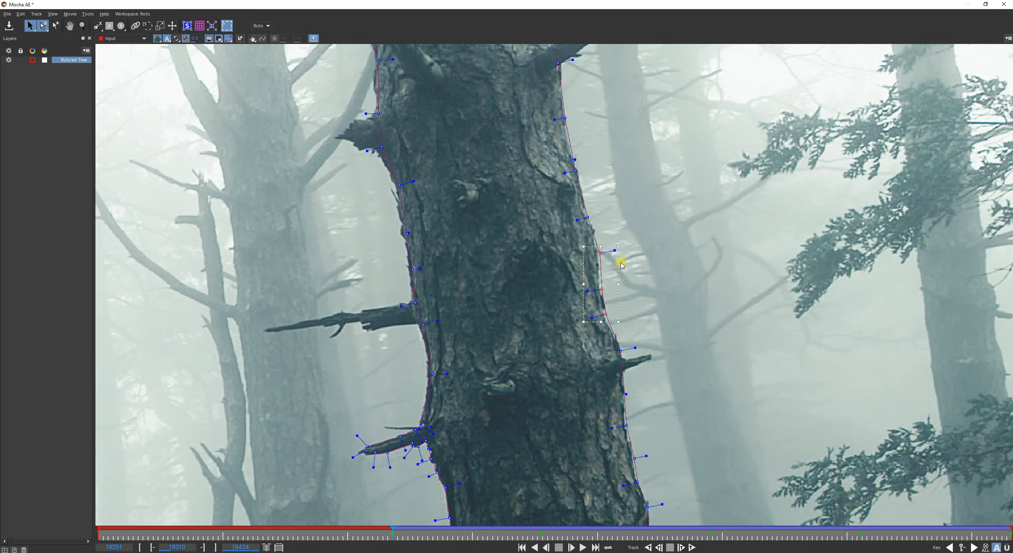
left_click_drag(618, 261, 617, 263)
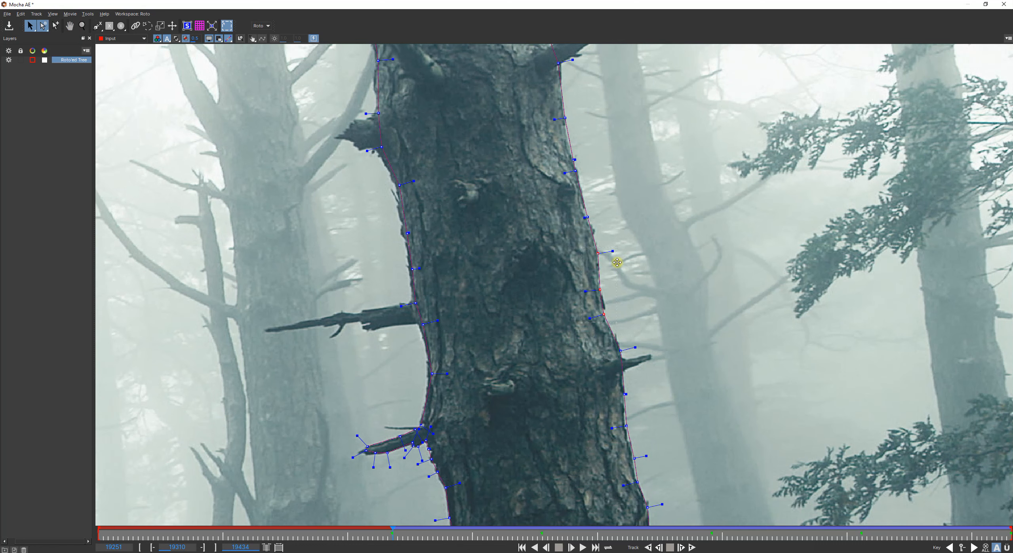
Reposition the left-edge mask points where the long middle broken branch meets the trunk
left_click(422, 322)
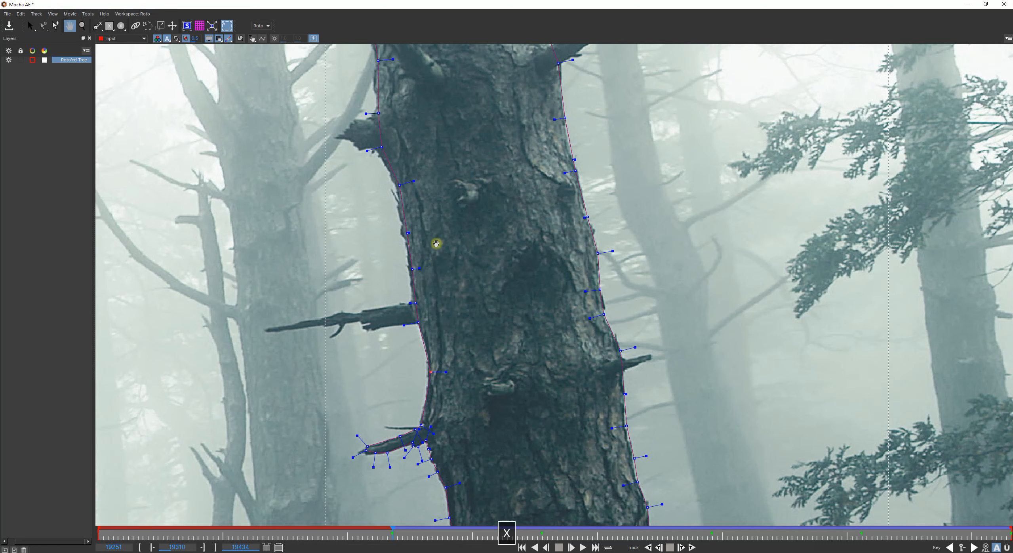
key("x")
left_click_drag(436, 254, 586, 382)
left_click(543, 327)
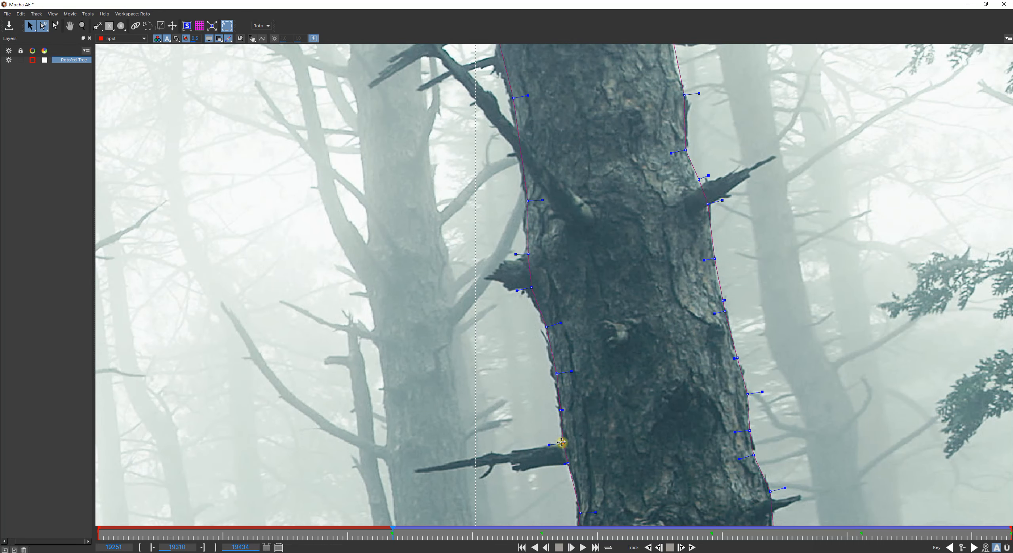
Adjust the mask points above and below the short upper stub on the left edge
key("x")
left_click_drag(533, 269, 547, 407)
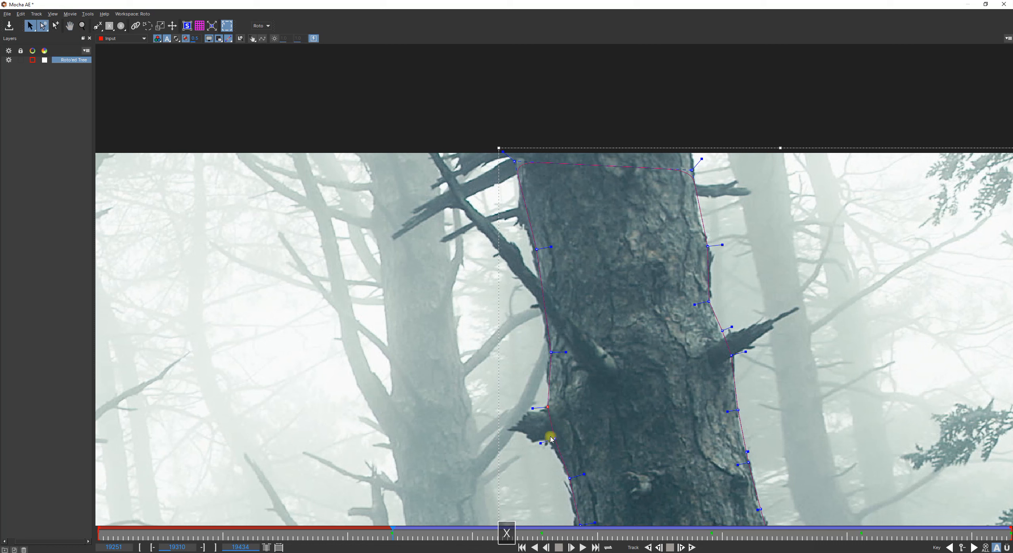
left_click_drag(552, 440, 548, 440)
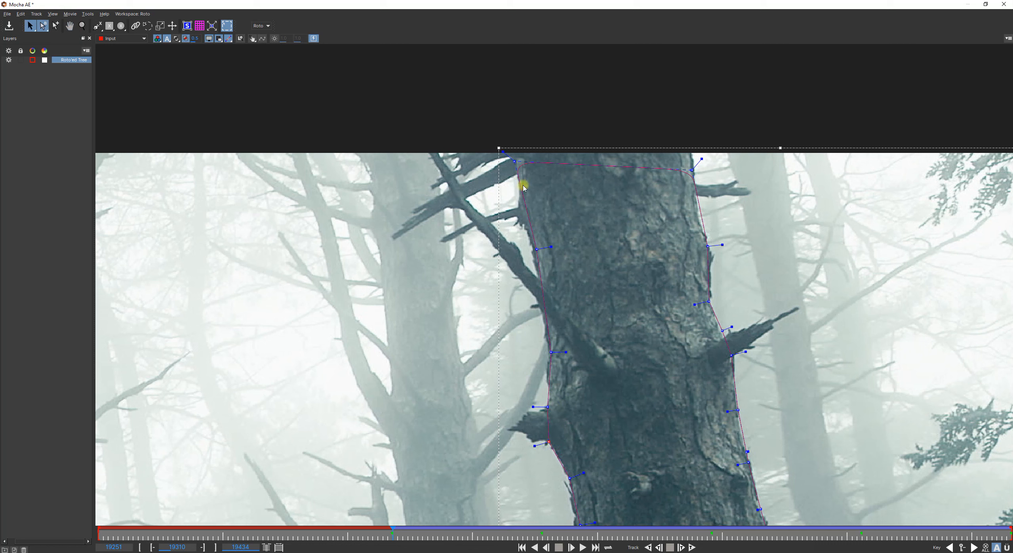
Move the mask's two top corner points above the top of the image and adjust the right-edge point below them
left_click_drag(513, 163, 508, 137)
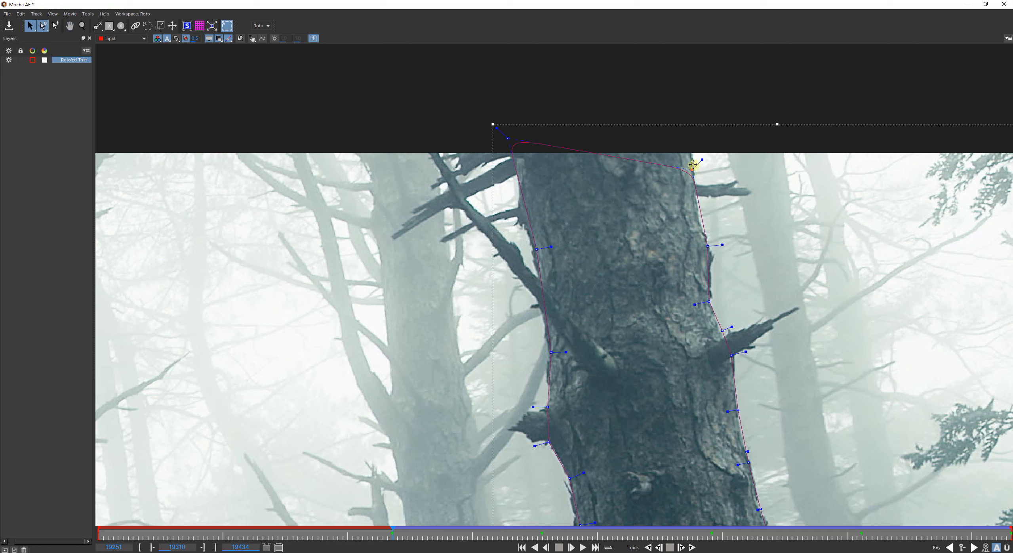
left_click_drag(693, 165, 689, 124)
mouse_move(713, 260)
left_mouse_down()
mouse_move(716, 271)
mouse_move(712, 252)
left_mouse_up()
left_click(688, 128)
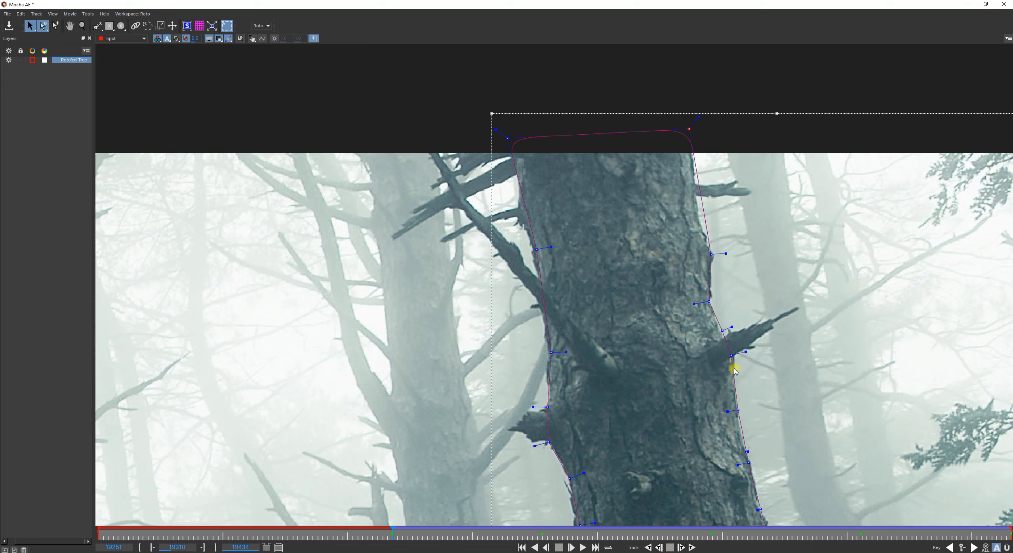
Correct the right-edge mask points above the upper right branch and the upper point on the left edge
left_click_drag(719, 326, 709, 296)
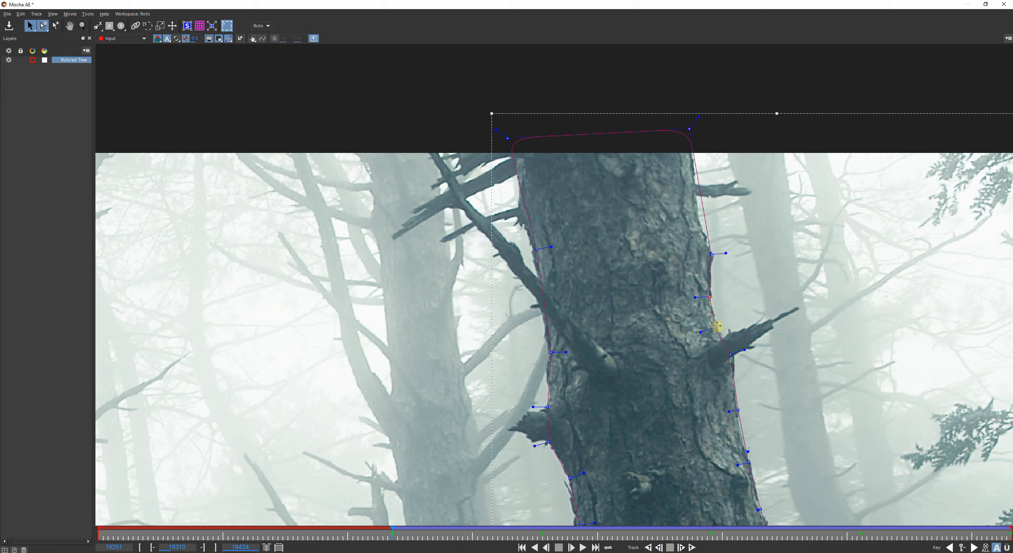
left_click(713, 252)
left_click_drag(536, 250, 533, 250)
Reposition the left-edge mask points from the upper stub down toward the middle broken branch
key("x")
left_click_drag(594, 459, 522, 294)
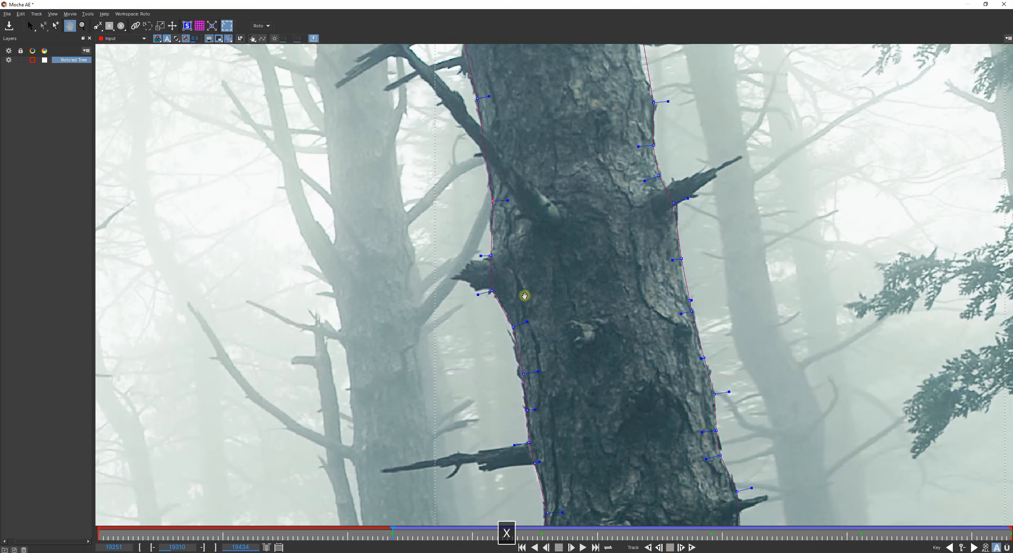
left_click(495, 290)
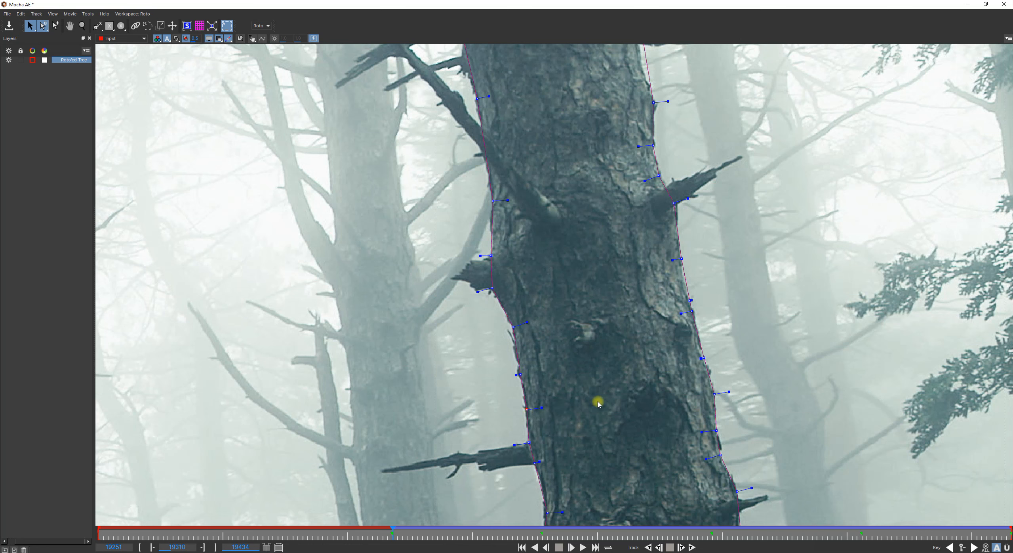
Track the tree mask backwards from frame 19310 and stop the tracking at frame 19279
key("x")
scroll(685, 434, "down", 3)
left_click_drag(684, 434, 690, 267)
left_click(393, 532)
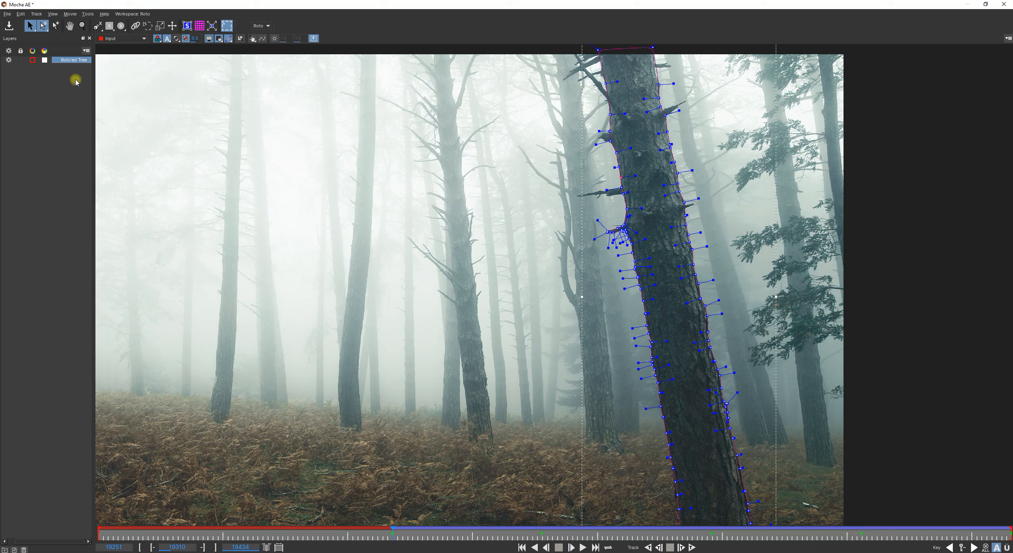
left_click(68, 63)
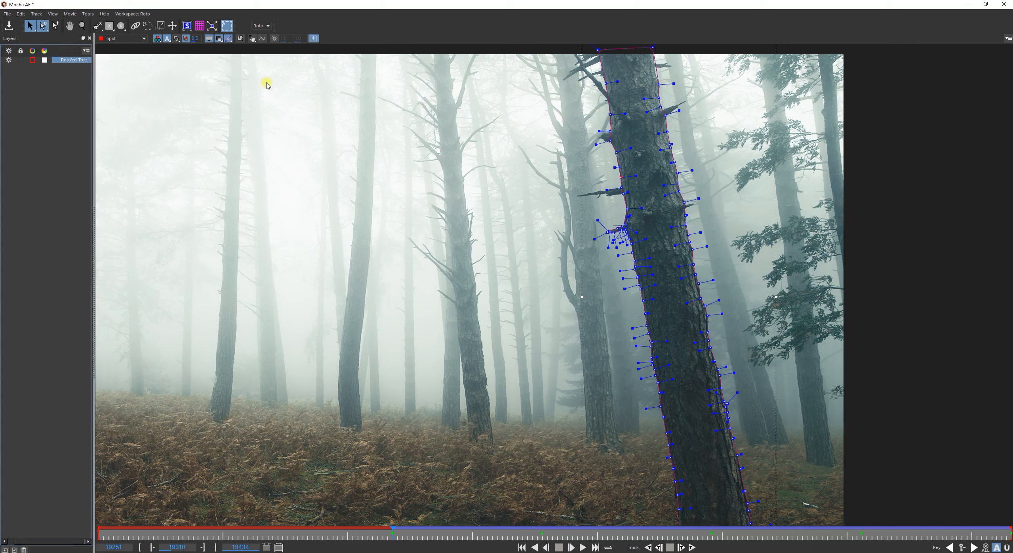
key("z")
left_click_drag(649, 296, 651, 319)
key("x")
left_click_drag(668, 352, 659, 328)
left_click(648, 548)
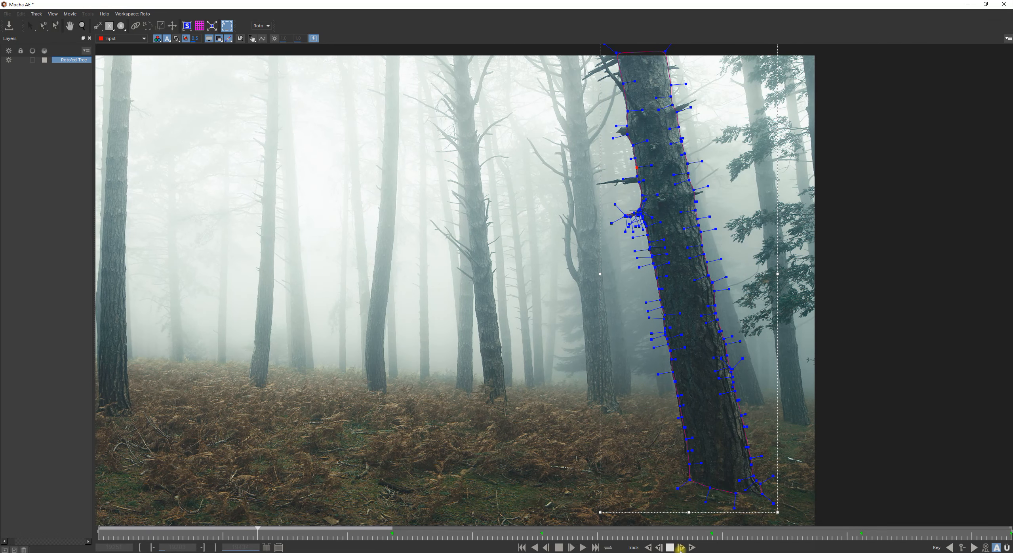
left_click(673, 547)
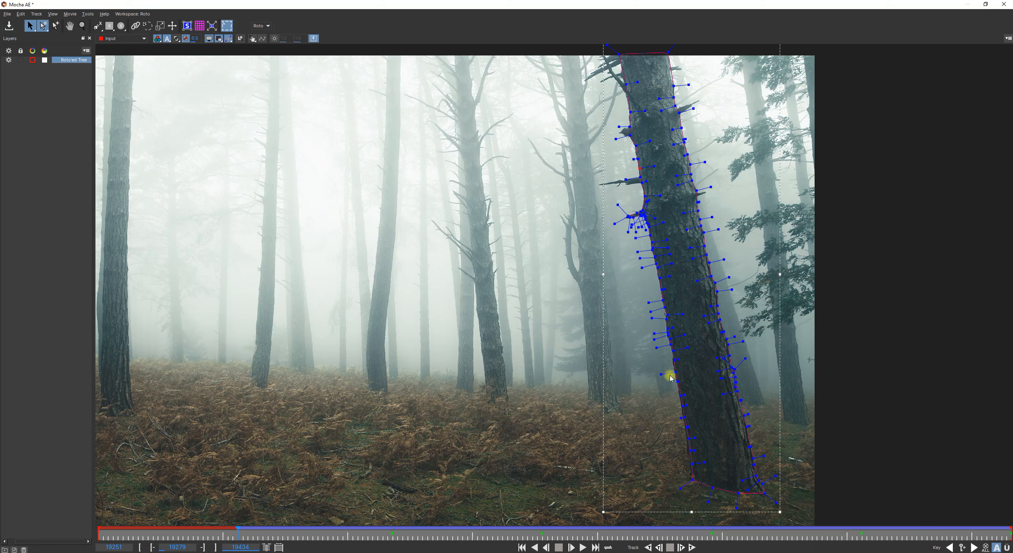
key("x")
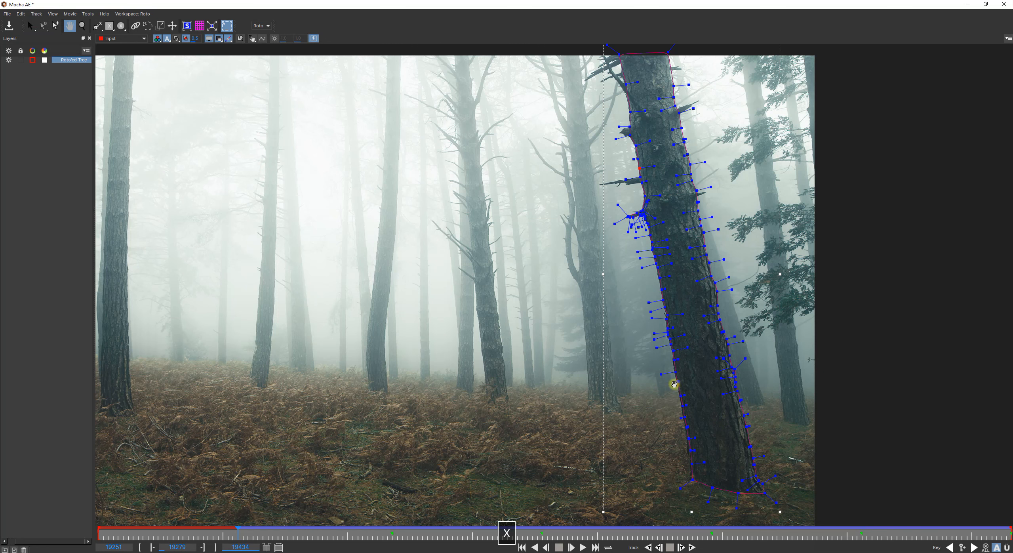
Shift the left-edge mask points along the lower half of the trunk slightly outward to the bark edge
left_click_drag(672, 382, 625, 178)
key("z")
key("x")
left_click_drag(643, 294, 579, 233)
left_click_drag(497, 82, 648, 436)
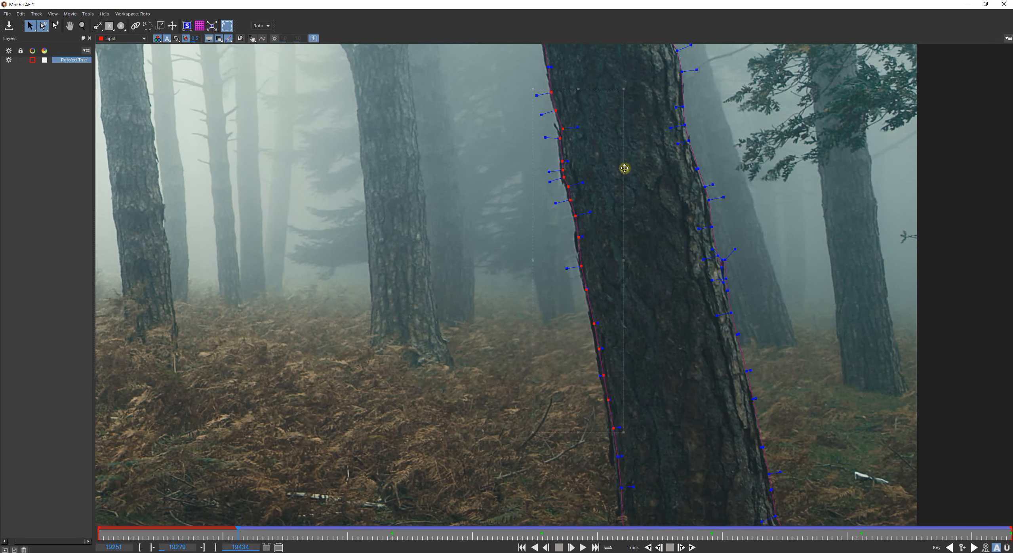
left_click_drag(623, 168, 622, 168)
Move the two lowest left-edge mask points outward and adjust the mask's bottom-left corner point at the tree base
key("x")
left_click_drag(606, 398, 549, 196)
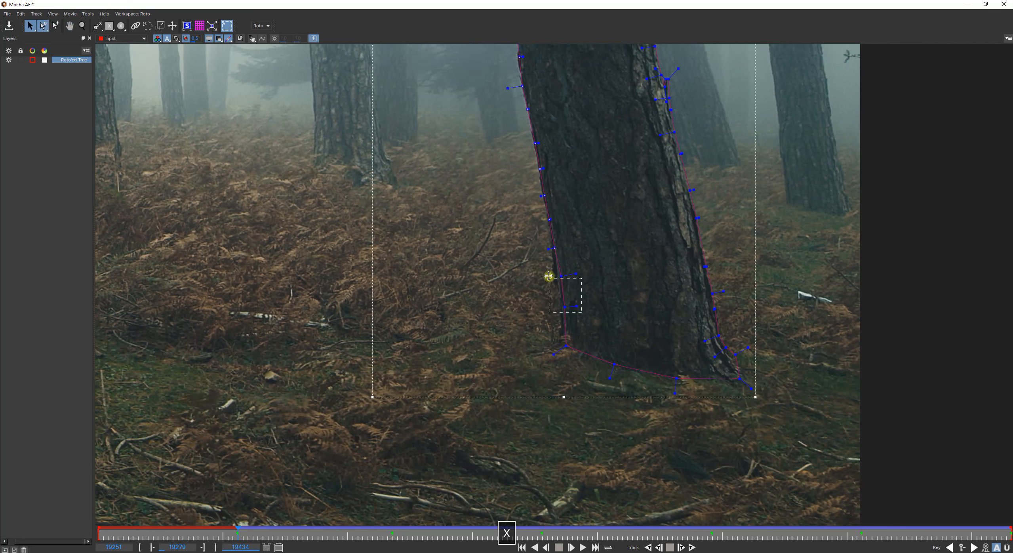
left_click_drag(548, 267, 586, 314)
left_click_drag(582, 277, 578, 279)
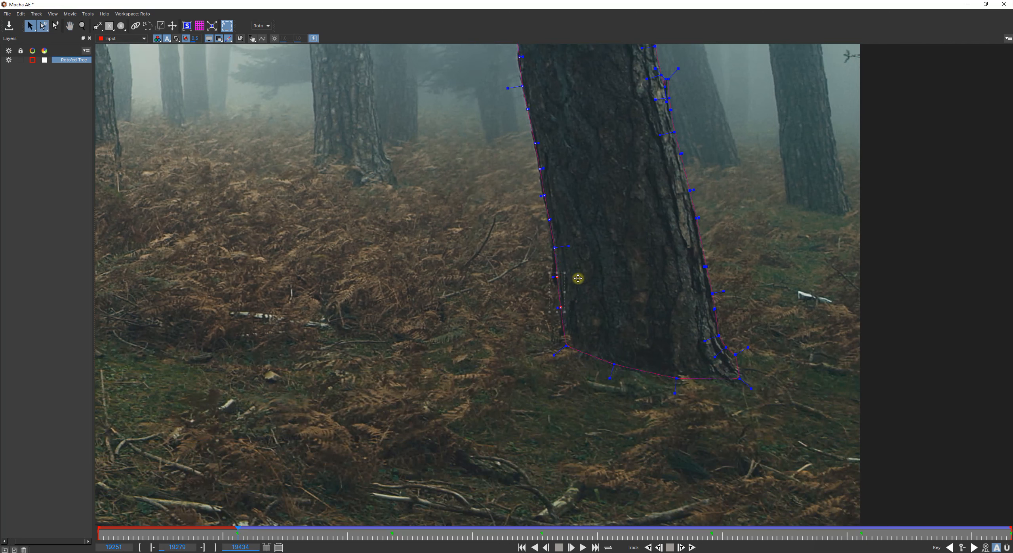
left_click(563, 344)
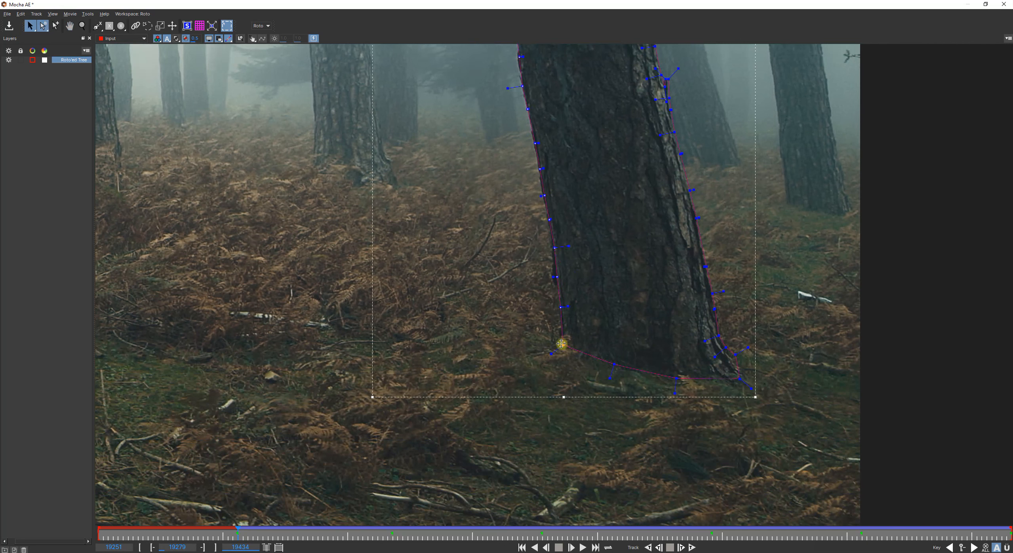
Shift the cluster of right-edge mask points around the lower trunk's bark notch slightly inward
key("x")
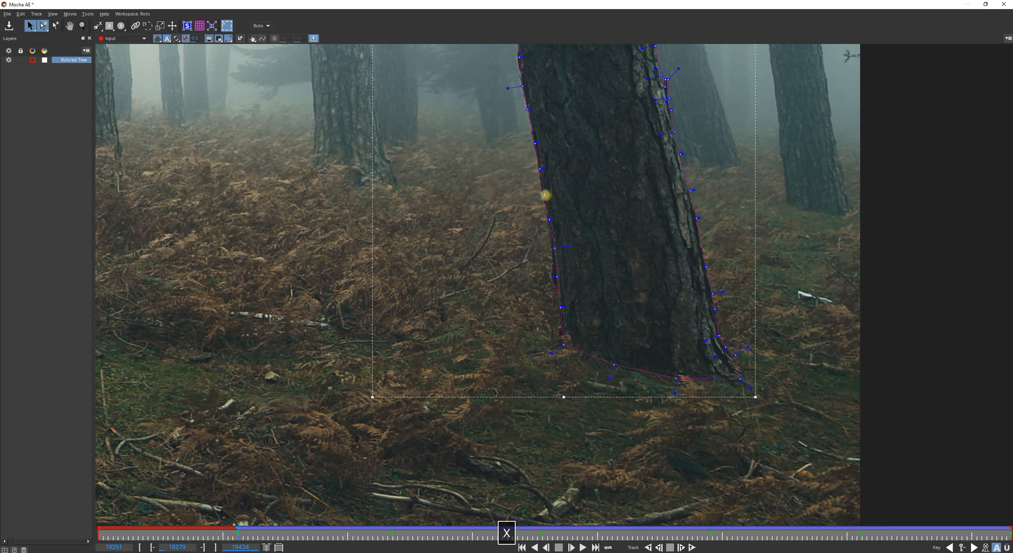
left_click_drag(610, 194, 511, 289)
key("z")
left_click_drag(550, 264, 545, 120)
left_click_drag(546, 111, 481, 324)
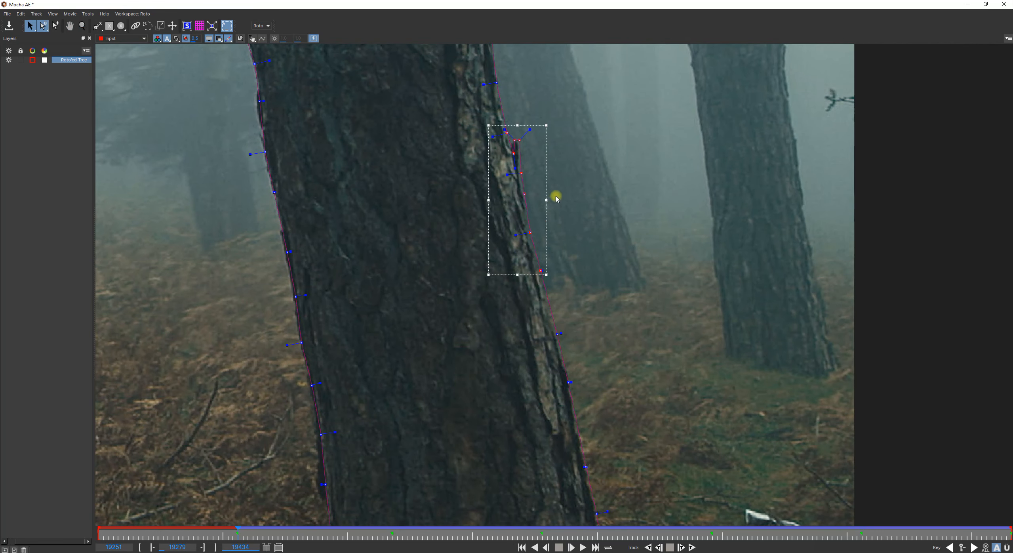
left_click_drag(545, 164, 542, 164)
Move the right-edge mask points between the bark notch and the tree base inward to match the trunk
key("x")
left_click_drag(571, 341, 551, 238)
left_click_drag(596, 206, 508, 295)
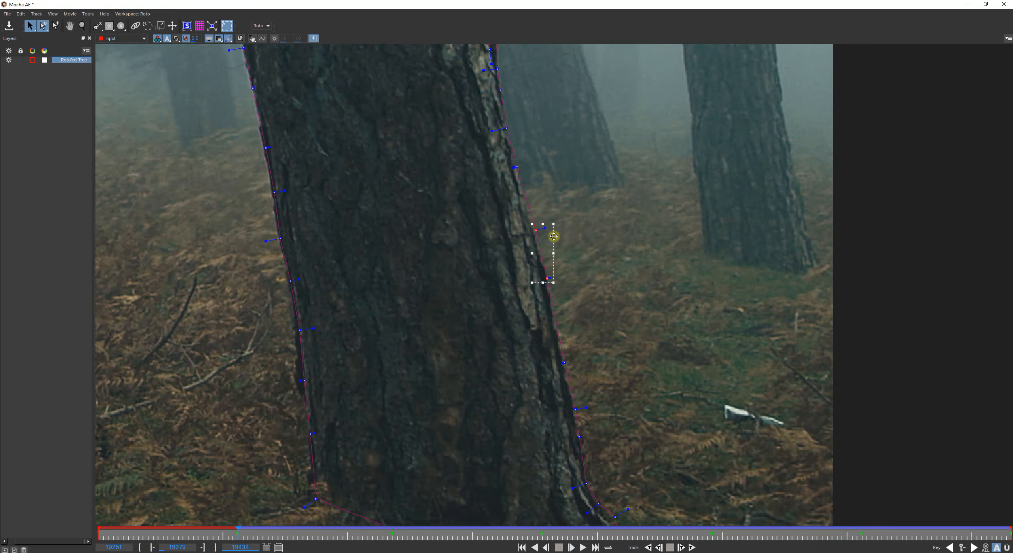
left_click_drag(553, 237, 551, 237)
key("x")
left_click_drag(575, 392, 542, 302)
key("x")
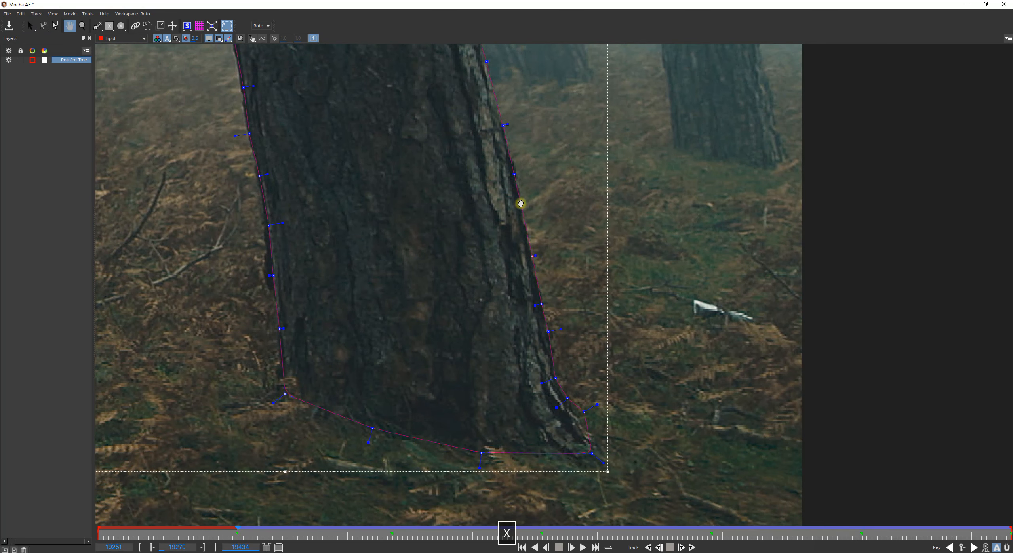
Shift the left-edge mask points along the middle trunk below the lower broken branch outward and adjust the point beneath them
left_click_drag(519, 203, 593, 502)
left_click_drag(546, 266, 638, 399)
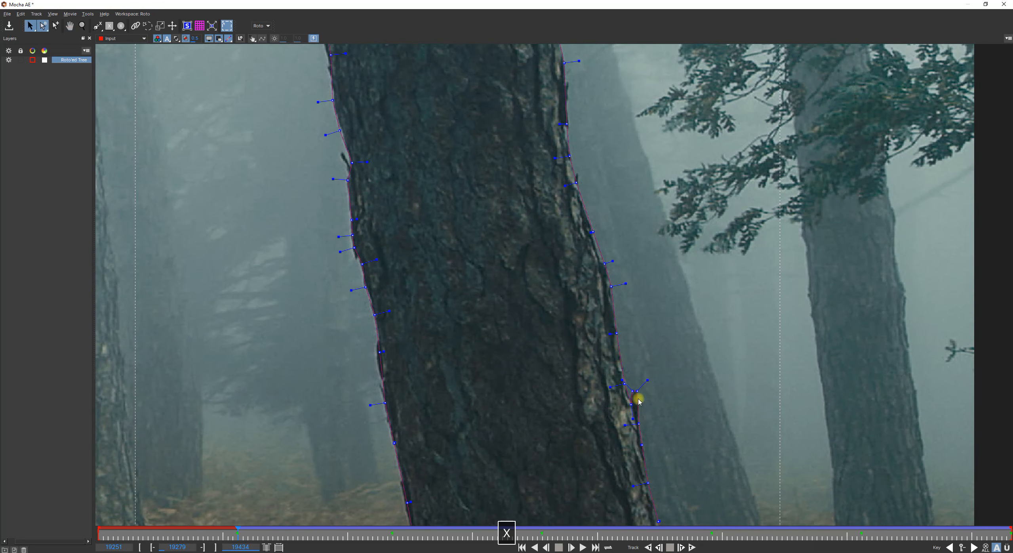
key("x")
left_click_drag(471, 402, 637, 392)
left_click_drag(470, 297, 594, 430)
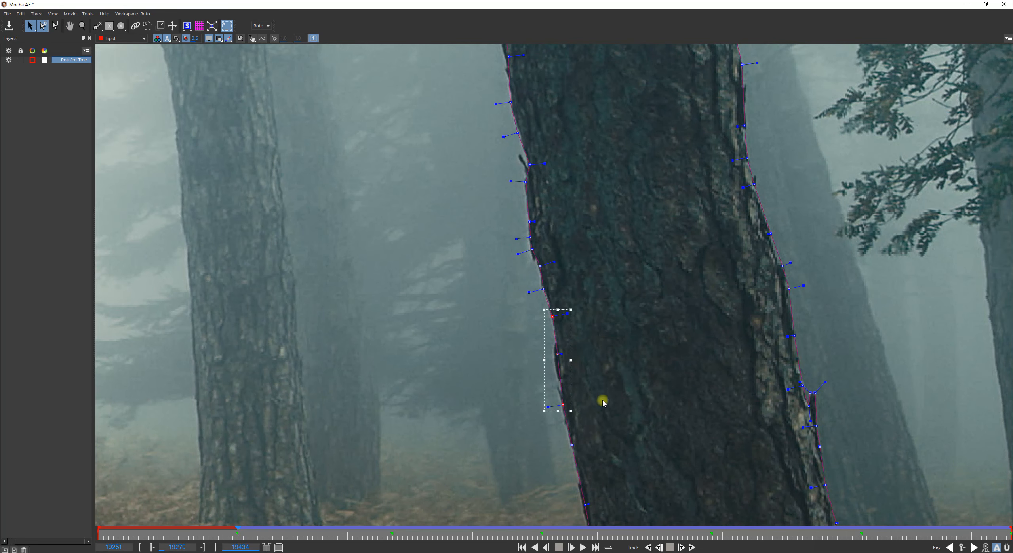
key("x")
left_click_drag(579, 260, 599, 436)
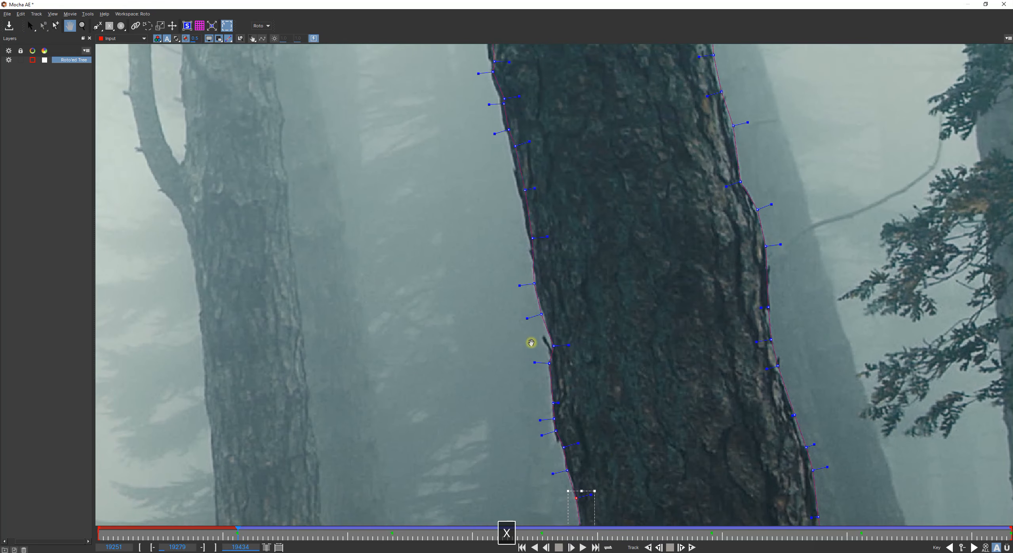
key("x")
left_click_drag(528, 214, 557, 353)
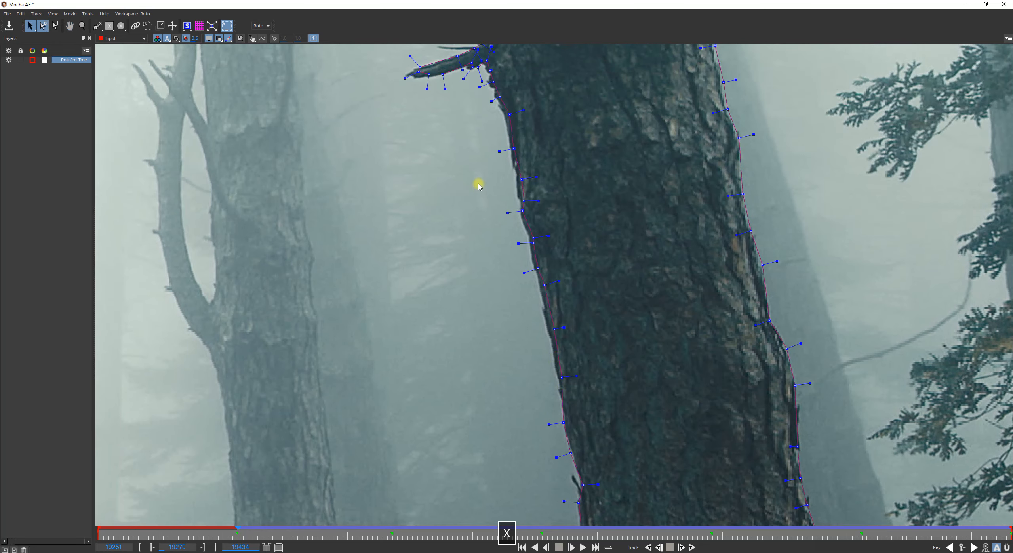
left_click_drag(479, 171, 610, 401)
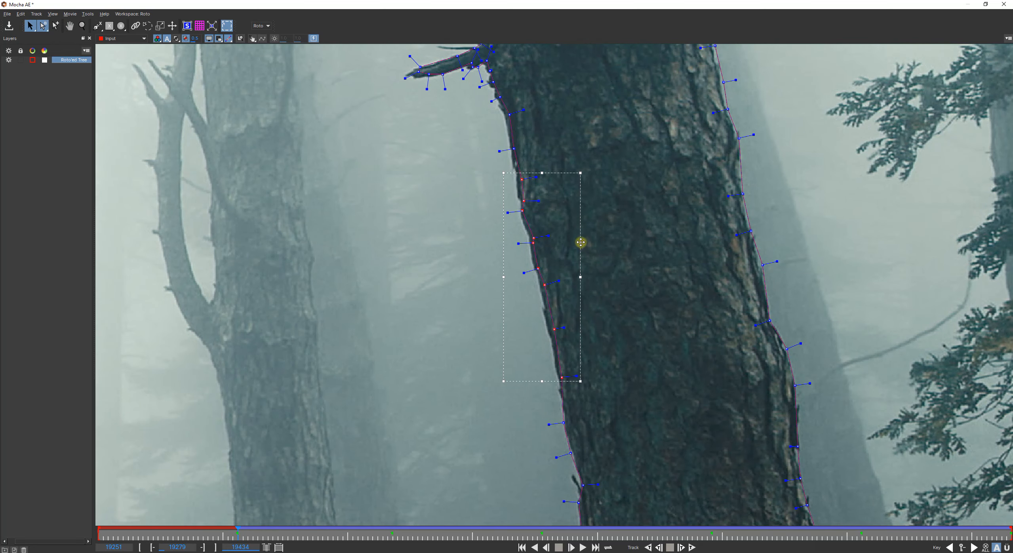
left_click_drag(580, 242, 579, 242)
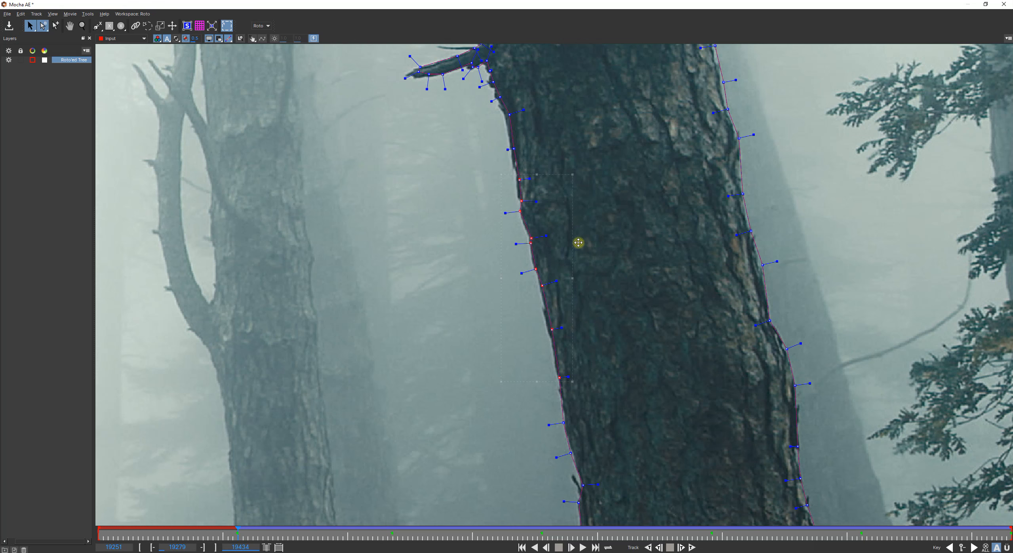
left_click(571, 452)
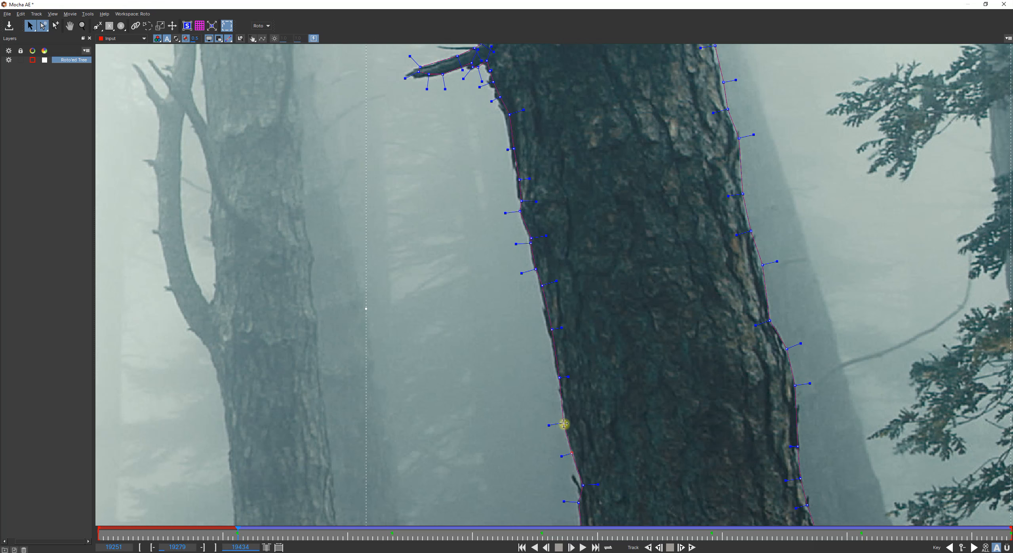
Reposition the mask points around the lower broken branch and just beneath it slightly outward and down
key("x")
left_click_drag(570, 258, 622, 444)
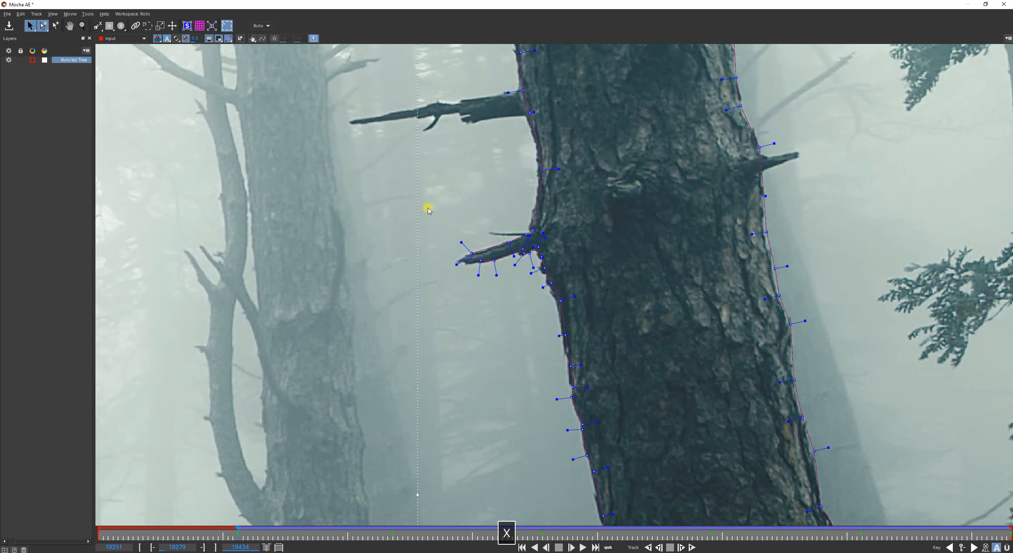
left_click_drag(428, 206, 603, 342)
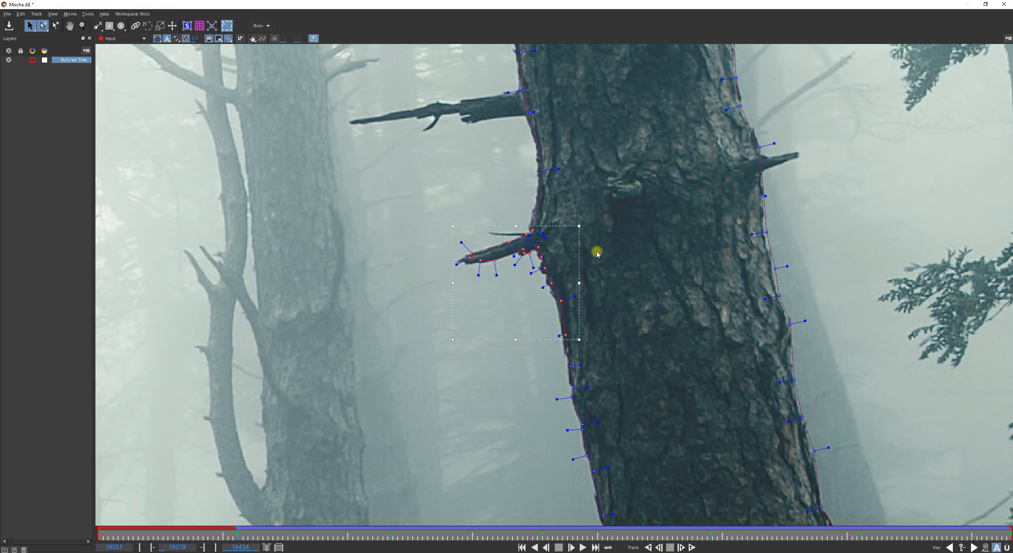
left_click_drag(580, 243, 578, 243)
key("ctrl+z")
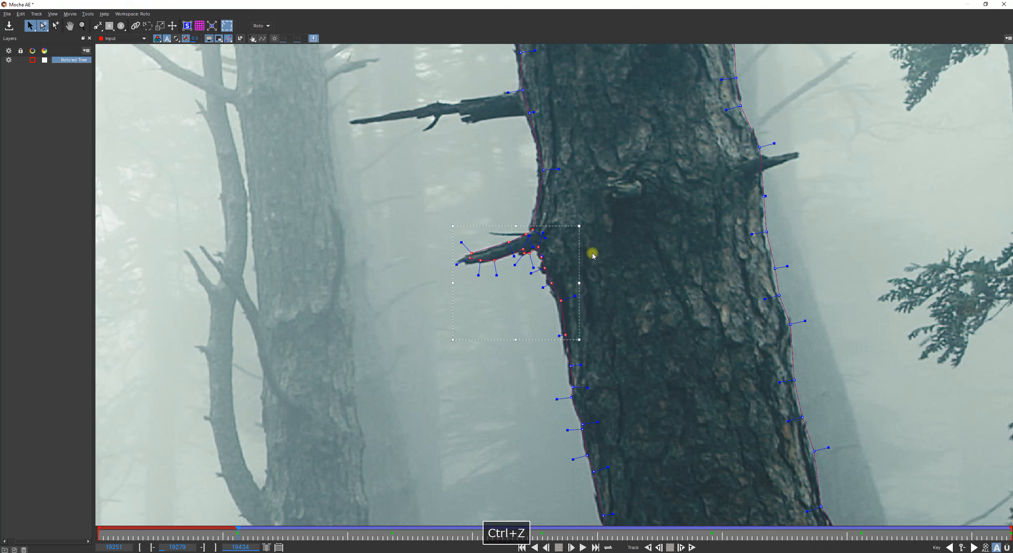
left_click_drag(578, 263, 576, 265)
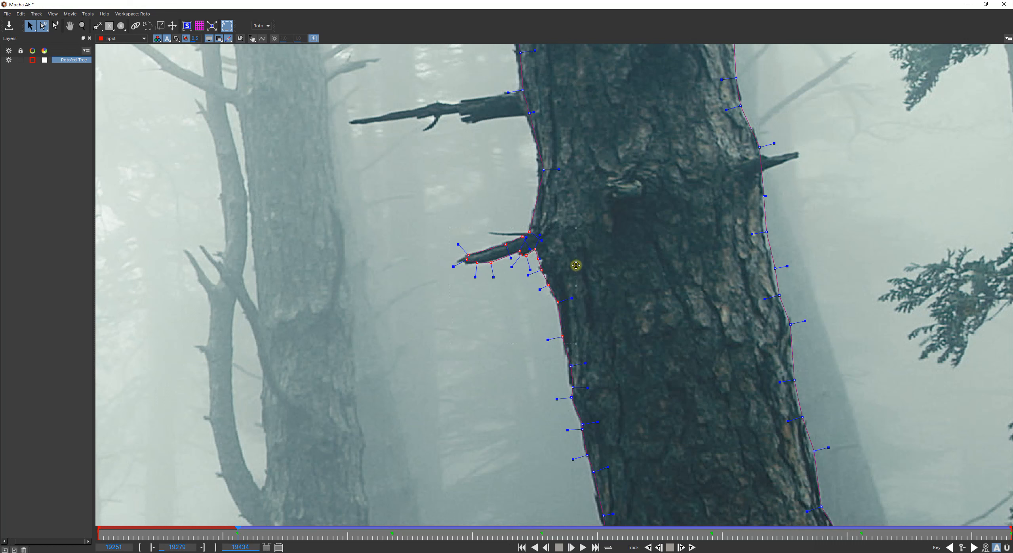
Adjust the individual left-edge mask points just below the lower broken branch
left_click(571, 366)
left_click_drag(567, 371, 567, 370)
left_click(572, 386)
key("x")
left_click_drag(626, 464, 612, 306)
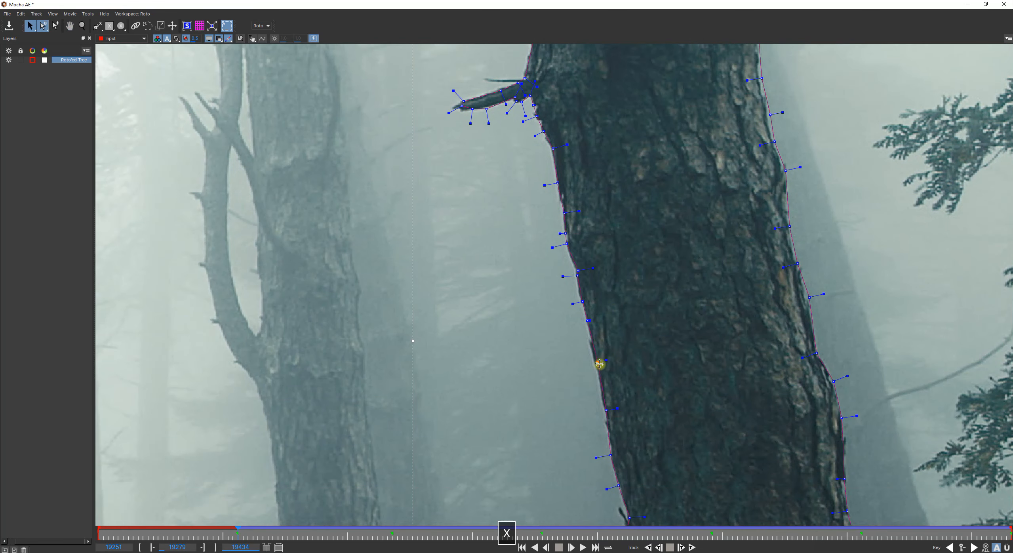
Adjust the left-edge mask points between the upper stub and the lower broken branch
key("x")
left_click_drag(606, 445, 597, 297)
left_click_drag(588, 261, 572, 185)
left_click_drag(568, 144, 623, 451)
left_click_drag(568, 109, 573, 219)
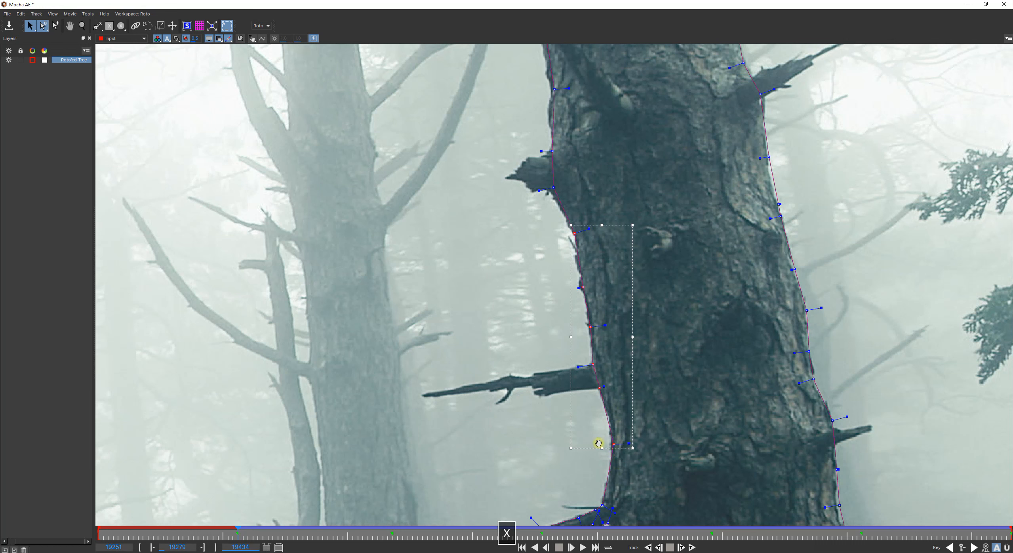
Correct the right-edge mask points above and below the small middle branch stub one by one
key("x")
left_click_drag(599, 440, 426, 251)
left_click_drag(618, 85, 616, 85)
left_click_drag(607, 127, 616, 127)
left_click_drag(650, 244, 660, 243)
left_click_drag(652, 280, 650, 280)
left_click_drag(660, 317, 662, 317)
left_click(658, 317)
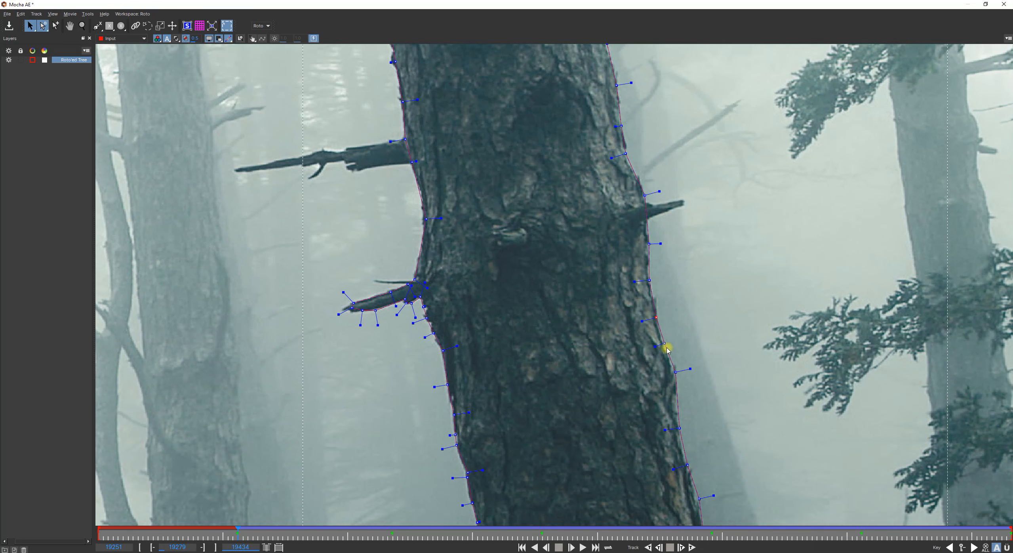
Move the mask's two top corner points higher above the image and adjust the uppermost points on both trunk edges
left_click_drag(693, 423, 674, 369)
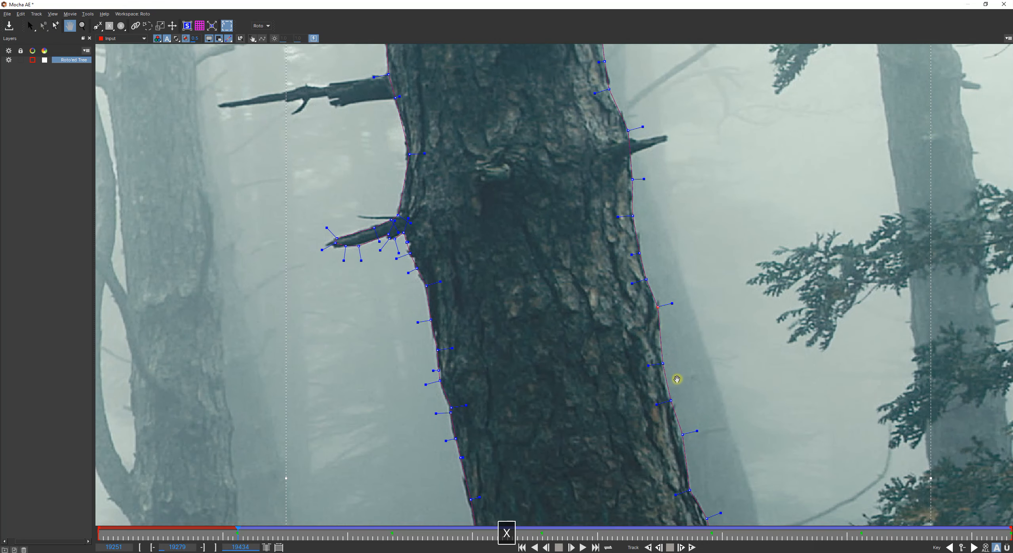
key("x")
left_click_drag(532, 146, 644, 450)
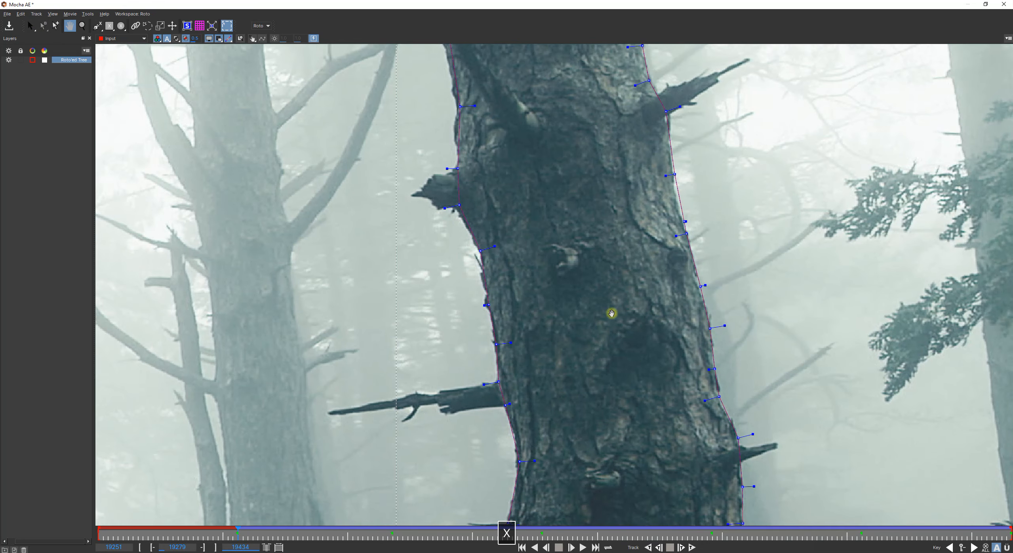
left_click_drag(555, 299, 604, 495)
left_click_drag(578, 292, 598, 534)
left_click_drag(553, 410, 537, 319)
left_click_drag(555, 372, 772, 358)
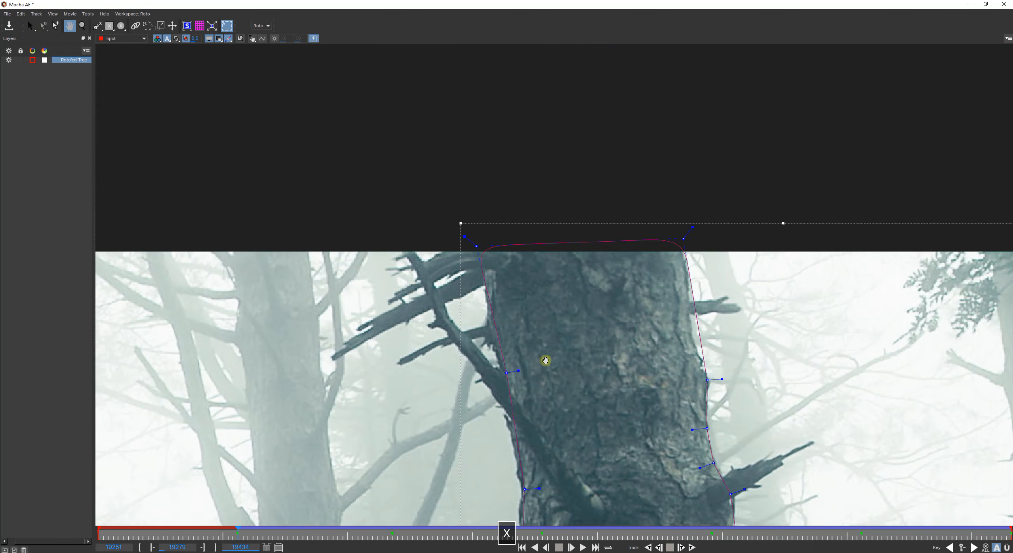
left_click_drag(716, 274, 712, 267)
Adjust the left-edge mask points around the upper stub and the right-edge points at and below the upper right branch
left_click(516, 443)
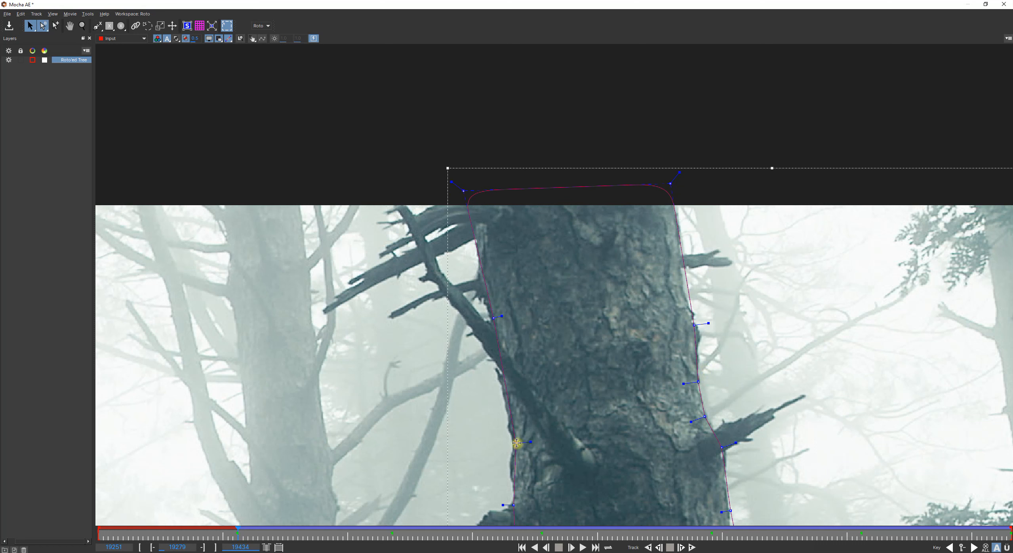
left_click_drag(513, 443, 512, 444)
key("x")
left_click_drag(536, 454, 516, 265)
left_click_drag(497, 354, 495, 352)
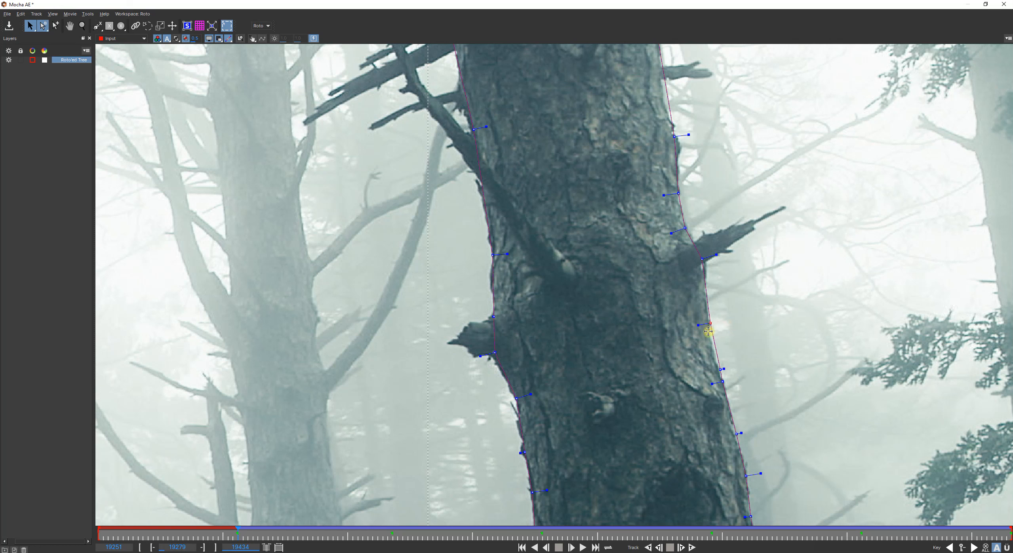
left_click_drag(711, 321, 708, 332)
left_click_drag(706, 257, 708, 259)
Track the tree mask backwards from frame 19279 and stop the tracking at frame 19263
key("z")
left_click_drag(786, 256, 650, 110)
key("x")
left_click_drag(703, 361, 675, 334)
key("z")
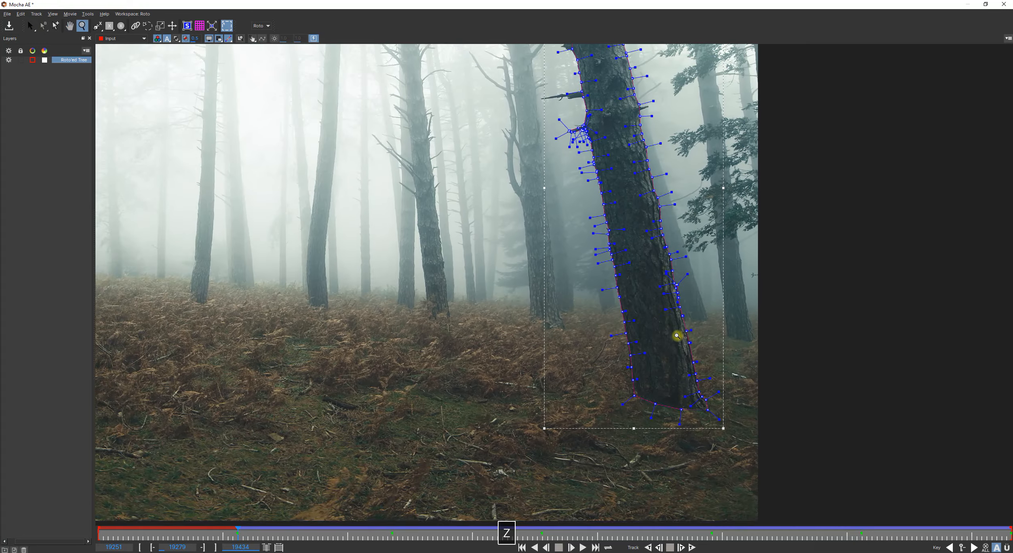
key("x")
left_click_drag(607, 295, 669, 317)
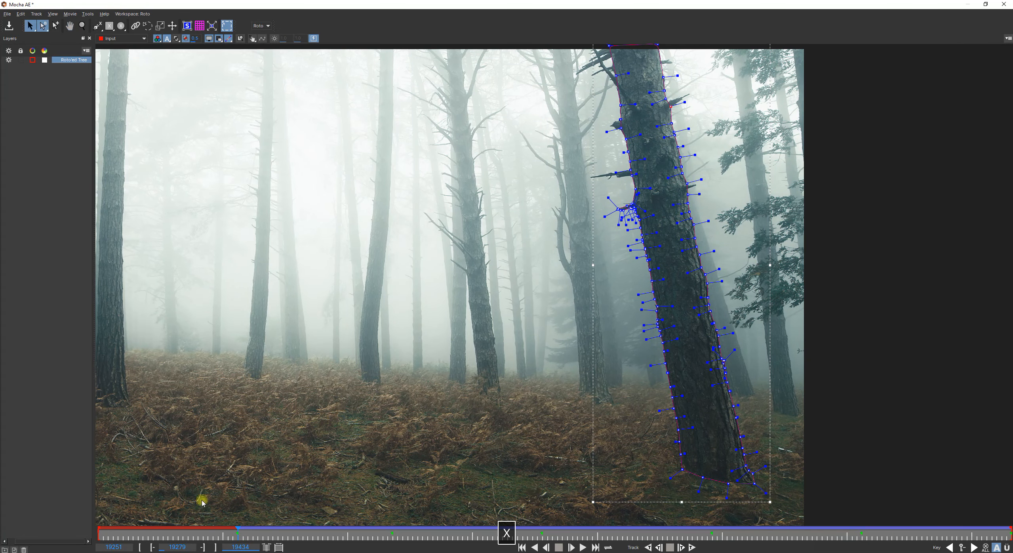
left_click(648, 547)
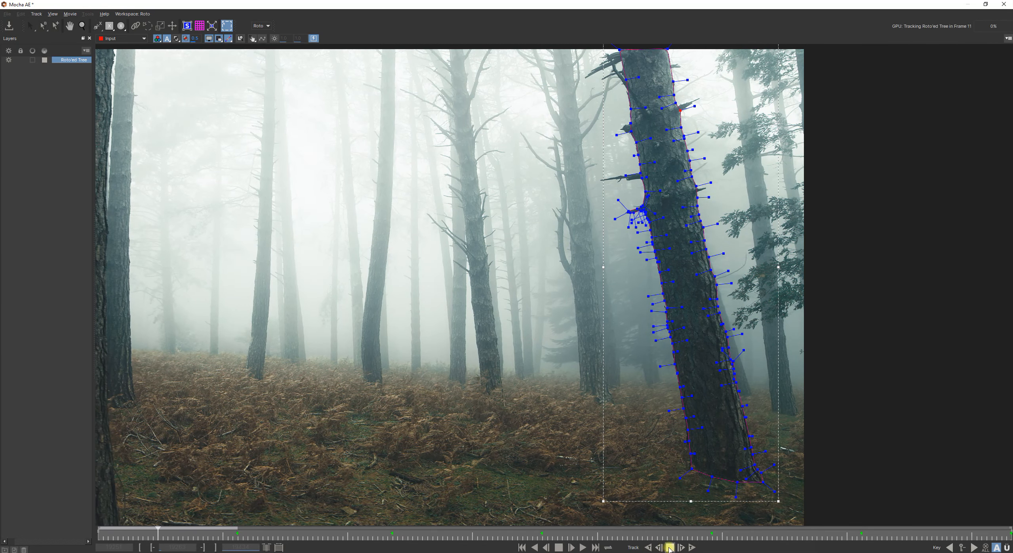
Shift the left-edge mask points along the lower trunk slightly outward at frame 19263
key("z")
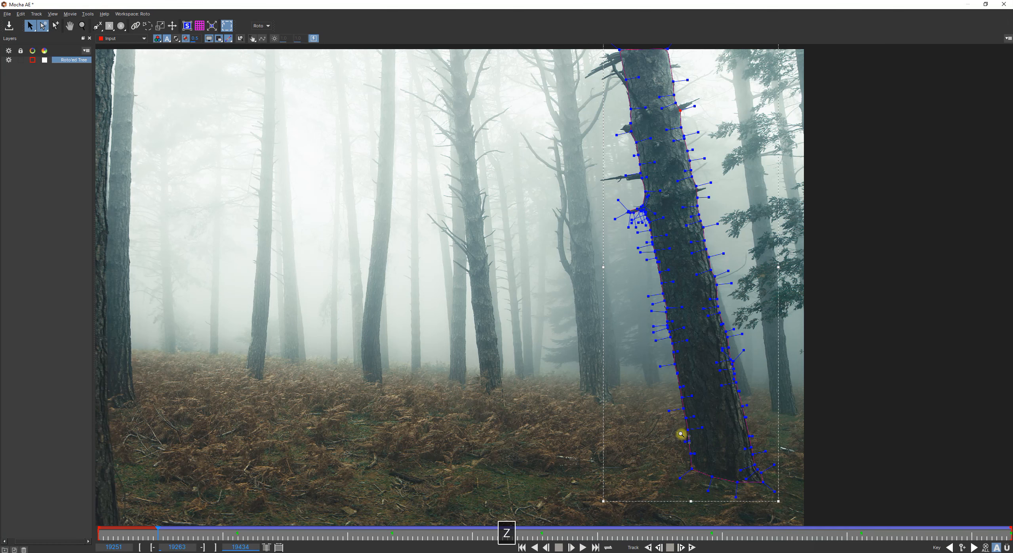
left_click_drag(680, 434, 519, 278)
key("x")
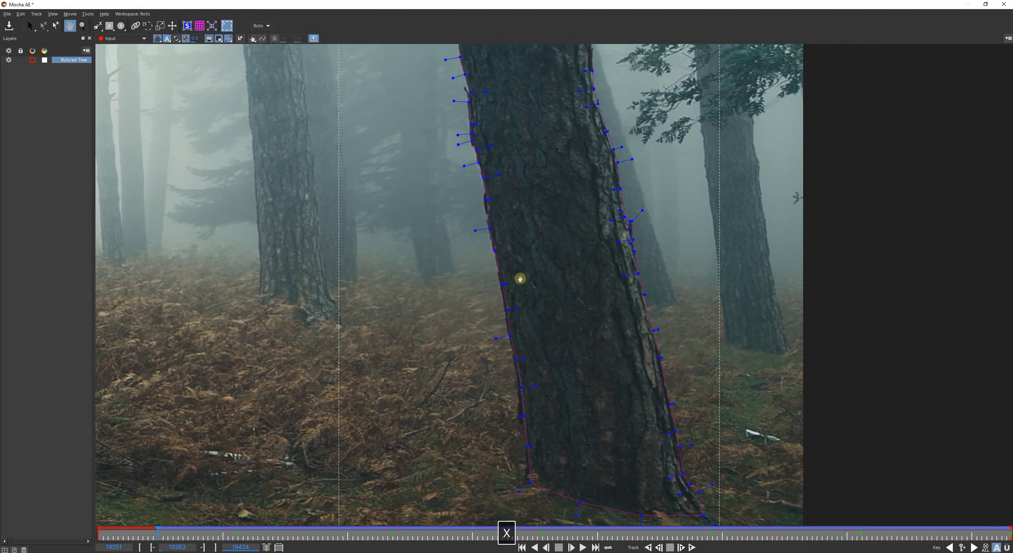
key("s")
left_click_drag(564, 459, 443, 210)
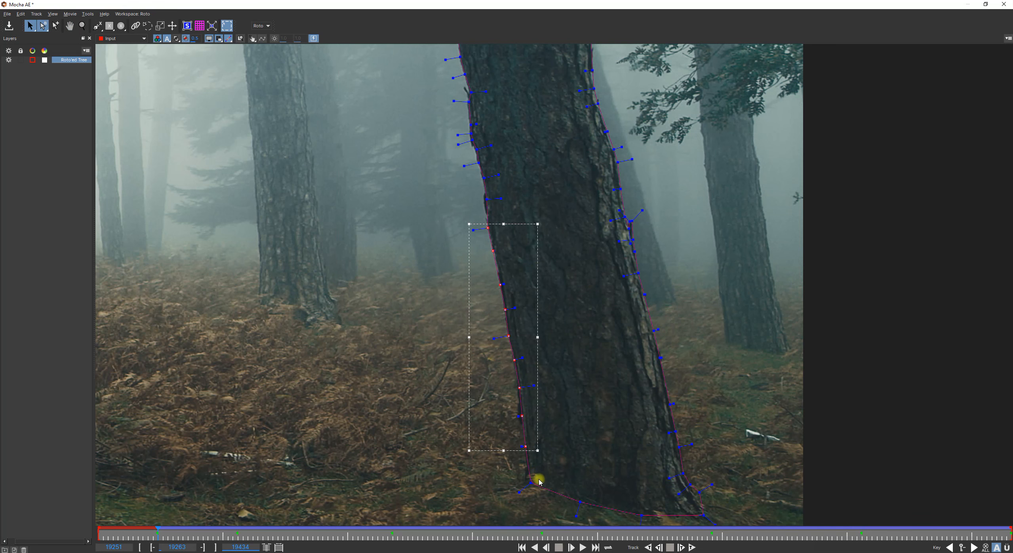
Adjust the left-edge mask points along the middle of the trunk, below the lower broken branch, at frame 19263
key("x")
left_click_drag(511, 201, 450, 310)
key("s")
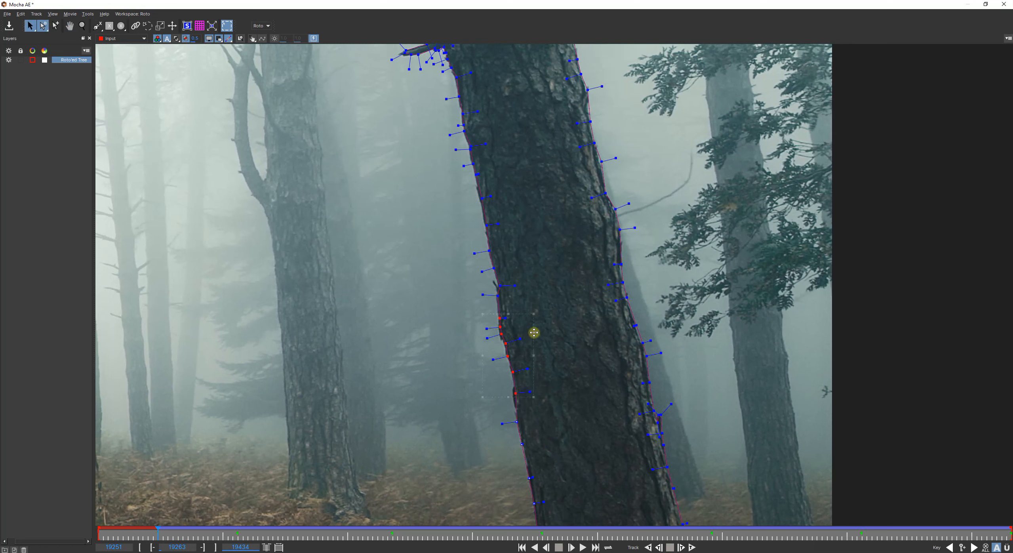
key("x")
left_click_drag(520, 275, 447, 266)
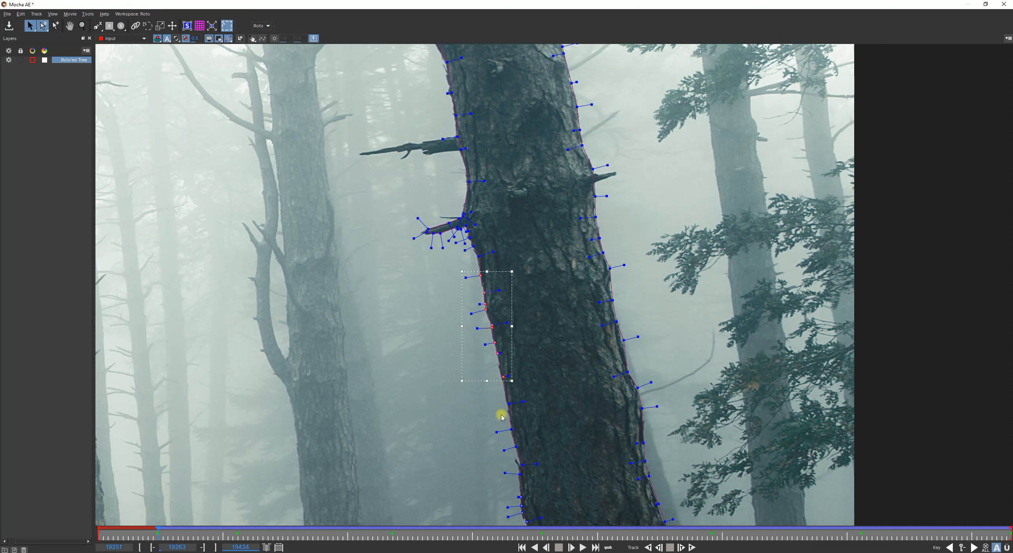
left_click(508, 404)
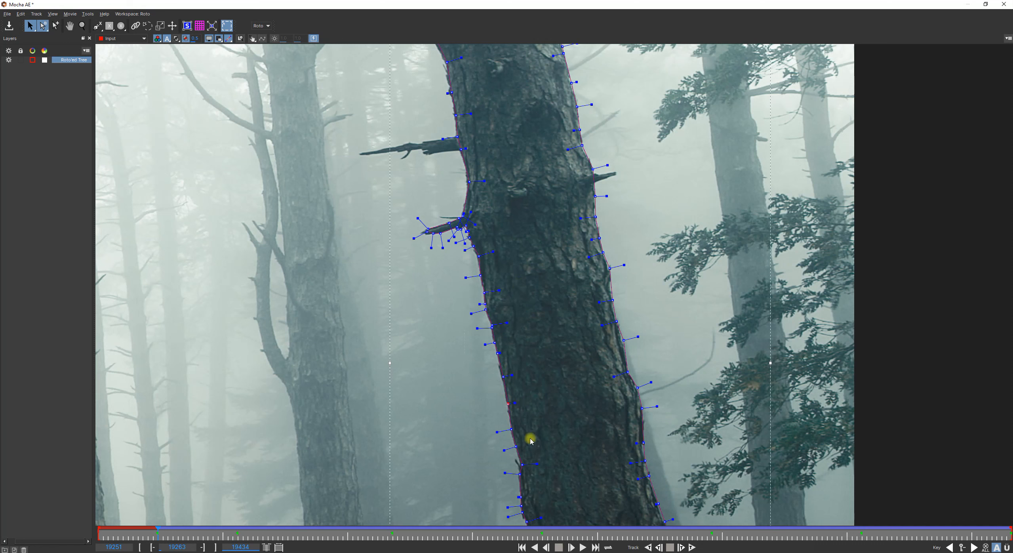
left_click(523, 475)
Adjust the left-edge mask points between the upper stub and the long left branch
key("x")
left_click_drag(446, 189, 470, 313)
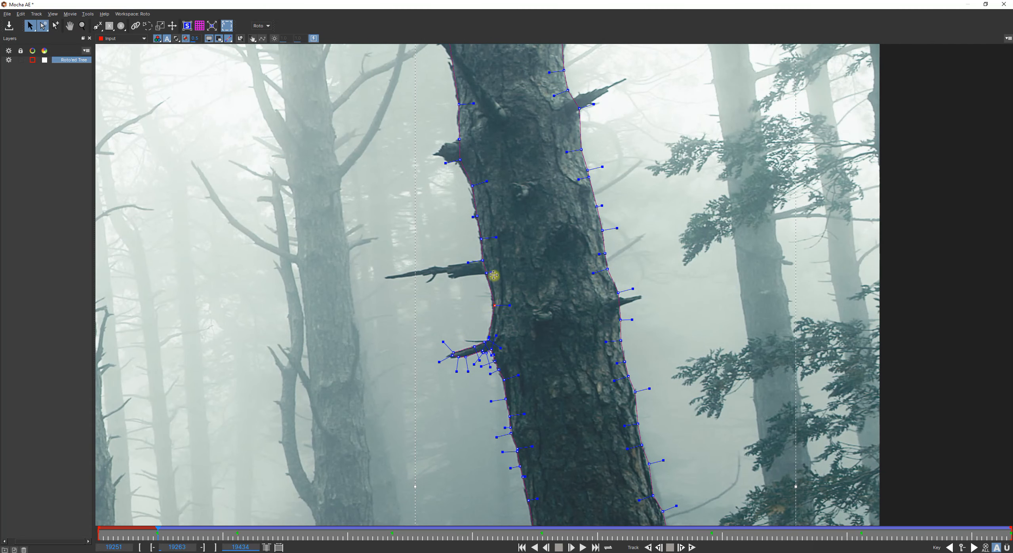
key("x")
left_click_drag(501, 199, 451, 242)
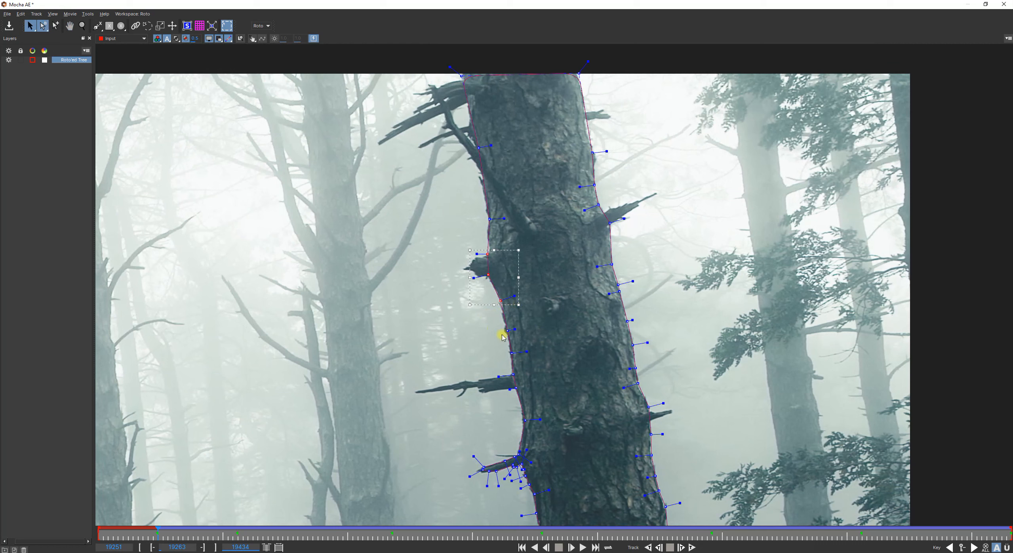
left_click(511, 353)
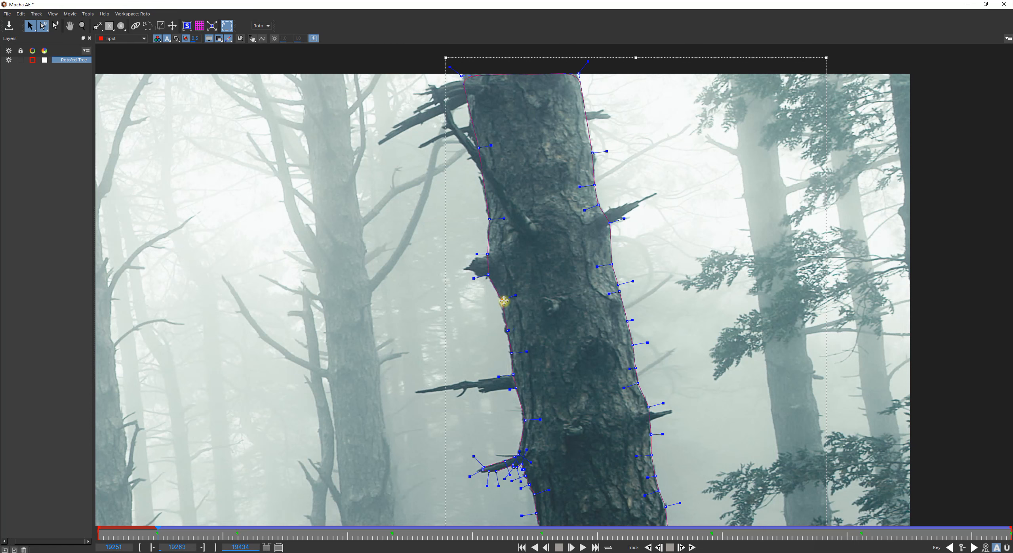
Move the mask's two top corner points above the image and reposition the uppermost points on the trunk edges
key("x")
left_click_drag(583, 210, 610, 327)
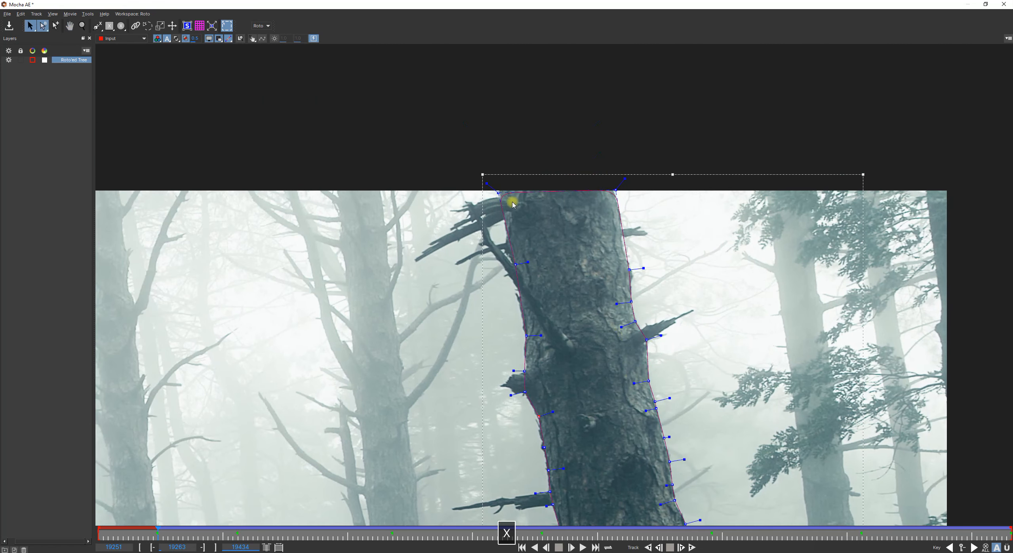
left_click_drag(499, 192, 494, 170)
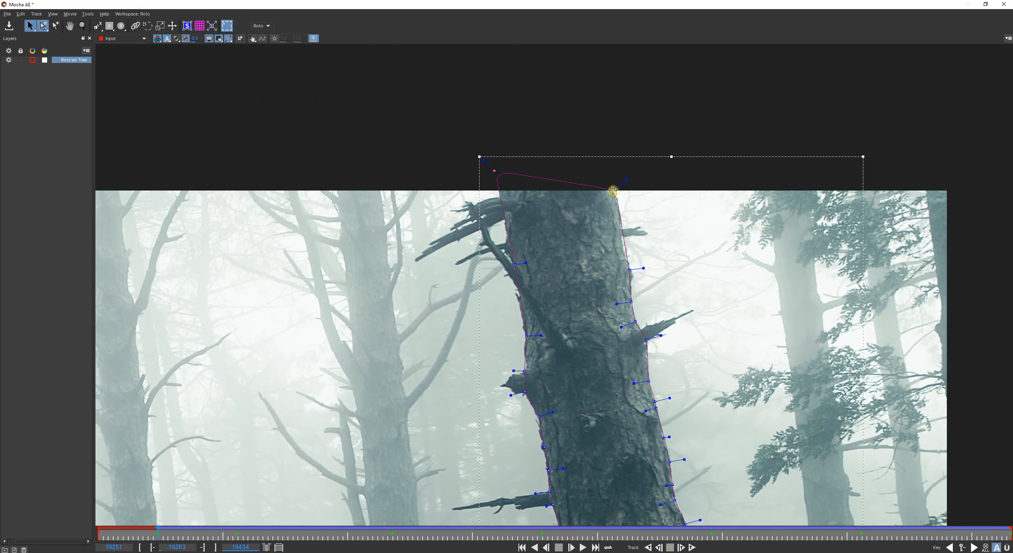
left_click_drag(616, 189, 612, 167)
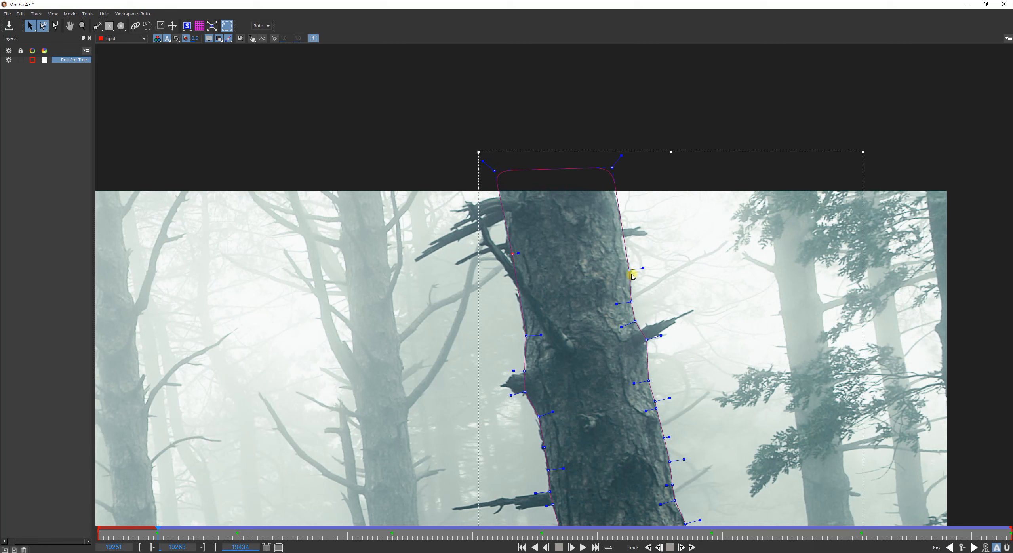
left_click_drag(631, 302, 629, 242)
Refine the left-edge mask points near the top of the trunk and just above and below the upper stub
key("x")
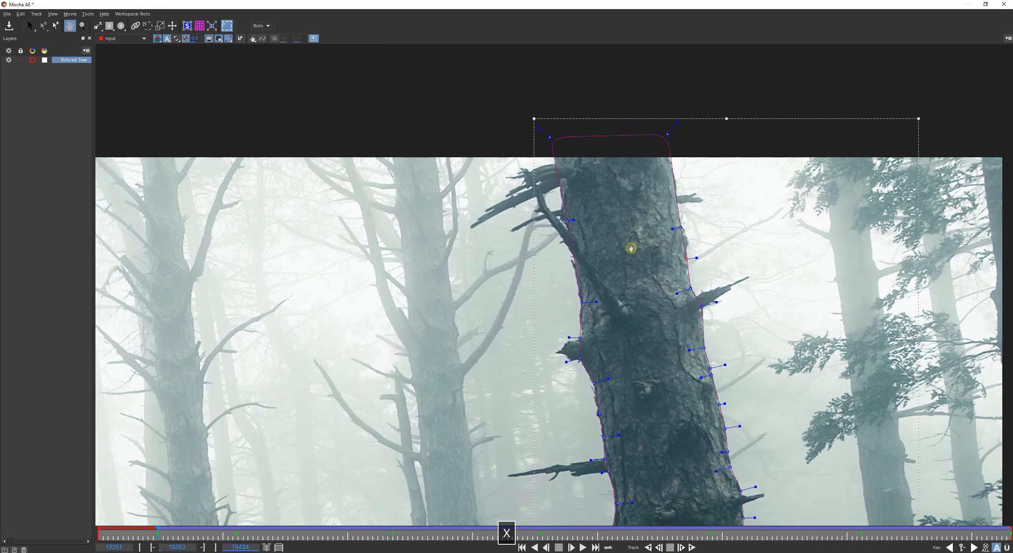
left_click_drag(567, 222, 564, 221)
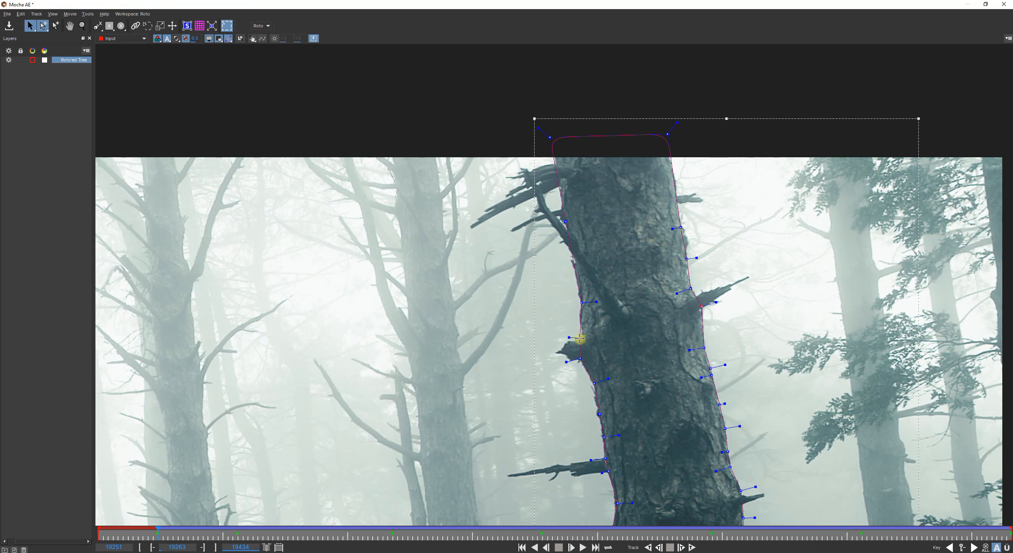
left_click_drag(582, 336, 583, 335)
key("x")
left_click_drag(626, 377, 594, 286)
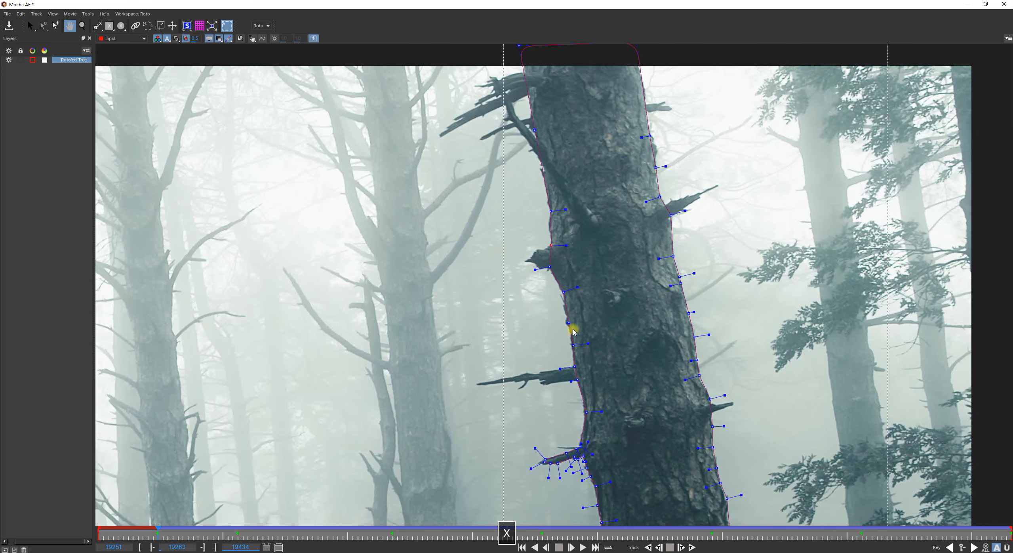
left_click(564, 292)
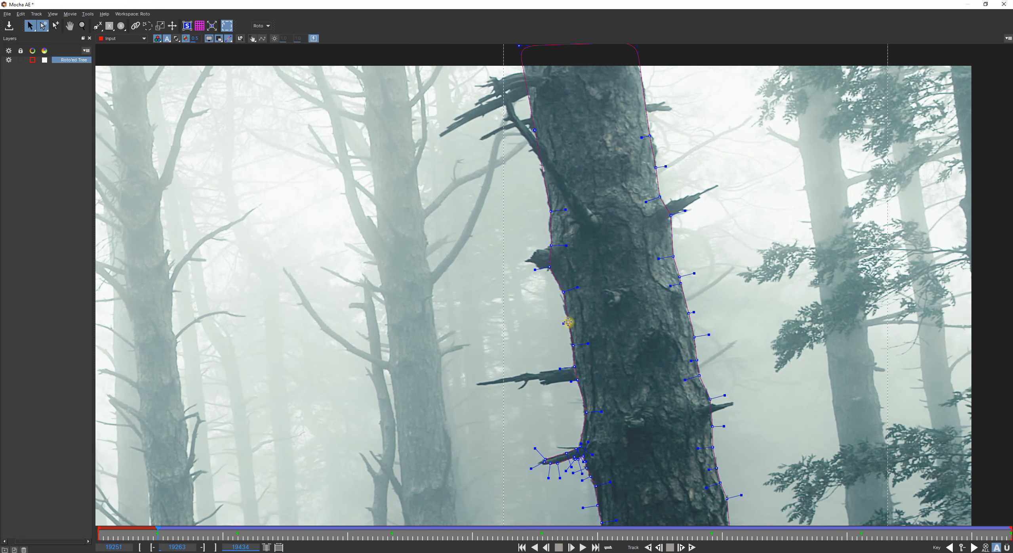
Adjust the right-edge mask points from the small right branch down to the middle of the trunk
key("x")
left_click_drag(583, 375, 554, 229)
left_click_drag(597, 418, 456, 283)
left_click(494, 225)
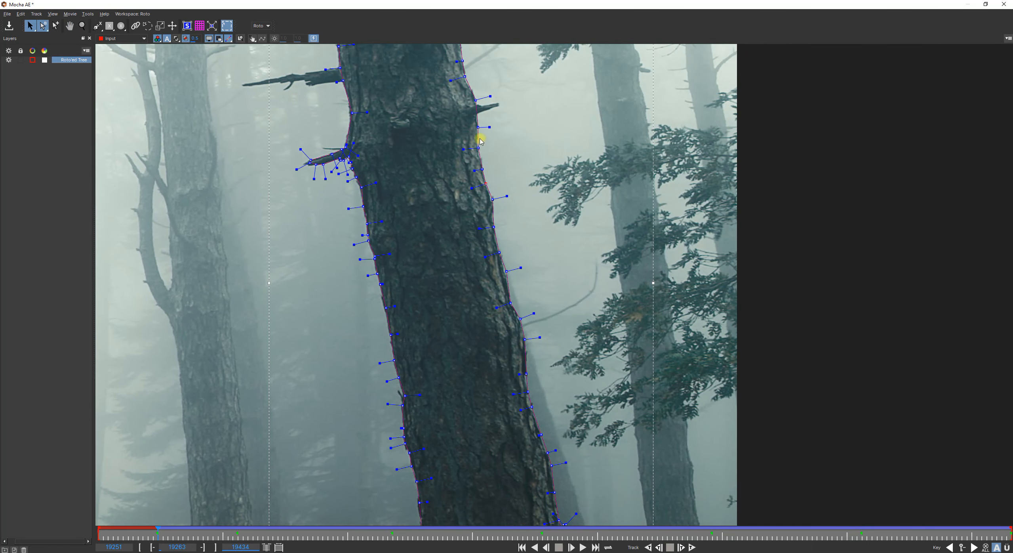
key("x")
left_click_drag(479, 107, 496, 230)
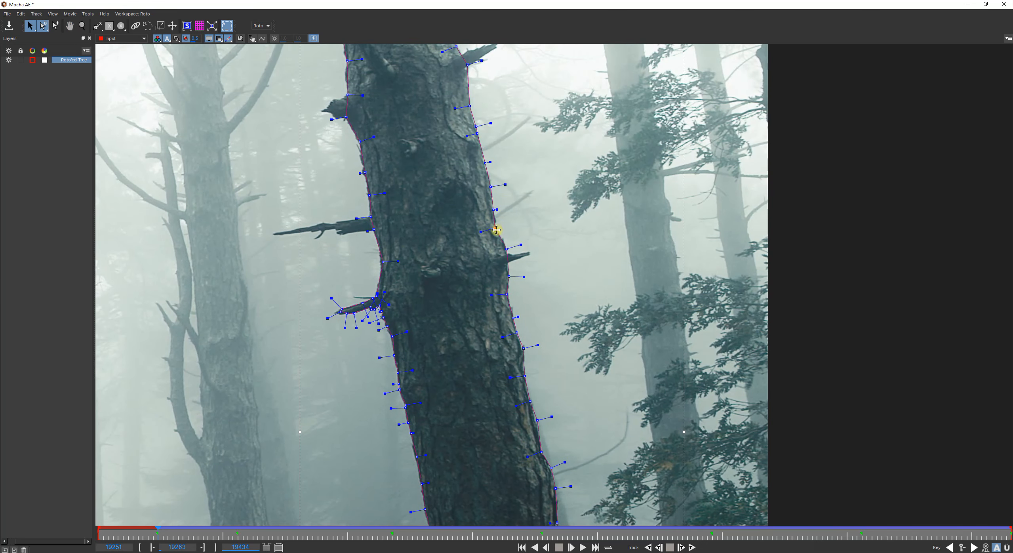
key("x")
left_click_drag(559, 366, 500, 178)
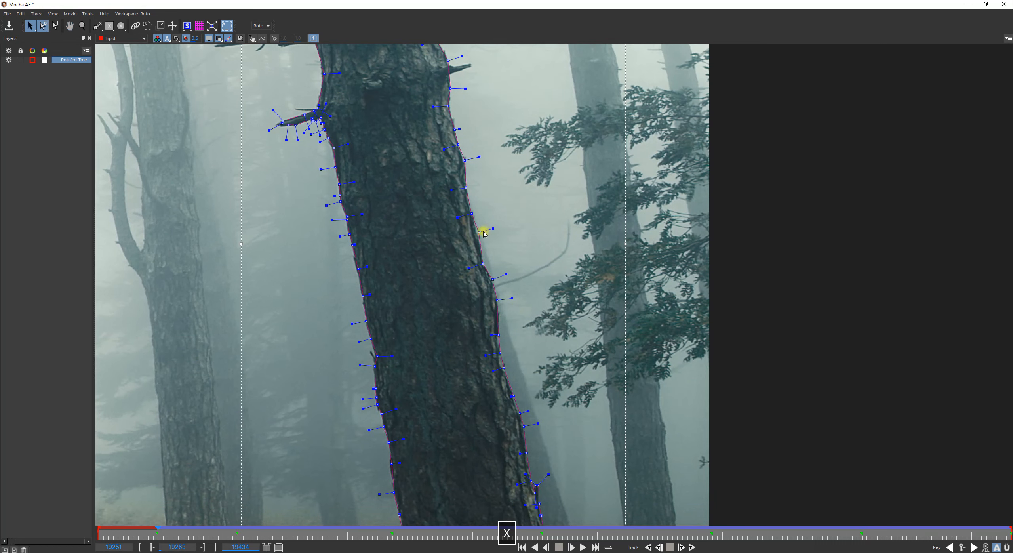
left_click_drag(477, 232, 477, 233)
key("x")
left_click_drag(505, 415, 472, 276)
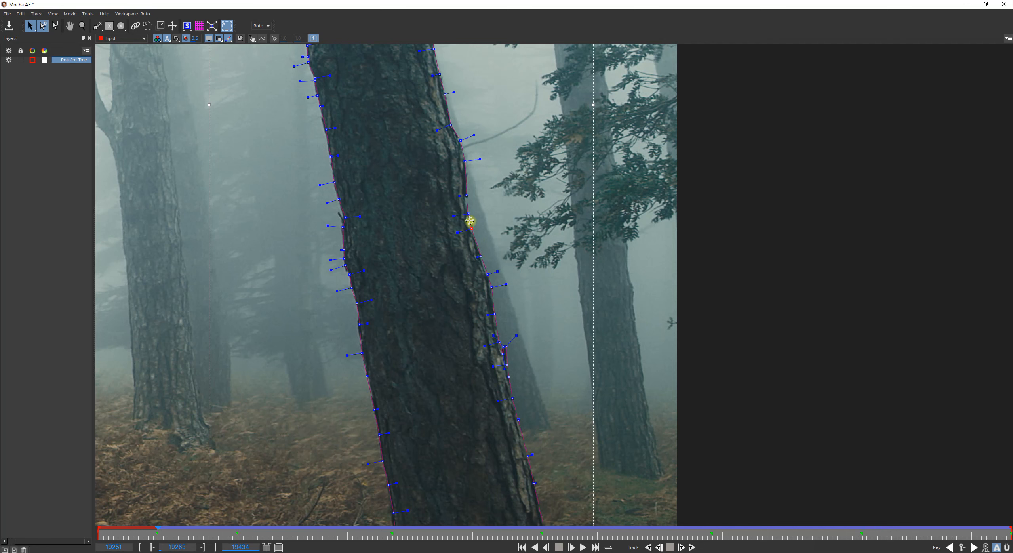
Track the tree mask backwards from frame 19263 to frame 19251
key("x")
left_click_drag(516, 414, 649, 261)
key("z")
left_click_drag(567, 170, 633, 285)
key("x")
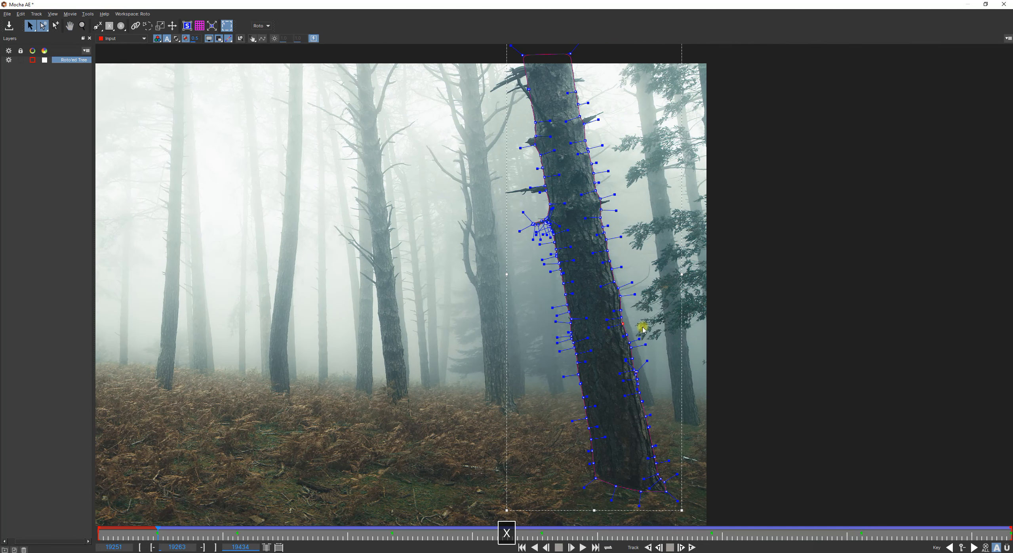
left_click(648, 547)
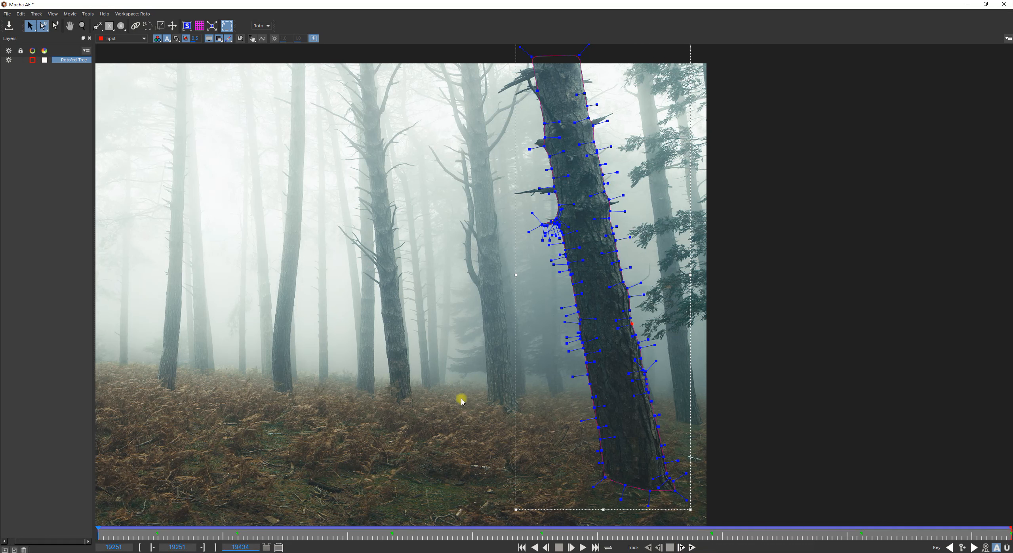
Shift the left-edge mask points along the middle of the trunk slightly outward at frame 19251
key("z")
left_click_drag(576, 391, 586, 222)
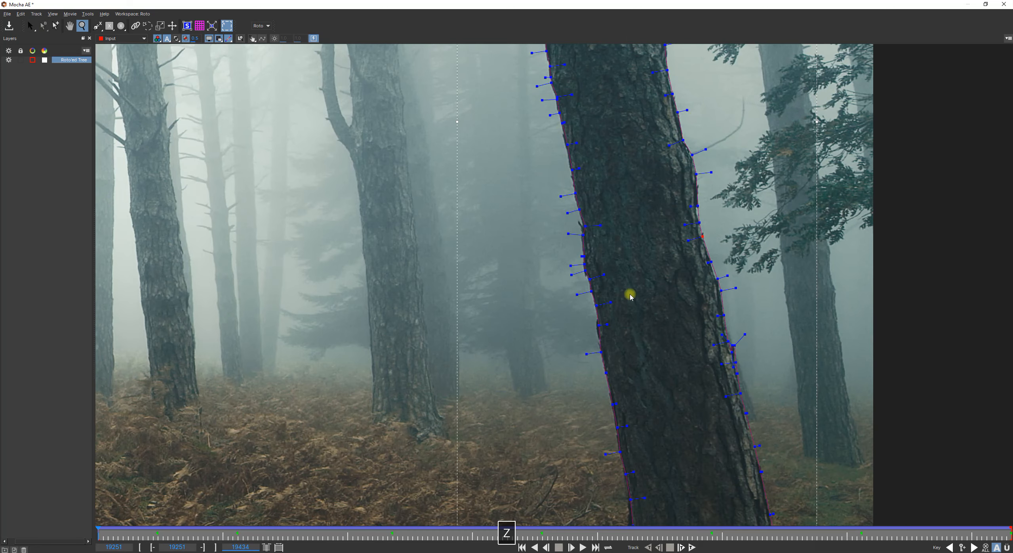
key("x")
left_click_drag(622, 337, 486, 279)
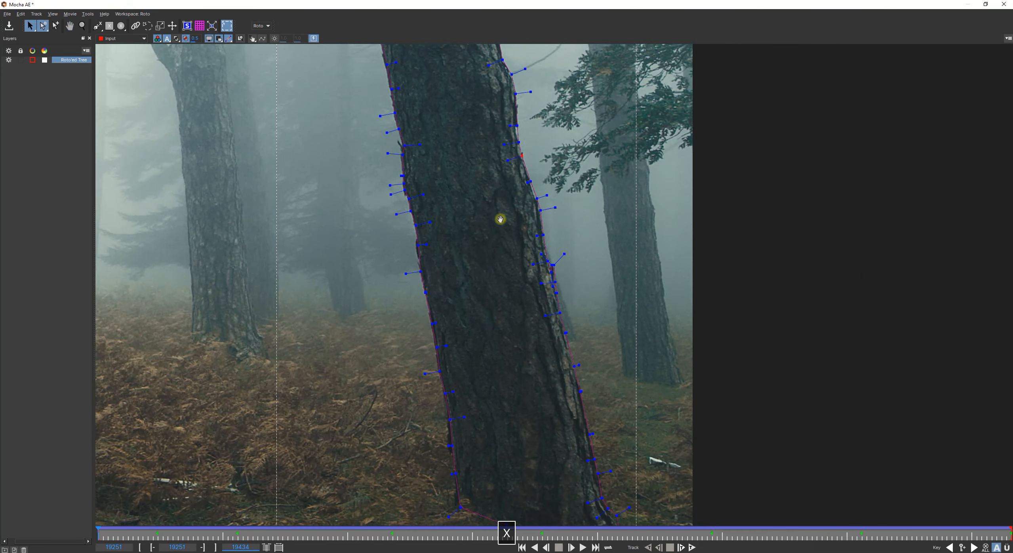
key("x")
left_click_drag(498, 221, 479, 323)
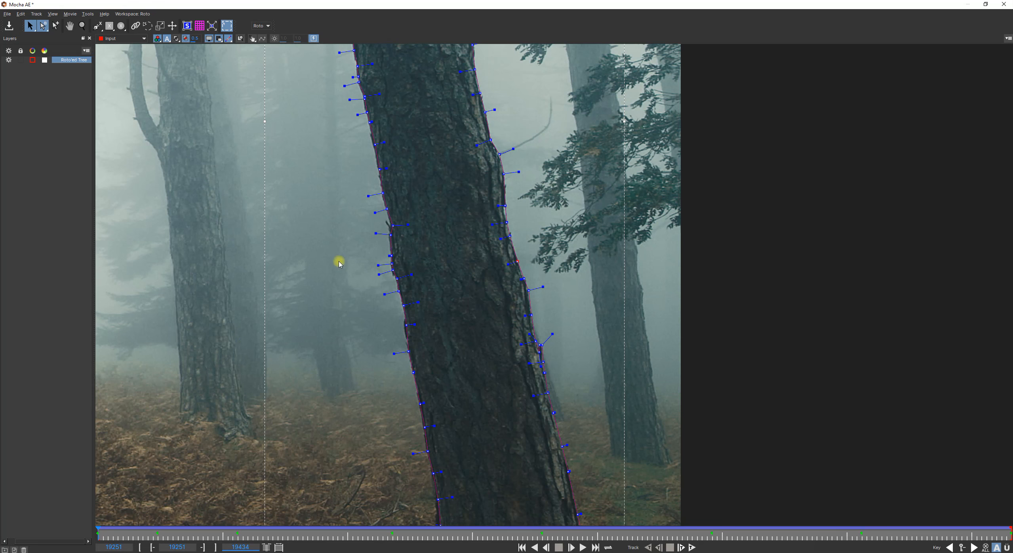
left_click_drag(338, 222, 477, 392)
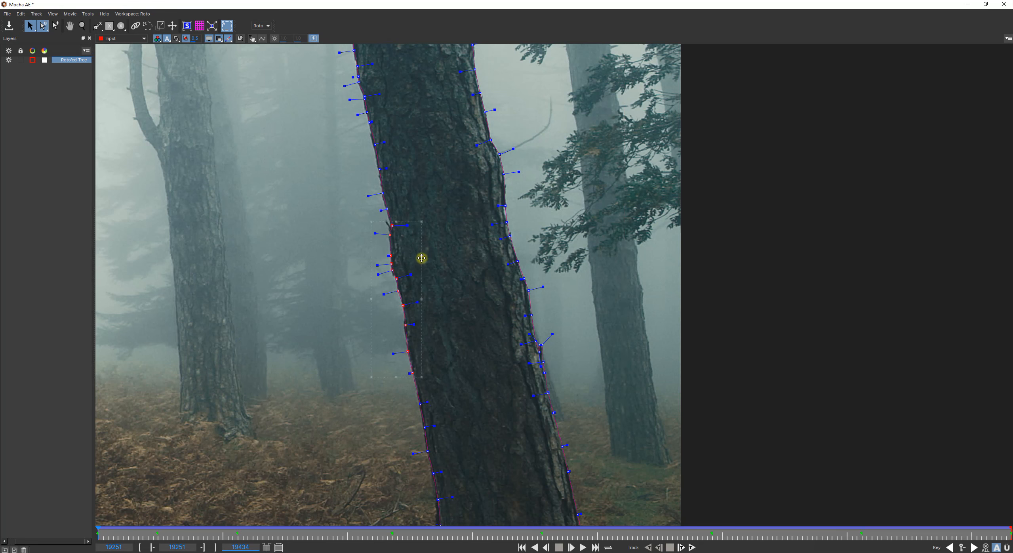
Shift the left-edge mask points along the lower trunk outward and adjust the two points at the trunk's left base
key("x")
left_click_drag(445, 403, 410, 249)
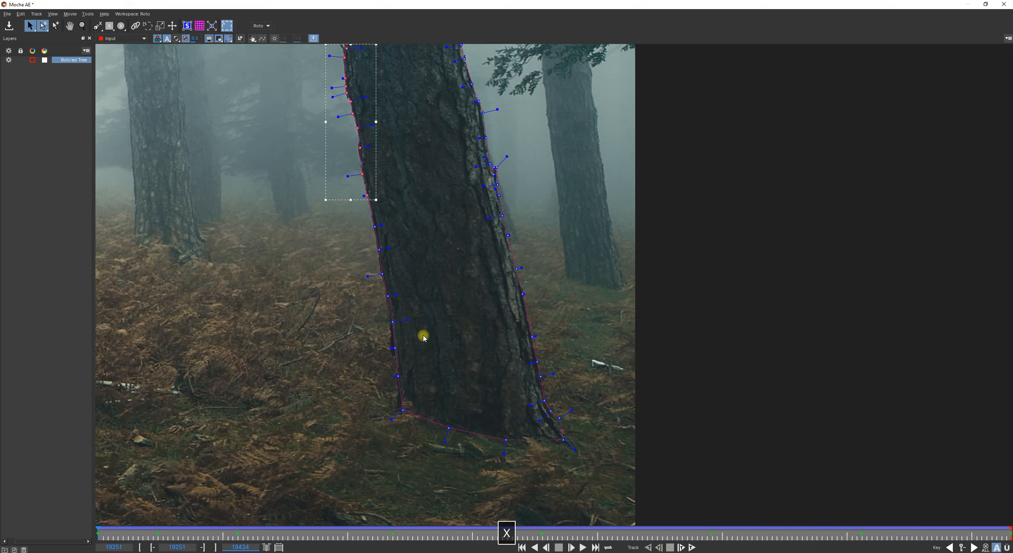
left_click_drag(423, 333, 354, 243)
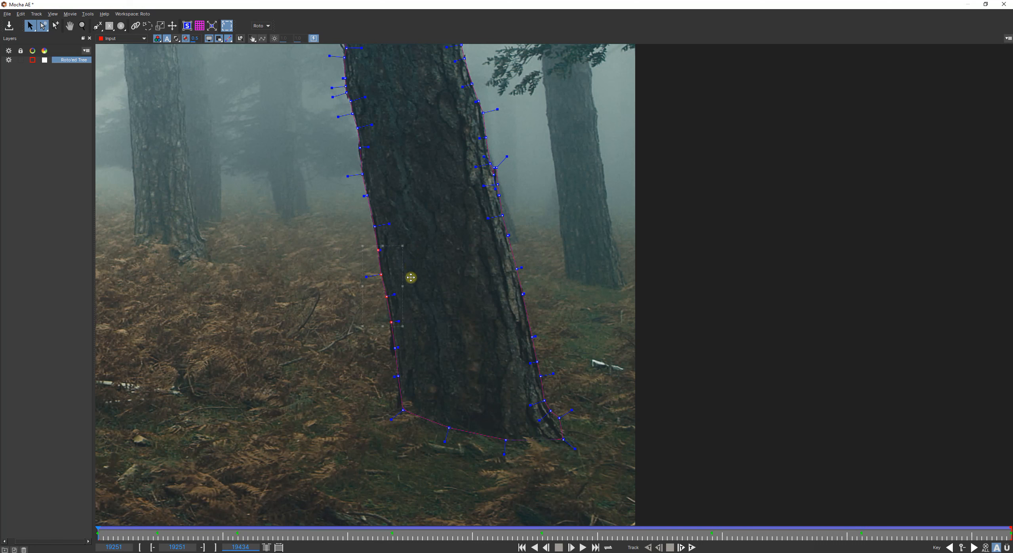
left_click(402, 410)
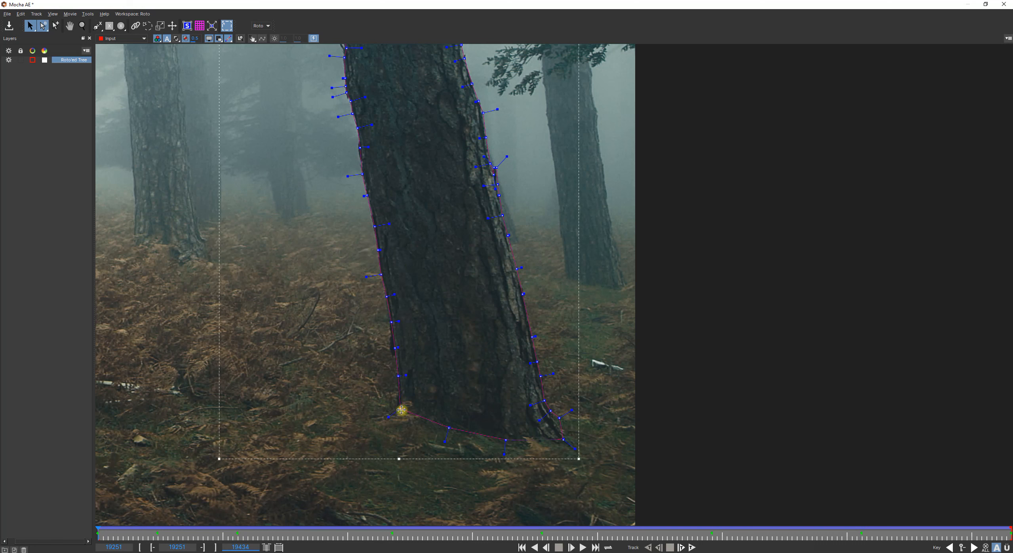
left_click(398, 376)
Adjust two right-edge mask points on the lower trunk and shift the left-edge points at mid trunk onto the bark edge
left_click(516, 269)
left_click(507, 235)
key("x")
left_click_drag(466, 291, 484, 382)
left_click_drag(395, 226, 490, 323)
left_click_drag(468, 249, 467, 249)
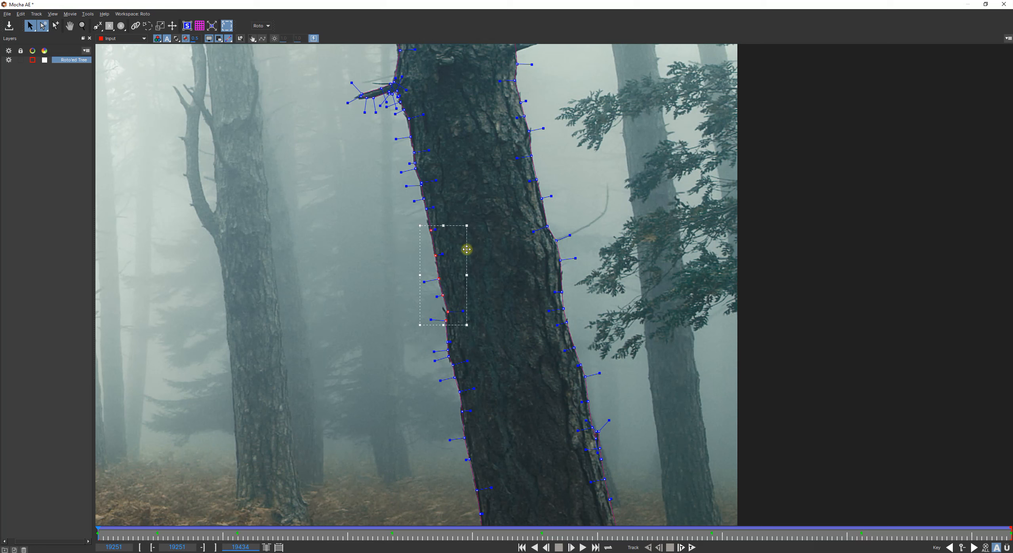
left_click(452, 379)
Shift the mask points around the lower left broken branch slightly outward and adjust the left-edge points below it
key("x")
left_click_drag(446, 210, 482, 399)
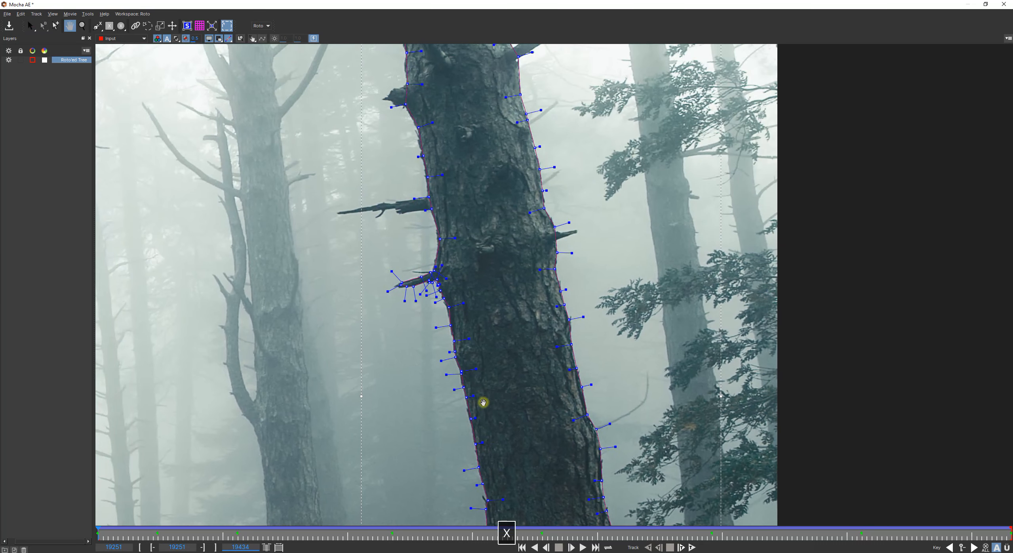
left_click_drag(470, 316, 470, 317)
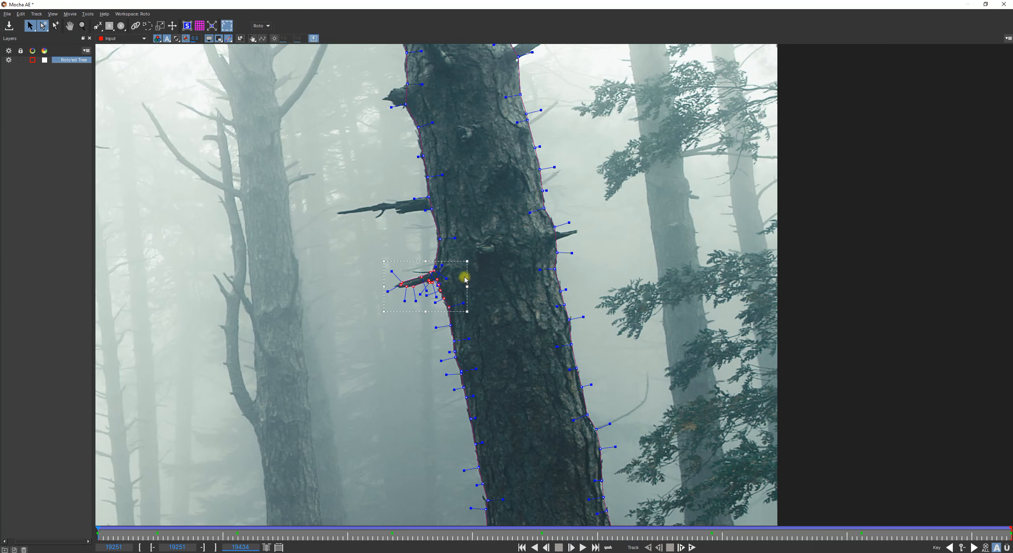
left_click_drag(466, 275, 464, 276)
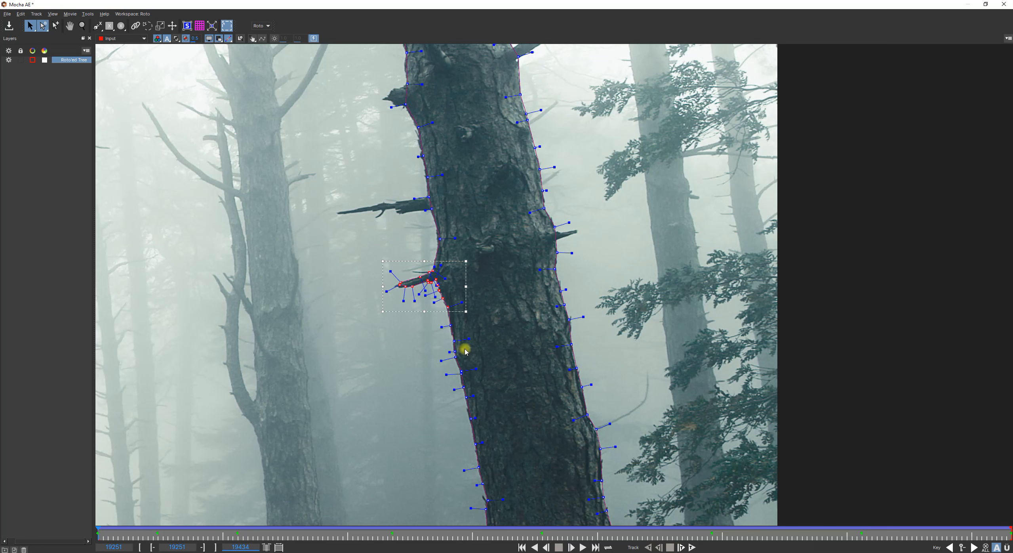
Adjust a right-edge mask point below the small right branch and the left-edge points from the upper stub to the long branch
left_click(578, 368)
key("x")
left_click_drag(536, 237, 546, 362)
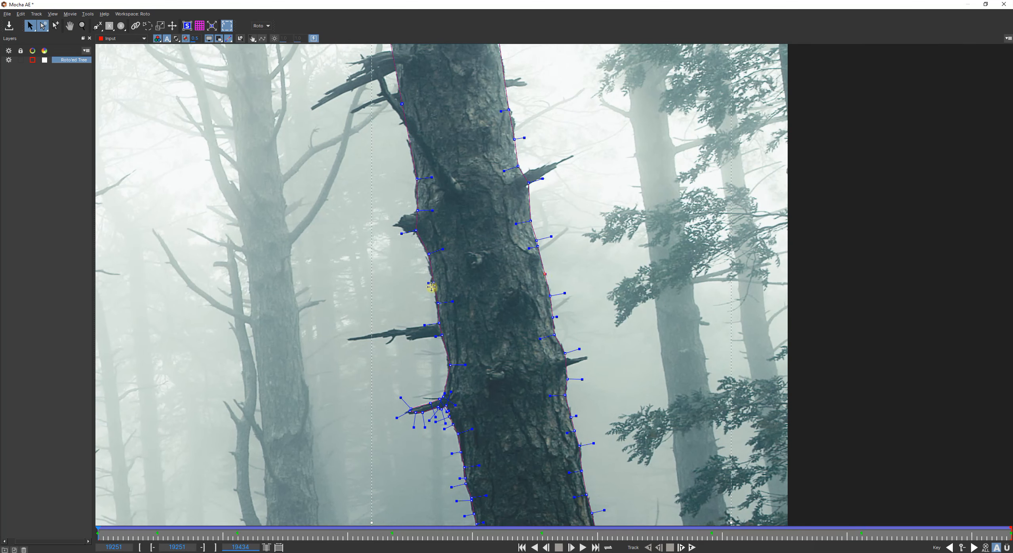
left_click_drag(367, 243, 472, 305)
left_click_drag(456, 240, 456, 241)
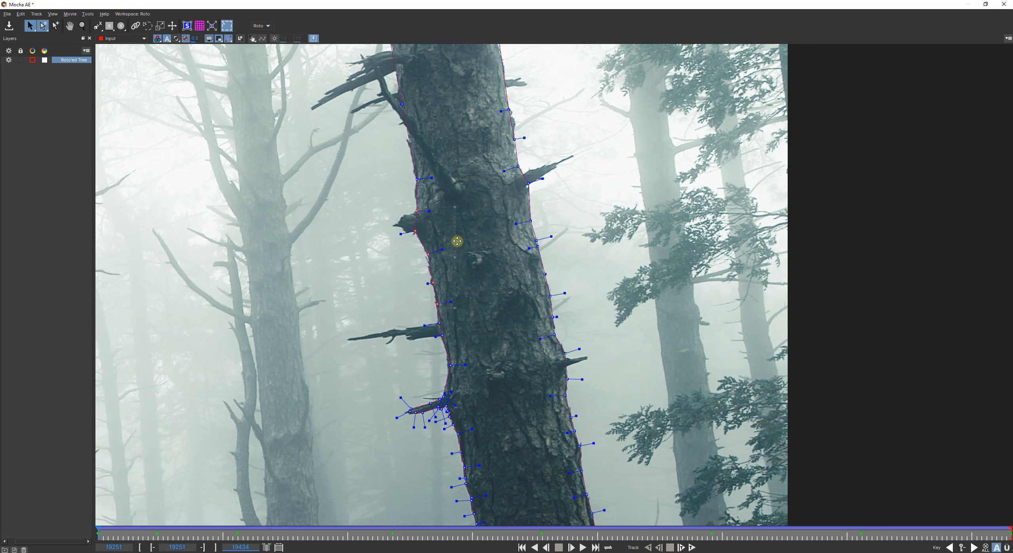
left_click(442, 336)
Move the mask's top right corner point higher and adjust the right-edge point above the upper right branch
key("x")
left_click_drag(427, 224, 434, 389)
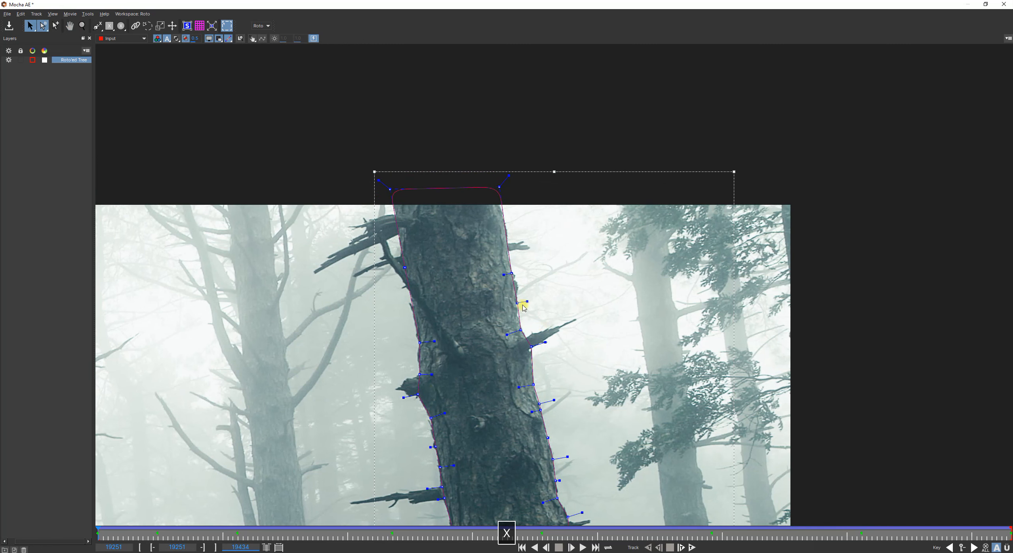
left_click_drag(517, 303, 516, 303)
left_click_drag(500, 190, 501, 183)
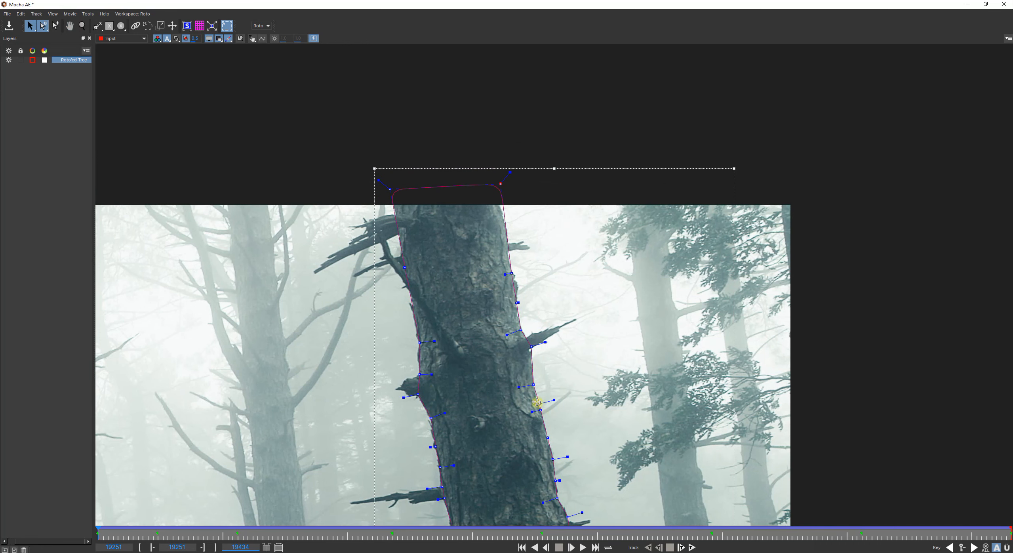
key("x")
left_click_drag(537, 402, 519, 300)
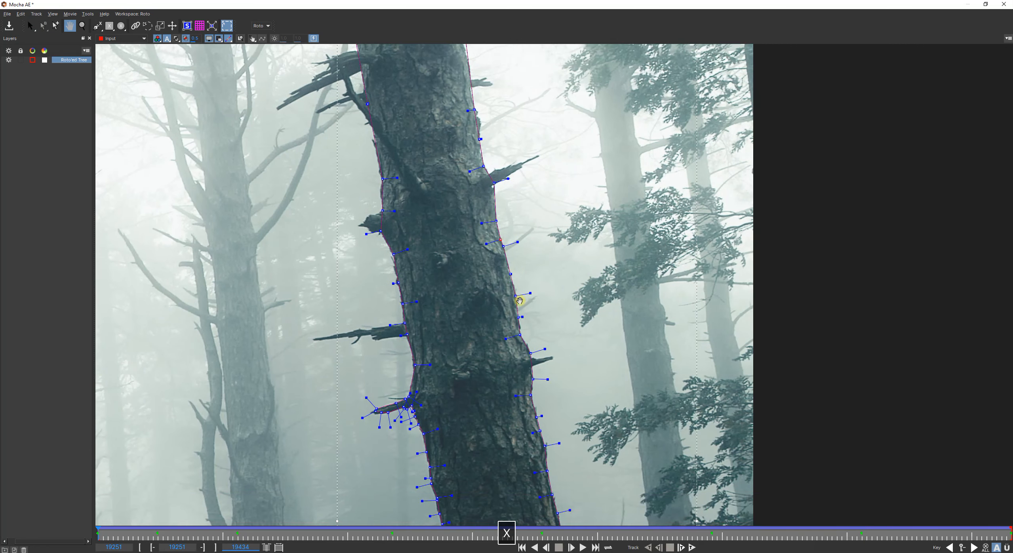
Check the trunk mask at the current frame and go to frame 19294
left_click_drag(548, 456, 551, 325)
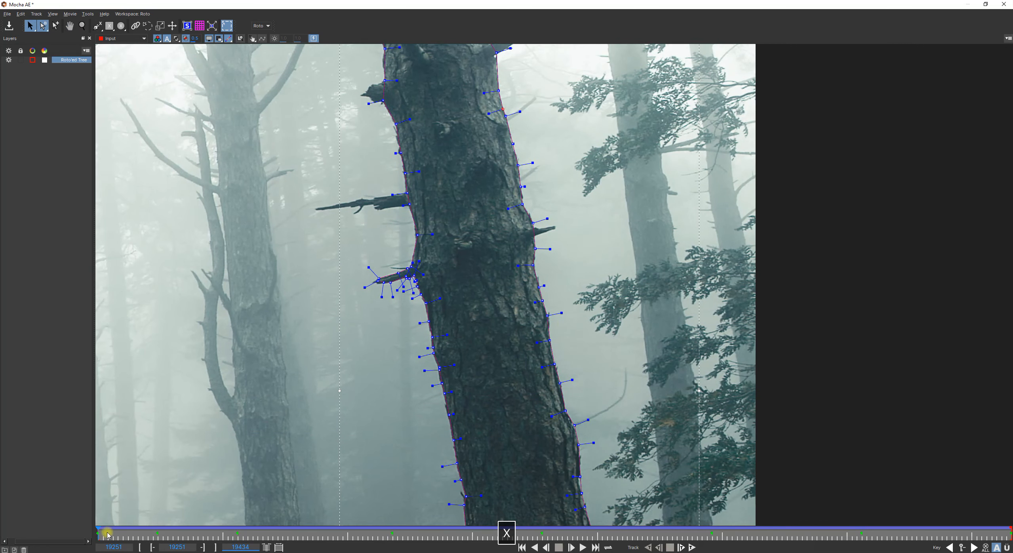
key("z")
left_click_drag(534, 270, 532, 388)
key("x")
left_click_drag(441, 371, 590, 338)
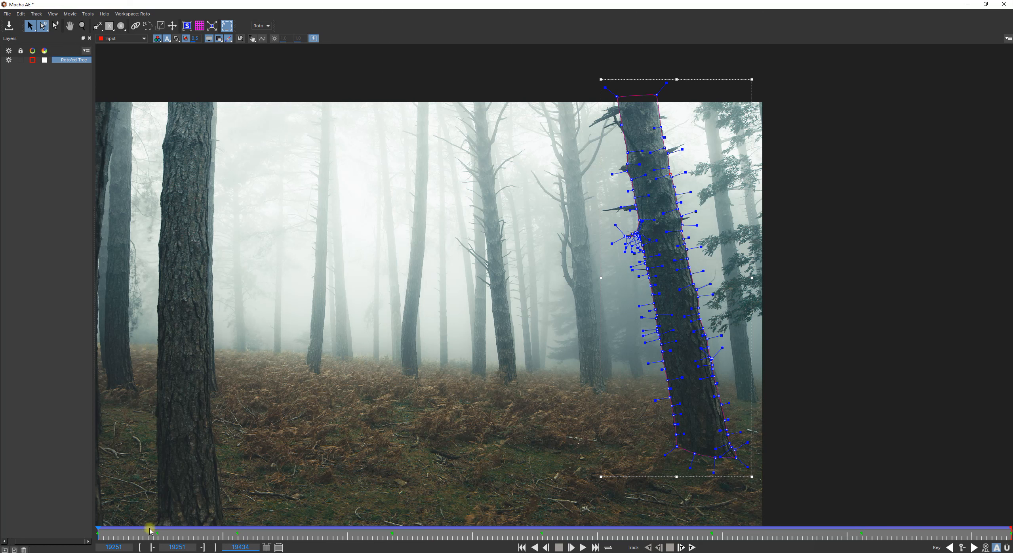
left_click(309, 537)
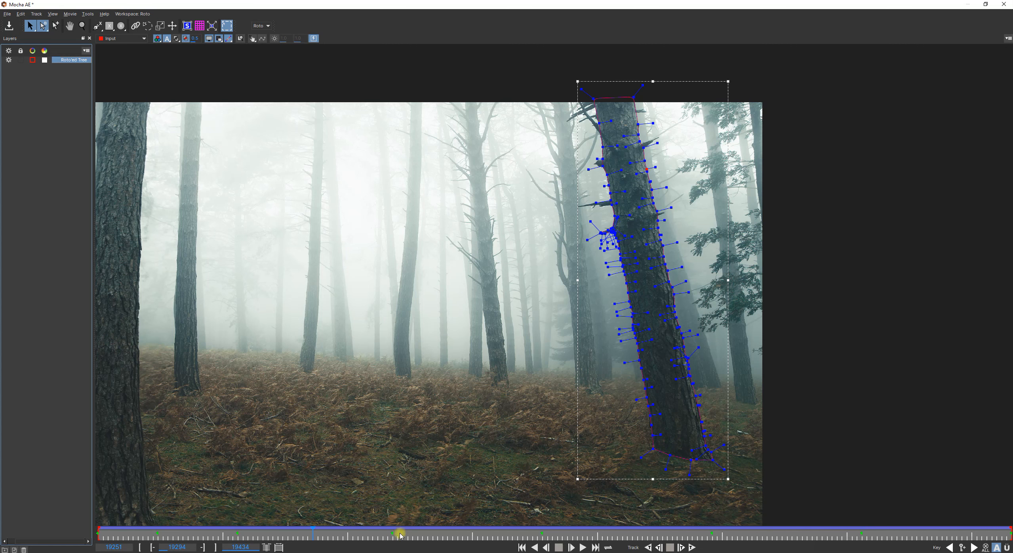
Shift the four left-edge mask points just above the trunk base onto the bark edge
key("x")
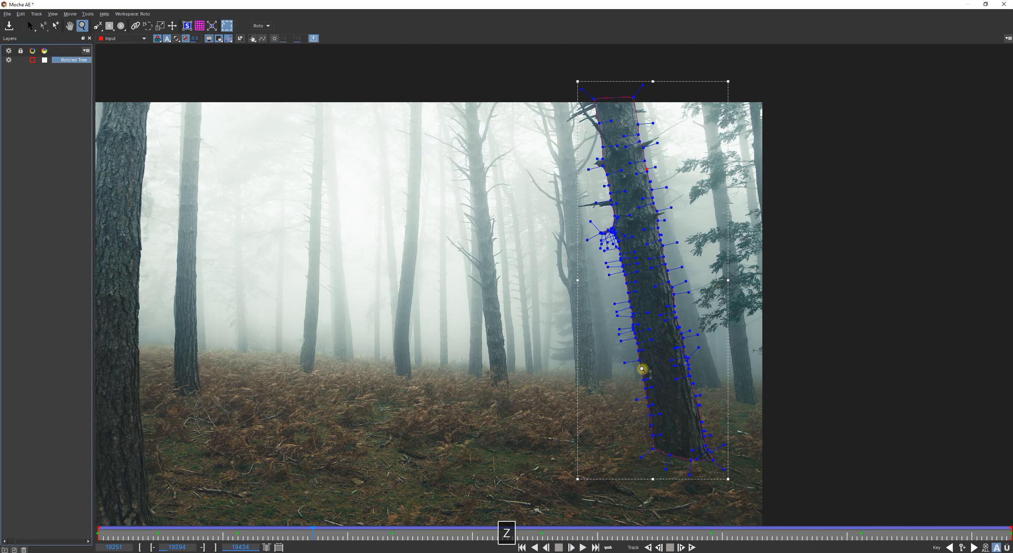
scroll(615, 131, "up", 3)
left_click_drag(602, 150, 487, 426)
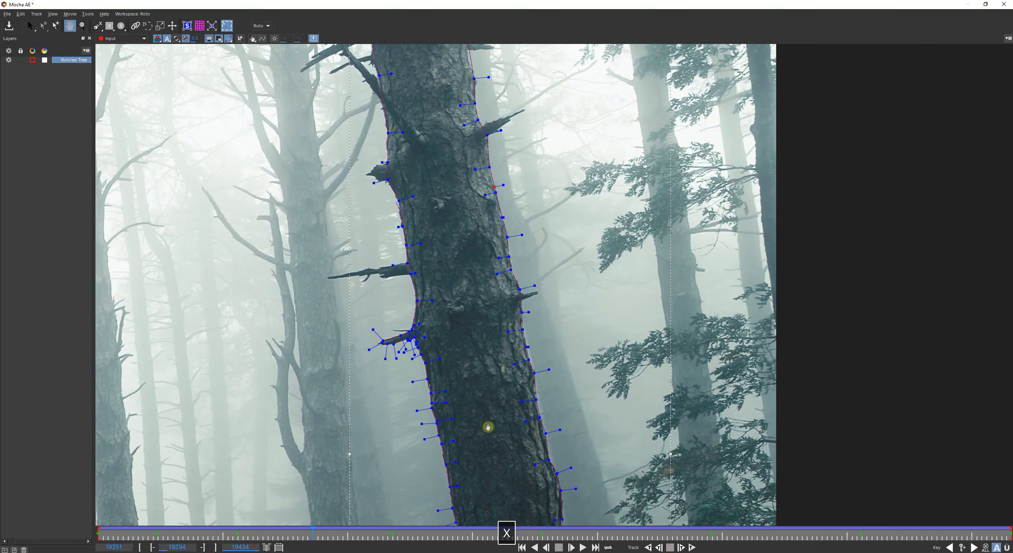
left_click_drag(475, 259, 420, 151)
left_click_drag(436, 362, 434, 199)
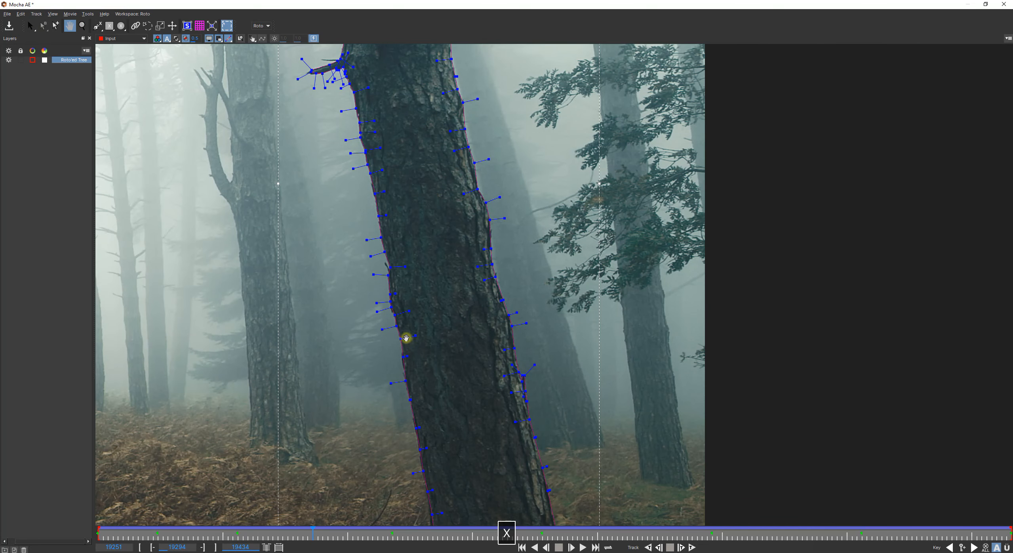
left_click_drag(463, 415, 450, 277)
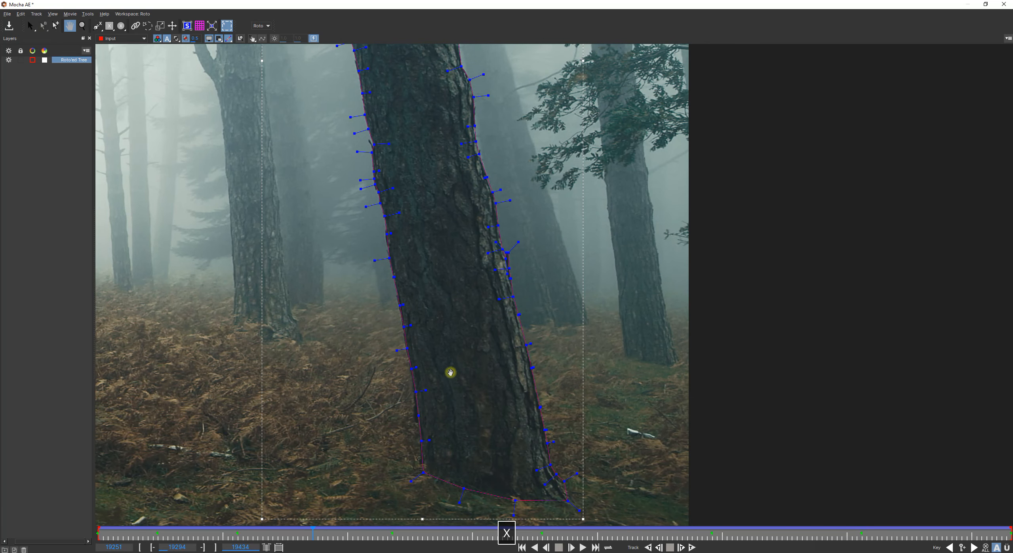
left_click_drag(450, 373, 432, 339)
key("s")
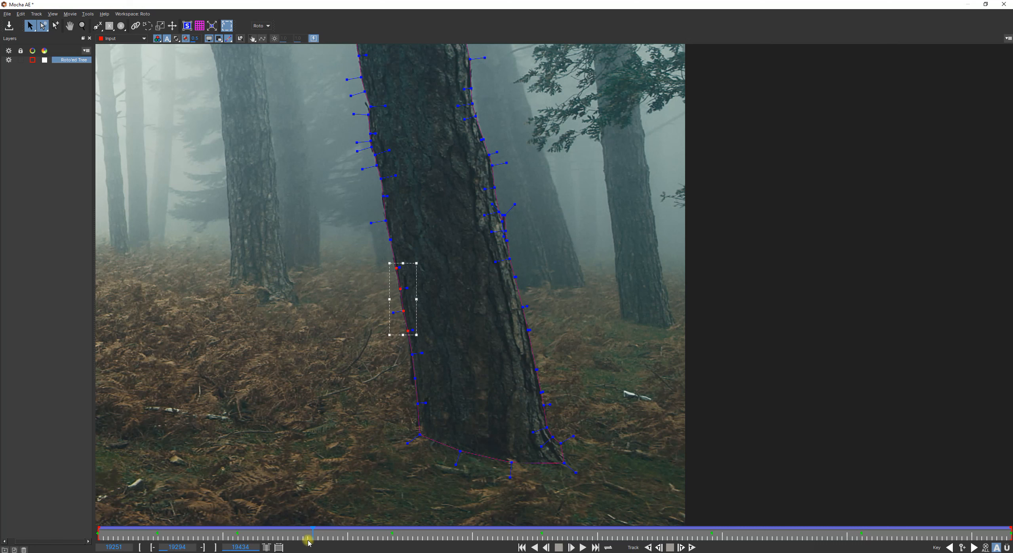
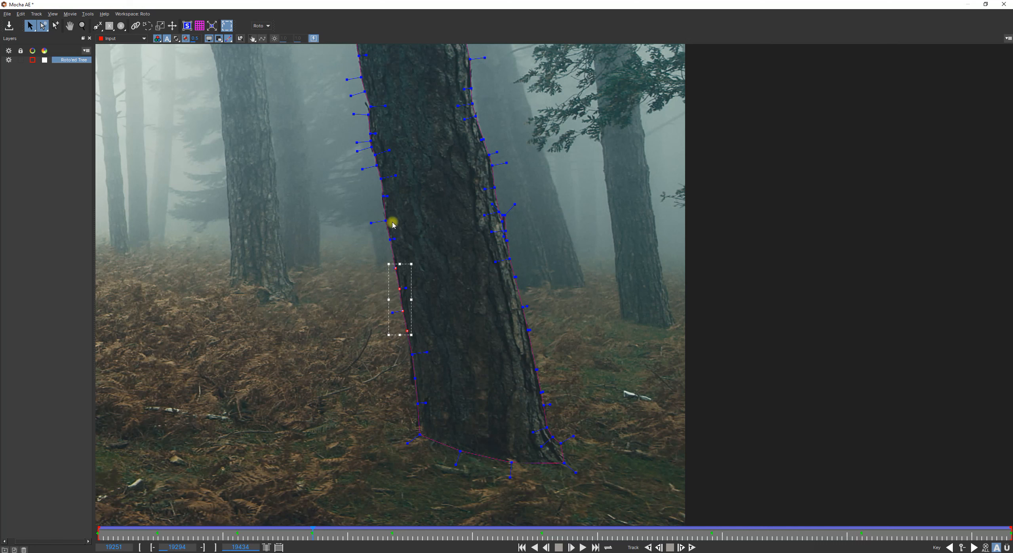
Adjust one left-edge mask point on the lower trunk and one right-edge point at mid trunk to follow the bark
key("x")
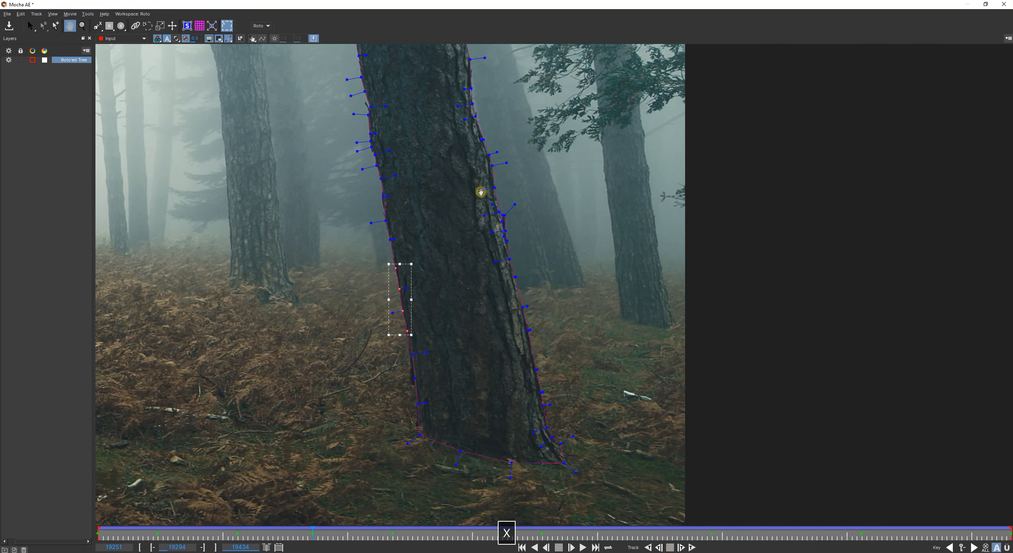
left_click_drag(481, 189, 534, 382)
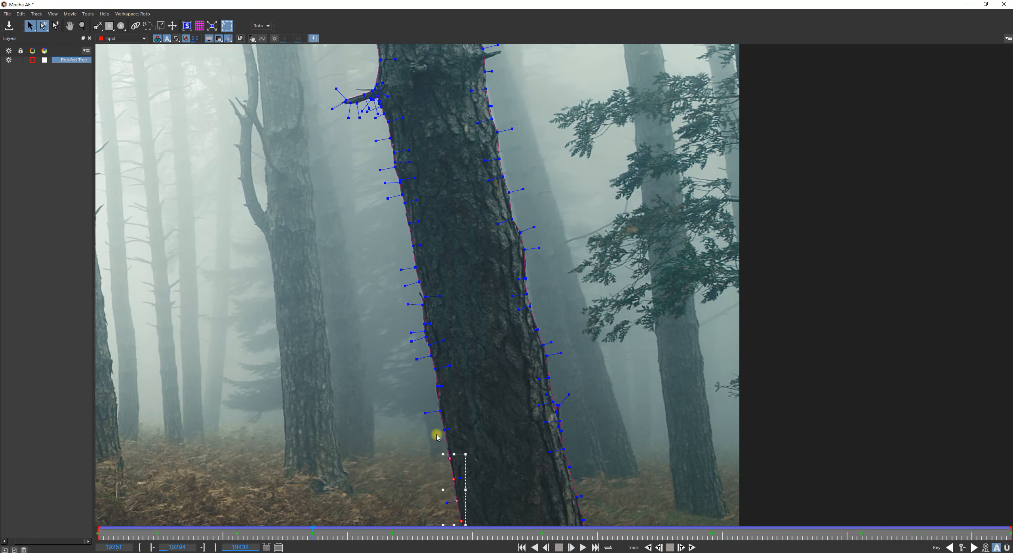
left_click(439, 387)
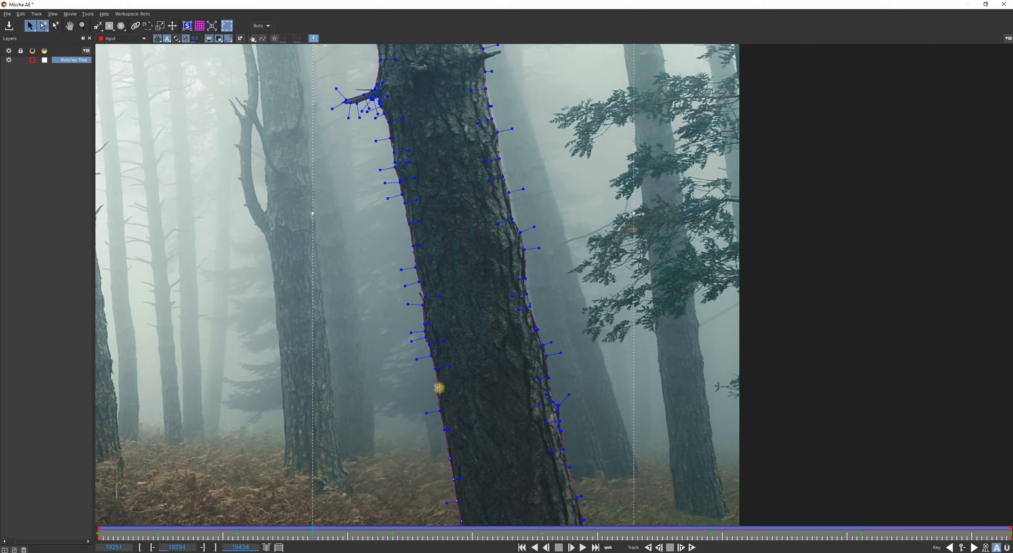
key("x")
left_click_drag(470, 174, 481, 319)
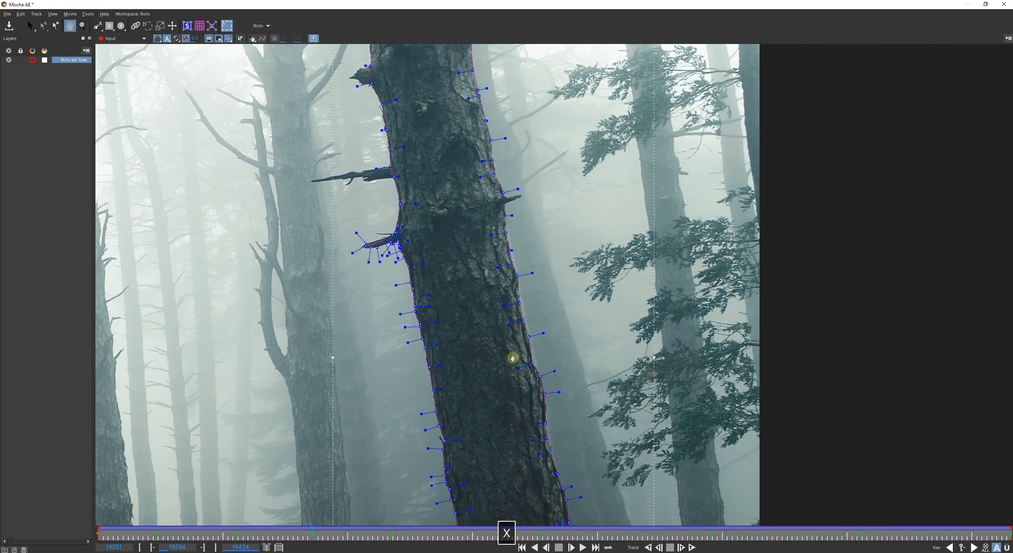
left_click_drag(512, 357, 393, 227)
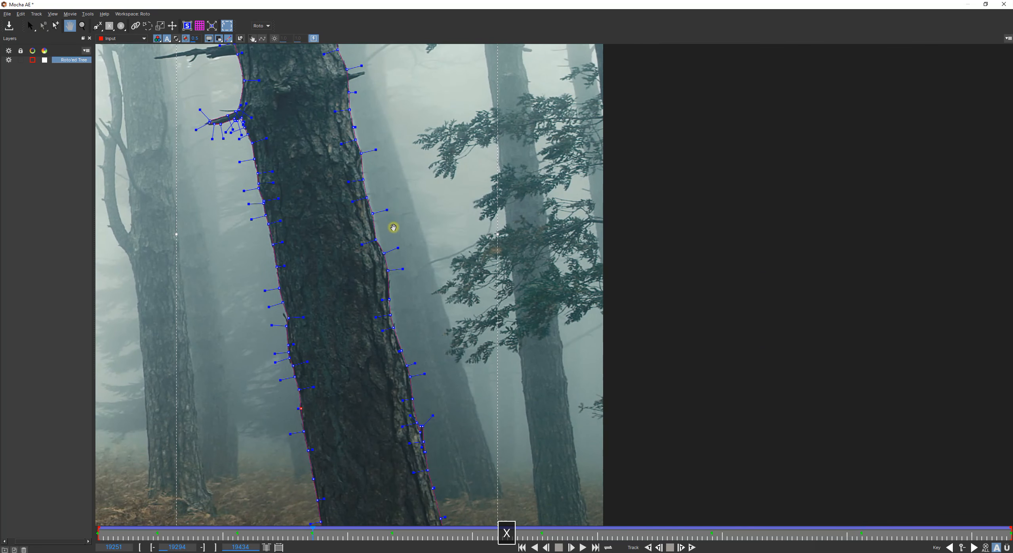
left_click(363, 179)
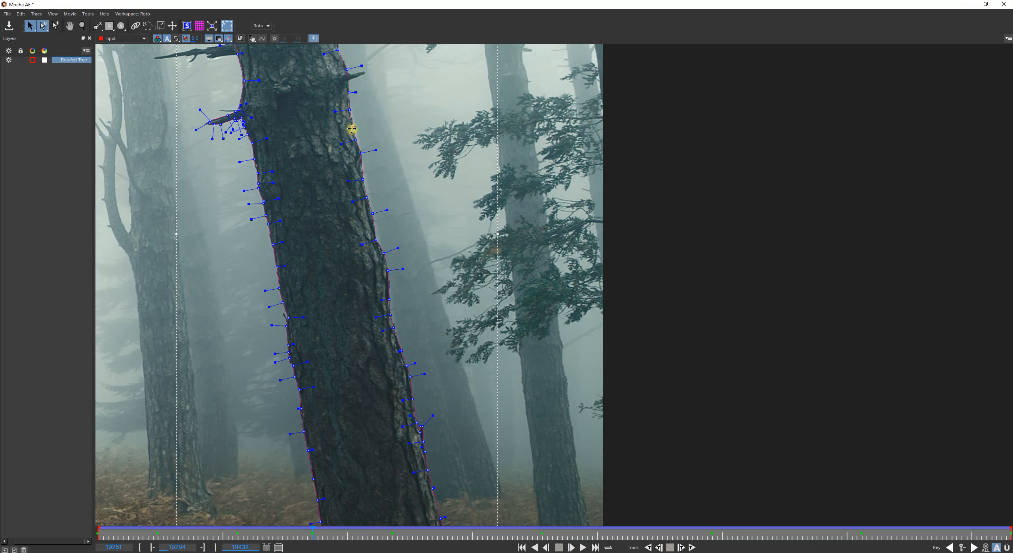
Check the mask's lower right edge down the trunk and go to frame 19325
key("x")
left_click_drag(429, 397, 421, 224)
key("z")
left_click_drag(420, 356, 380, 124)
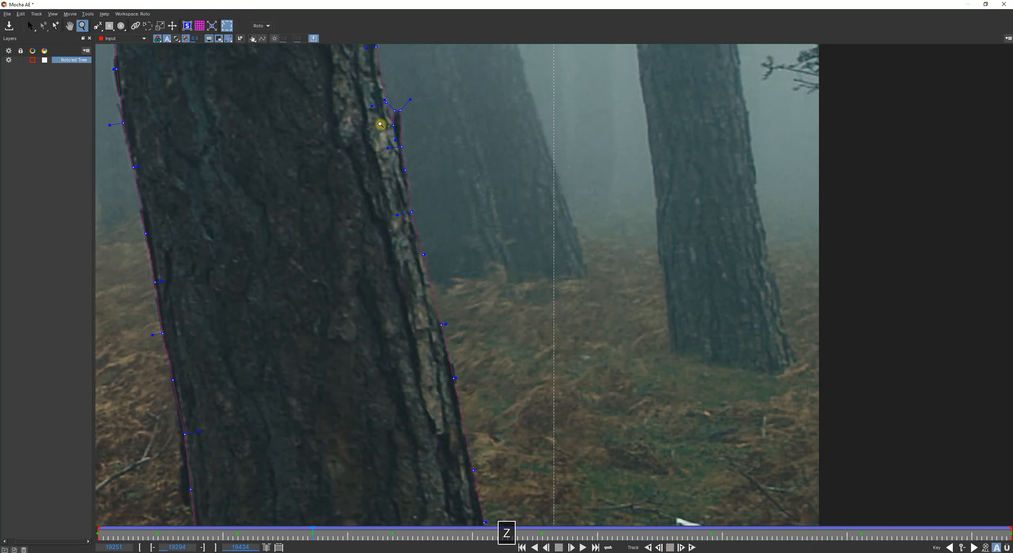
key("z")
left_click_drag(465, 264, 445, 494)
key("x")
left_click_drag(401, 200, 458, 389)
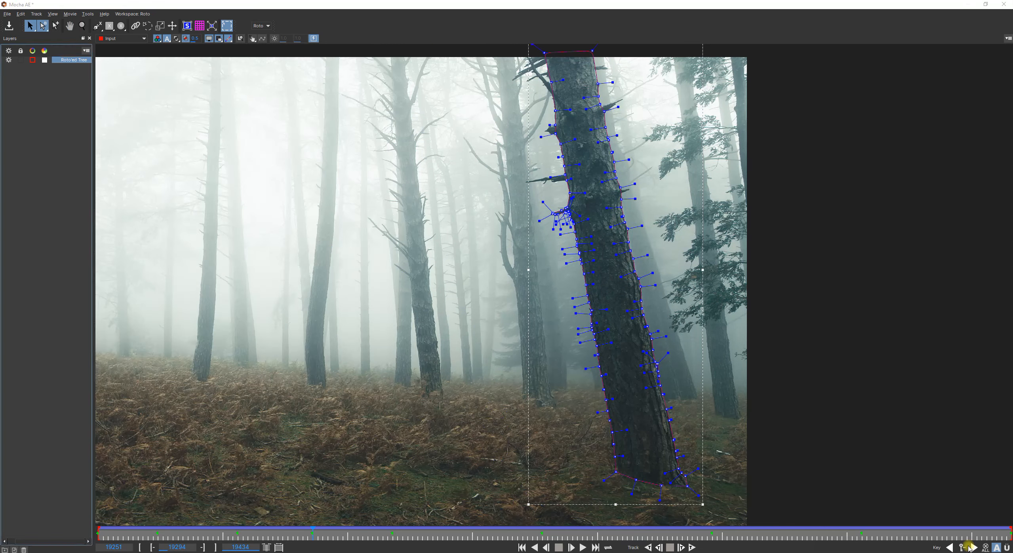
left_click(464, 537)
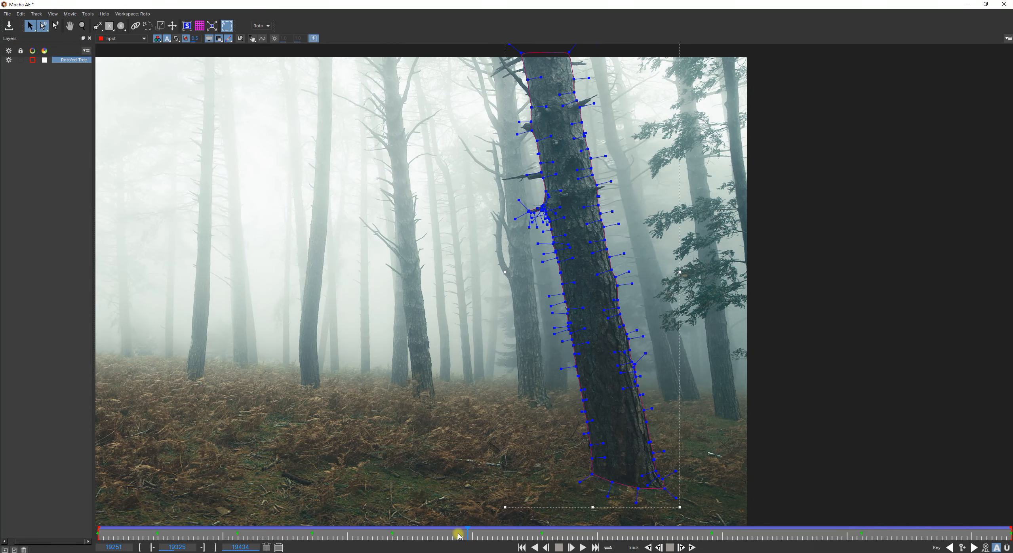
Examine both mask edges along the trunk, from the upper branches down to the lower trunk, for points off the bark
key("z")
left_click_drag(591, 421, 532, 225)
key("x")
left_click_drag(610, 282, 425, 336)
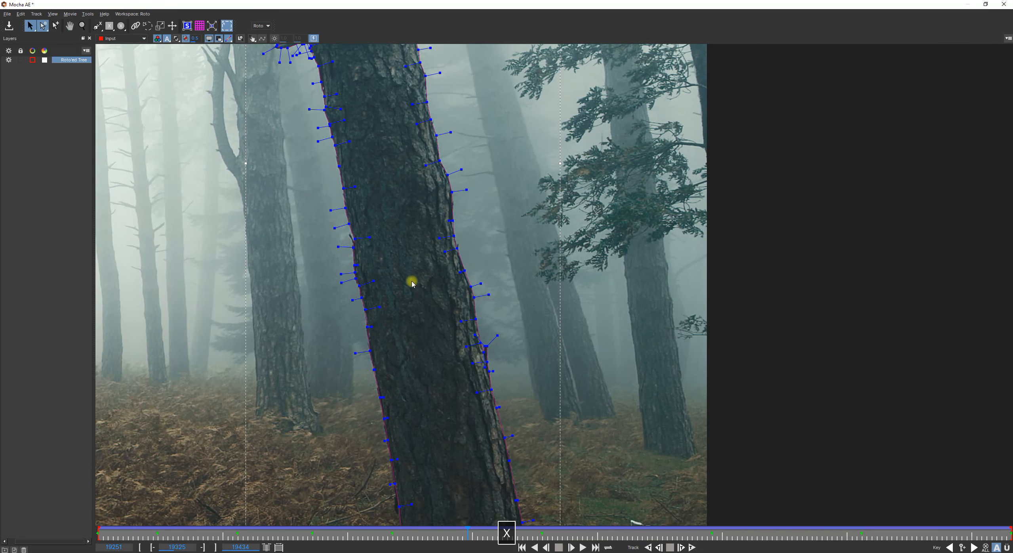
left_click_drag(412, 280, 462, 499)
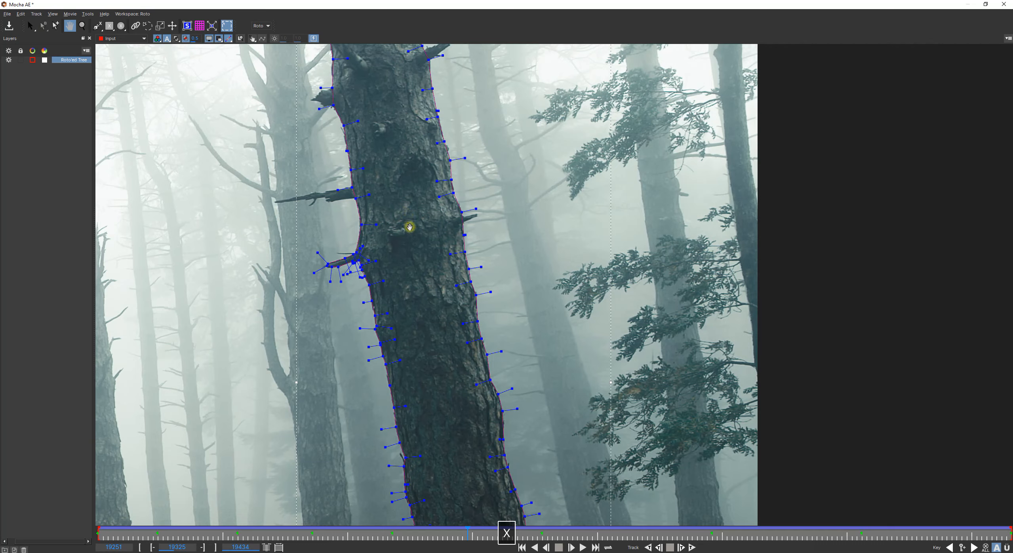
mouse_move(408, 218)
left_mouse_down()
mouse_move(417, 289)
mouse_move(384, 278)
mouse_move(472, 339)
mouse_move(452, 465)
mouse_move(459, 287)
left_mouse_up()
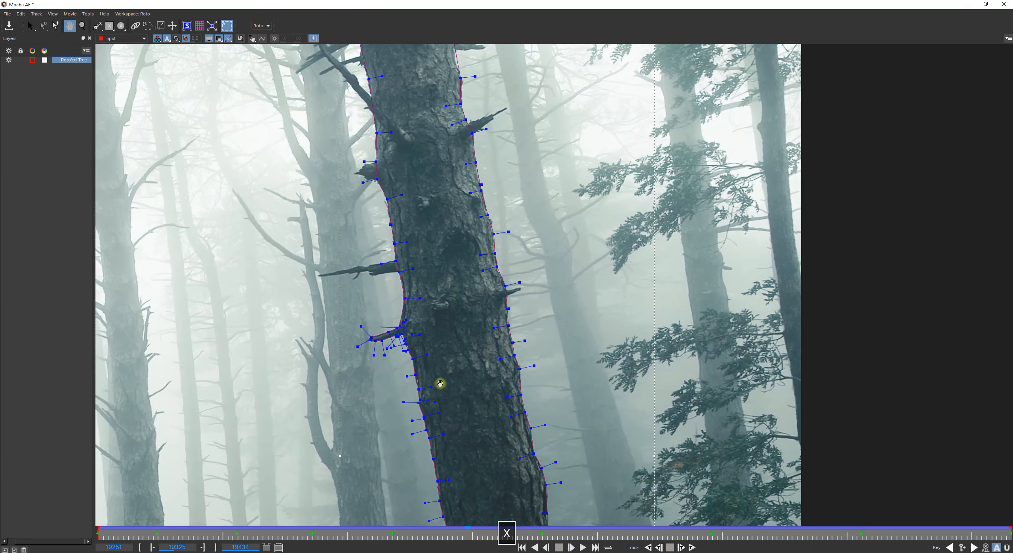
left_click_drag(452, 410, 427, 307)
left_click_drag(449, 462, 464, 334)
left_click_drag(488, 407, 448, 300)
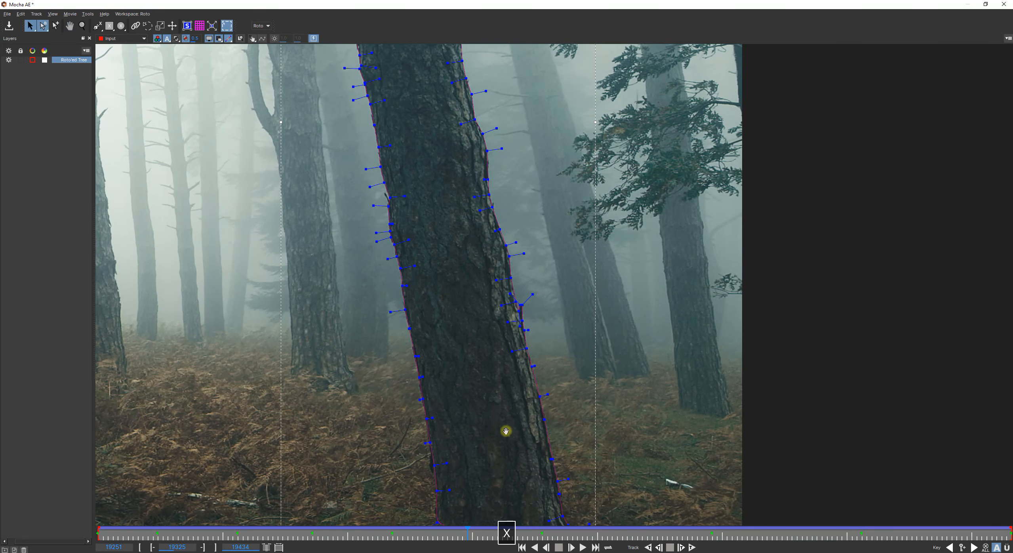
Adjust the left-edge mask point just above the trunk base to sit on the bark edge
key("x")
left_click_drag(499, 404, 491, 337)
key("z")
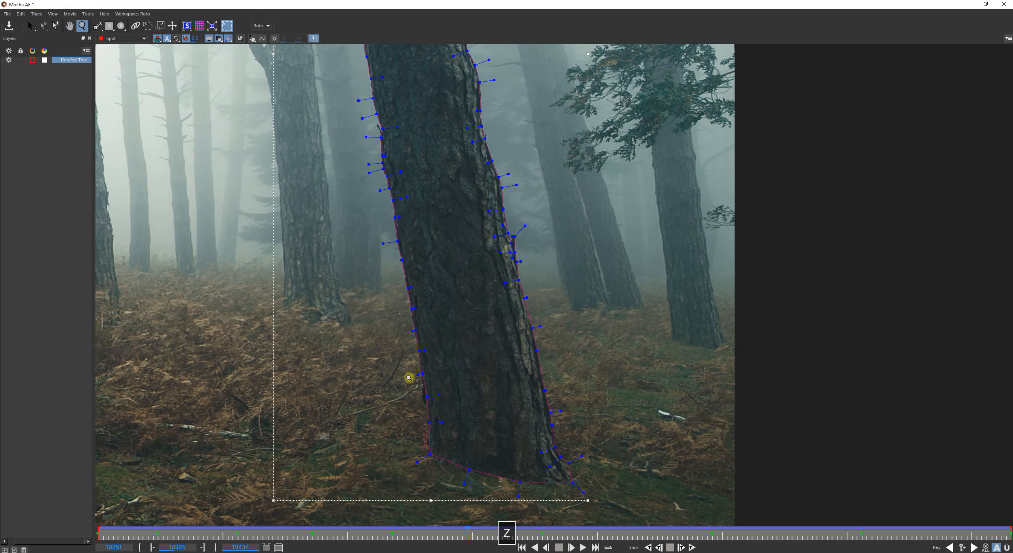
left_click(412, 386)
key("s")
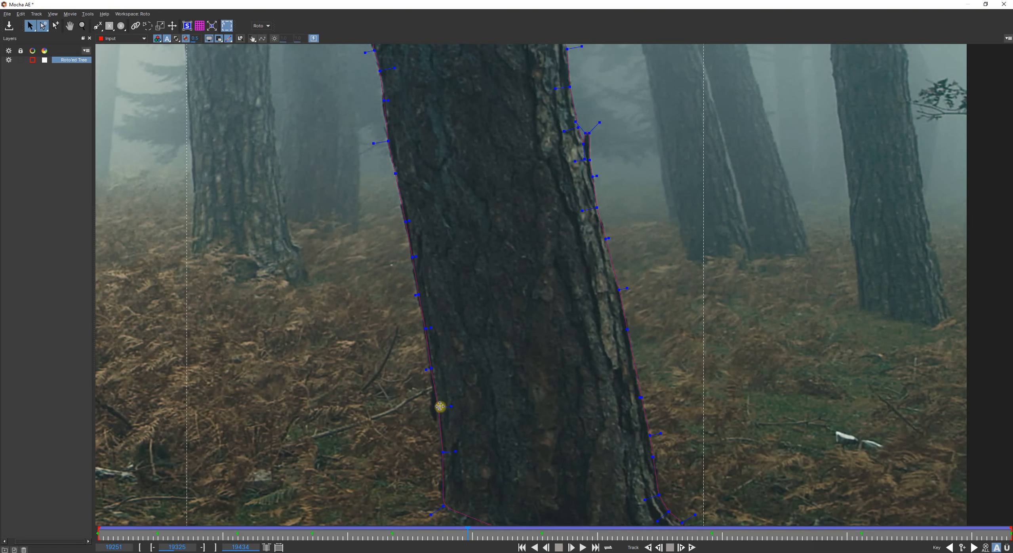
left_click_drag(435, 409, 438, 407)
Nudge a left-edge point on the lower trunk outward and shift the group of left-edge points below the small bark stub
key("x")
left_click_drag(425, 271, 462, 425)
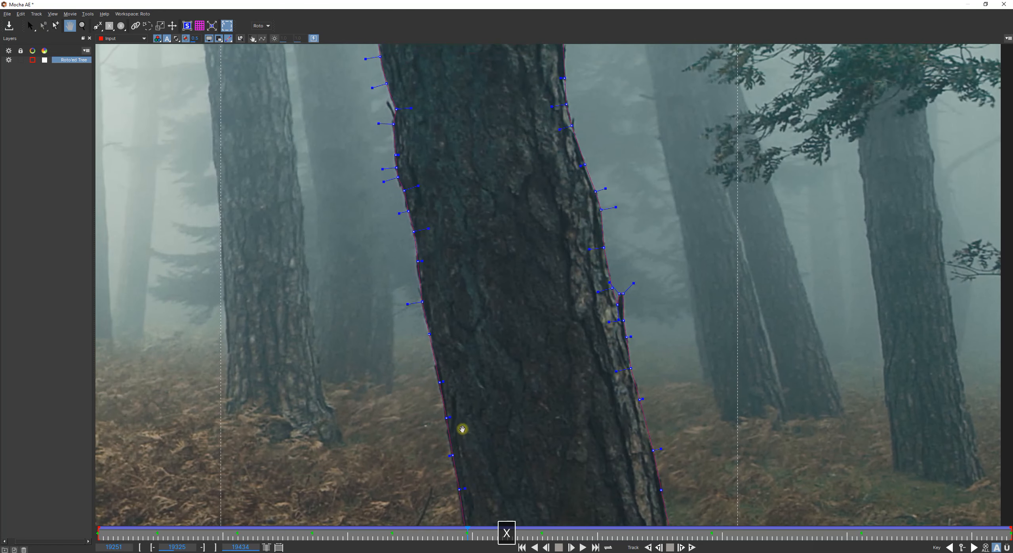
left_click(438, 381)
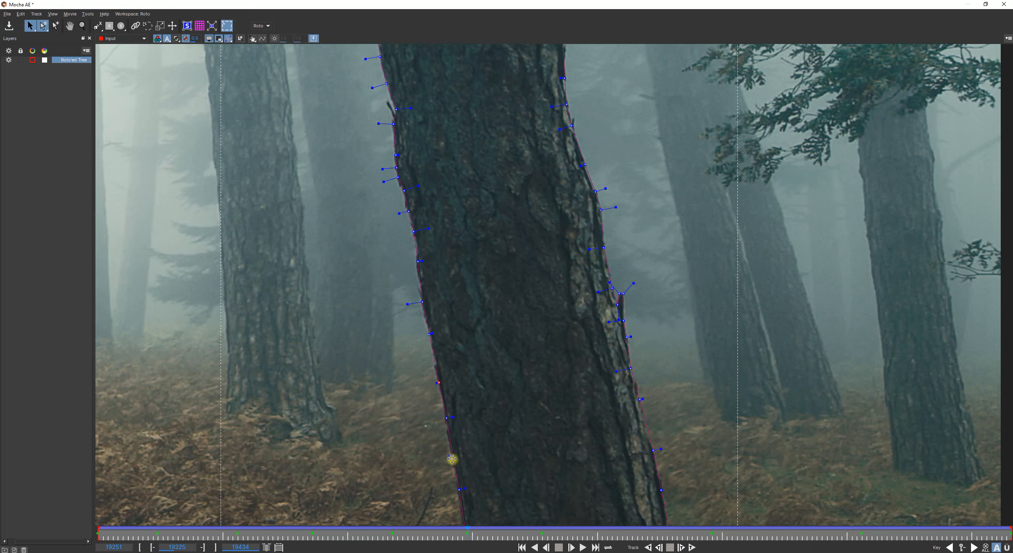
key("x")
left_click_drag(453, 254, 461, 459)
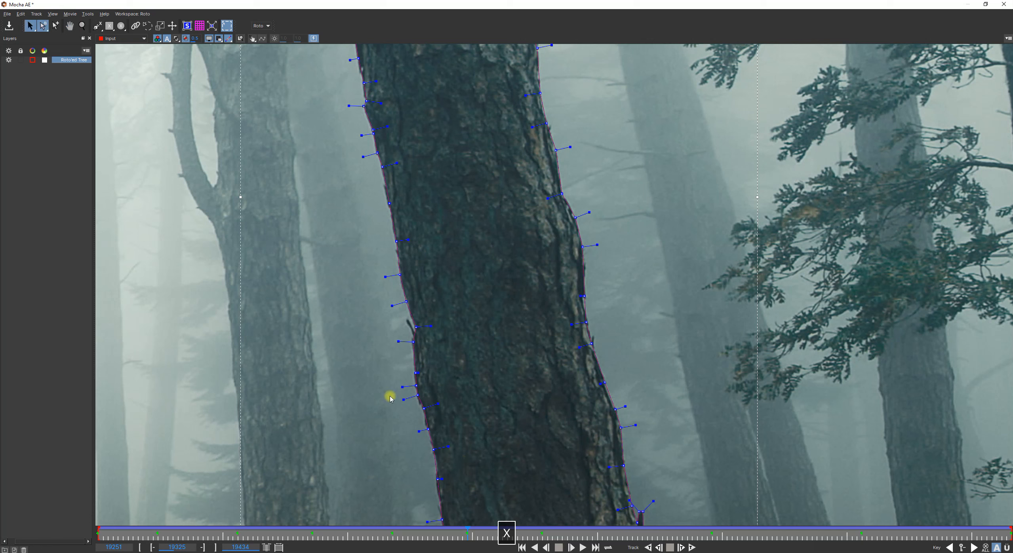
left_click_drag(394, 360, 437, 433)
left_click_drag(442, 387, 441, 389)
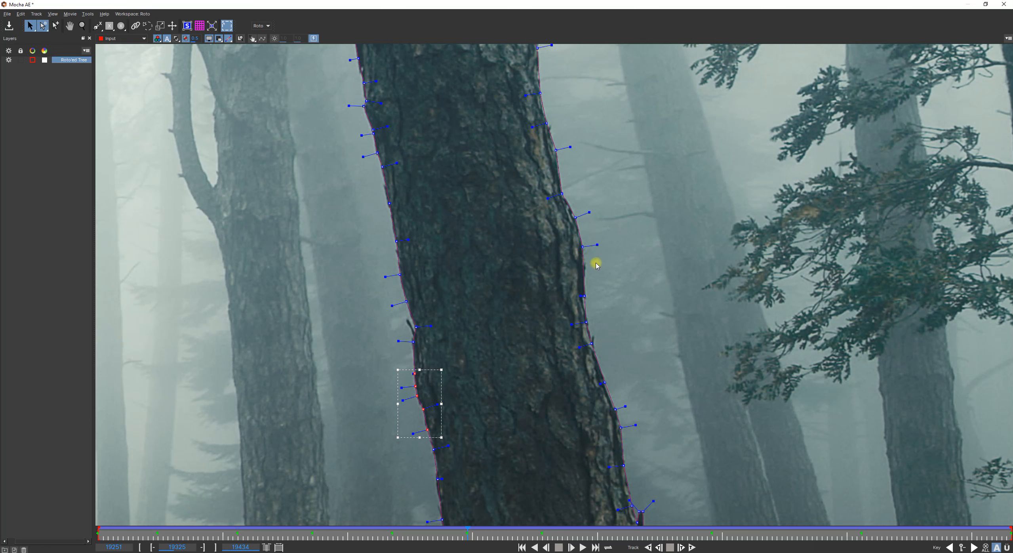
Go to frame 19356 with the whole trunk mask in view
key("z")
left_click_drag(595, 260, 581, 502)
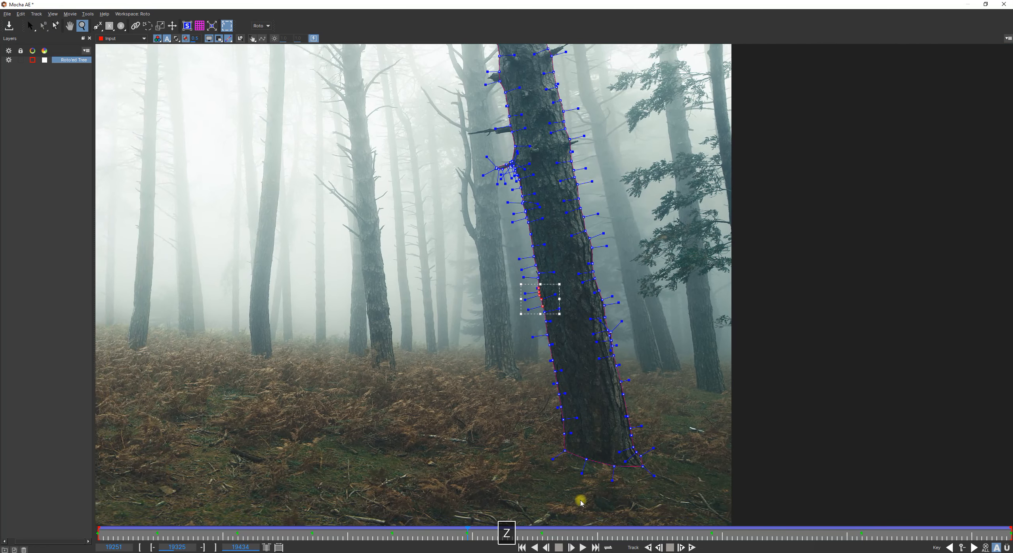
key("s")
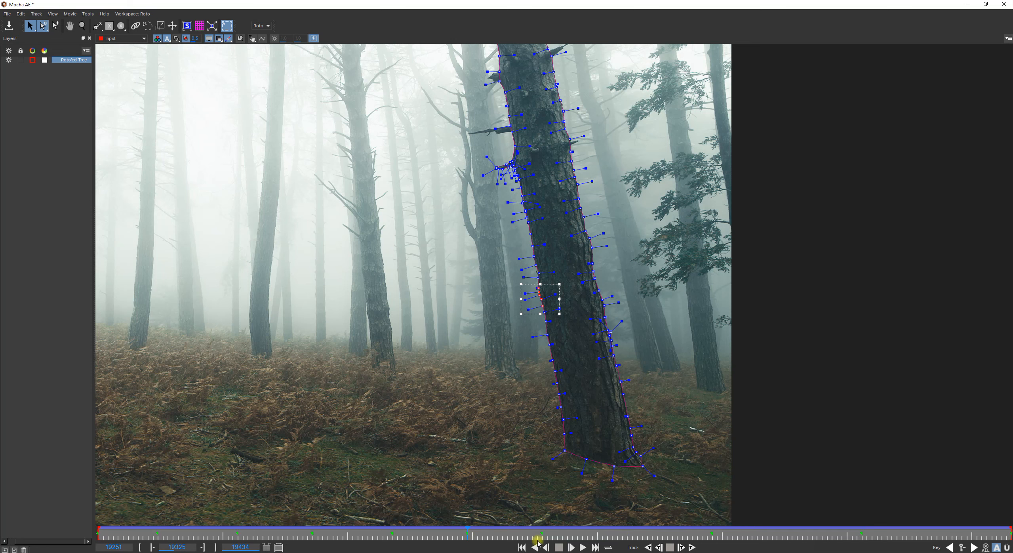
left_click(624, 537)
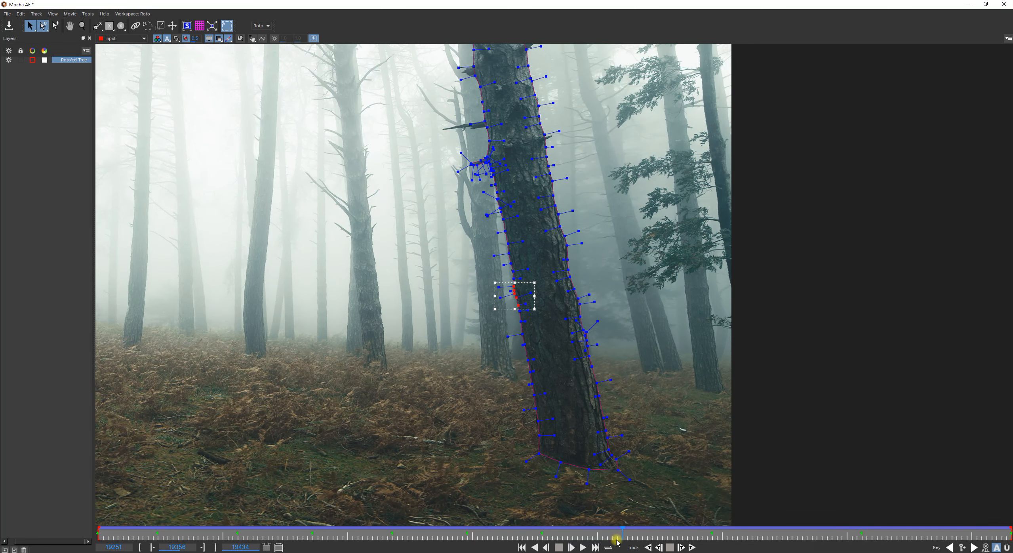
Select the run of left-edge mask points along the middle of the trunk and nudge them onto the bark edge
key("z")
left_click_drag(557, 448, 475, 149)
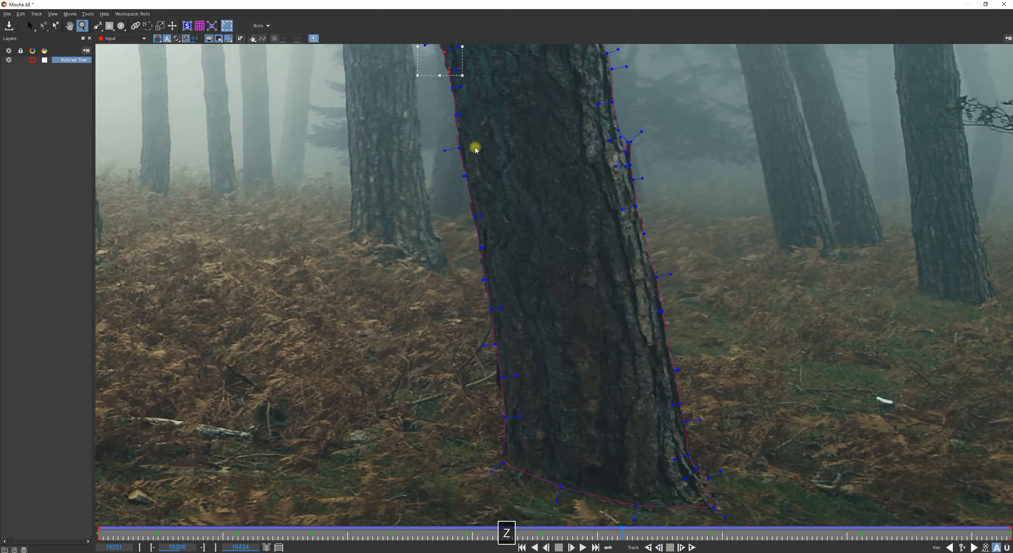
key("x")
left_click_drag(502, 228, 595, 500)
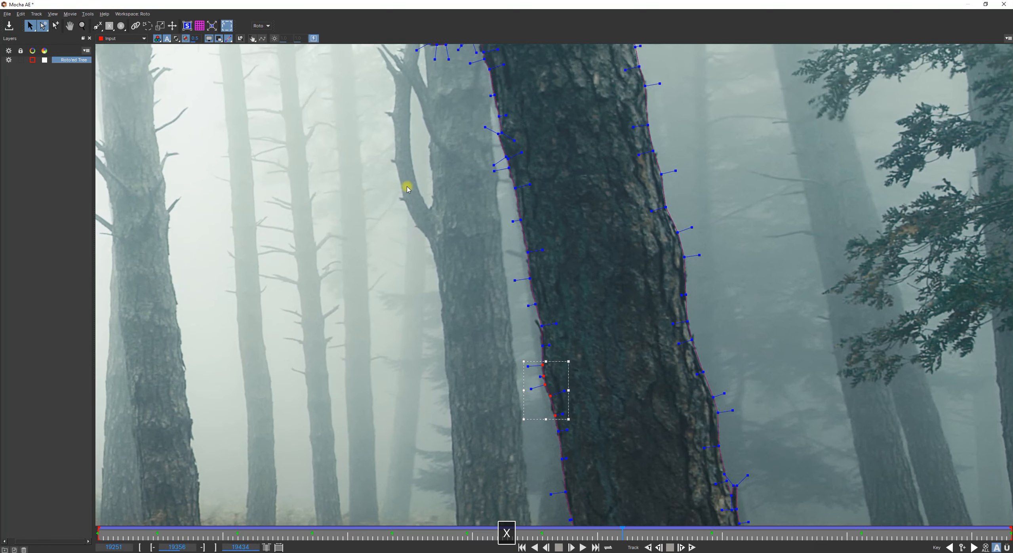
left_click_drag(407, 188, 585, 505)
left_click_drag(570, 304, 570, 305)
Shift four left-edge mask points on the lower trunk, beside the ferns, onto the bark edge
key("x")
left_click_drag(613, 450, 519, 211)
left_click_drag(414, 286, 551, 414)
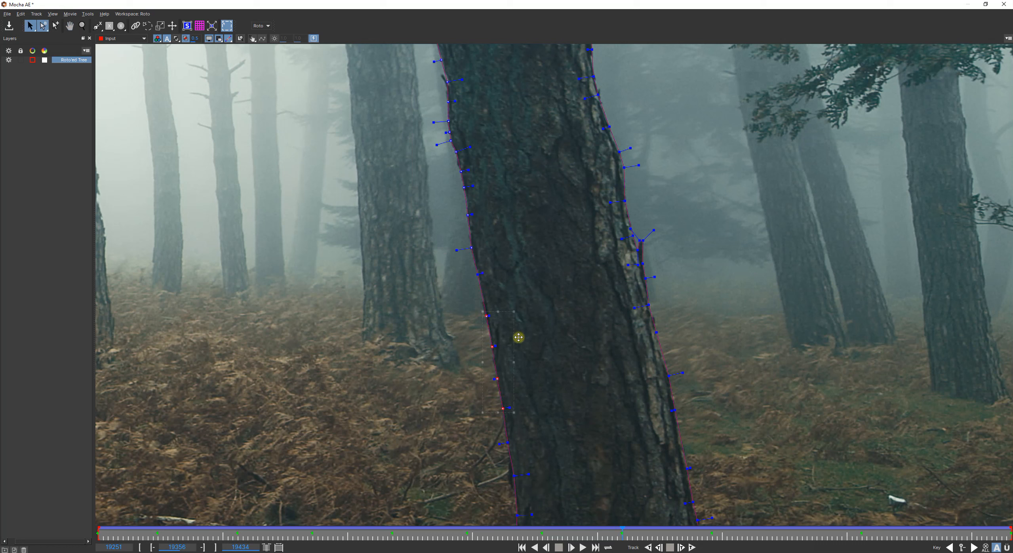
key("x")
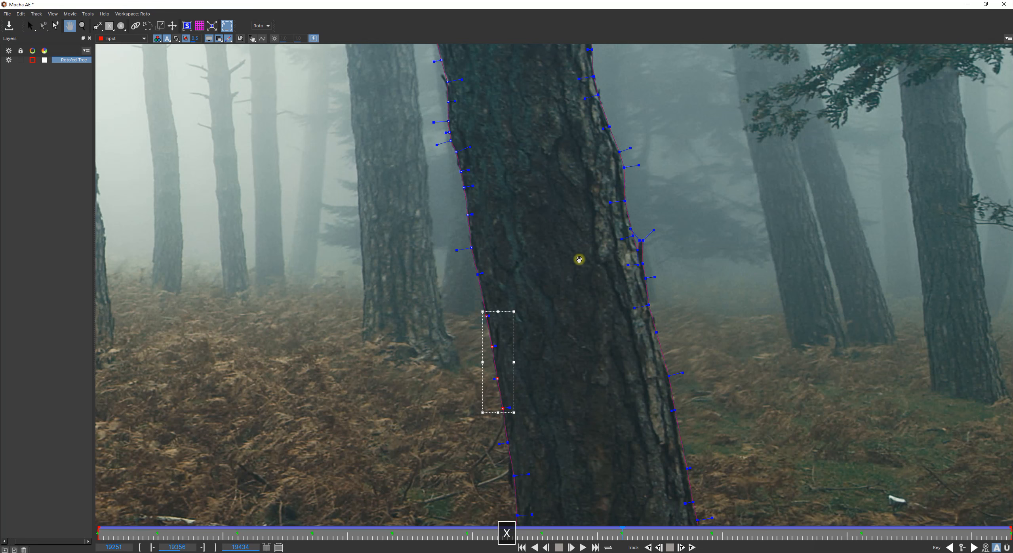
Select the run of left-edge mask points below the small branch stub and nudge them onto the bark edge
left_click_drag(579, 259, 587, 390)
left_click_drag(533, 301, 572, 402)
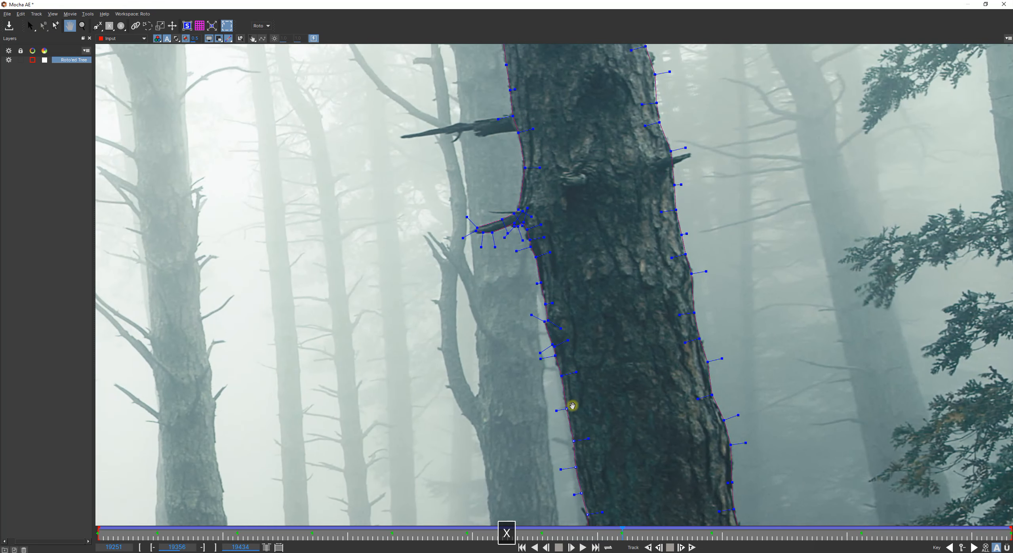
left_click_drag(480, 449, 601, 242)
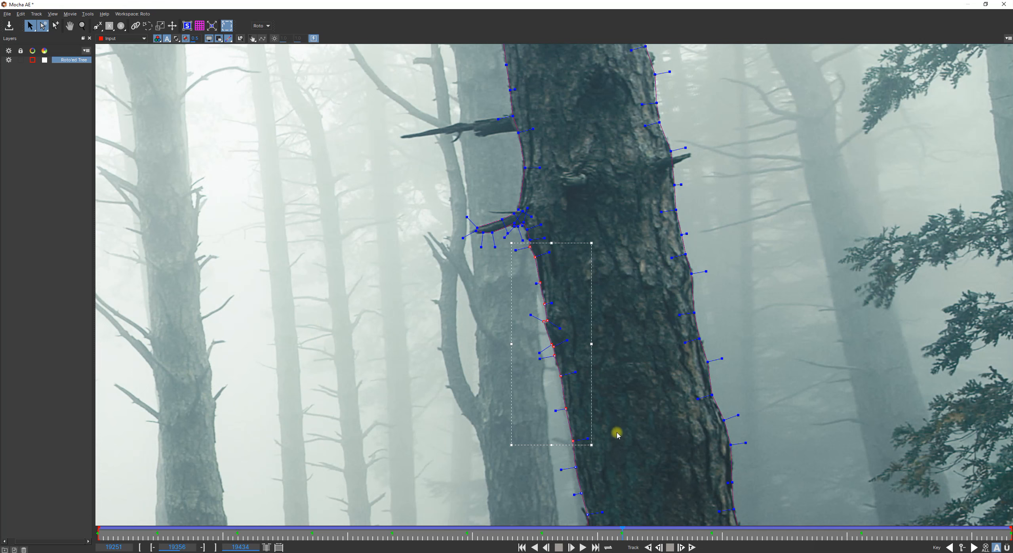
Nudge the left-edge points around the long broken branch and the right-edge points beside the bark hollow onto the trunk outline
key("x")
left_click_drag(606, 204, 586, 374)
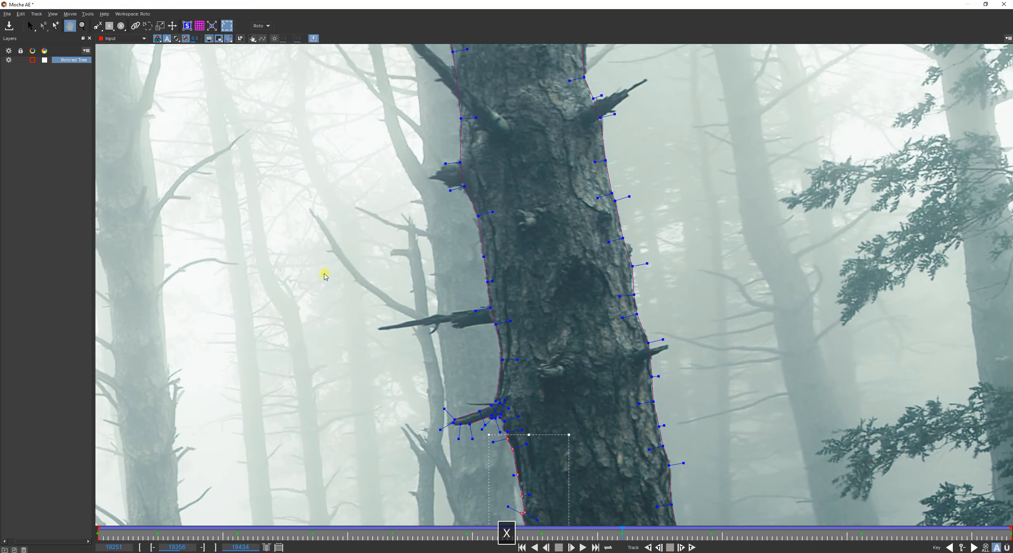
left_click_drag(413, 243, 536, 372)
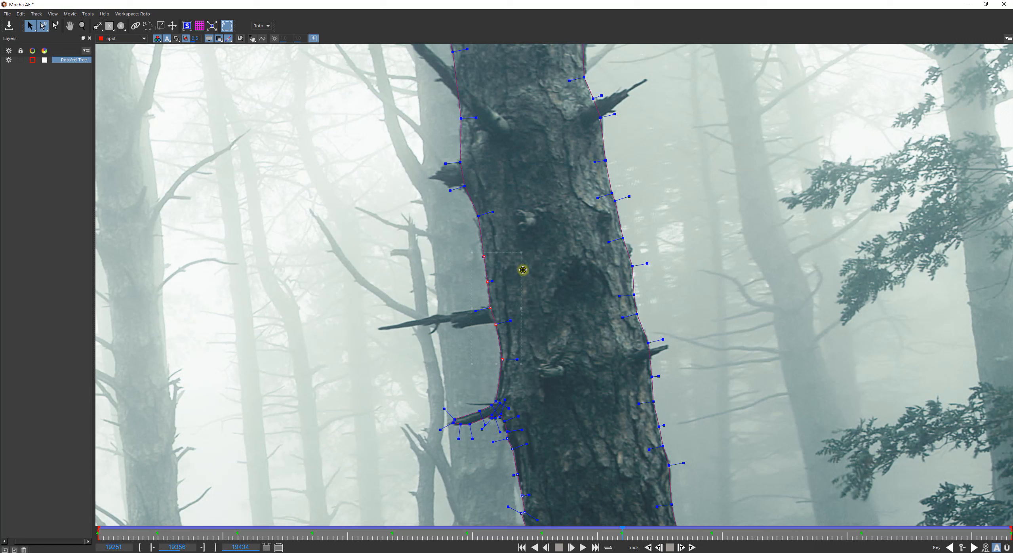
left_click(672, 206)
left_click_drag(664, 270, 654, 250)
Go to frame 19388 with the whole trunk mask in view
key("z")
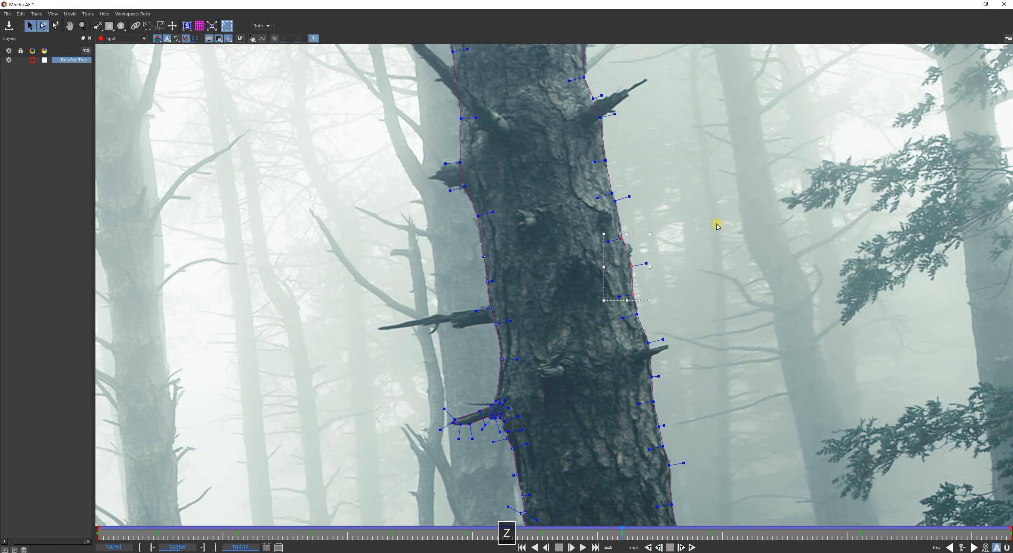
left_click_drag(714, 224, 685, 341)
left_click_drag(694, 388, 605, 329)
left_click(767, 535)
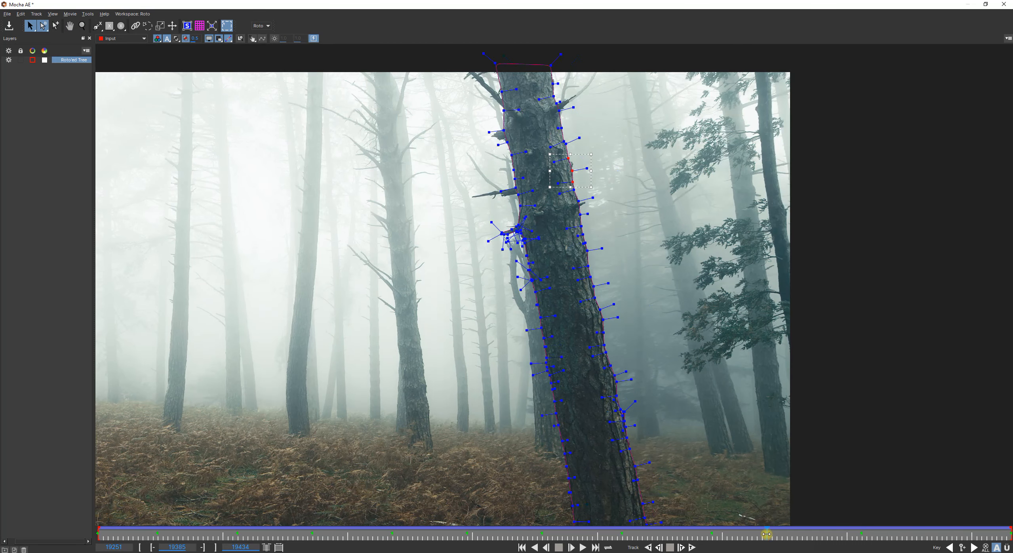
left_click_drag(767, 536, 779, 533)
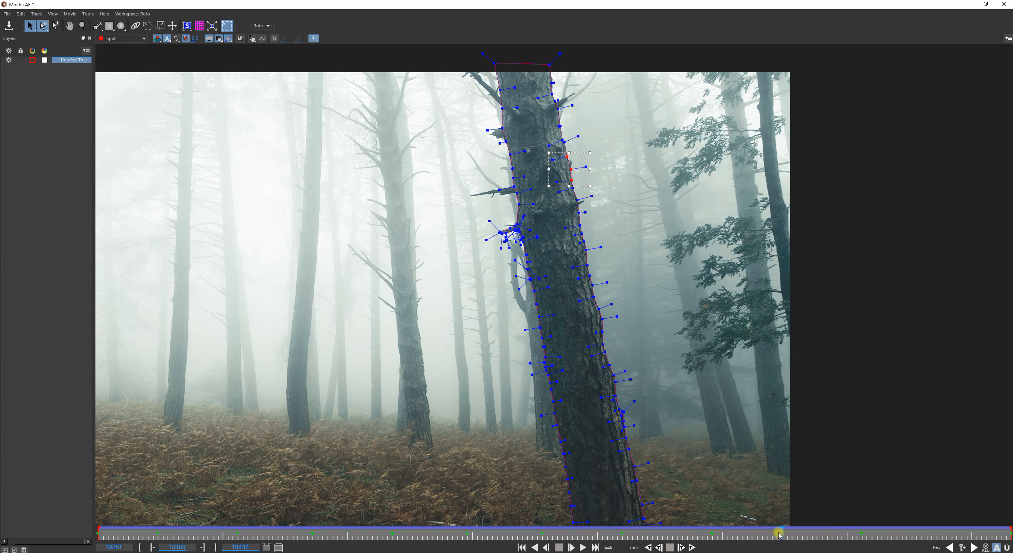
Select six left-edge mask points on the lower trunk beside the ferns and shift them outward onto the bark edge
key("x")
left_click_drag(677, 364, 620, 254)
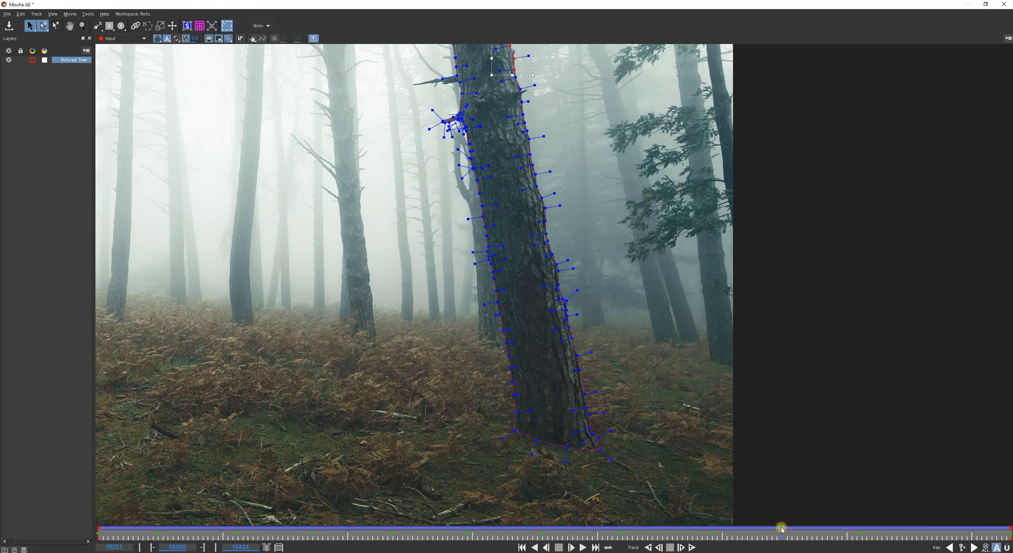
key("z")
left_click_drag(569, 388, 471, 58)
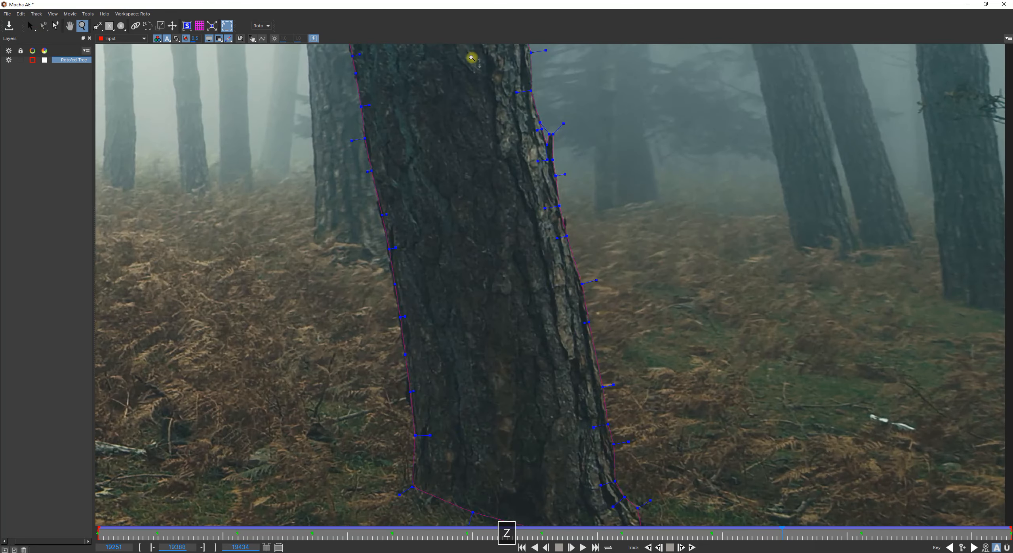
key("x")
left_click_drag(470, 197, 621, 197)
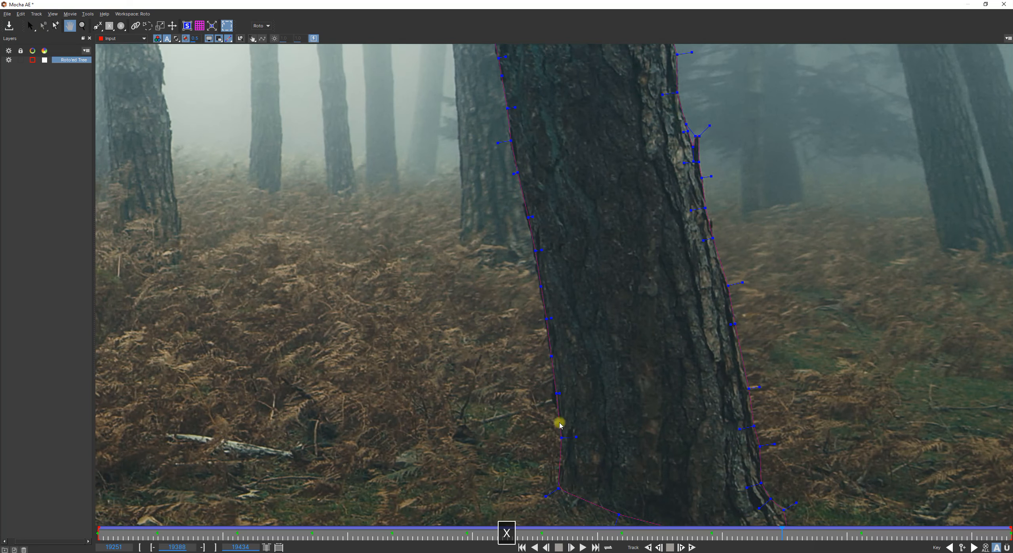
left_click_drag(587, 420, 582, 214)
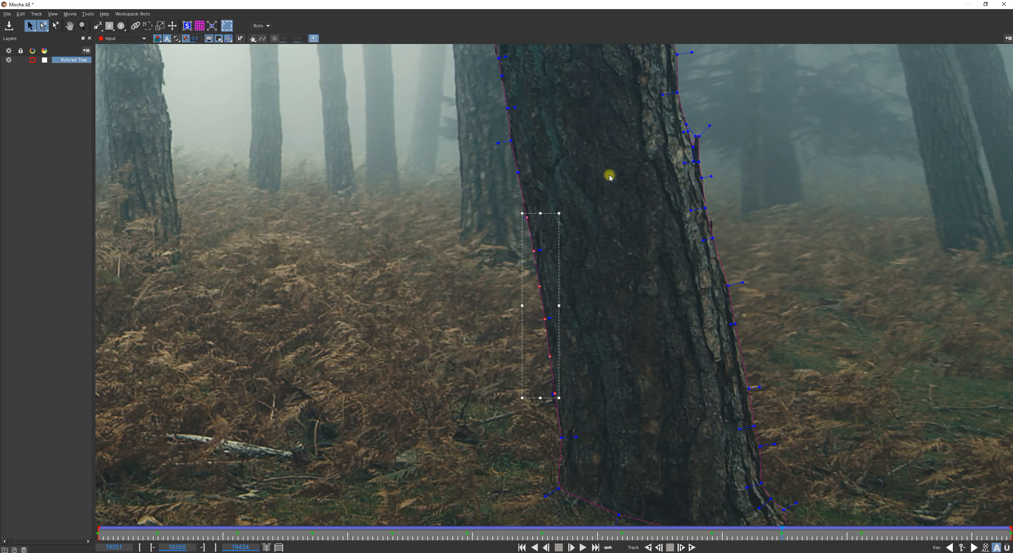
Shift the left-edge points along the middle of the trunk onto the bark, refining the pair halfway down and the point just above
key("x")
left_click_drag(592, 134, 558, 418)
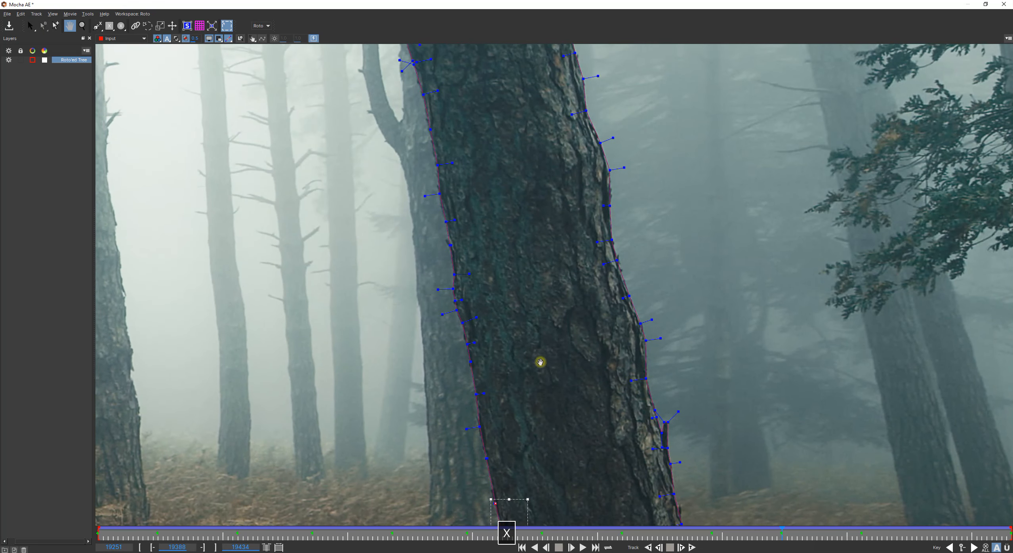
left_click_drag(540, 362, 504, 376)
left_click_drag(455, 226, 596, 374)
left_click_drag(592, 431, 590, 415)
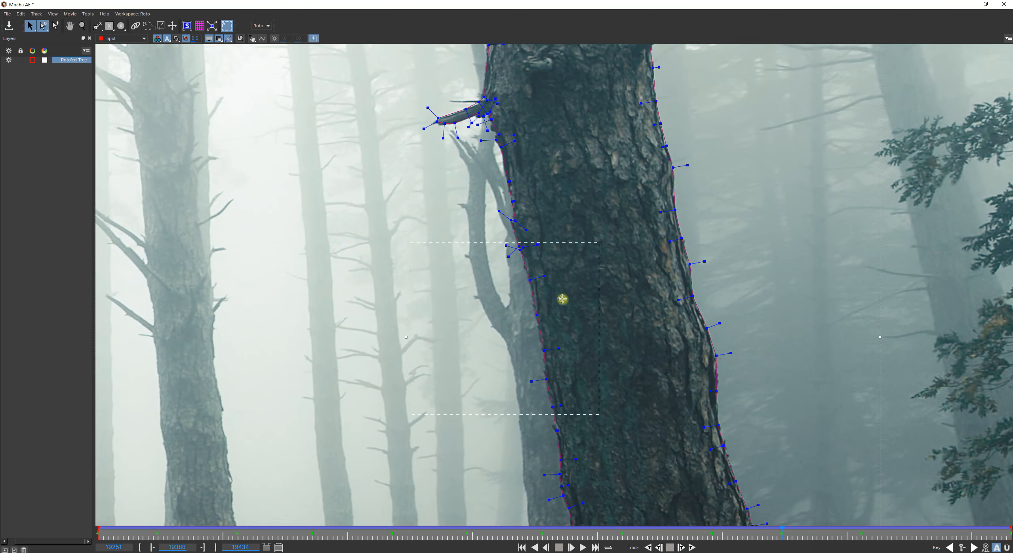
left_click_drag(565, 264, 565, 266)
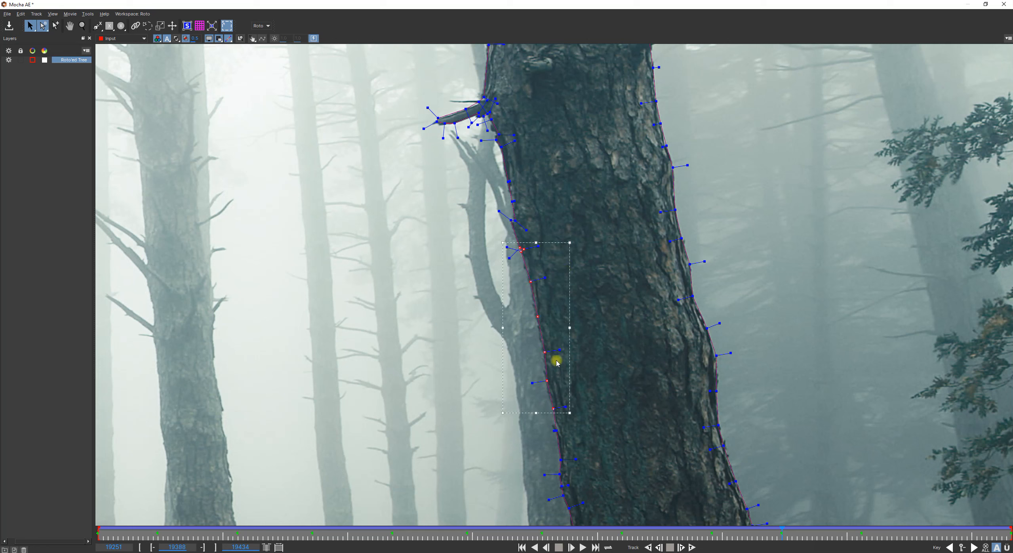
left_click_drag(420, 300, 566, 348)
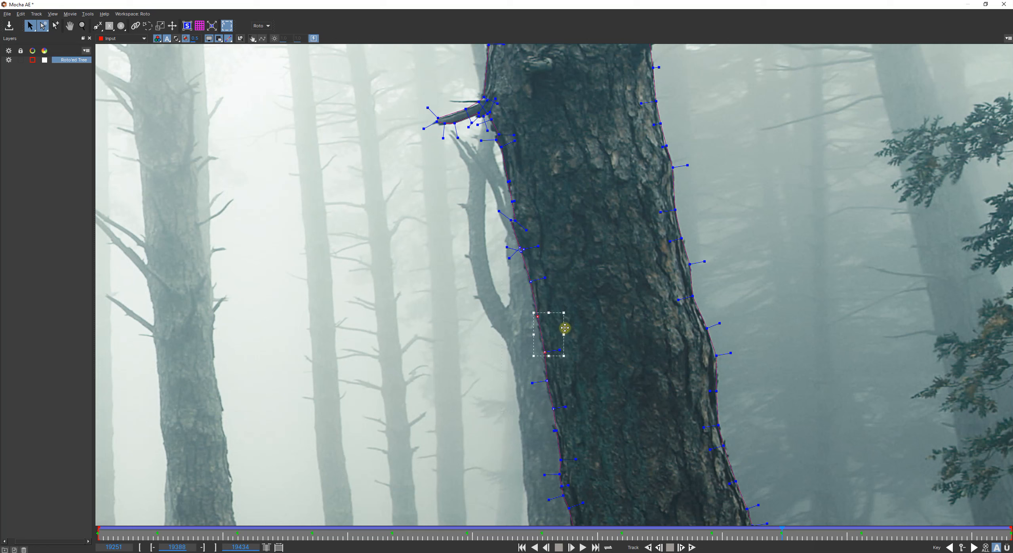
left_click(529, 282)
Select the mask points around the small branch stub, undo the last change, nudge them onto the stub, and deselect the mask
key("x")
left_click_drag(538, 269, 542, 392)
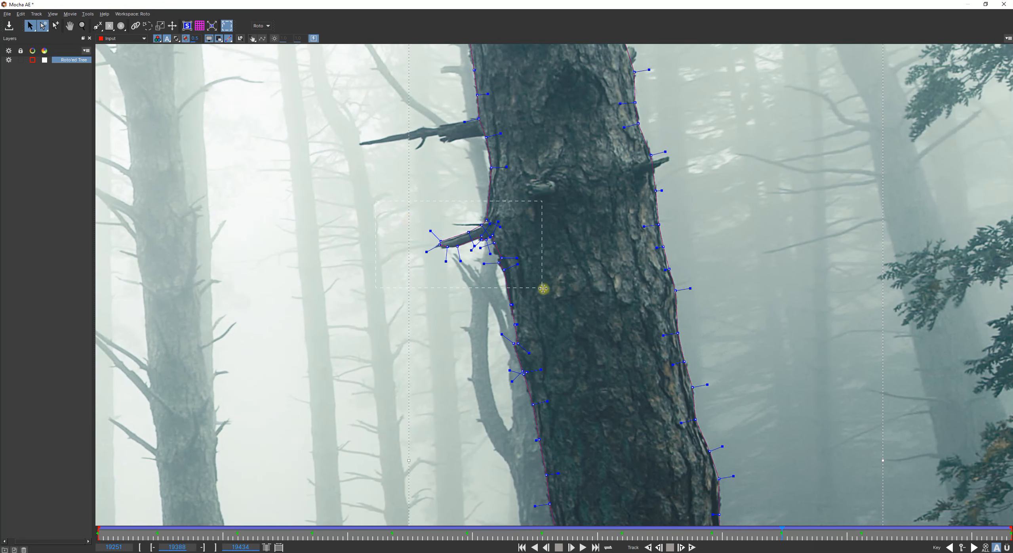
left_click_drag(542, 288, 553, 312)
key("ctrl+z")
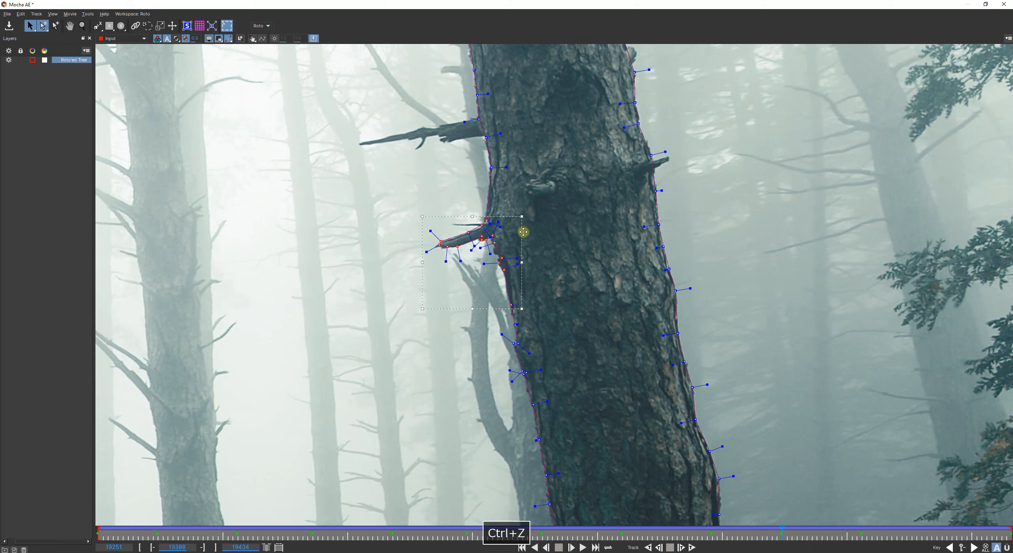
left_click_drag(523, 232, 522, 234)
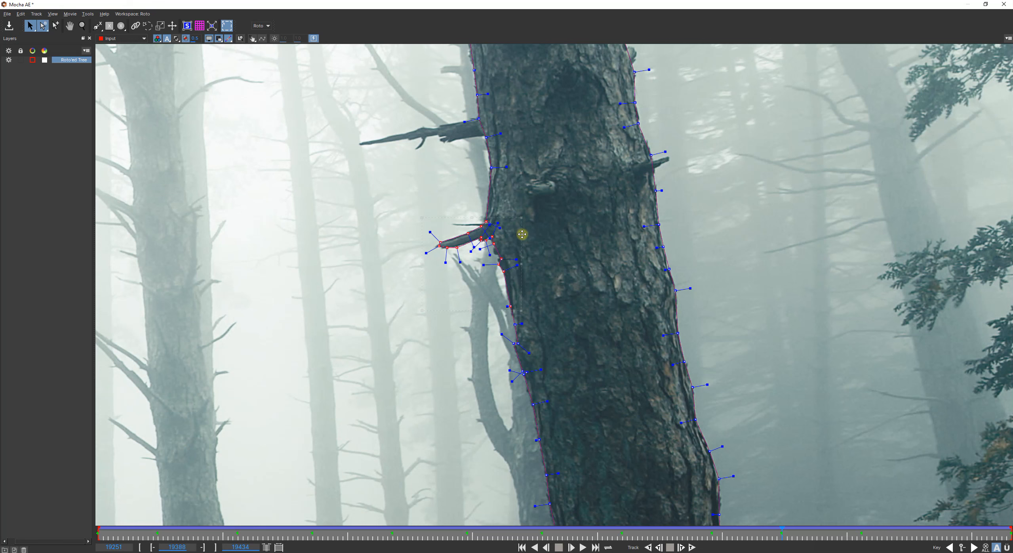
left_click(462, 362)
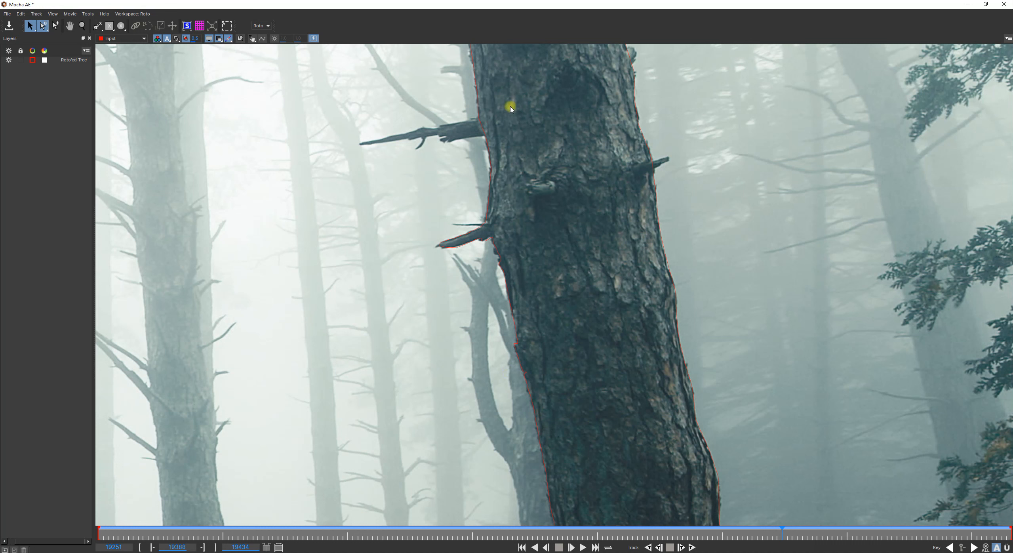
Reselect the tree layer and shift the left-edge points where the long broken branch joins the trunk onto the bark
key("x")
left_click_drag(481, 145, 509, 275)
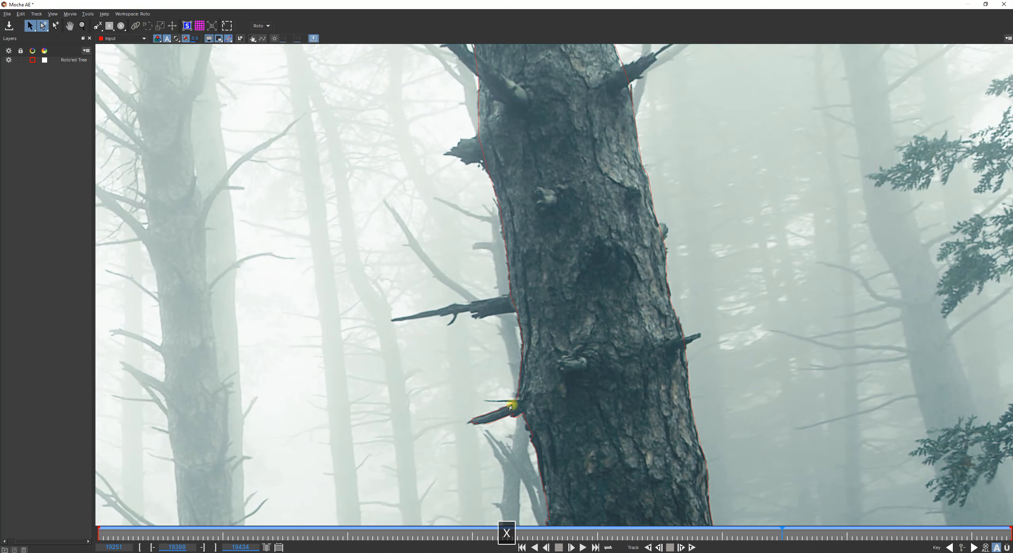
left_click(76, 60)
left_click_drag(456, 358, 544, 278)
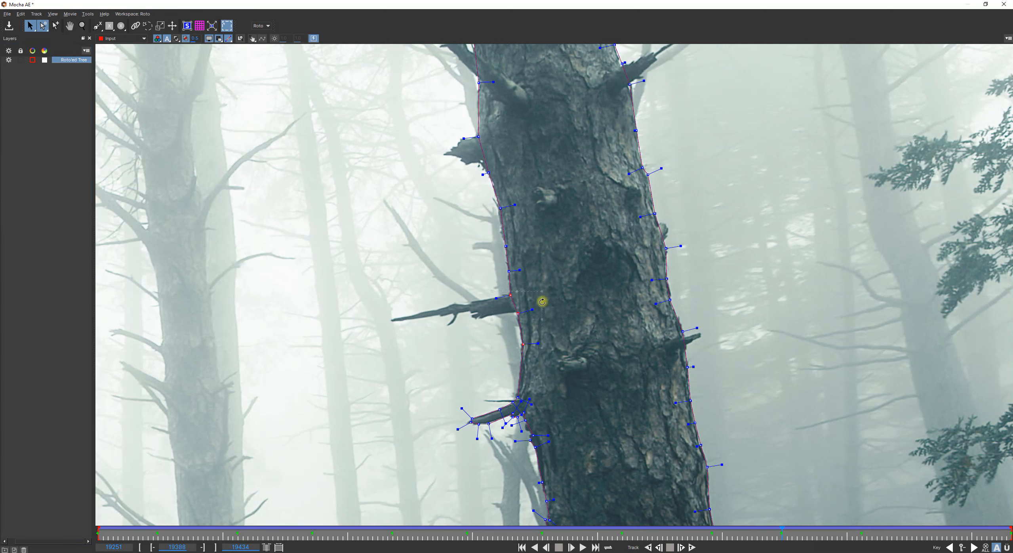
key("ctrl+z")
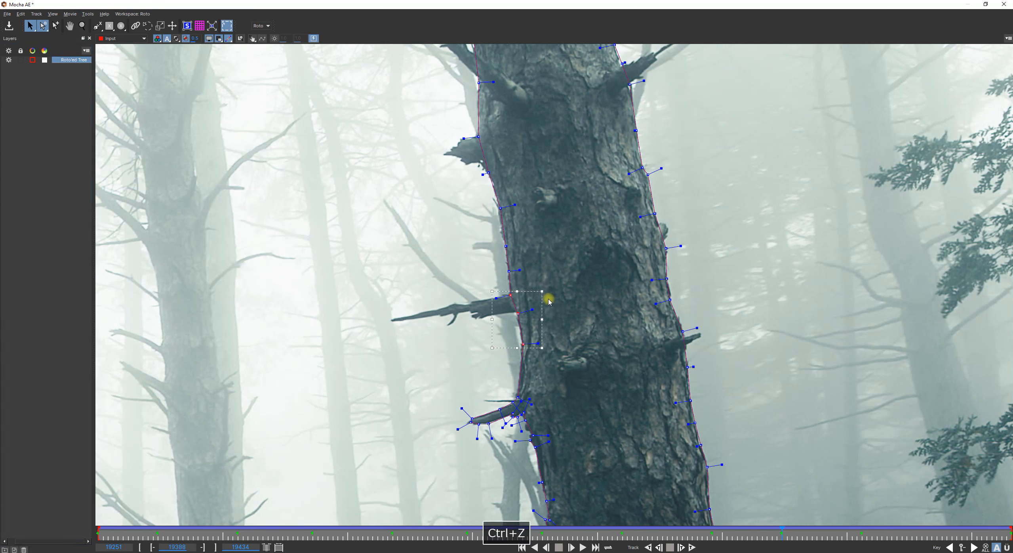
left_click_drag(542, 303, 541, 304)
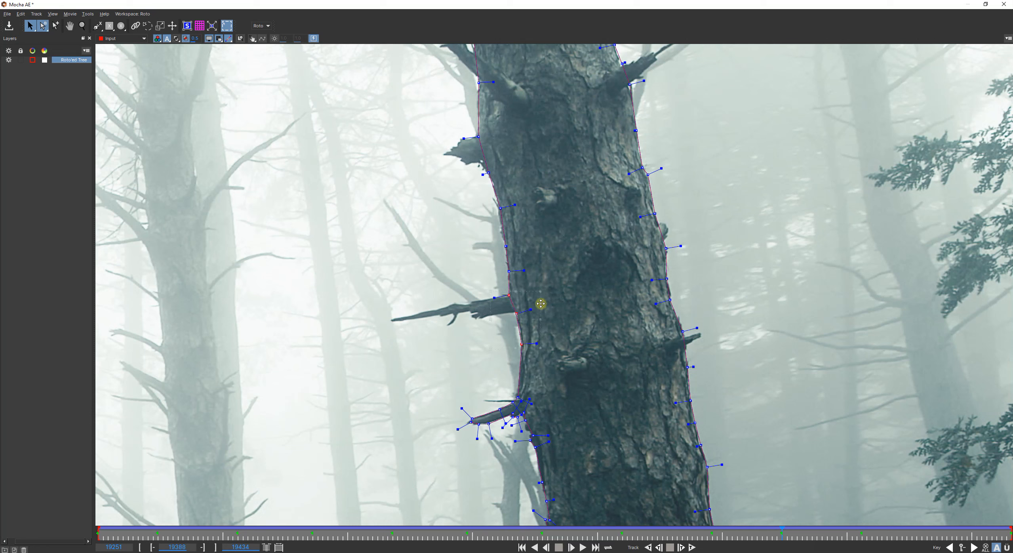
Nudge the right-edge points beside the bark hollow and adjust a single left-edge point above the long broken branch
left_click(736, 344)
left_click_drag(660, 238, 701, 262)
key("z")
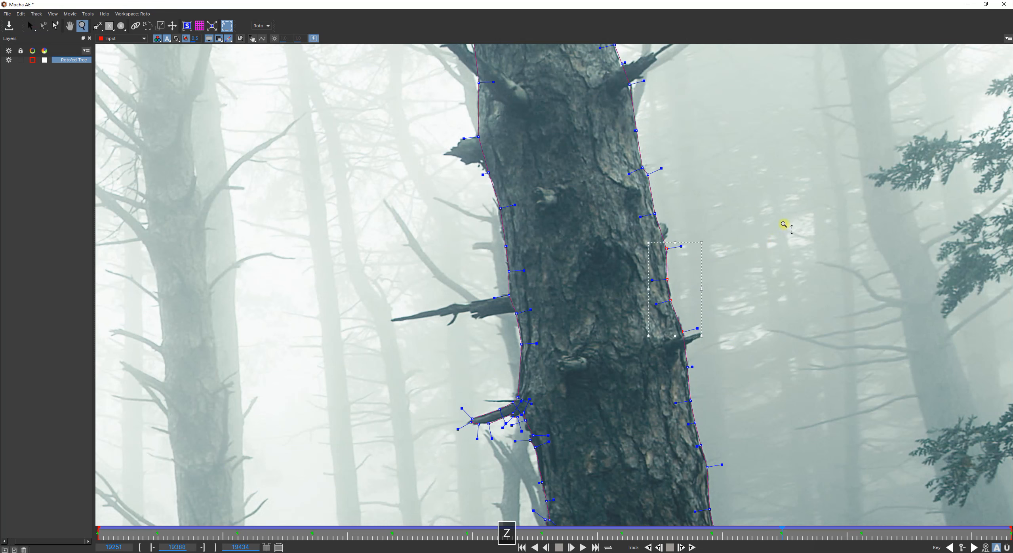
left_click_drag(783, 221, 766, 281)
key("s")
left_click(582, 213)
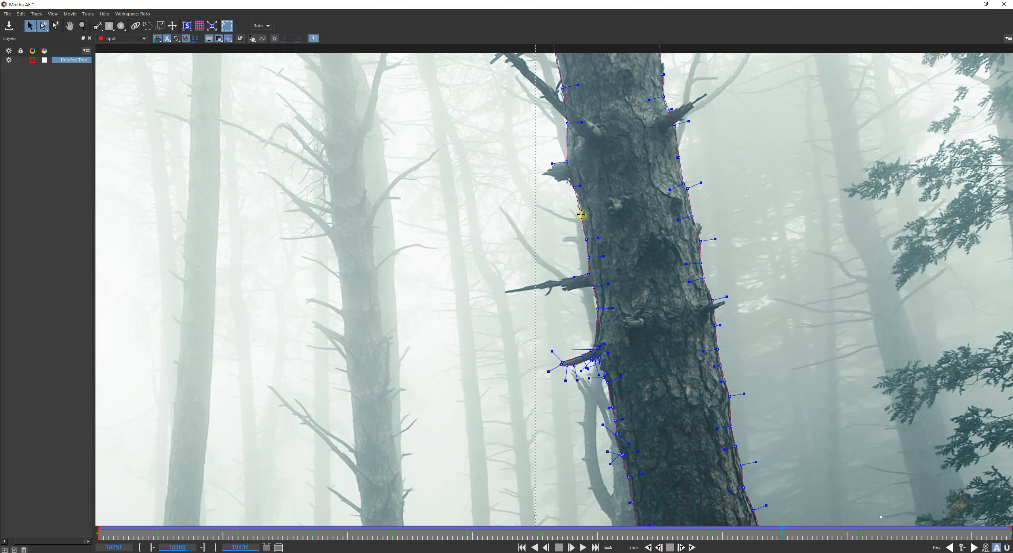
Go to frame 19418 with the full tree mask in view
key("z")
left_click_drag(678, 226, 624, 194)
key("x")
key("z")
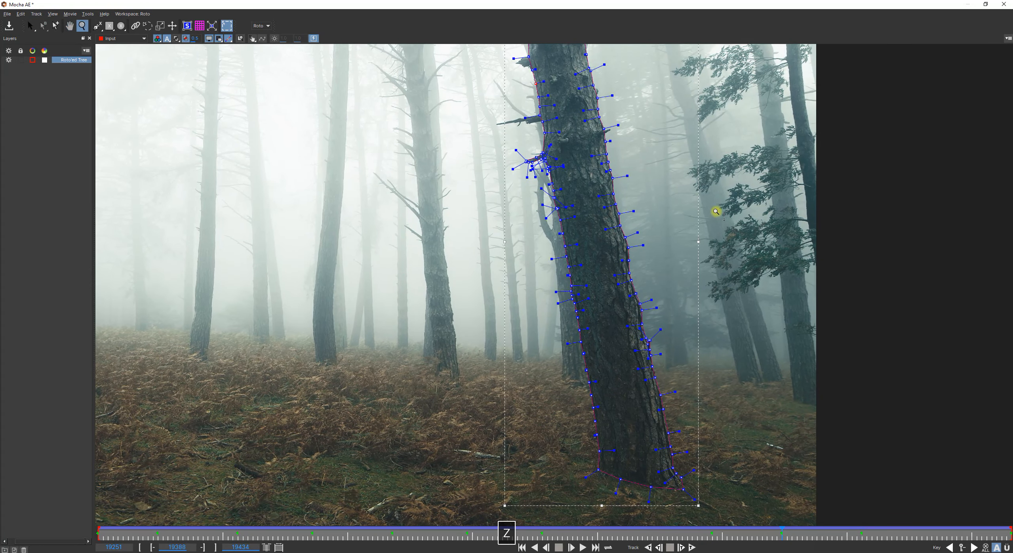
left_click_drag(721, 205, 759, 261)
key("x")
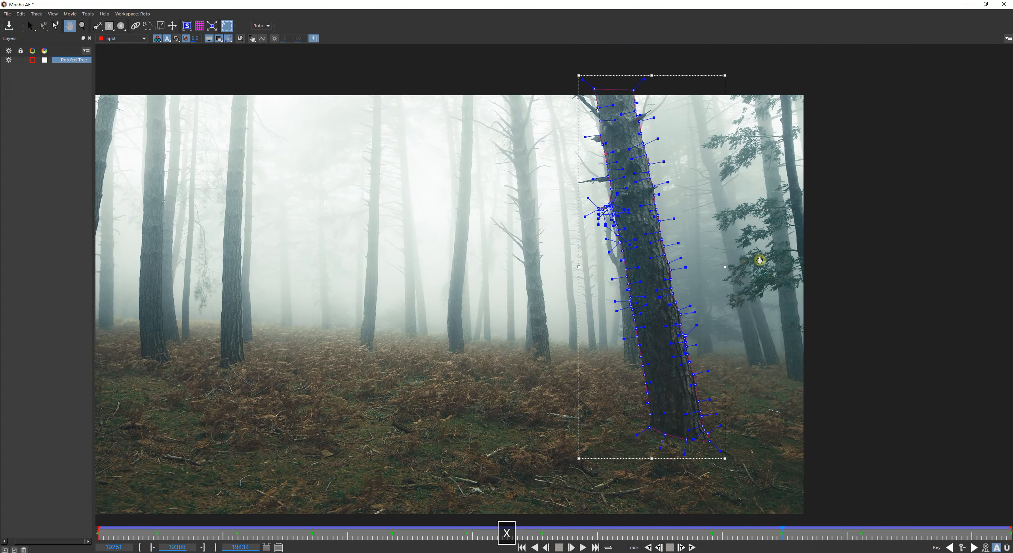
left_click(927, 533)
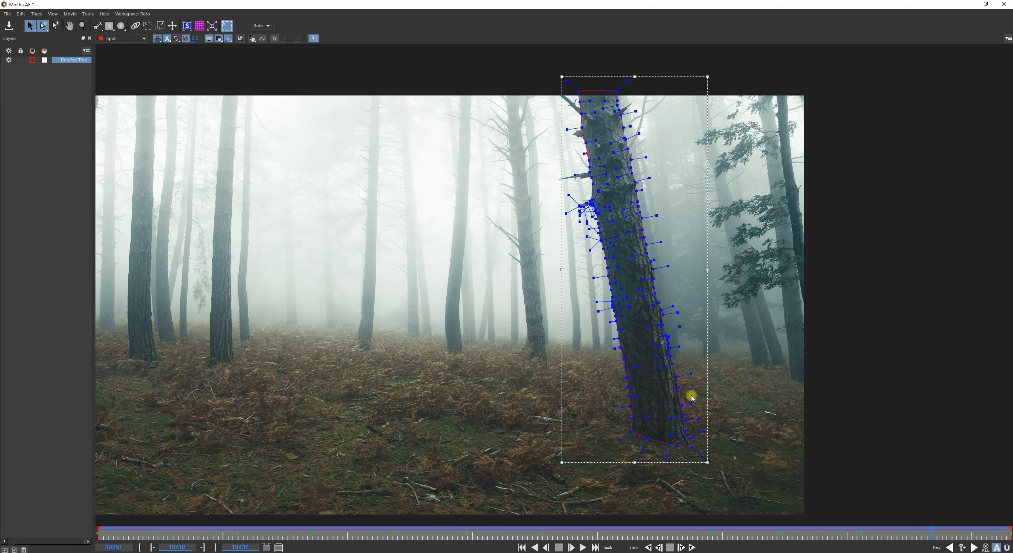
Select three left-edge mask points on the lower trunk at fern level and nudge them outward onto the bark edge
key("z")
left_click_drag(677, 395, 670, 82)
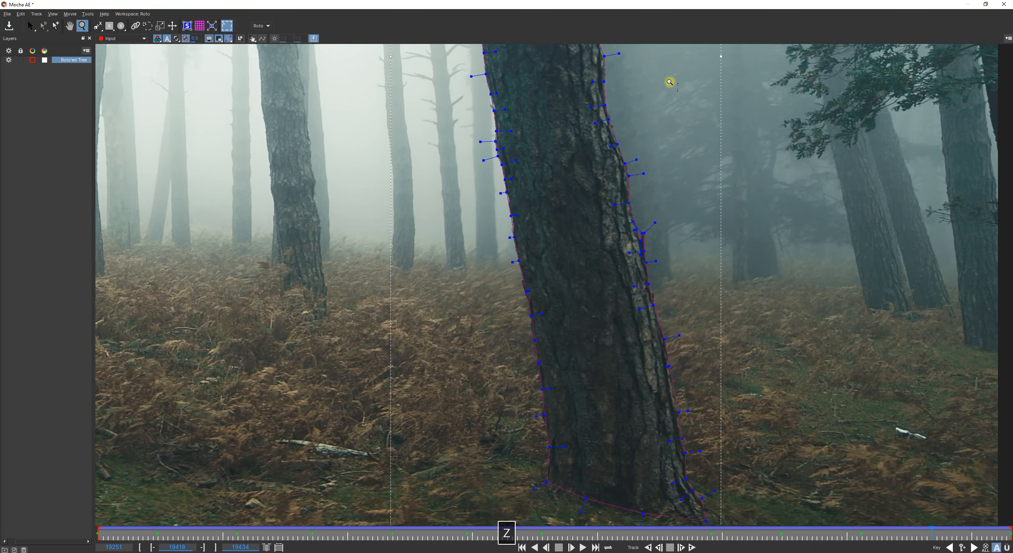
key("x")
mouse_move(608, 110)
left_mouse_down()
mouse_move(623, 321)
mouse_move(633, 157)
mouse_move(624, 114)
left_mouse_up()
key("s")
left_click_drag(465, 276, 572, 190)
key("z")
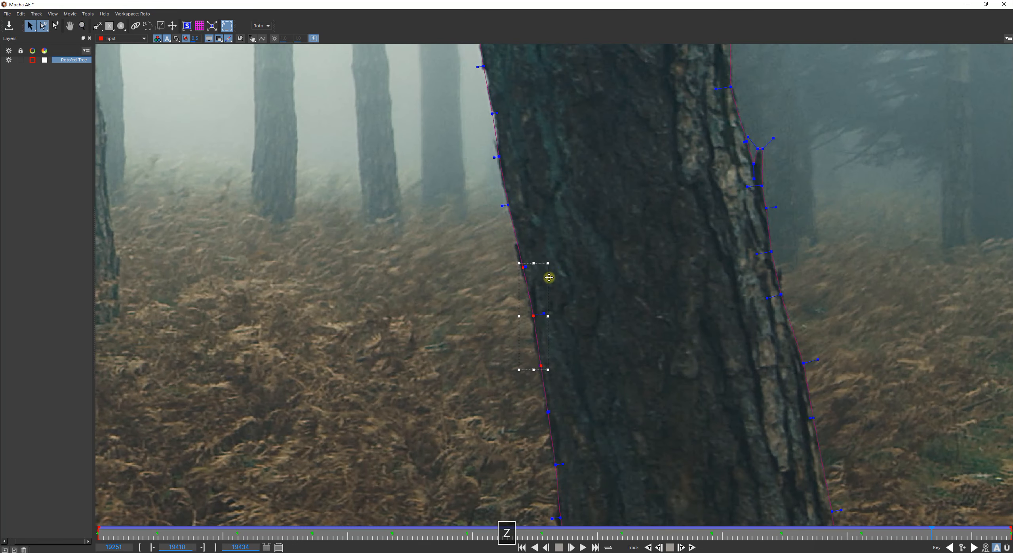
left_click_drag(547, 275, 547, 275)
Adjust a single left-edge mask point on the trunk just above the ferns to match the bark
key("x")
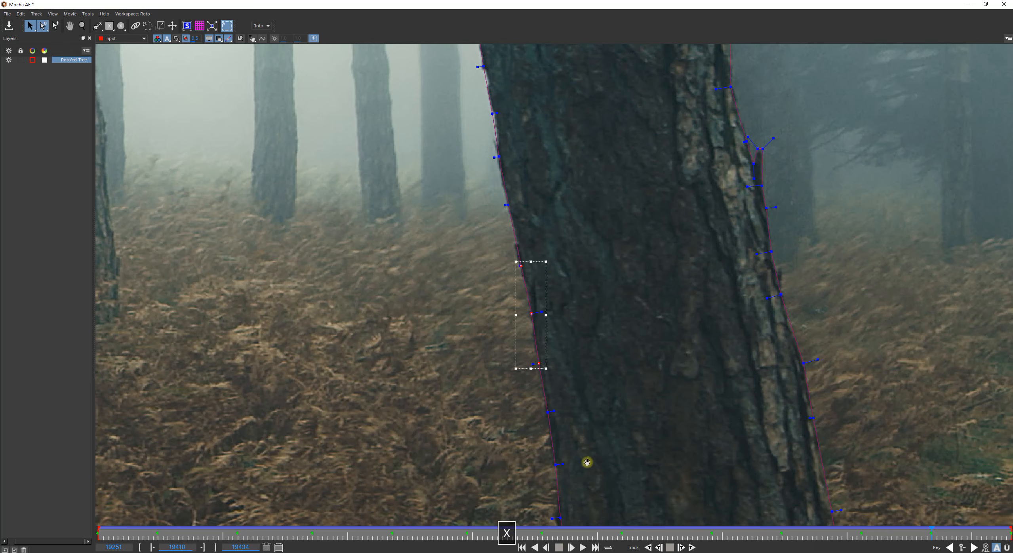
left_click_drag(585, 459, 543, 311)
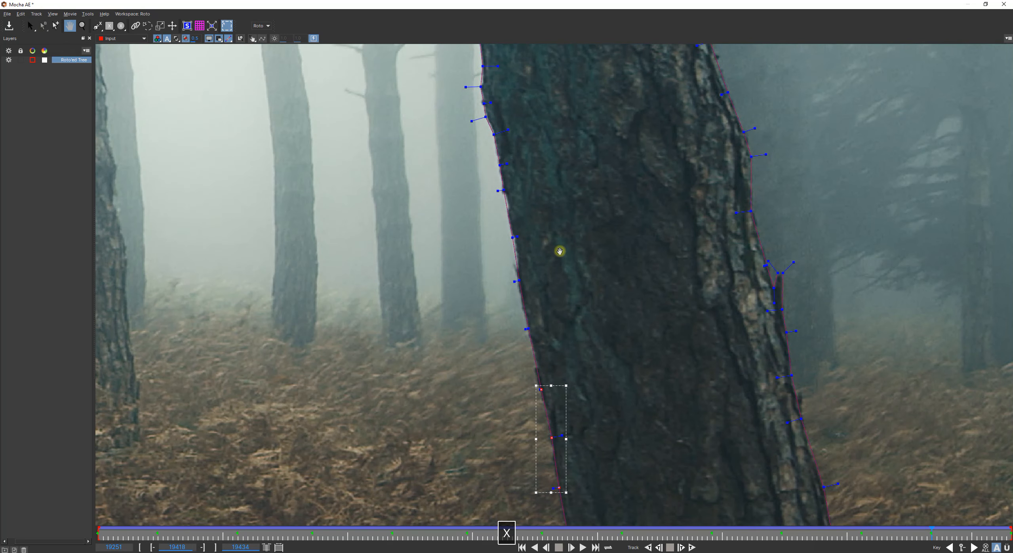
left_click_drag(557, 249, 571, 386)
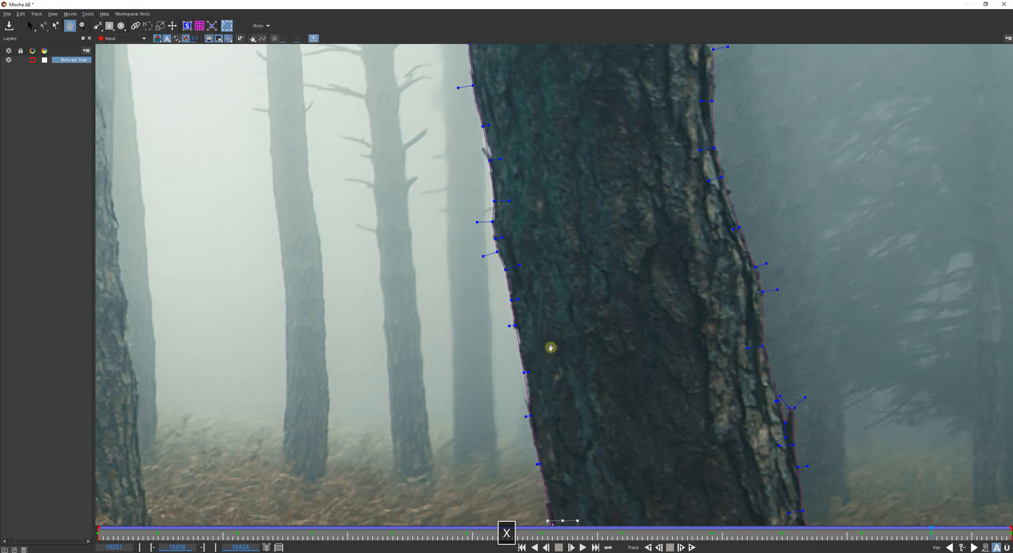
key("s")
Examine the mask edges from the lower trunk up past the broken branches and bark hollow at frame 19418
key("x")
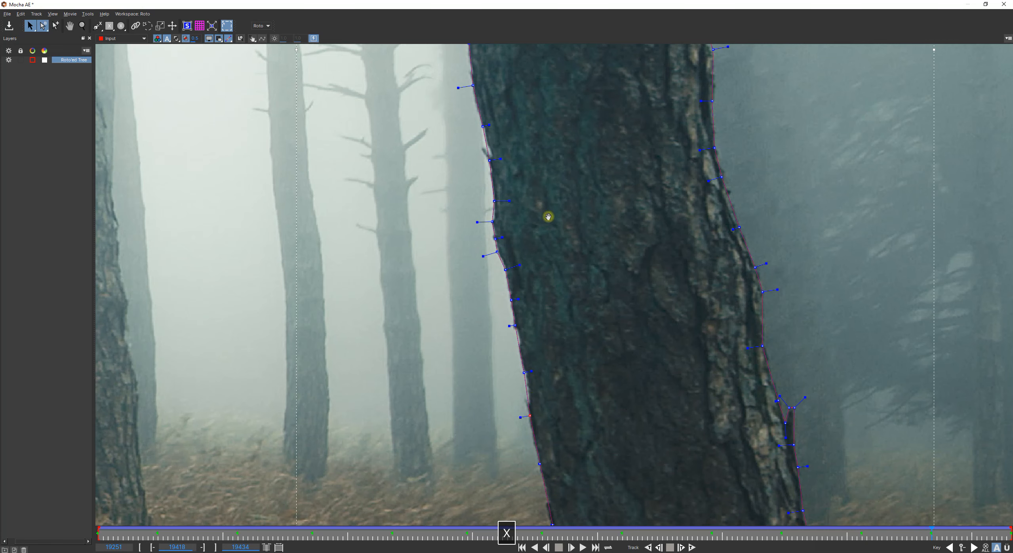
left_click_drag(538, 181, 592, 453)
left_click_drag(548, 233, 550, 358)
left_click_drag(478, 248, 509, 323)
key("s")
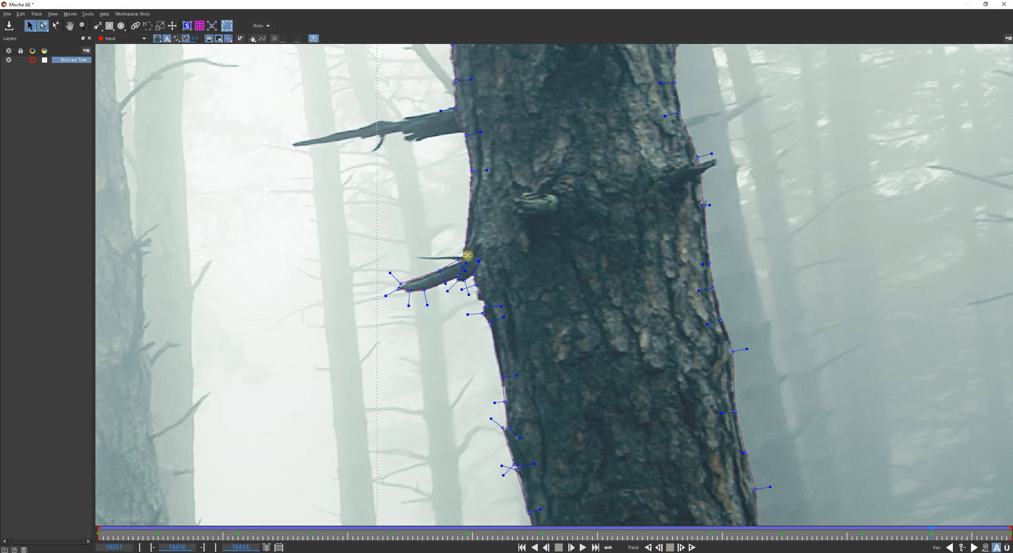
key("z")
left_click_drag(558, 256, 558, 335)
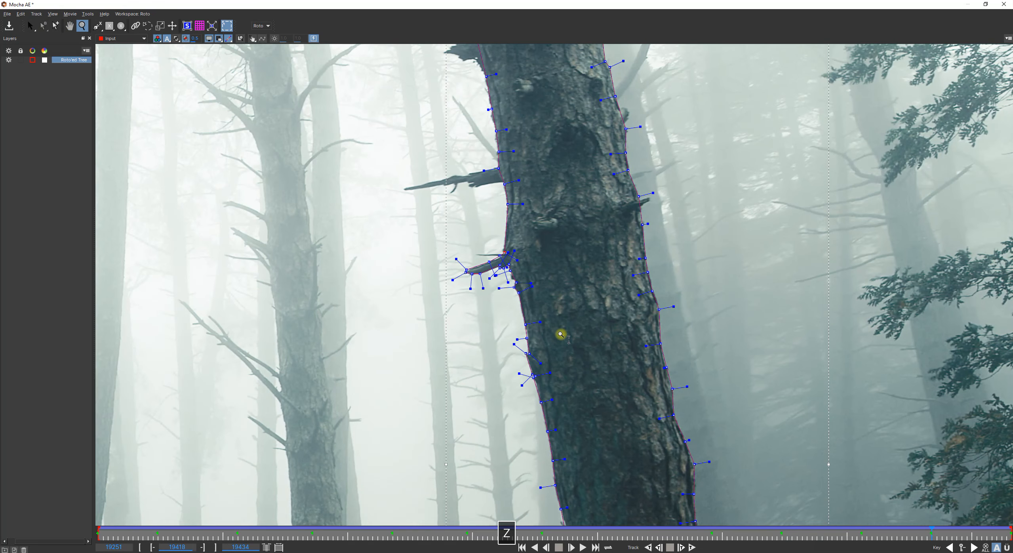
key("s")
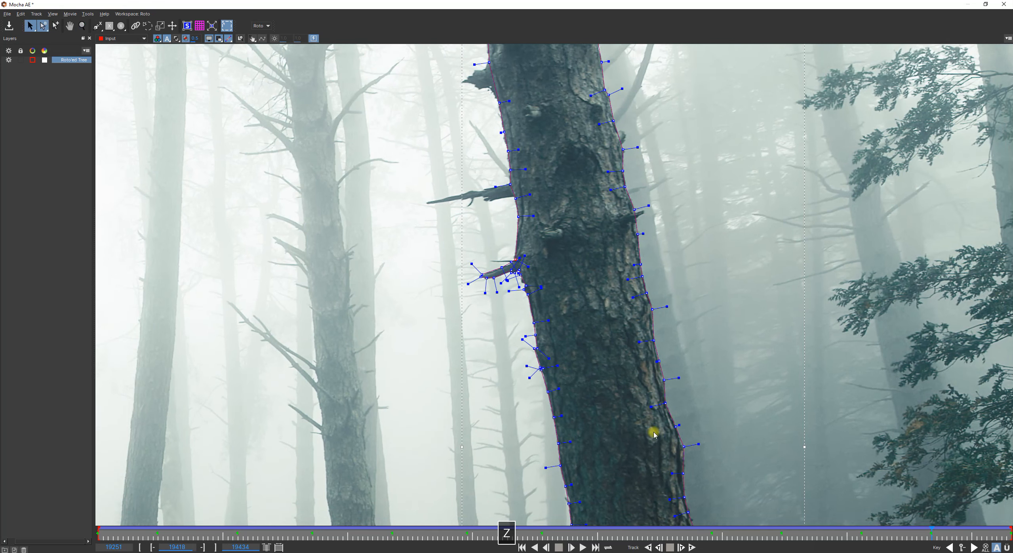
Select a right-edge mask point on the middle trunk and check the full tree mask against the whole frame
left_click(682, 446)
key("z")
left_click_drag(715, 312, 704, 410)
key("x")
left_click_drag(646, 359, 552, 235)
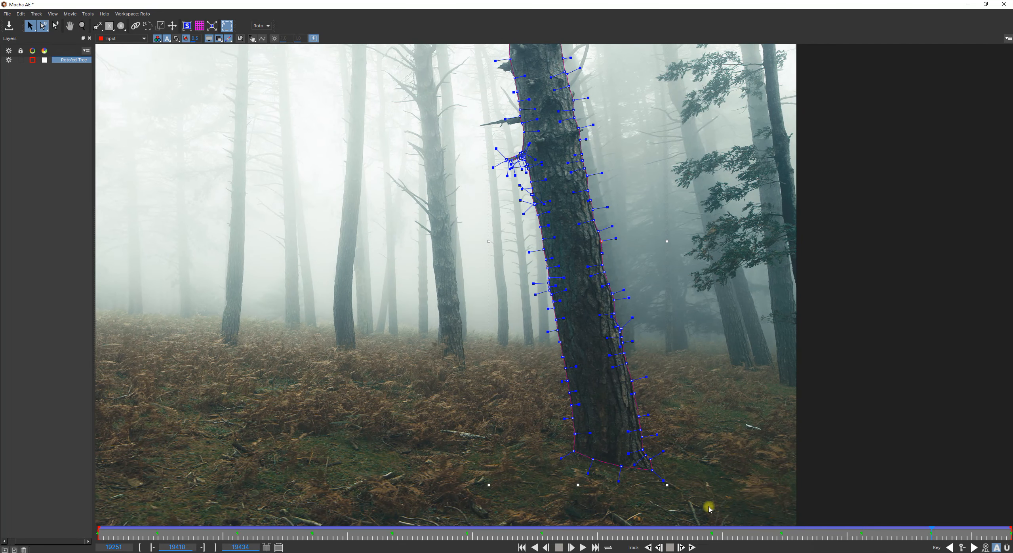
key("x")
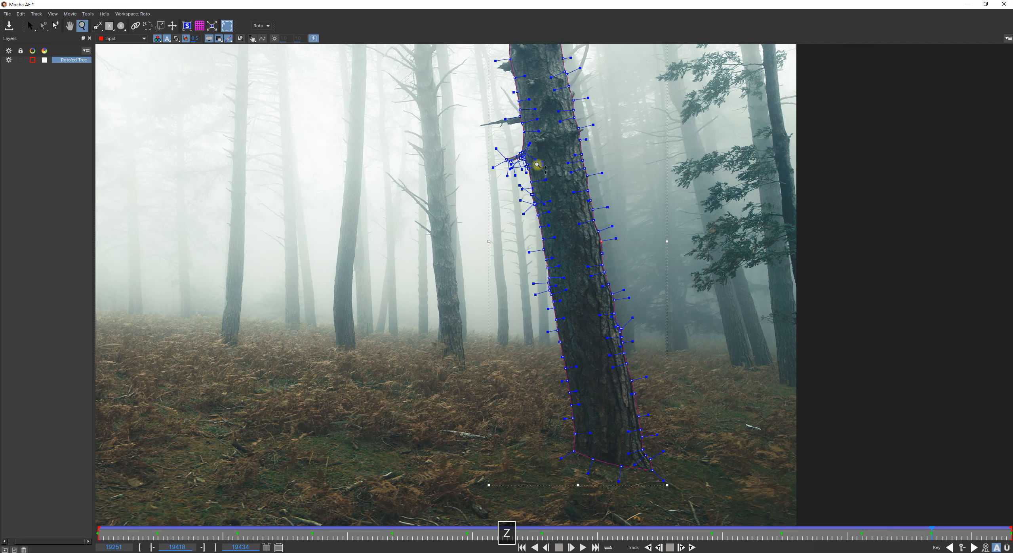
scroll(534, 164, "down", 2)
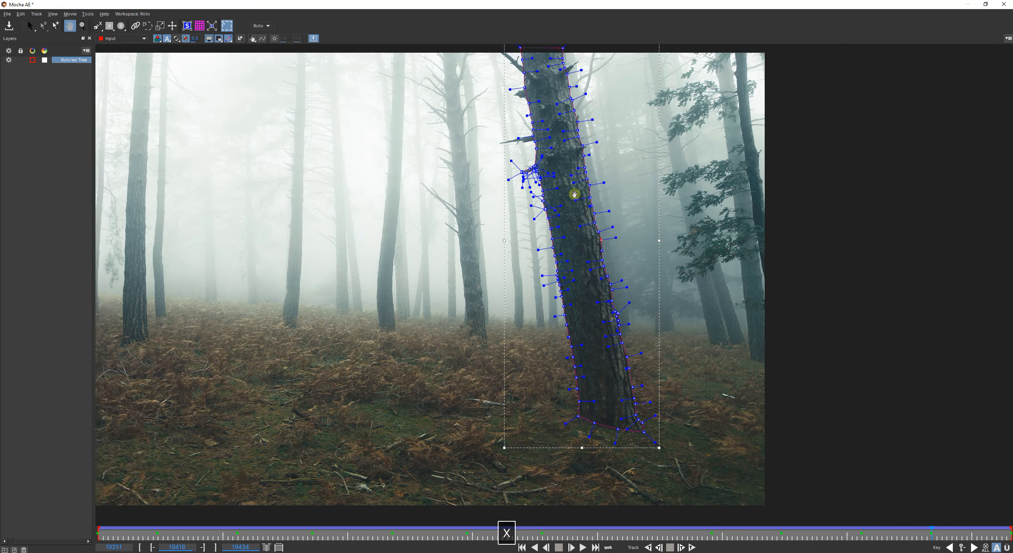
left_click_drag(574, 194, 720, 207)
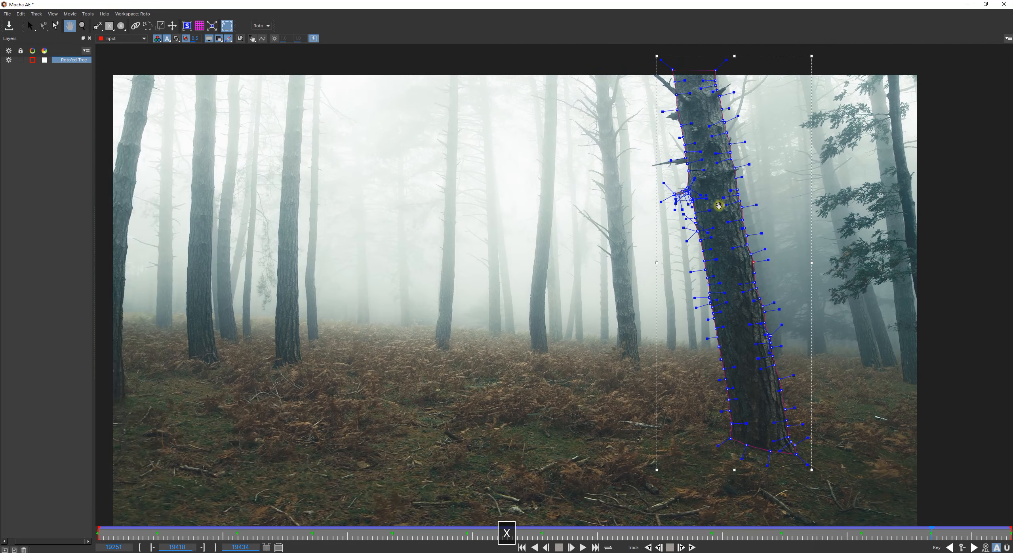
Export the project as "Mocha Project Spooky Forest 02" in the Spooky-Creepy Forest Footage folder
left_click(7, 14)
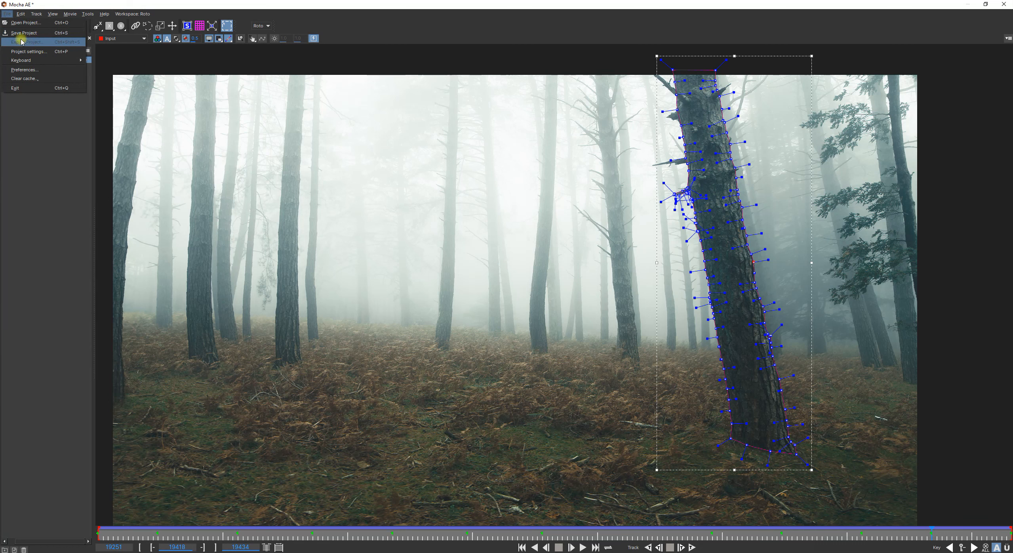
left_click(25, 34)
left_click(213, 354)
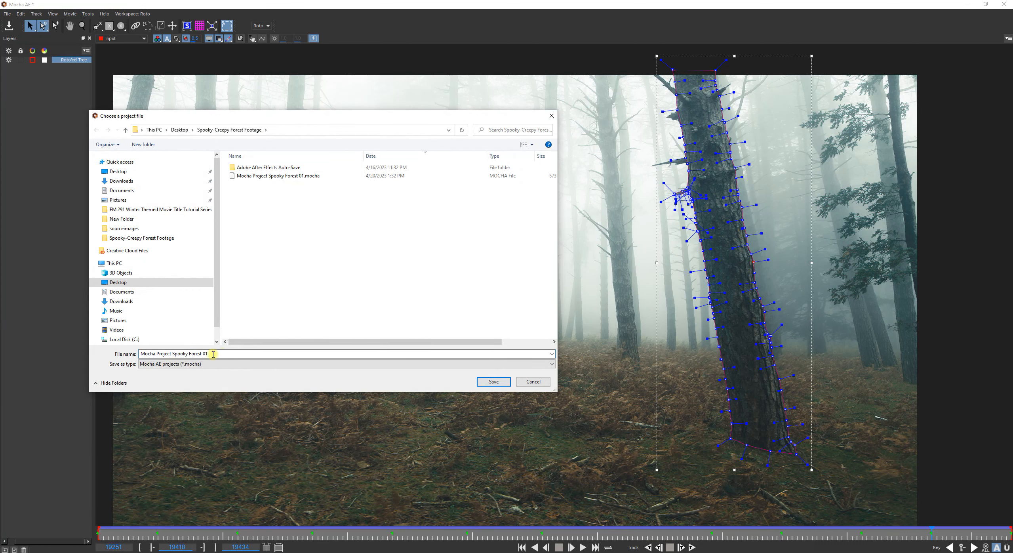
type("02")
left_click(493, 381)
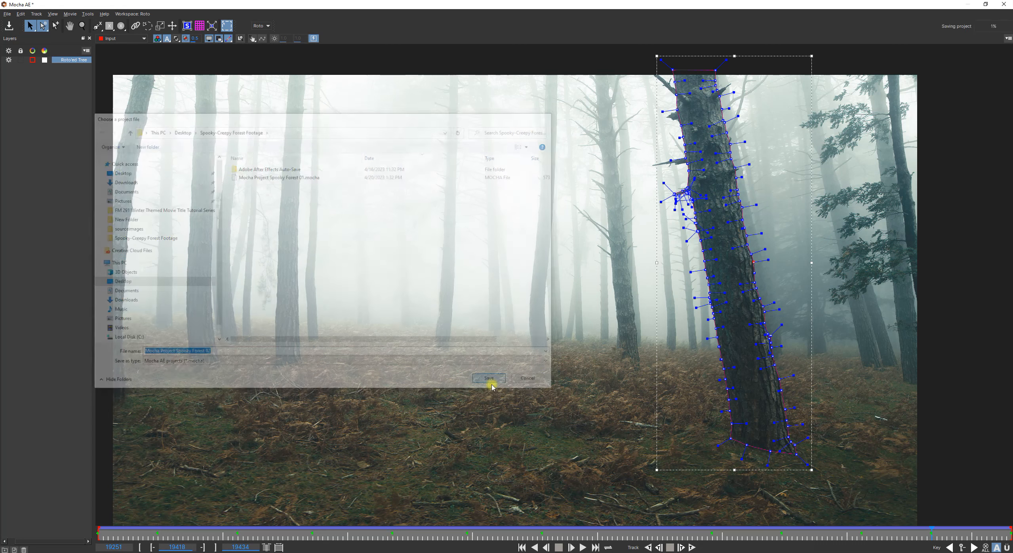
Select the tree layer, save the project, and close Mocha to return to After Effects
left_click(38, 159)
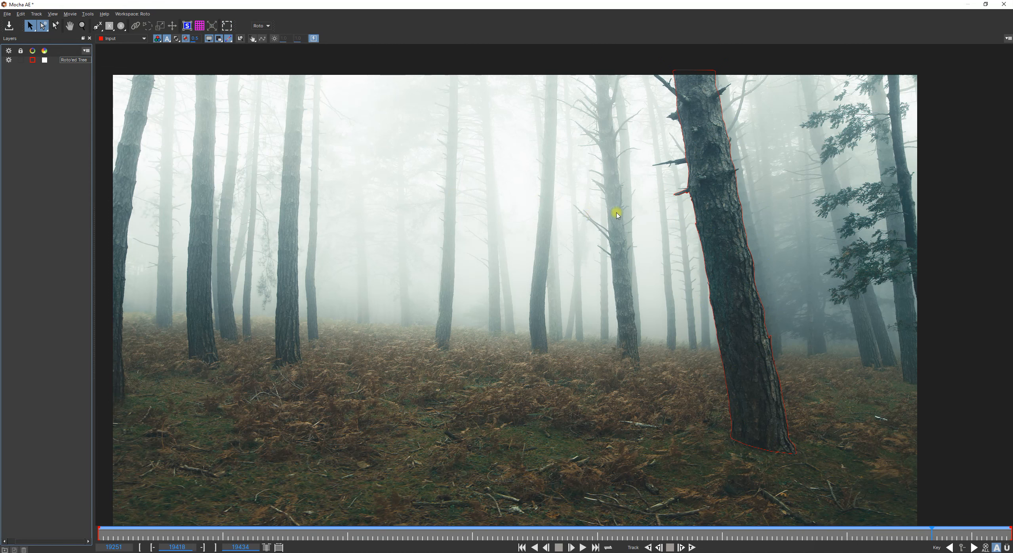
key("z")
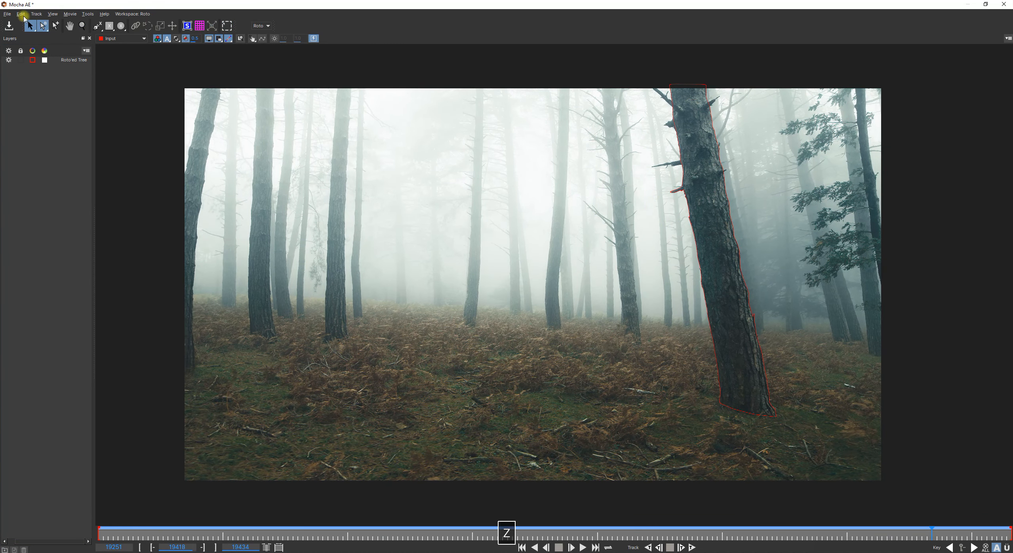
left_click(72, 60)
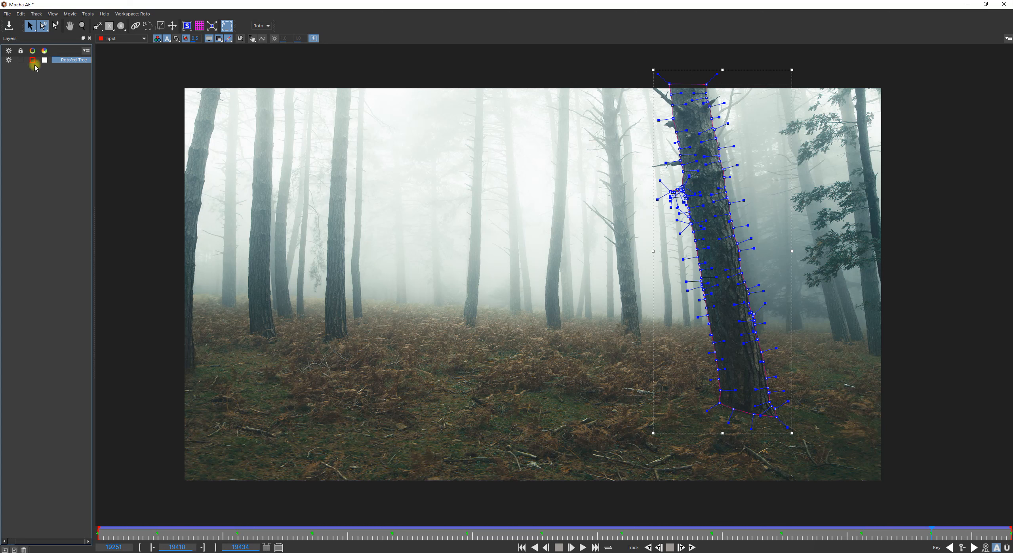
left_click(8, 15)
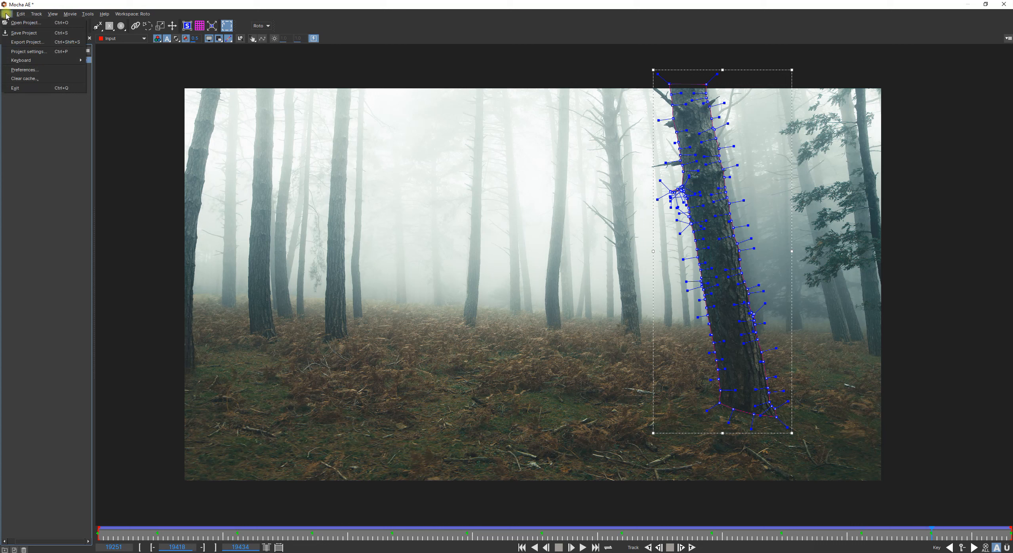
left_click(14, 36)
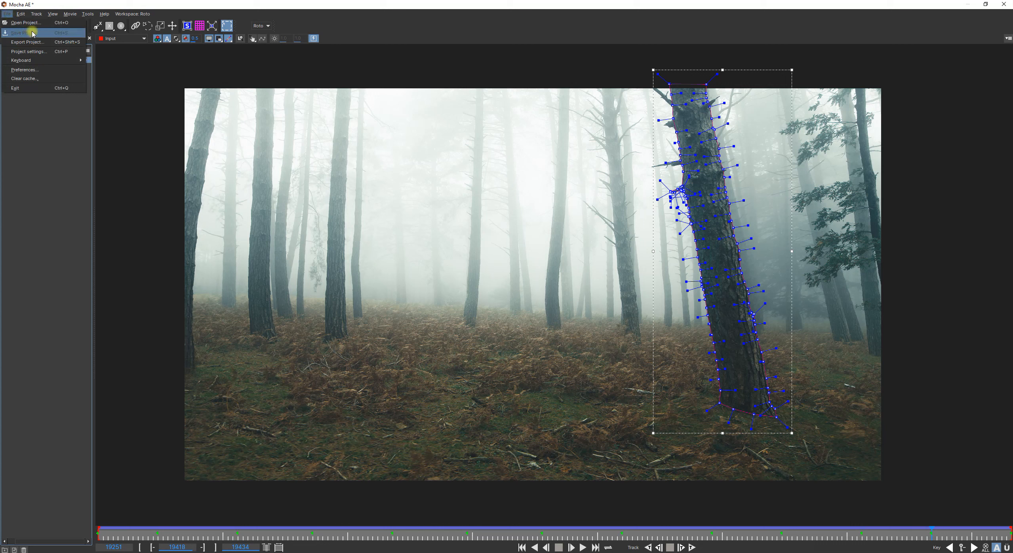
left_click(33, 34)
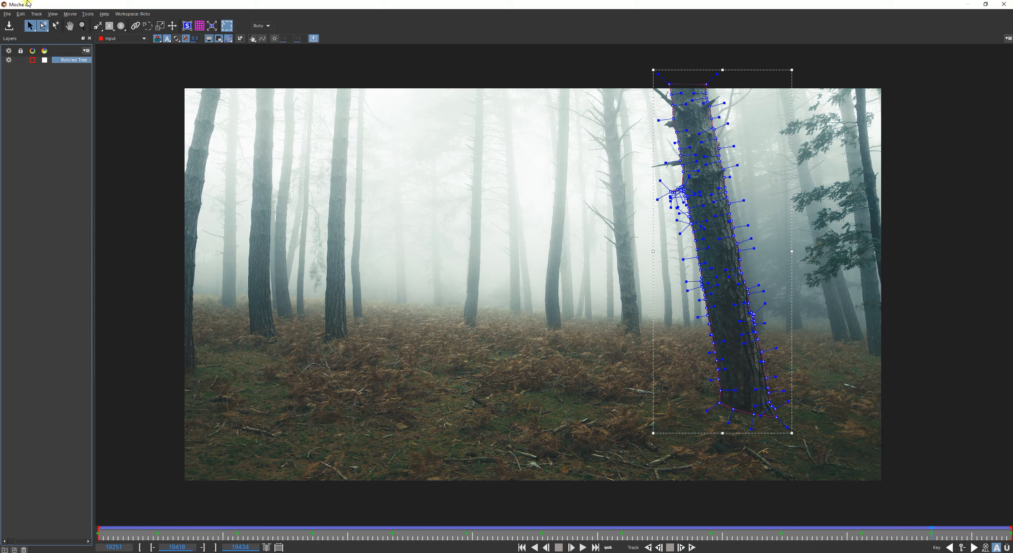
left_click(1001, 5)
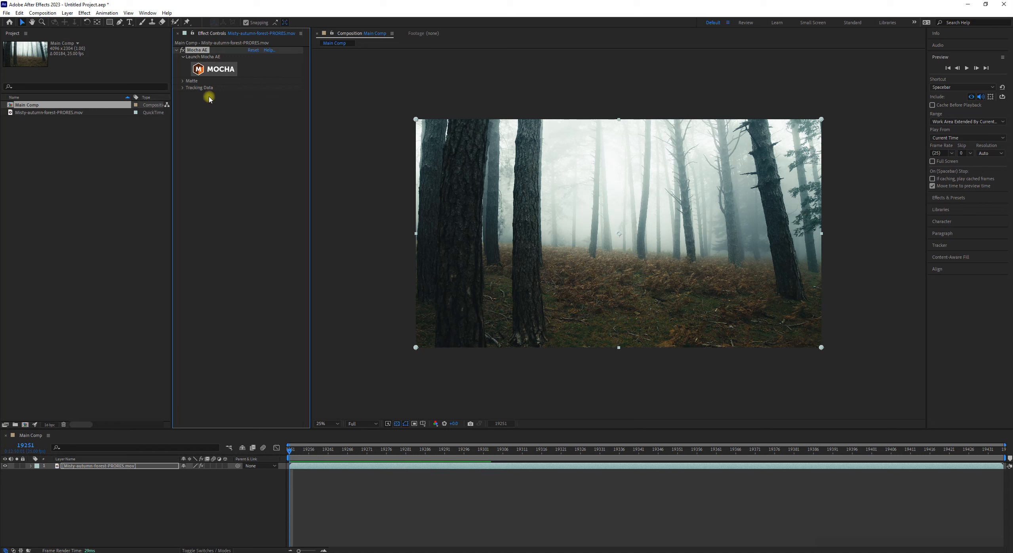
Create AE masks from the Mocha matte on the misty autumn forest footage layer
left_click(182, 82)
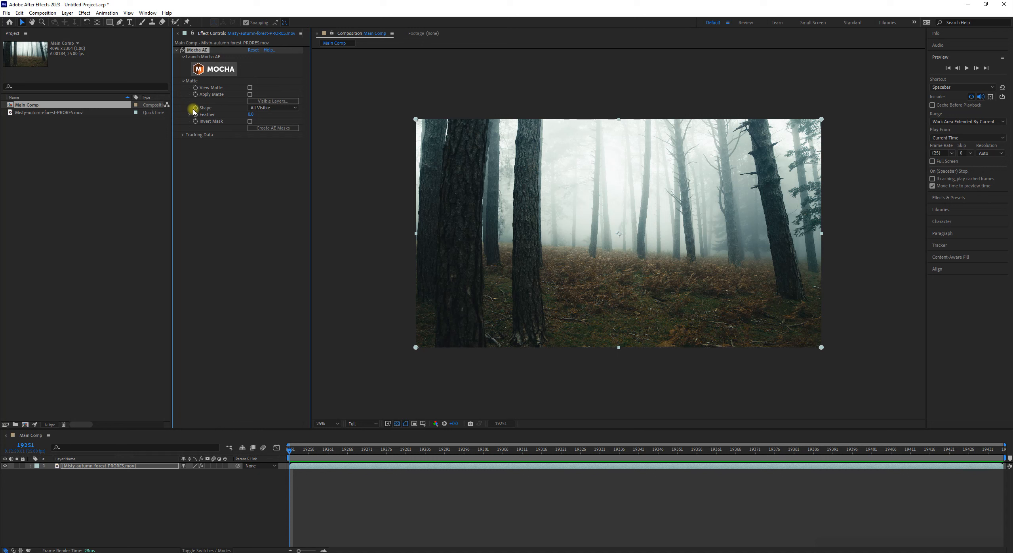
left_click(273, 126)
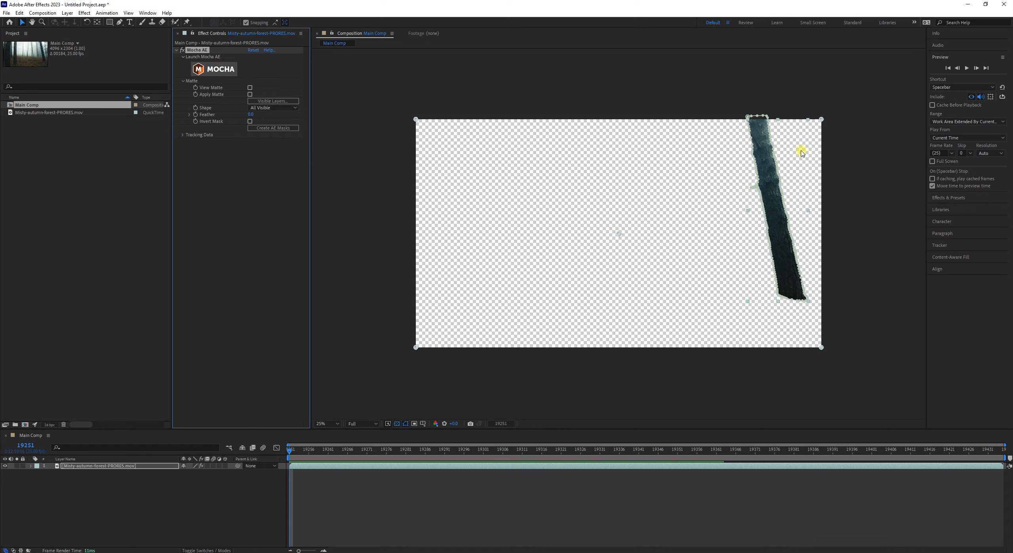
Examine the masked tree cutout up close and in the full composition frame at frame 19251
key("slash")
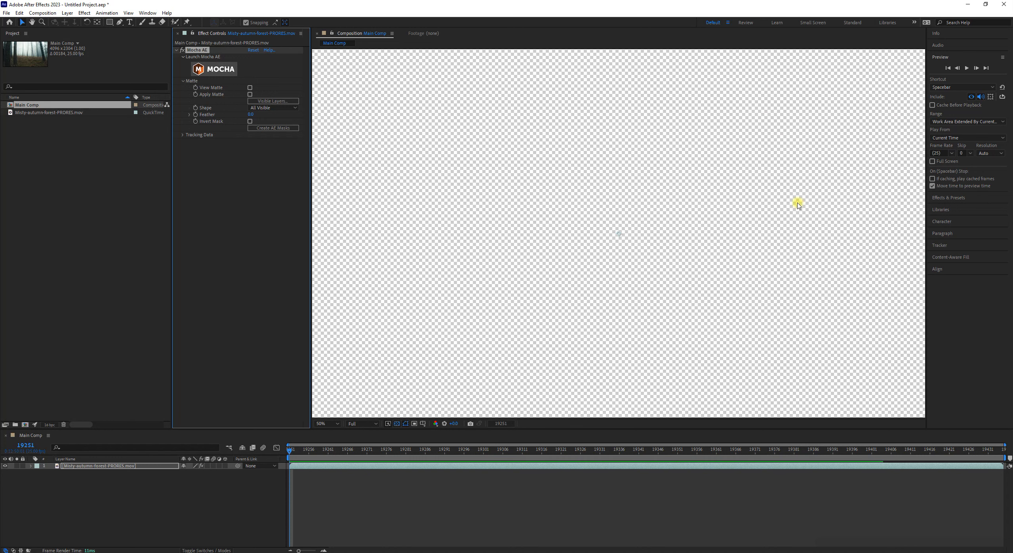
key("comma")
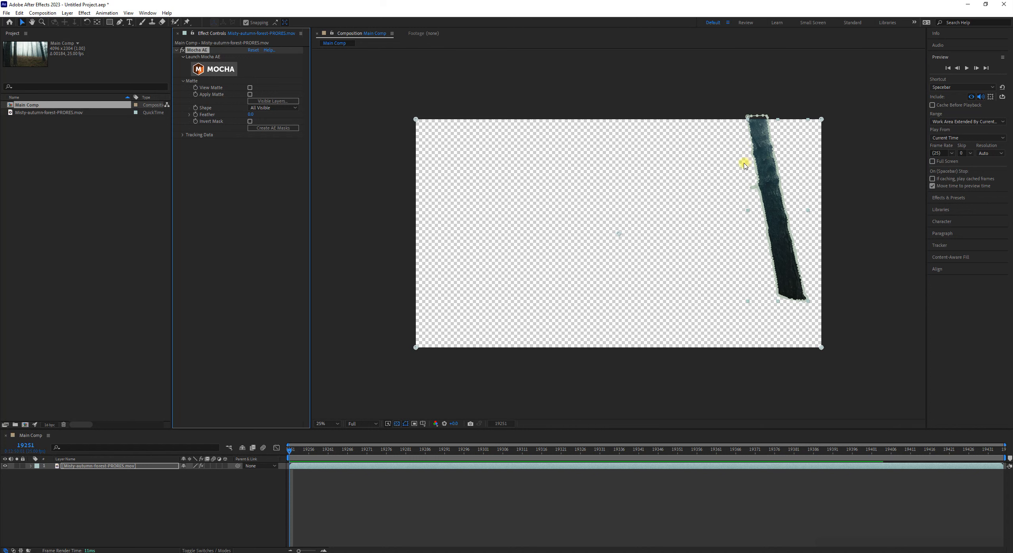
key("space")
left_click_drag(715, 158, 622, 179)
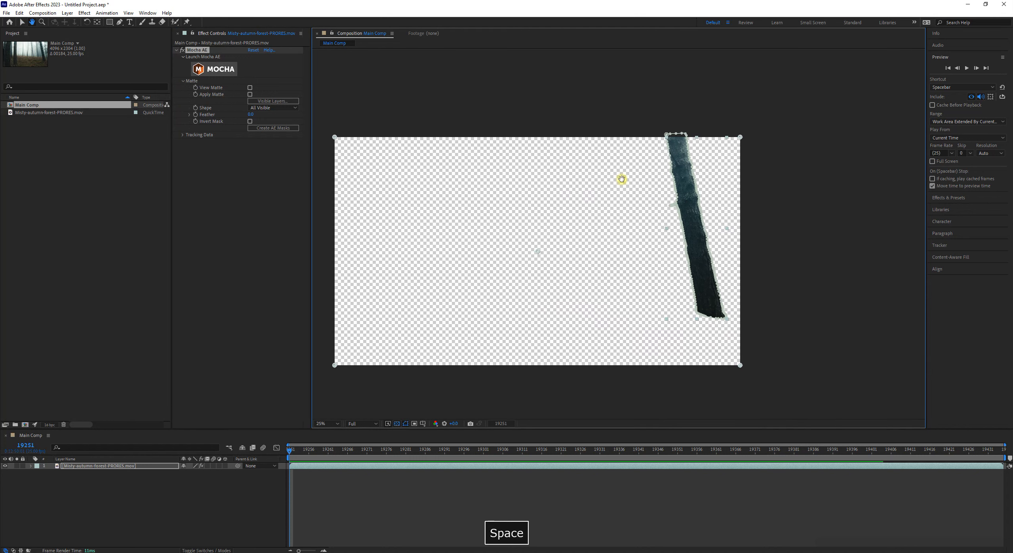
scroll(669, 220, "up", 2)
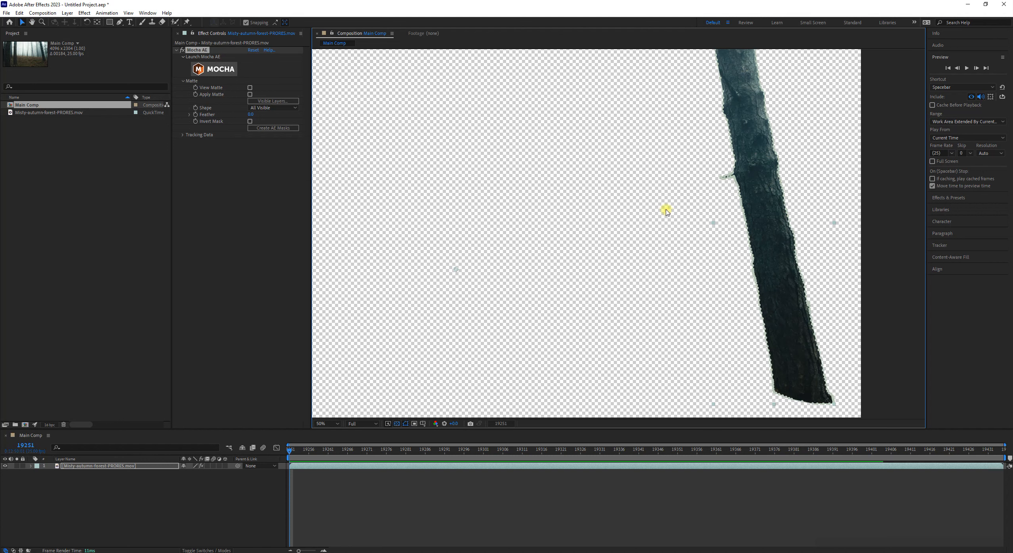
key("space")
left_click_drag(628, 159, 483, 177)
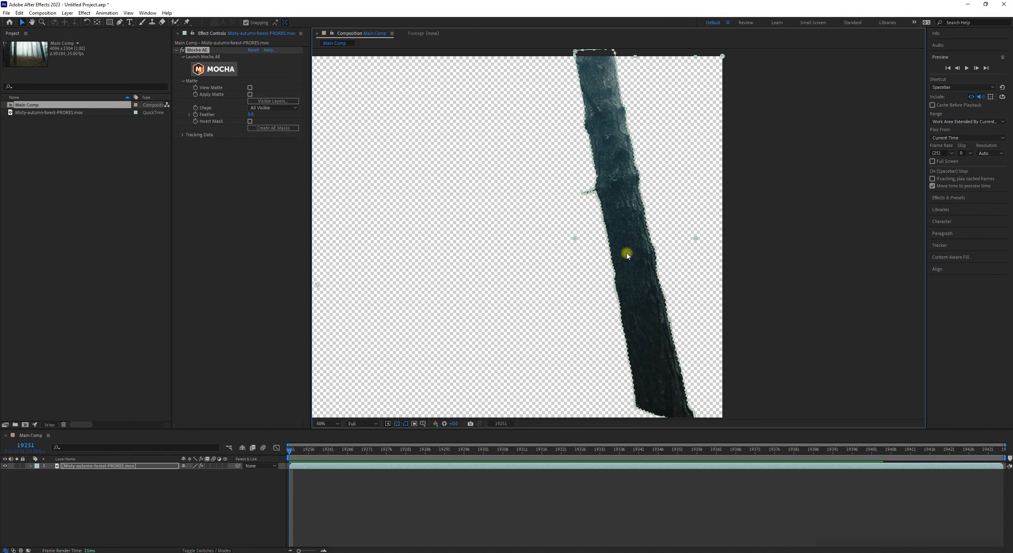
key("space")
left_click_drag(636, 238, 780, 215)
scroll(720, 235, "down", 2)
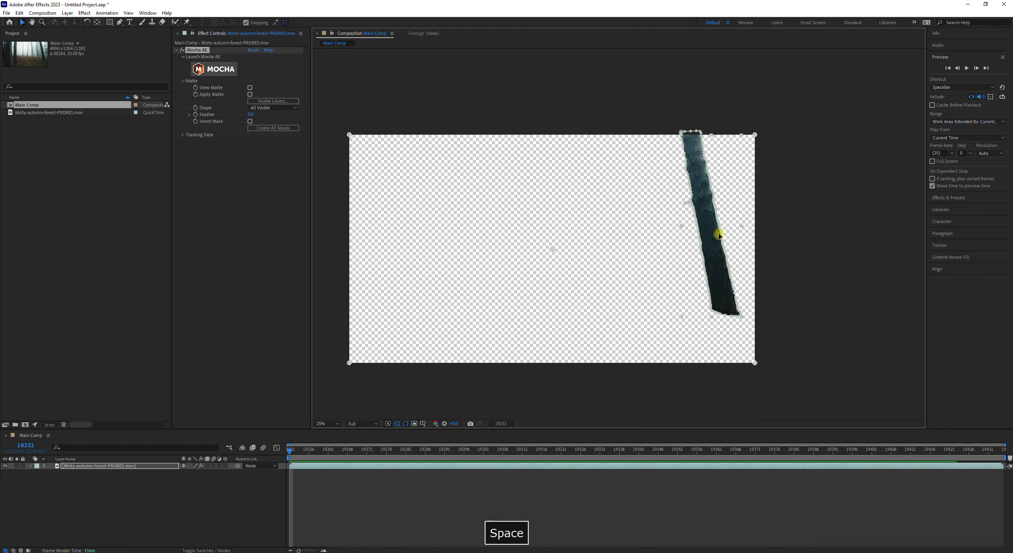
left_click_drag(552, 268, 621, 274)
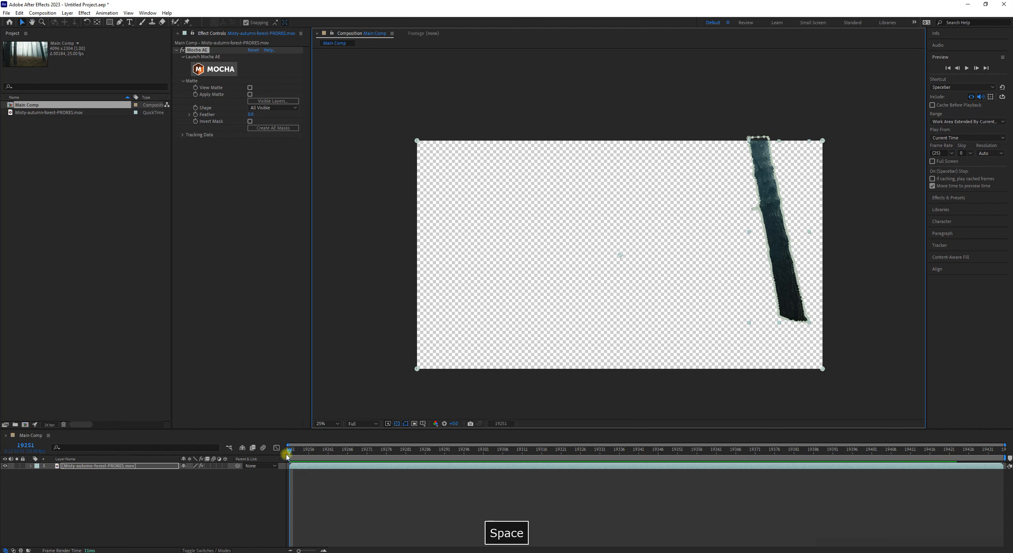
Scrub through the Main Comp timeline to check how the mask follows the tree
left_click_drag(287, 452, 309, 454)
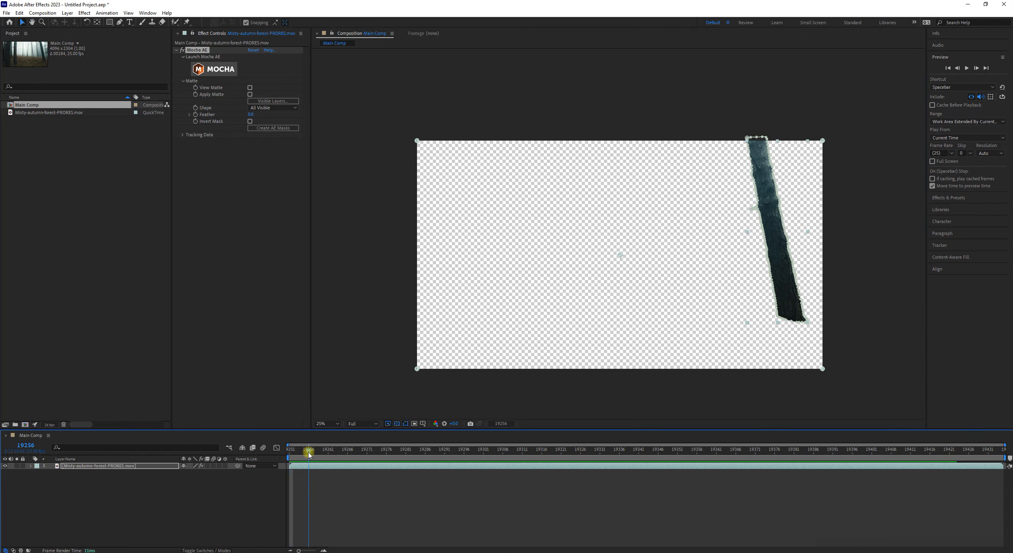
left_click(99, 465)
left_click_drag(346, 451, 896, 451)
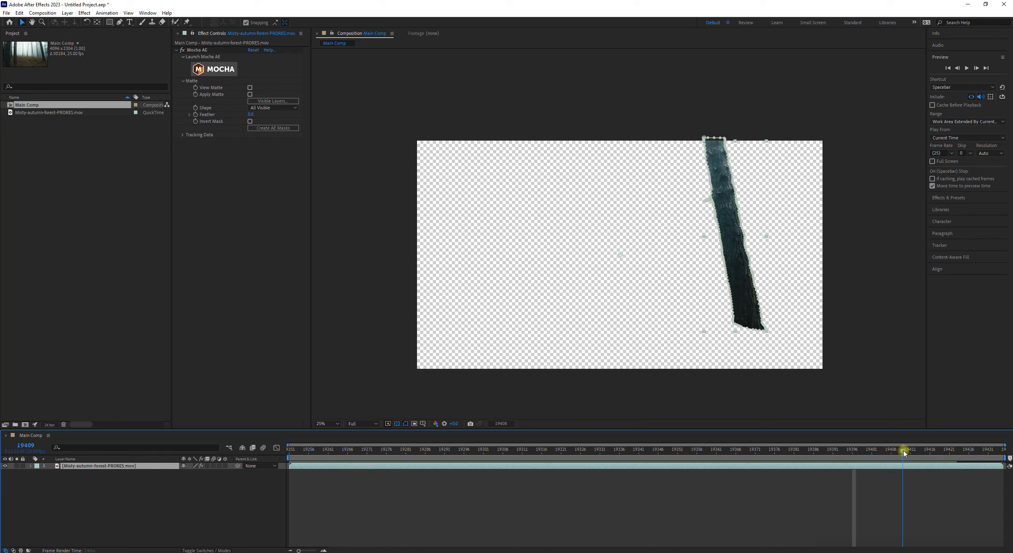
left_click_drag(778, 466, 704, 458)
Set the composition preview resolution to Half and play back the masked tree
left_click(368, 426)
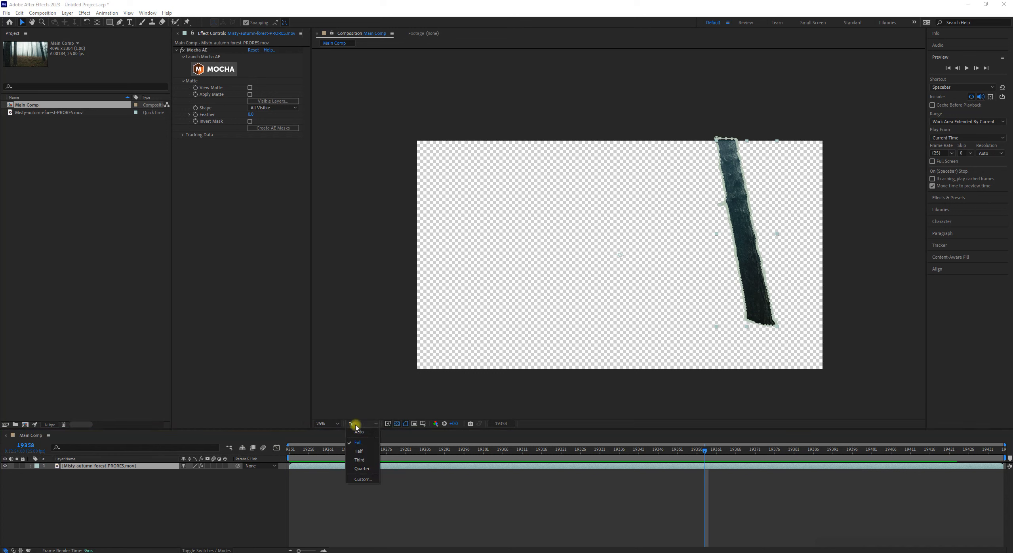
left_click(362, 451)
key("space")
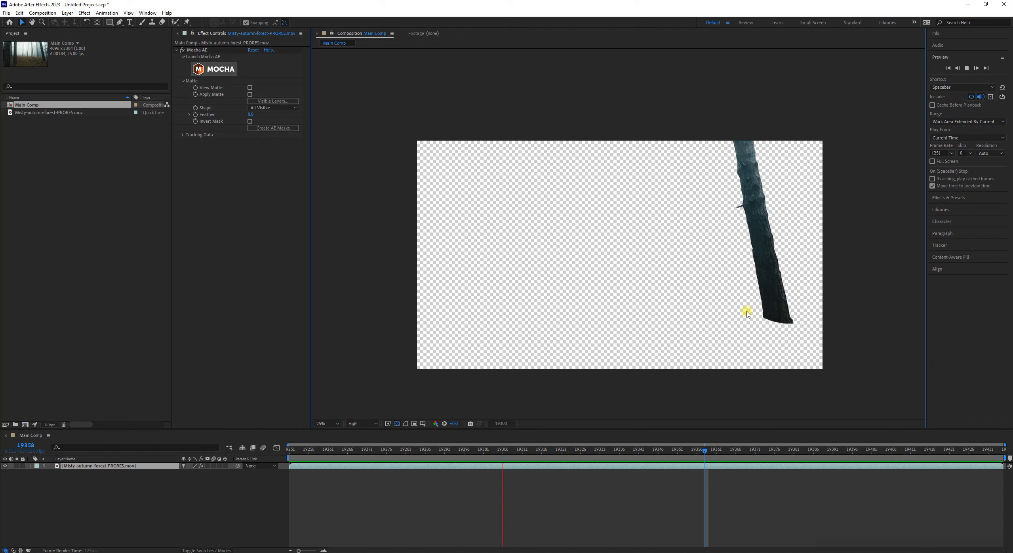
key("space")
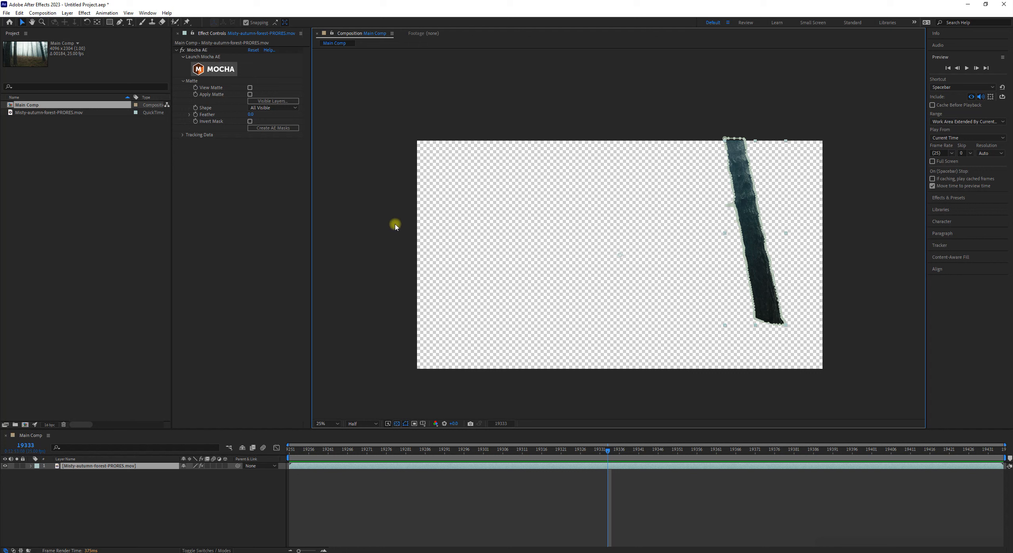
Save the project as Tree_Roto-ed in the Spooky-Creepy Forest Footage folder
left_click(6, 12)
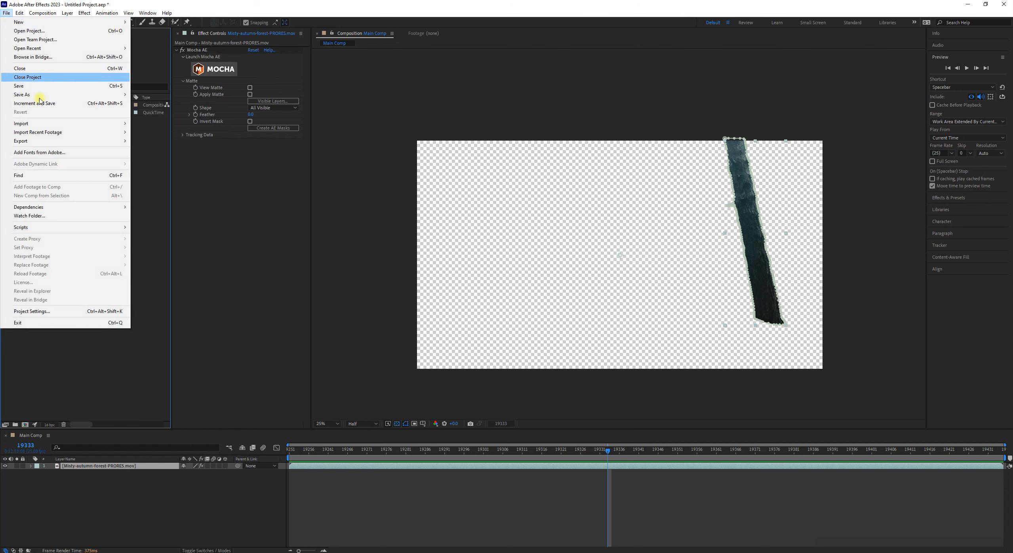
mouse_move(45, 95)
left_click(147, 94)
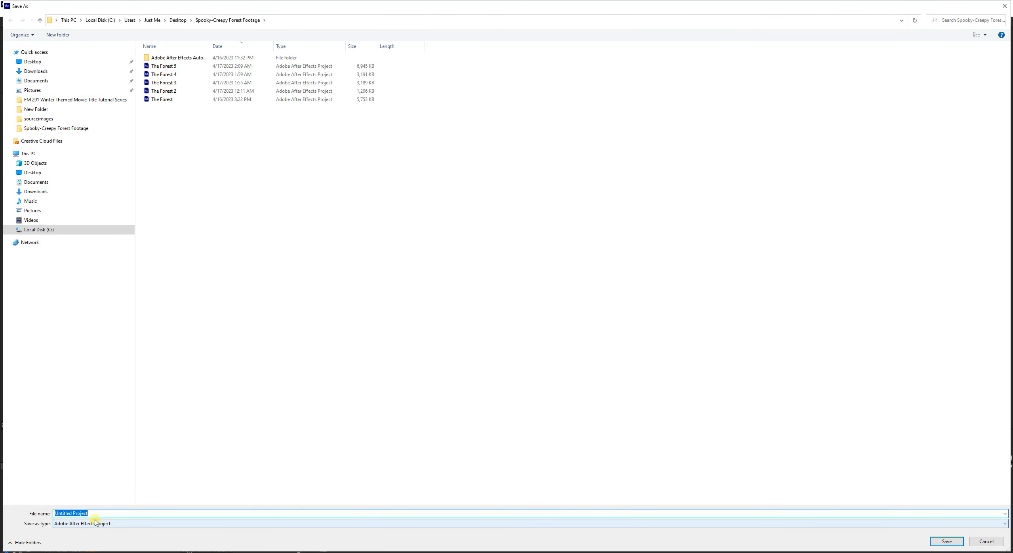
type("Tree_")
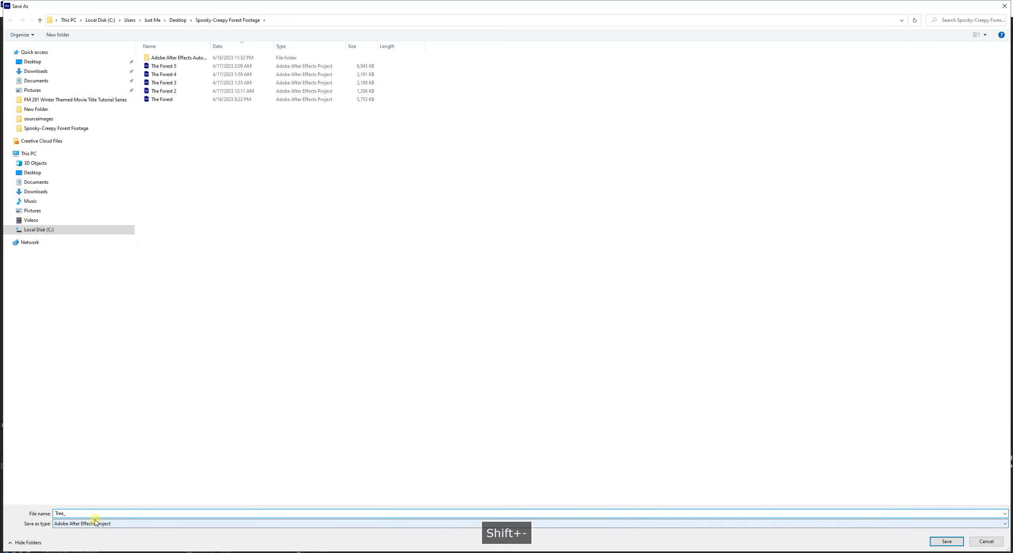
type("Roto")
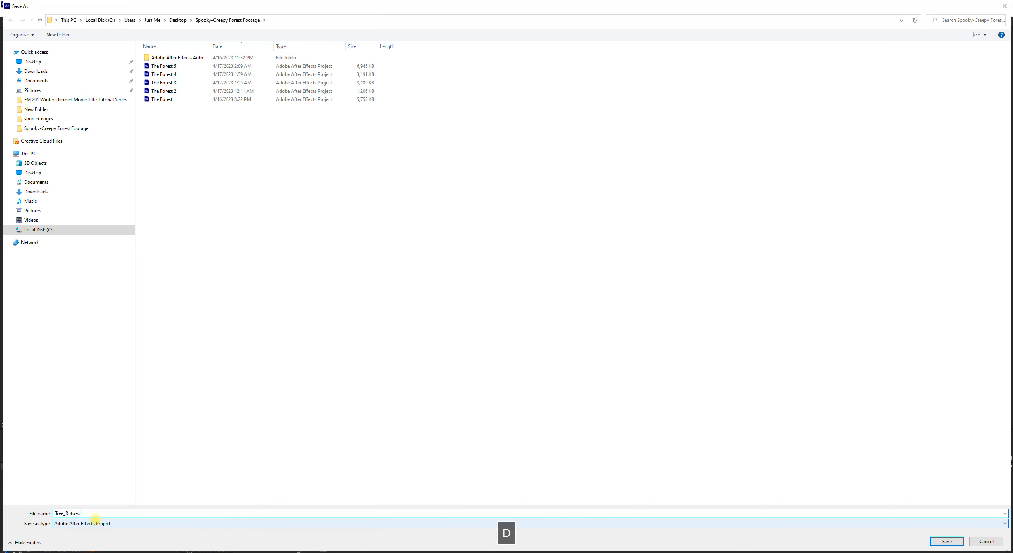
type("ed")
key("BackSpace")
key("BackSpace")
type("-")
key("Return")
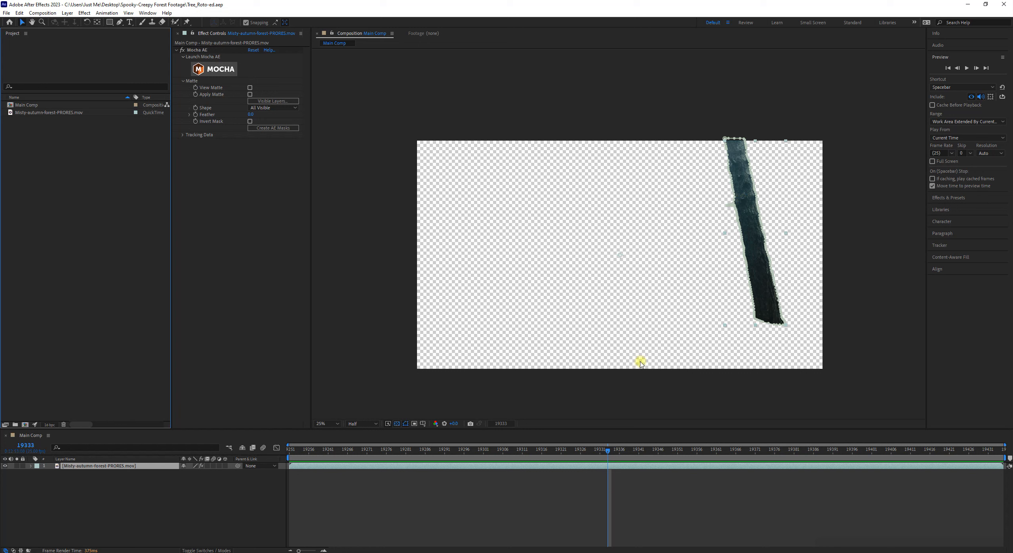
Add another copy of Misty-autumn-forest-PRORES.mov to Main Comp beneath the masked tree layer
left_click(327, 471)
left_click(108, 467)
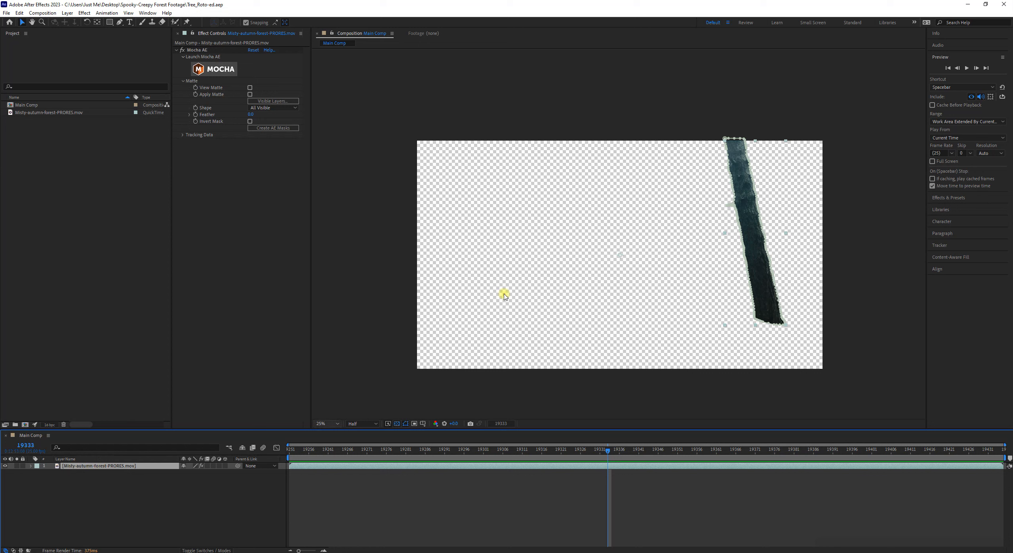
left_click(27, 113)
left_click_drag(55, 112, 141, 516)
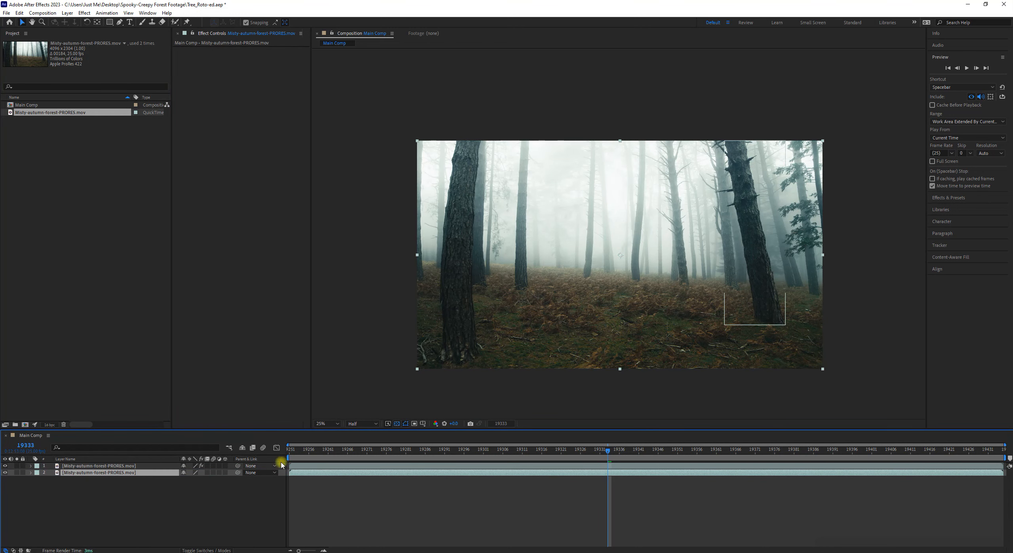
Move to a later frame and compare the masked tree with the full footage by toggling each layer's visibility
left_click_drag(312, 450, 696, 450)
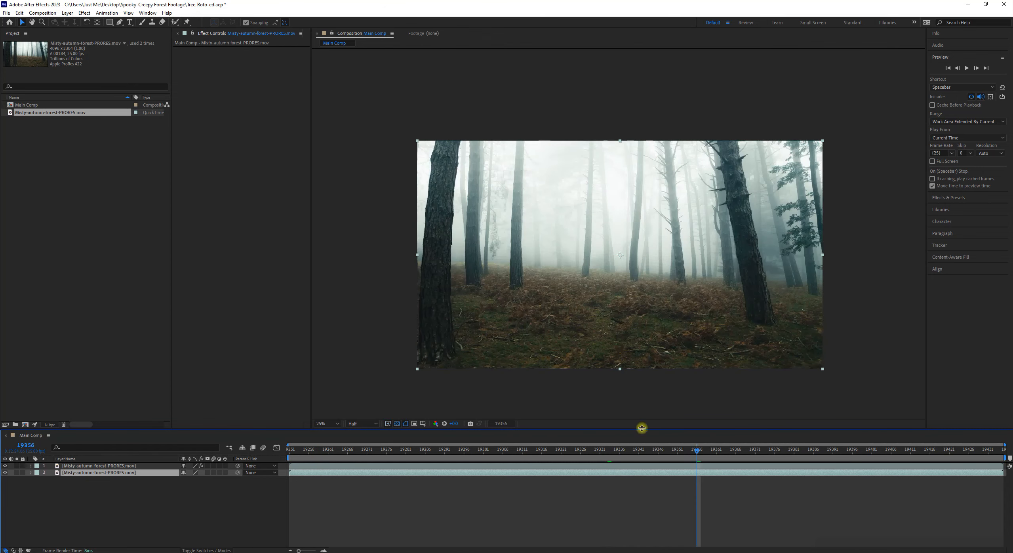
left_click(5, 465)
left_click(6, 465)
left_click(5, 472)
left_click(6, 472)
left_click(5, 472)
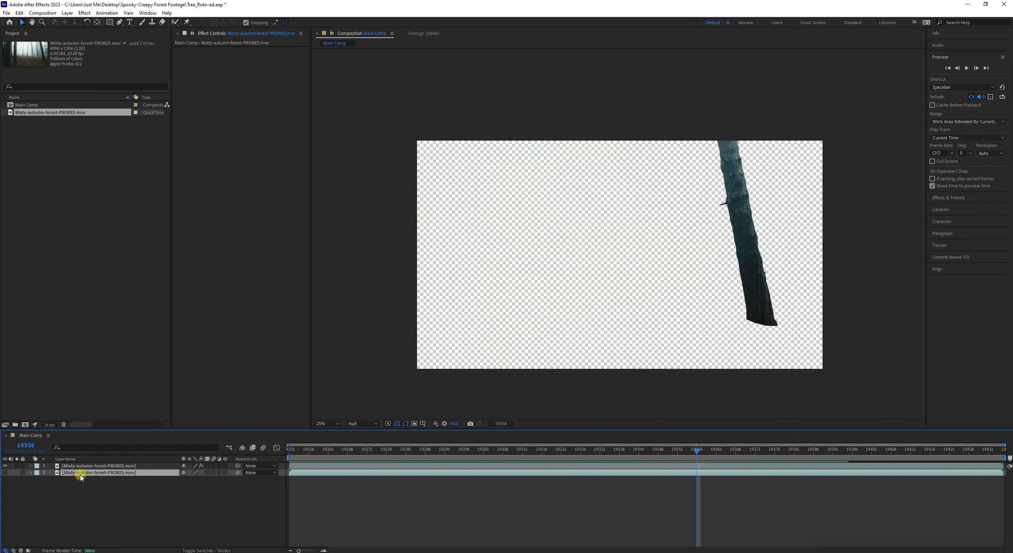
left_click(5, 472)
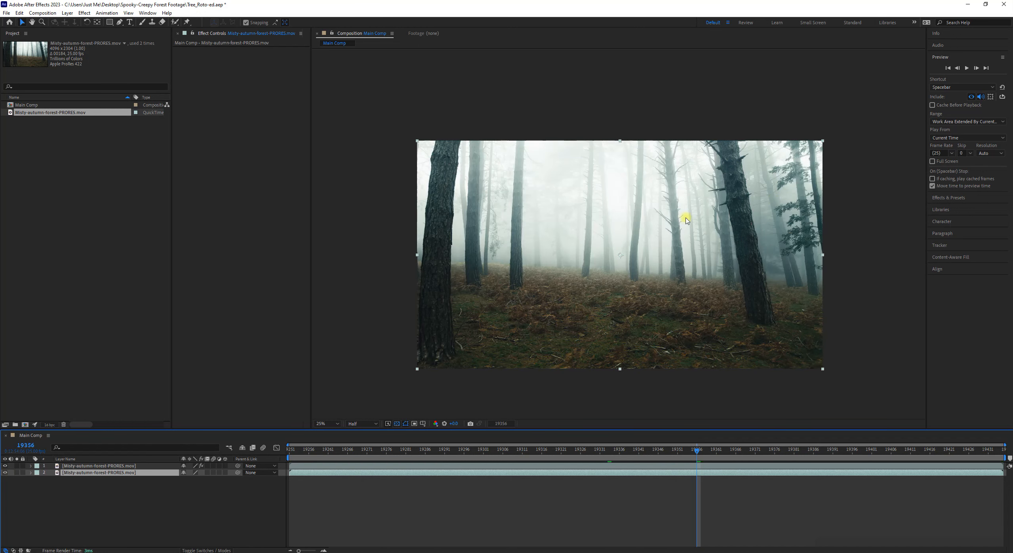
Rename the masked tree layer as Roto'ed Tree
left_click(71, 466)
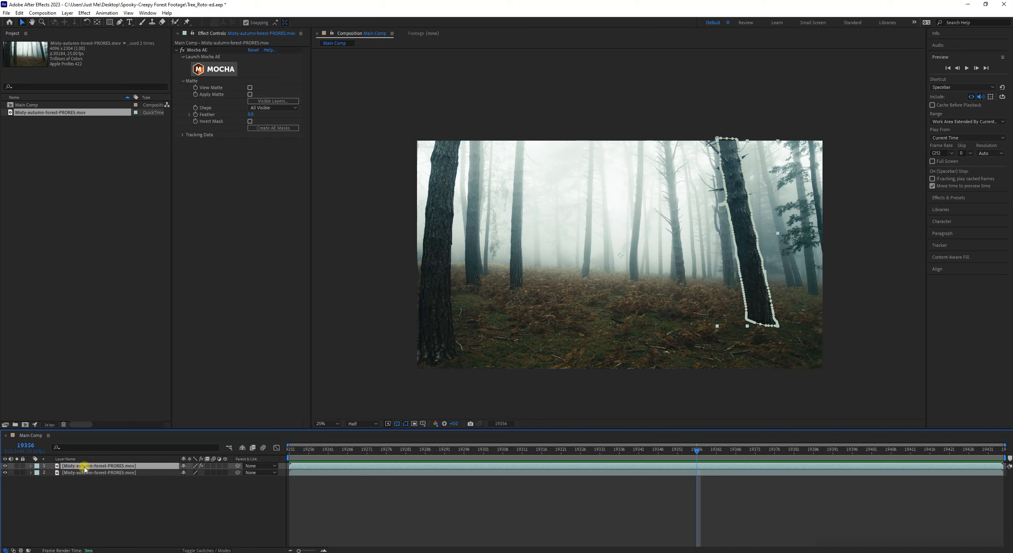
key("Return")
type("RO")
key("BackSpace")
type("oto'")
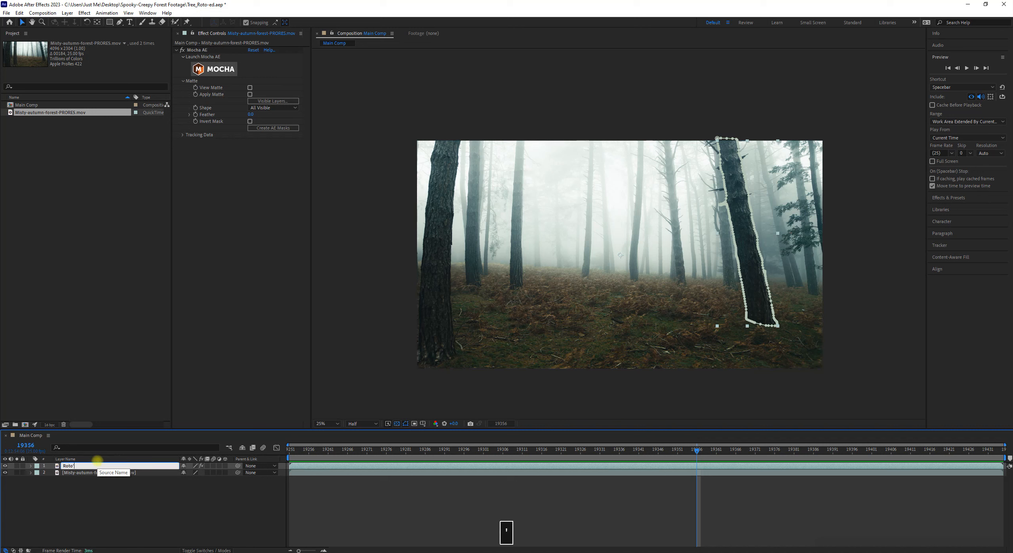
type("ed Tree")
key("Return")
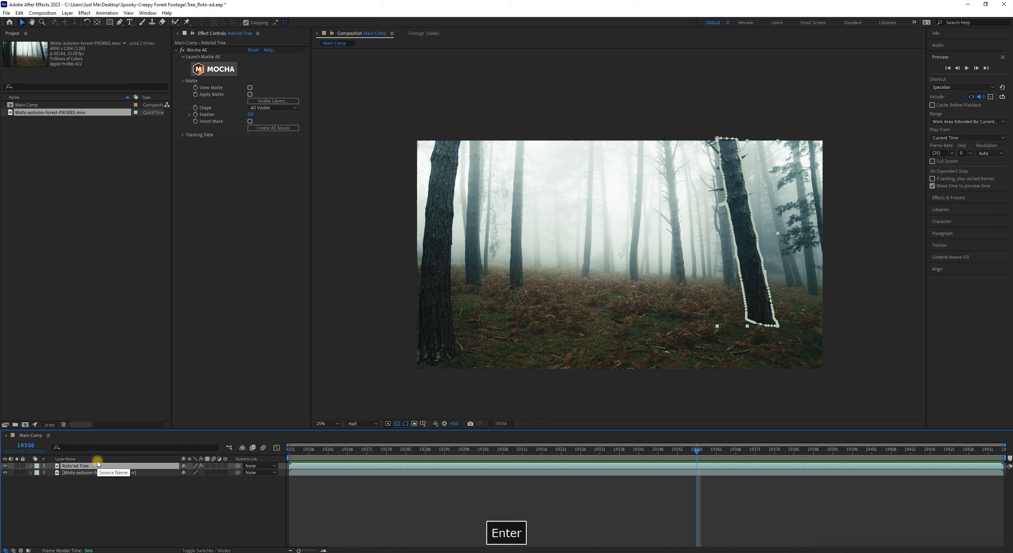
left_click(95, 472)
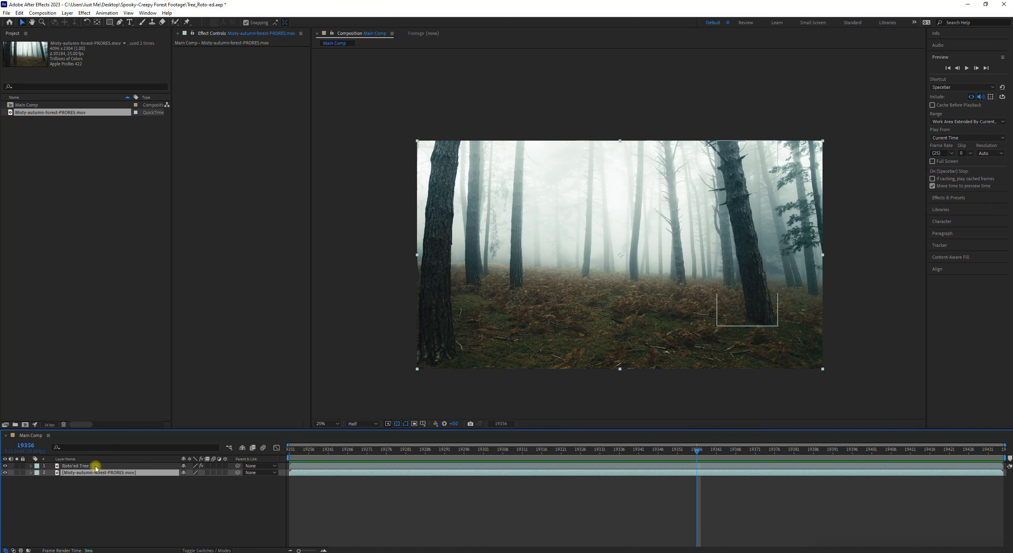
left_click(95, 466)
left_click(95, 473)
left_click(97, 466)
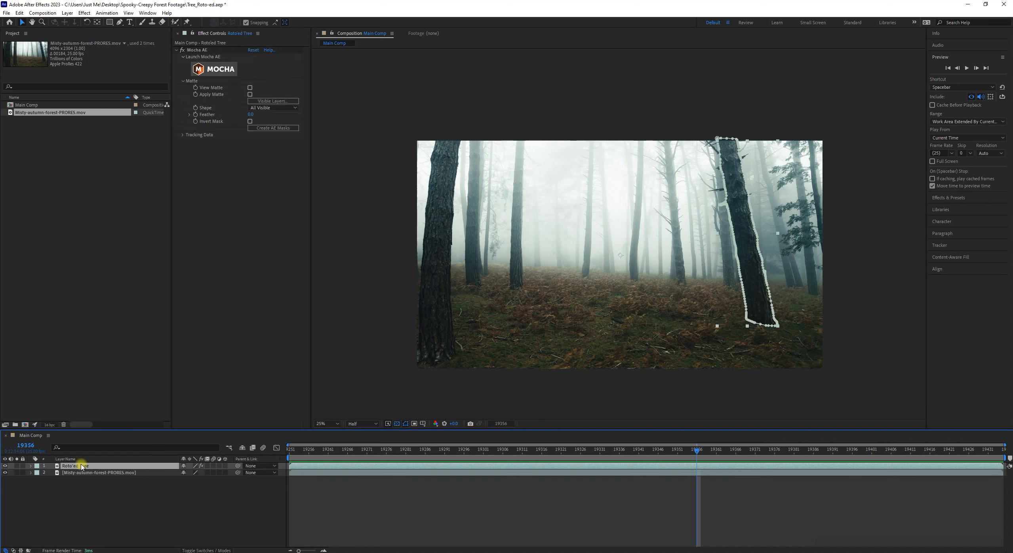
left_click(88, 473)
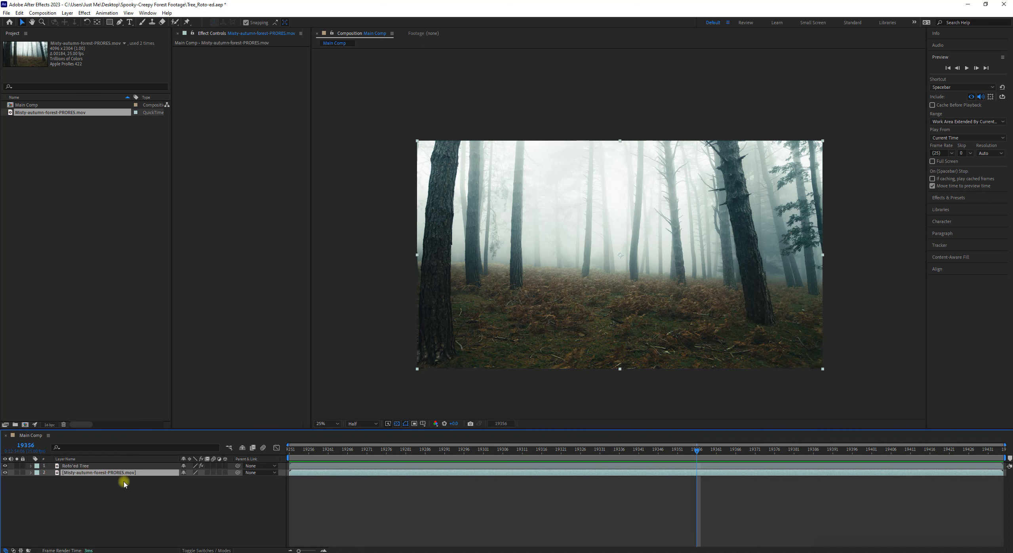
left_click(131, 466)
left_click(114, 472)
Solo the Roto'ed Tree layer and turn off the transparency grid to show the cutout against black
left_click(198, 466)
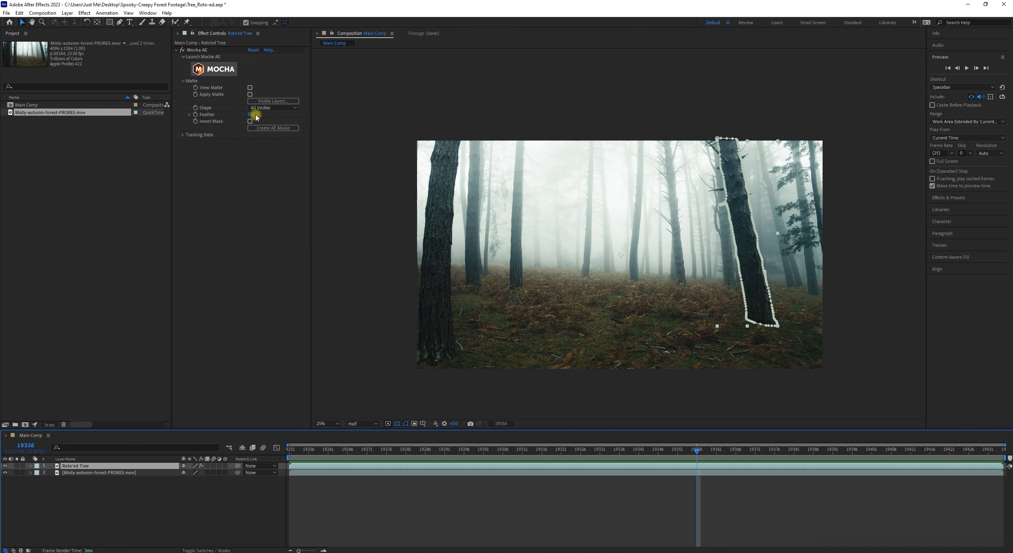
key("period")
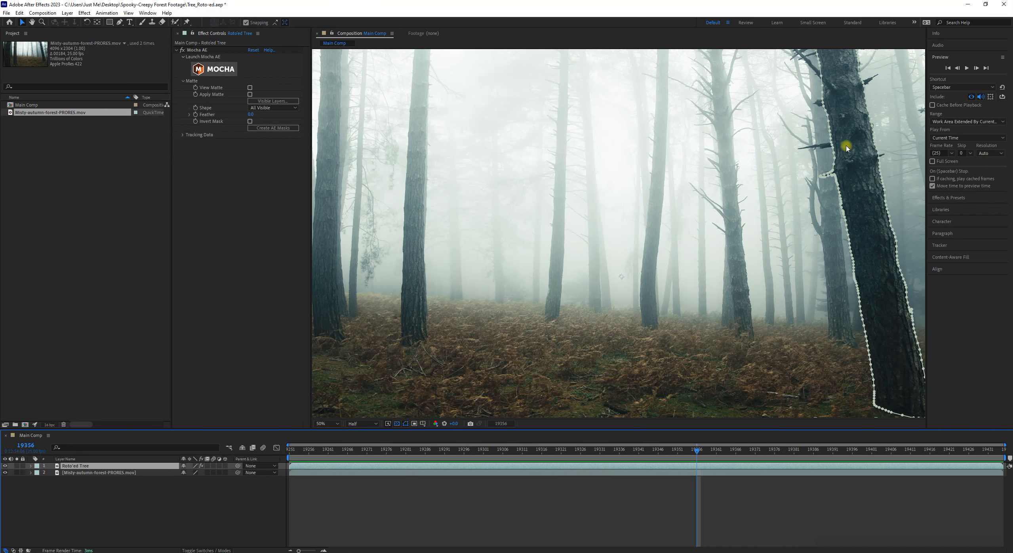
key("space")
left_click_drag(842, 142, 504, 211)
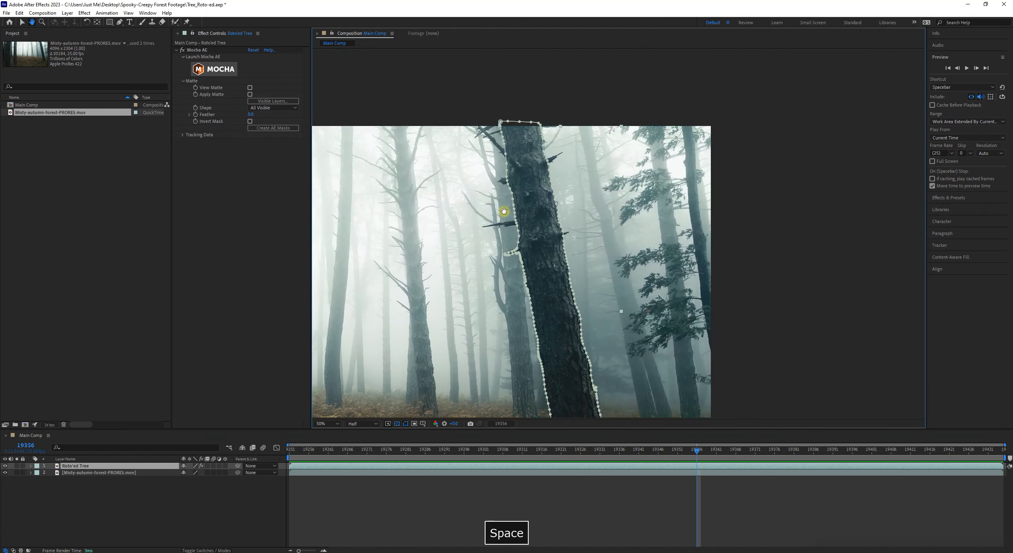
left_click(17, 466)
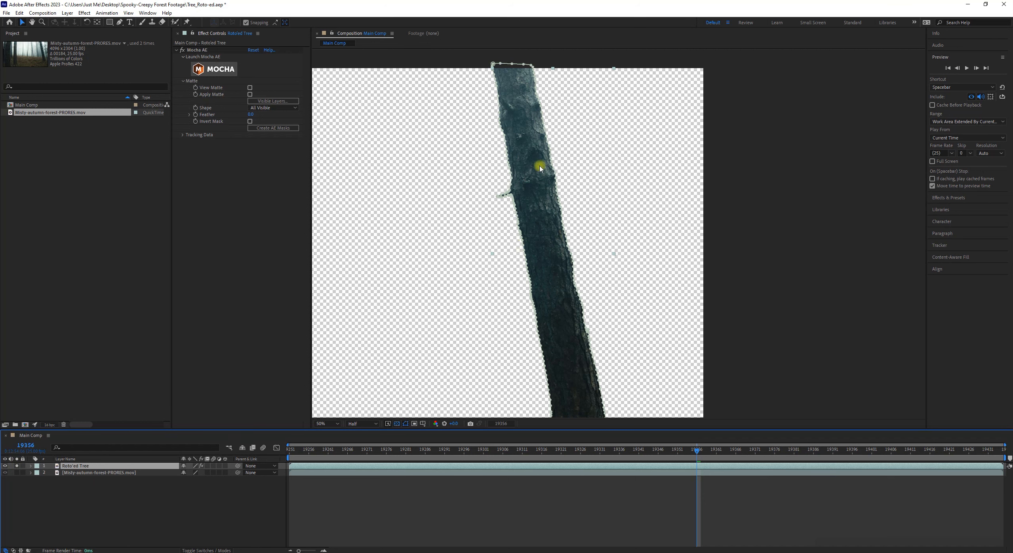
key("space")
left_click_drag(394, 309, 585, 255)
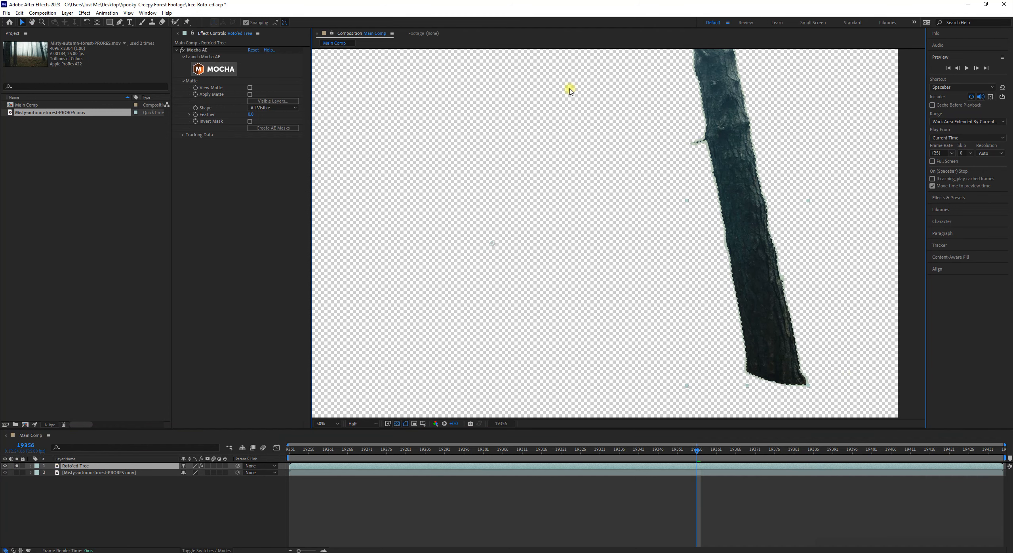
left_click(397, 424)
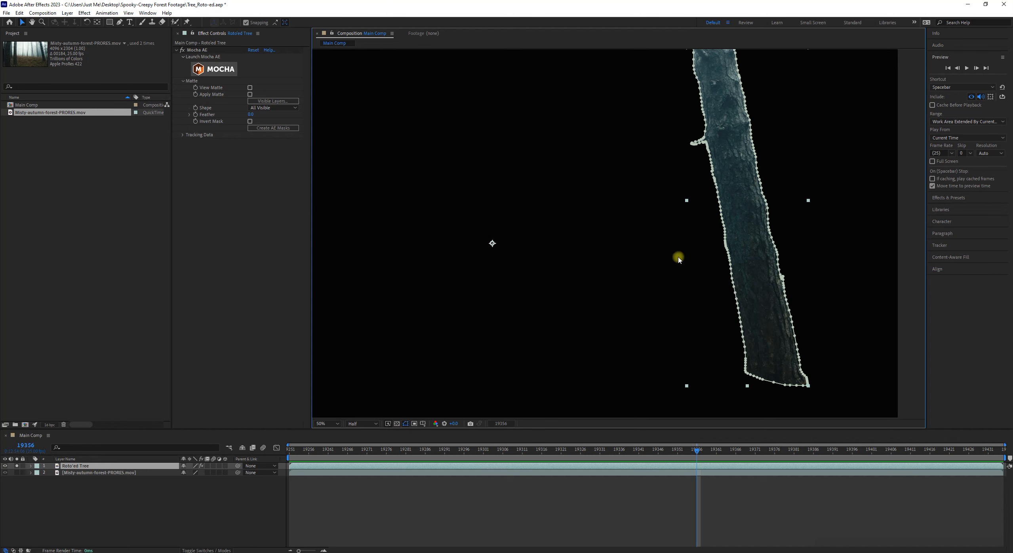
Set the Mocha AE matte feather on the Roto'ed Tree layer to 15
scroll(759, 204, "up", 2)
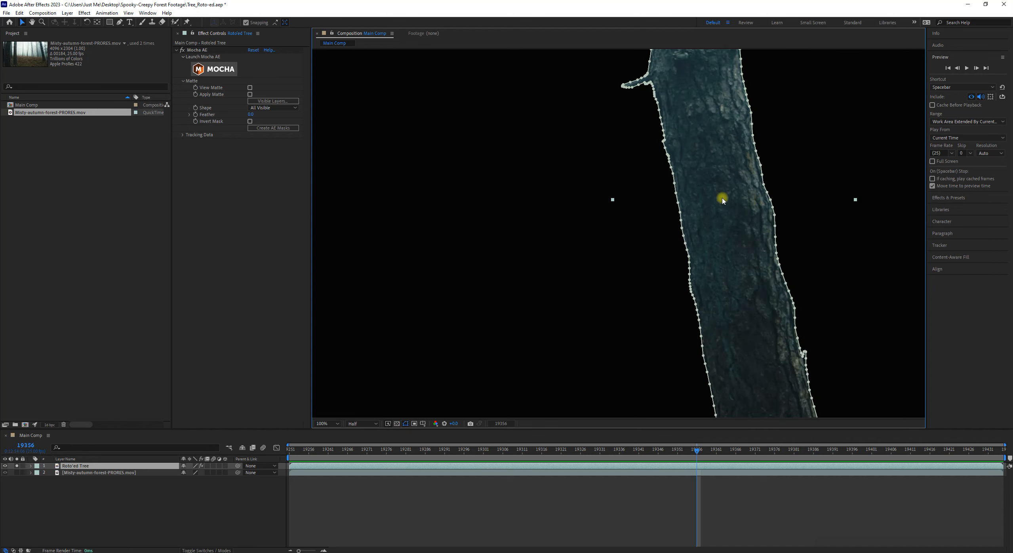
key("space")
left_click_drag(722, 200, 620, 232)
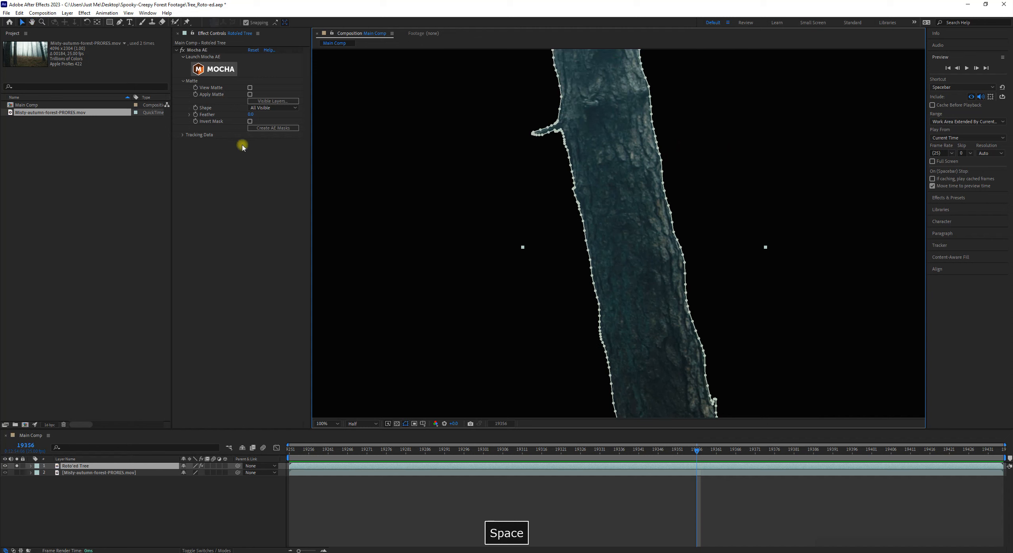
left_click(250, 115)
type("15")
key("Return")
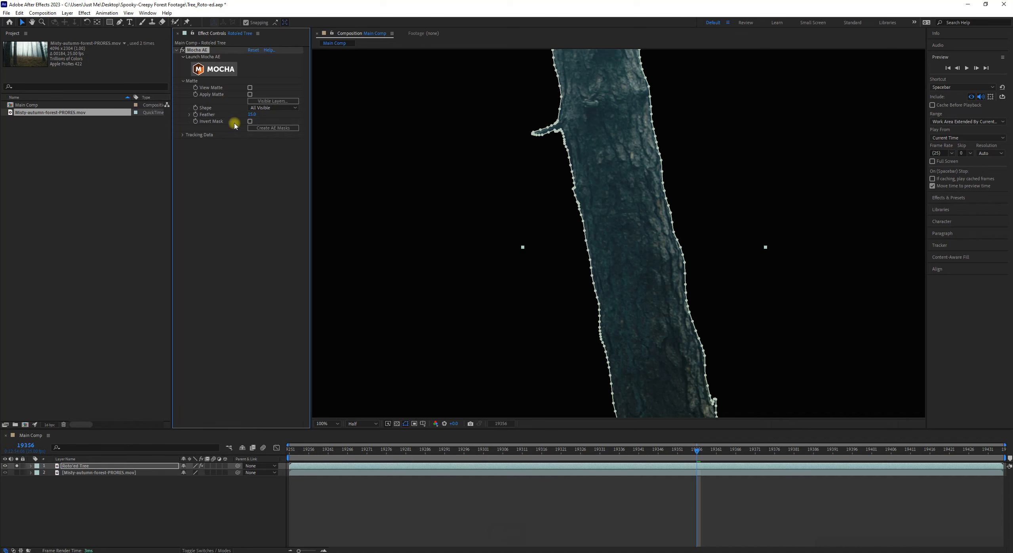
Enable Apply Matte in the Roto'ed Tree layer's Mocha AE effect and check the trunk edges with the layer deselected
left_click(224, 506)
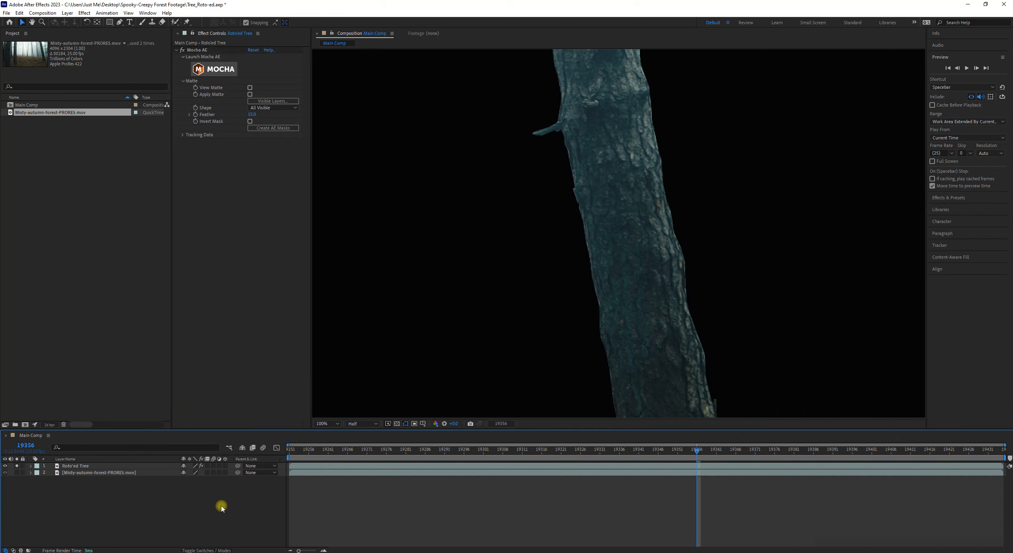
left_click(77, 466)
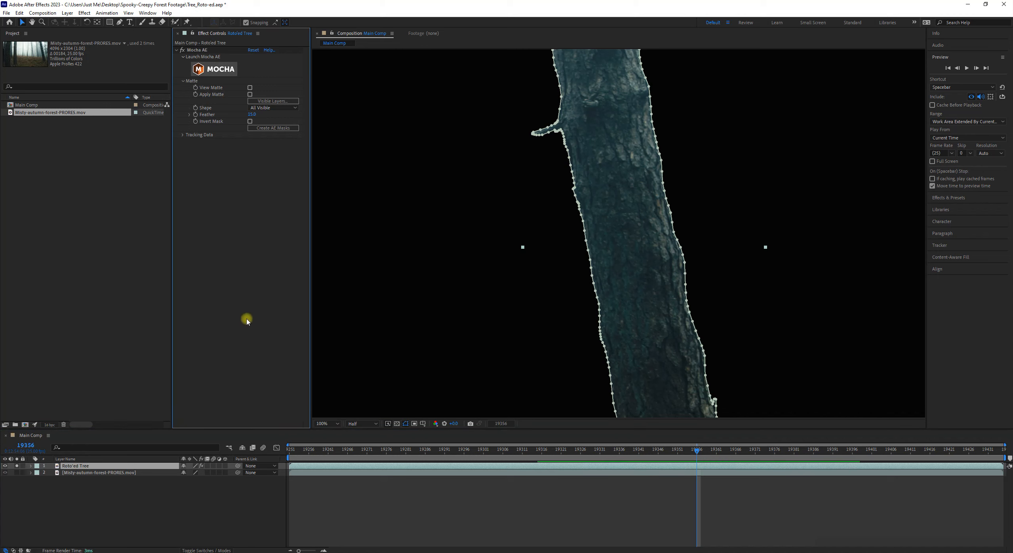
left_click(408, 520)
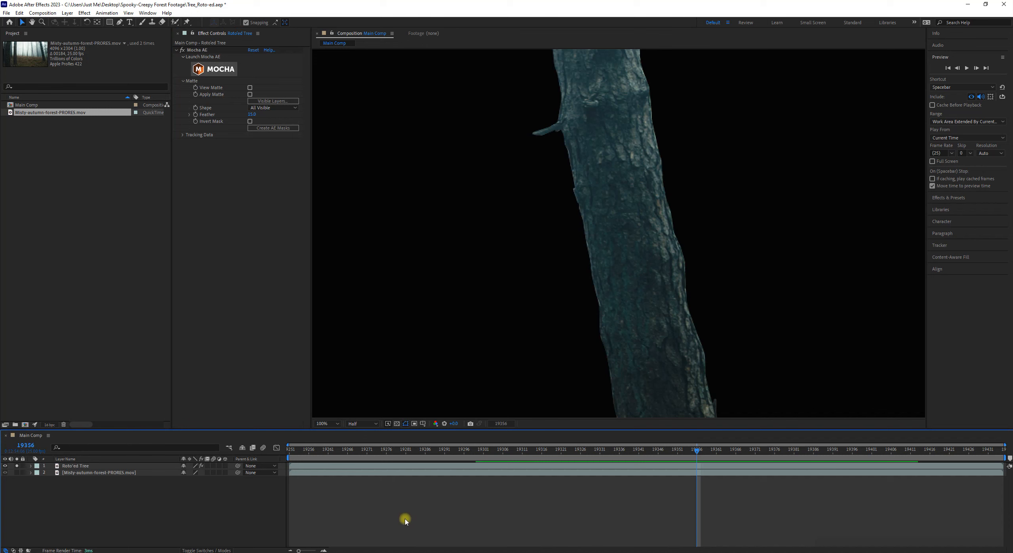
left_click(138, 466)
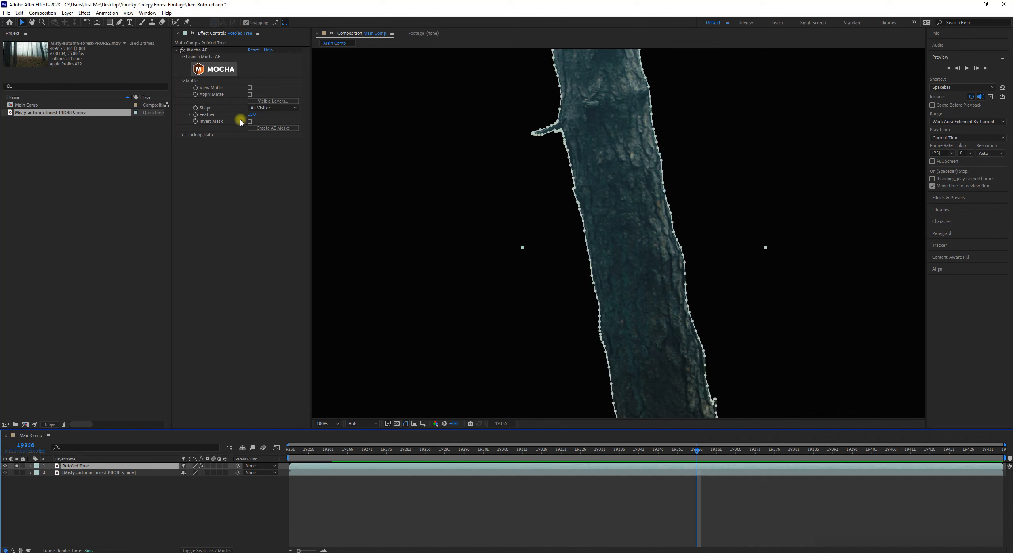
left_click(250, 95)
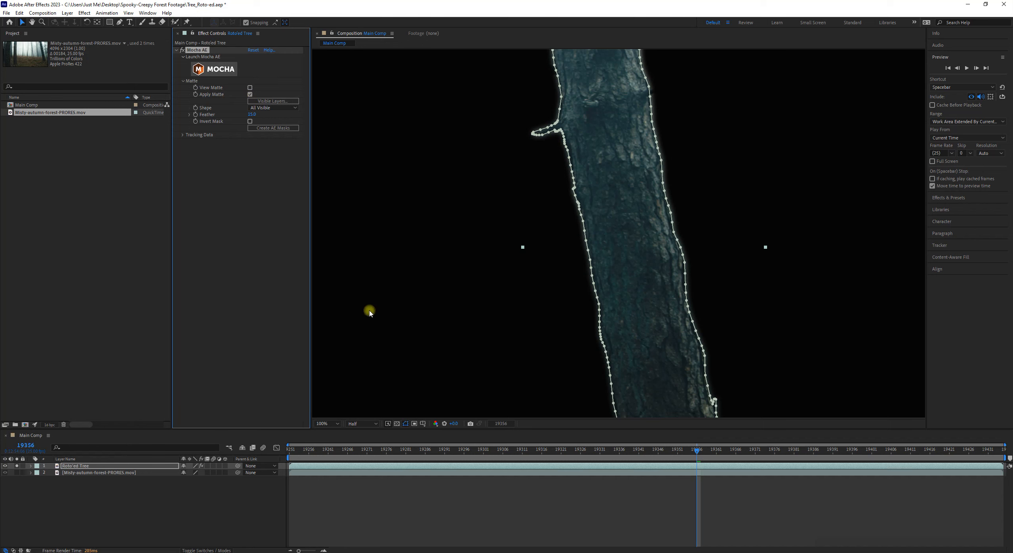
left_click(270, 500)
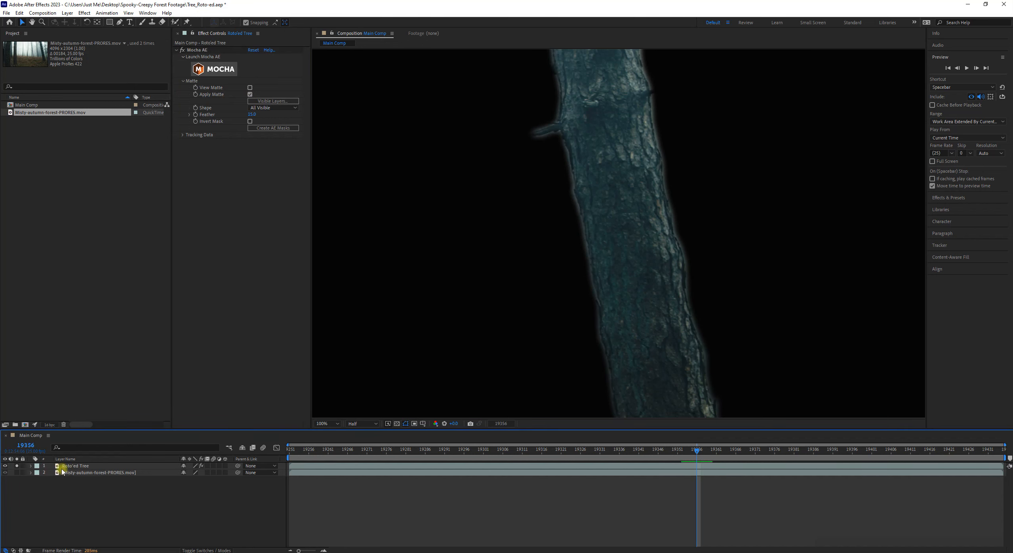
Turn the transparency grid back on and examine the feathered trunk and branch edges up close
left_click(397, 423)
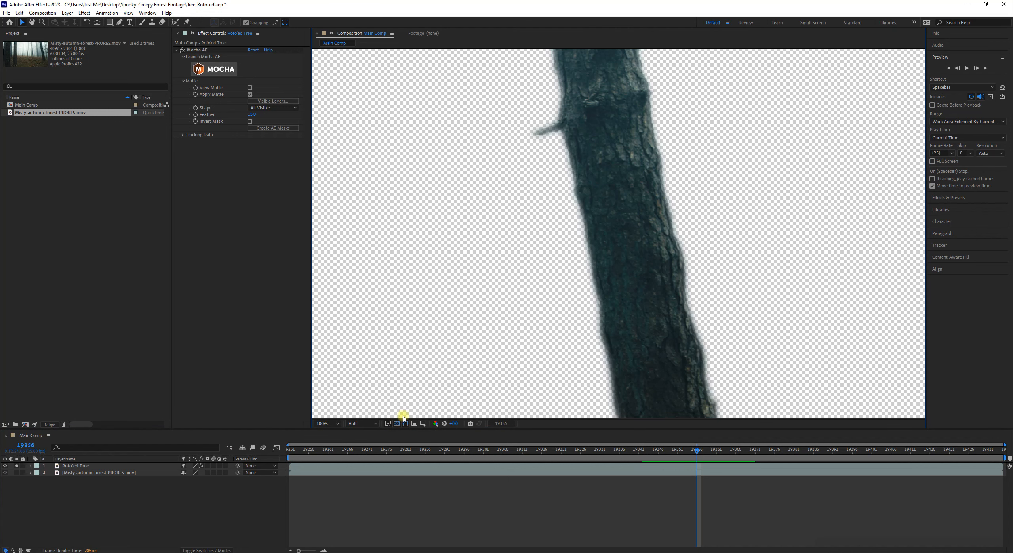
scroll(585, 69, "up", 4)
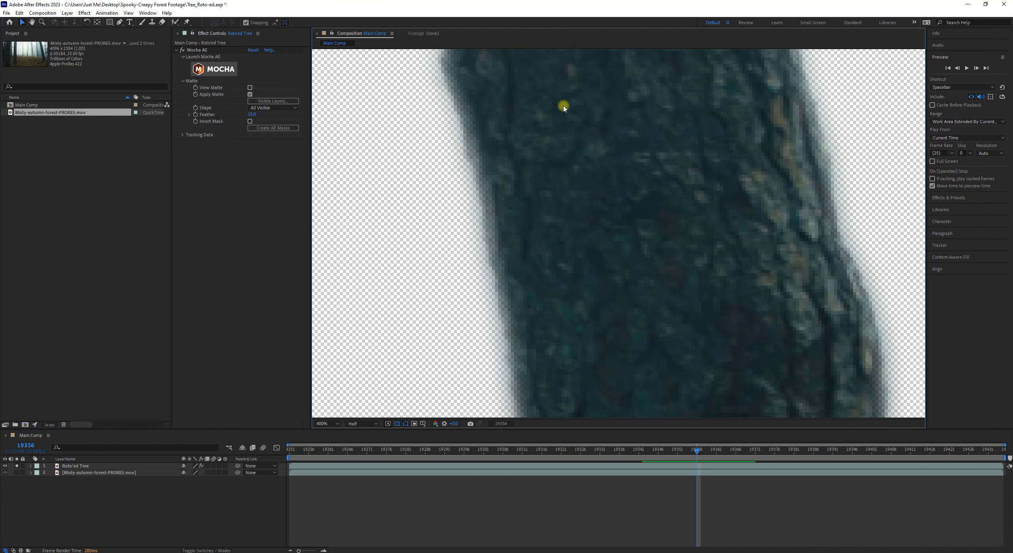
scroll(571, 136, "down", 2)
key("space")
left_click_drag(570, 136, 595, 267)
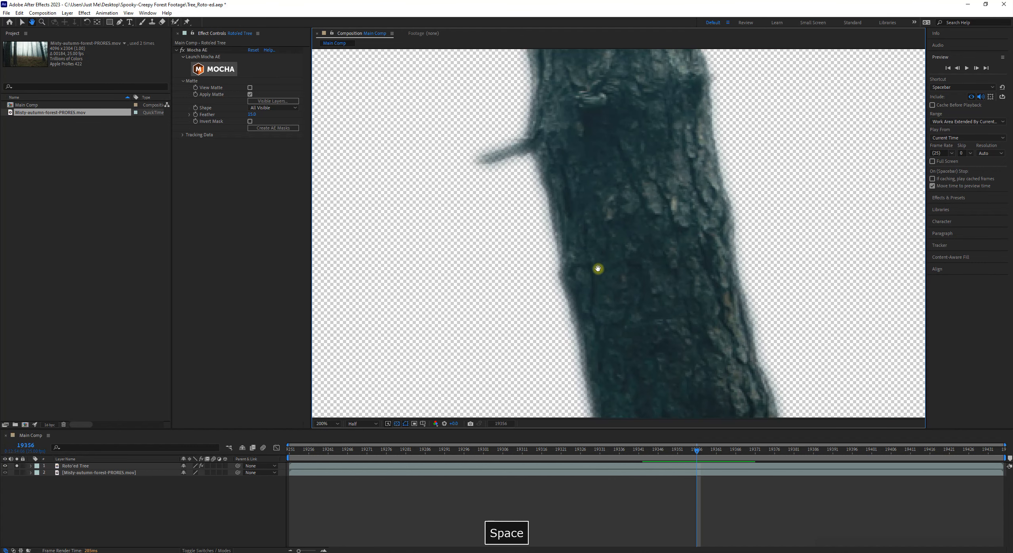
key("space")
left_click_drag(720, 238, 480, 165)
left_click_drag(525, 402, 448, 203)
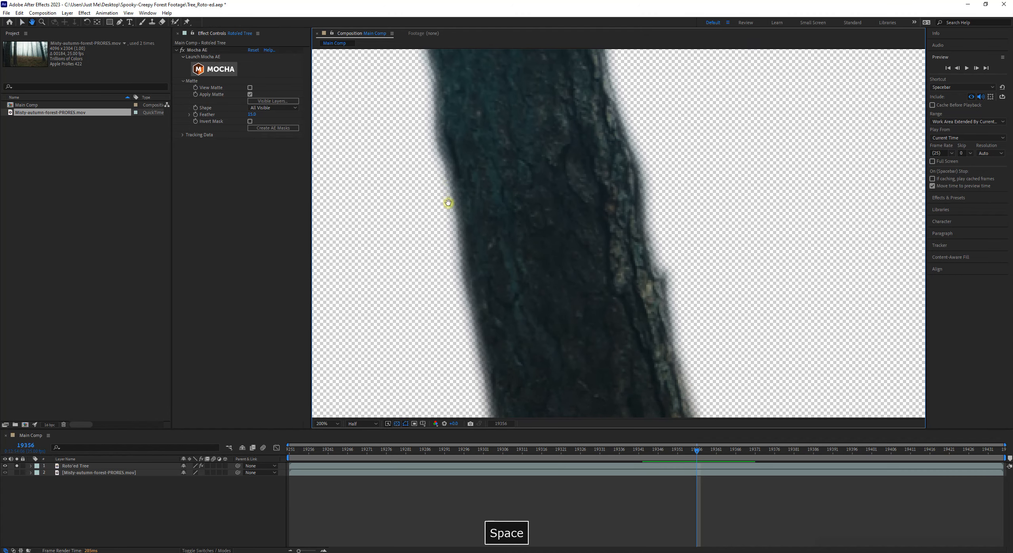
Set the Mocha AE matte feather on the Roto'ed Tree layer to 10 and check the trunk edges against transparency
left_click(251, 115)
type("10")
key("Return")
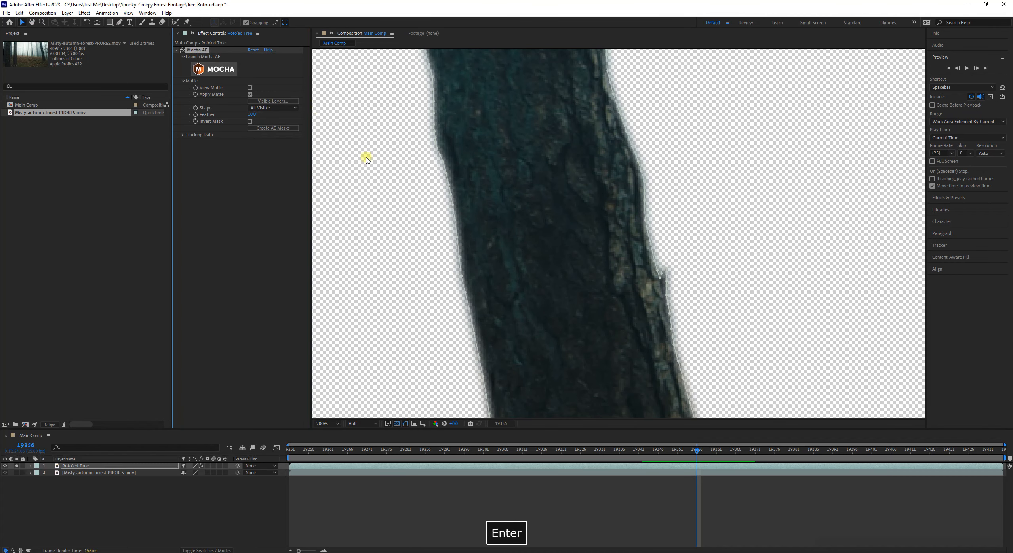
left_click(209, 513)
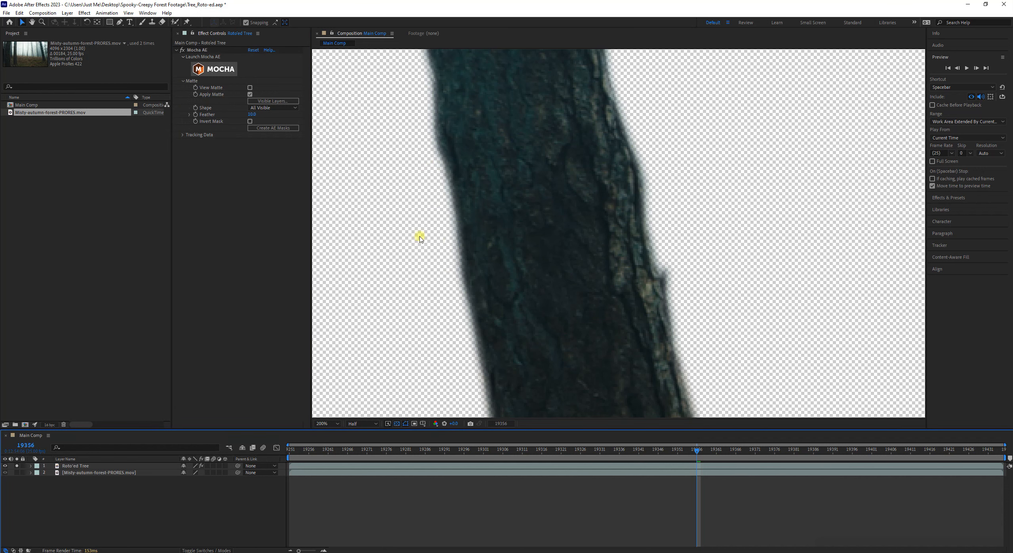
scroll(560, 276, "down", 3)
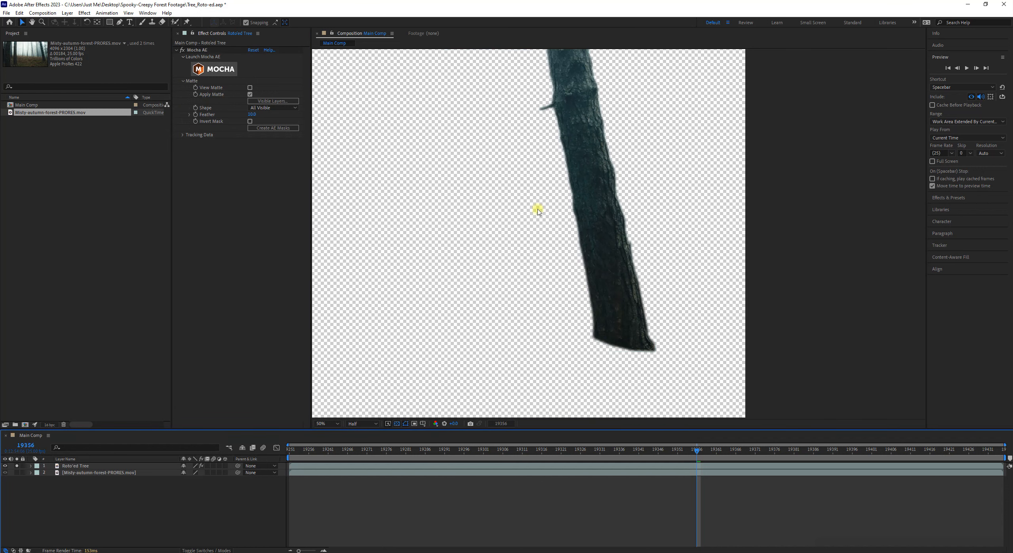
scroll(651, 233, "up", 2)
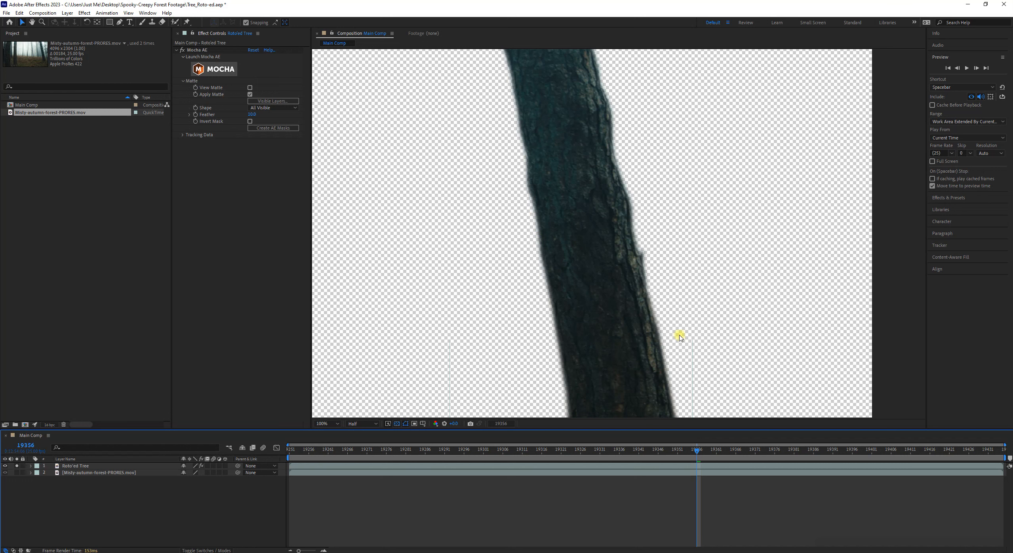
scroll(679, 336, "down", 2)
key("space")
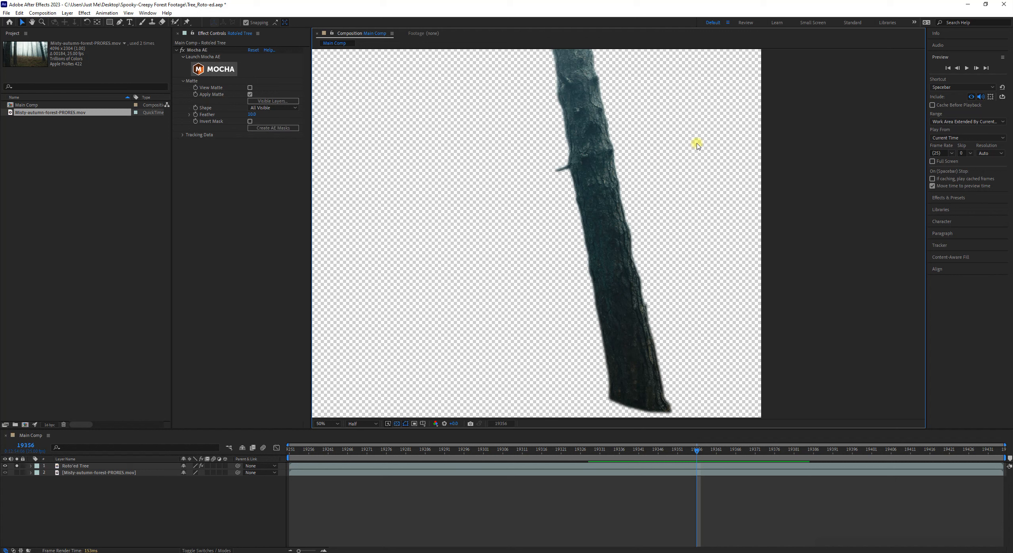
Turn off solo on the Roto'ed Tree layer to show the cutout over the original forest footage
left_click(94, 466)
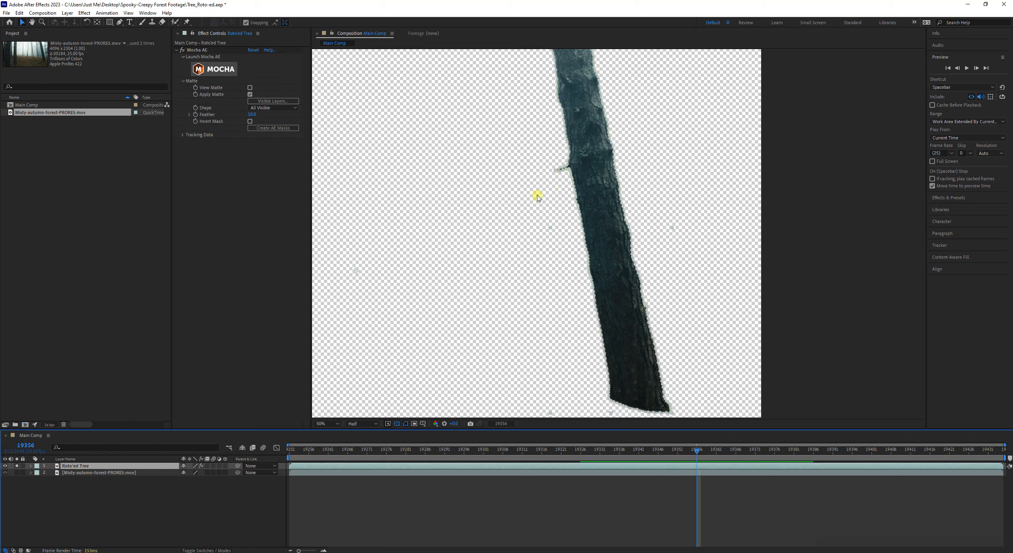
left_click(103, 473)
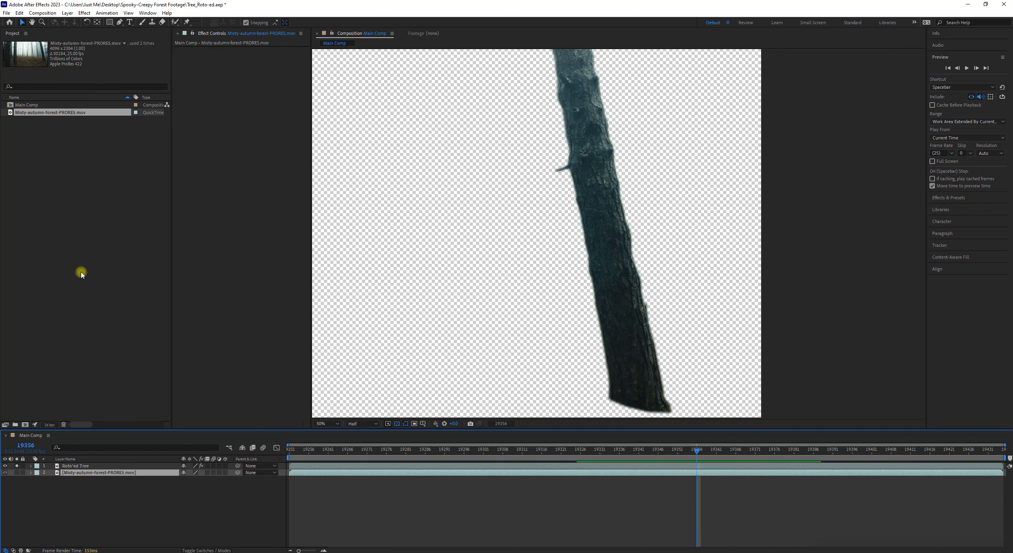
left_click(16, 467)
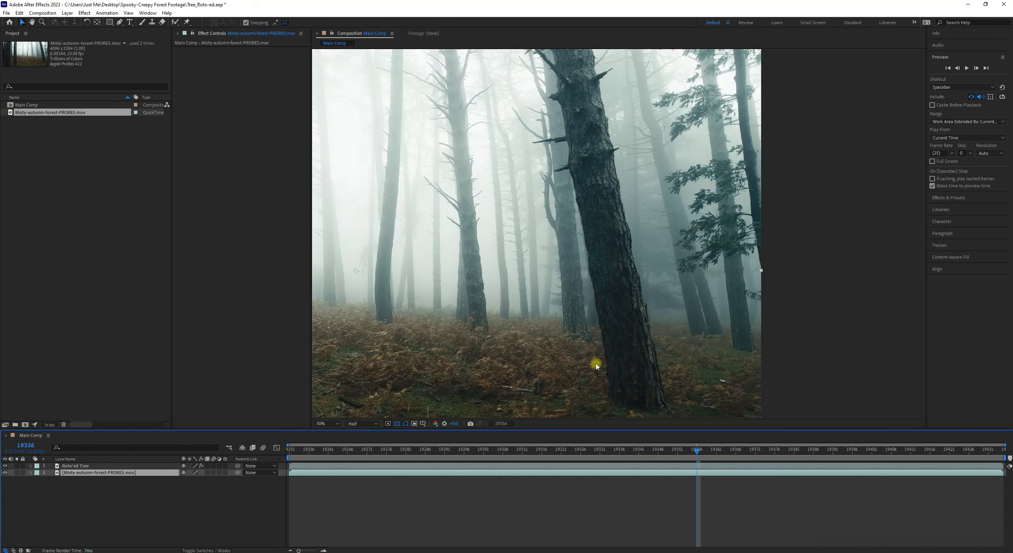
Show the whole forest frame in the composition view and lock the Roto'ed Tree layer
scroll(492, 223, "down", 1)
key("space")
left_click_drag(539, 244, 591, 252)
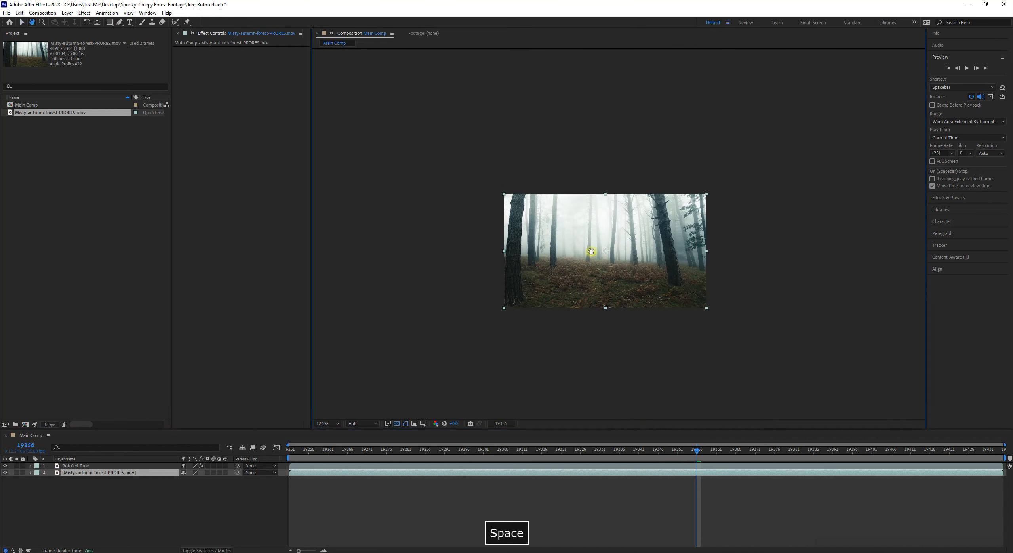
scroll(619, 222, "up", 2)
scroll(604, 229, "down", 1)
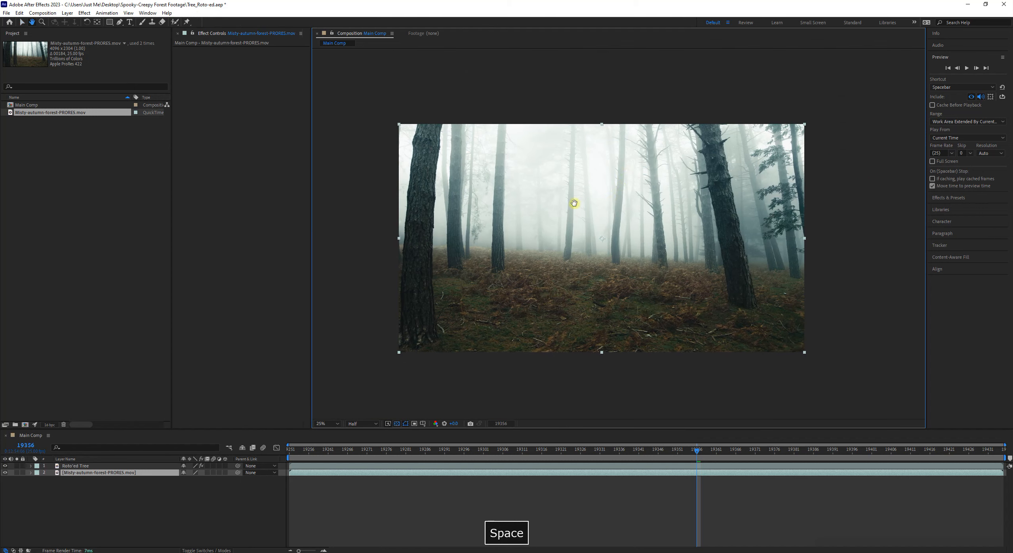
left_click(61, 466)
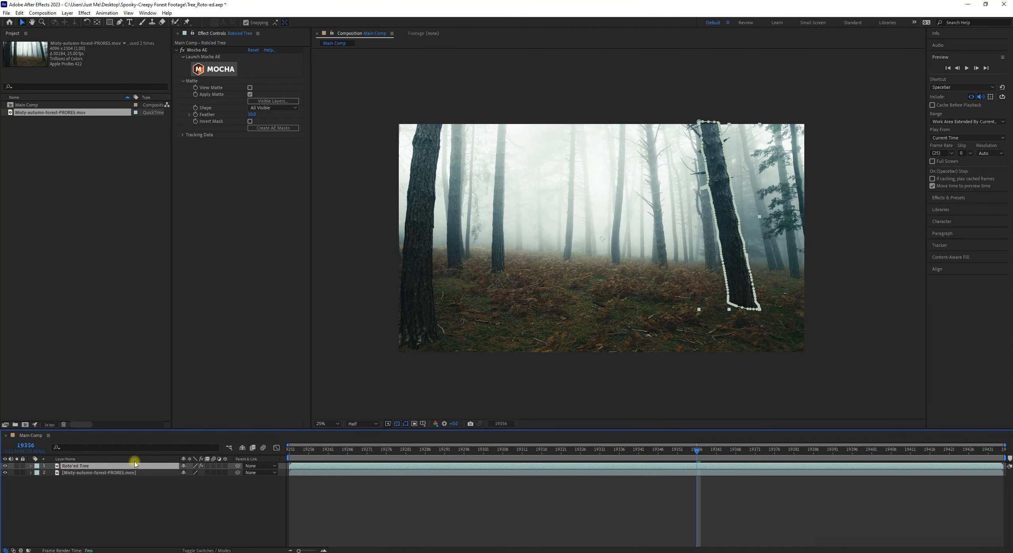
left_click(23, 465)
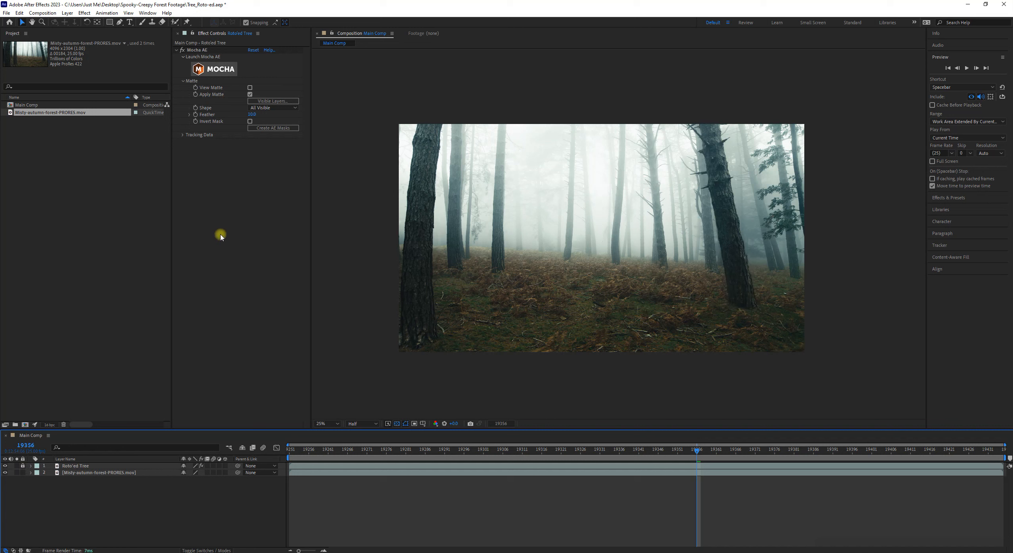